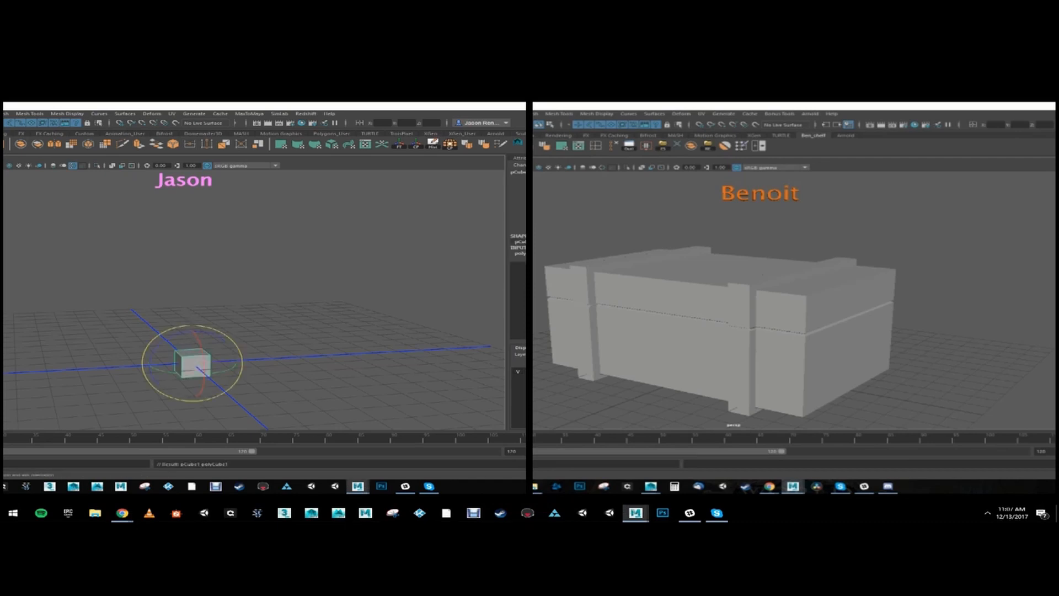
- Scale the cube up into a wide crate-shaped box and raise it so it sits on the grid
{"action": "key", "text": "r"}
{"action": "right_click_drag", "start_coordinate": [143, 334], "coordinate": [178, 338], "text": "alt"}
{"action": "mouse_move", "coordinate": [178, 338]}
{"action": "middle_mouse_down", "text": "alt"}
{"action": "mouse_move", "coordinate": [91, 286]}
{"action": "mouse_move", "coordinate": [135, 301]}
{"action": "mouse_move", "coordinate": [171, 336]}
{"action": "middle_mouse_up", "text": "alt"}
{"action": "left_click_drag", "start_coordinate": [195, 342], "coordinate": [242, 309]}
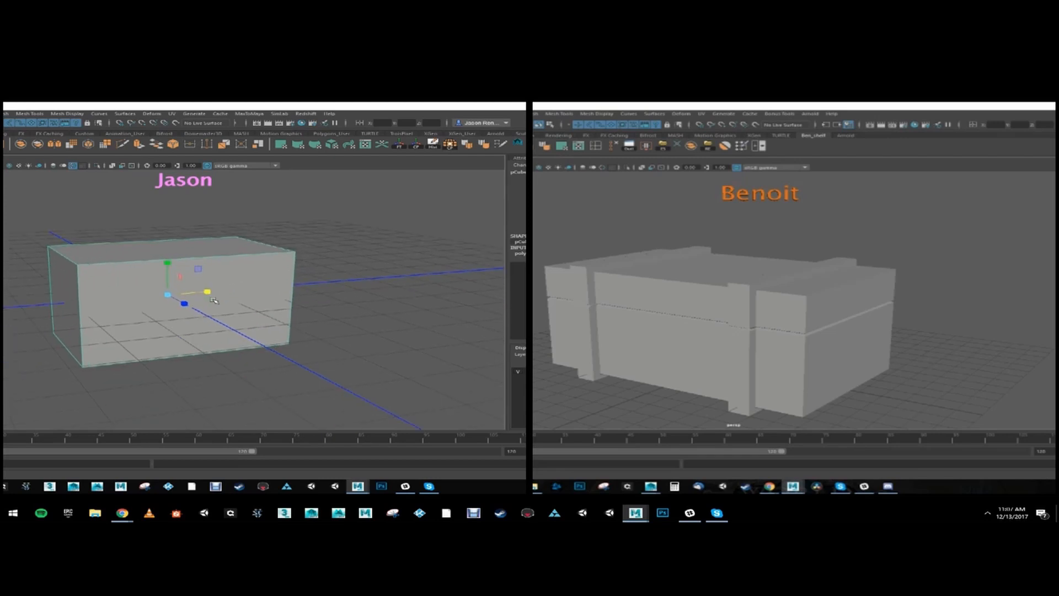
{"action": "left_click_drag", "start_coordinate": [166, 258], "coordinate": [166, 225]}
{"action": "middle_click_drag", "start_coordinate": [169, 221], "coordinate": [123, 272], "text": "alt"}
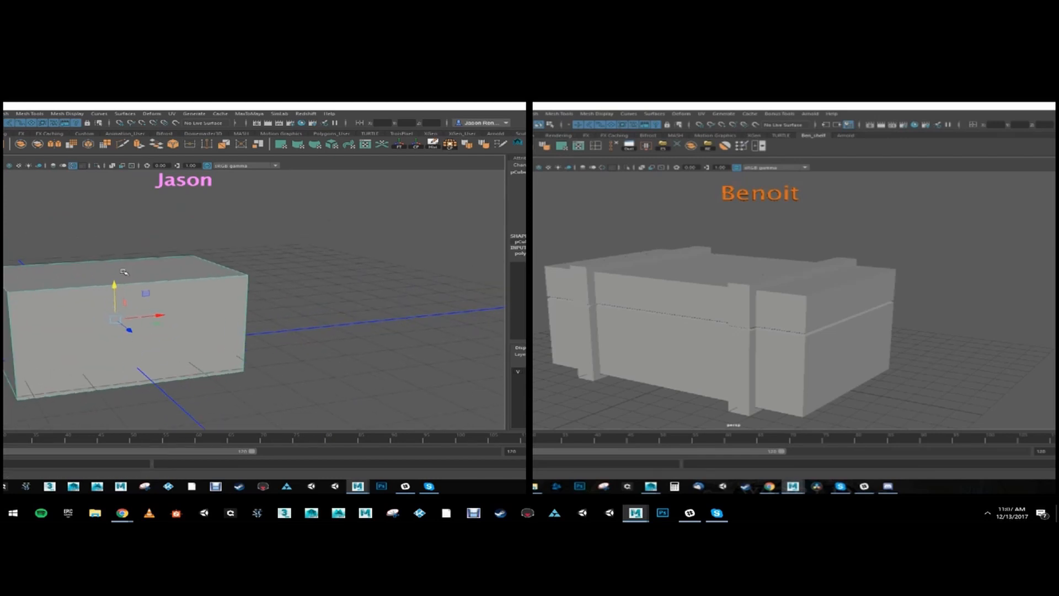
- Insert four edge loops across the box, in one narrow pair near each end, to outline the two straps
{"action": "left_click", "coordinate": [120, 145]}
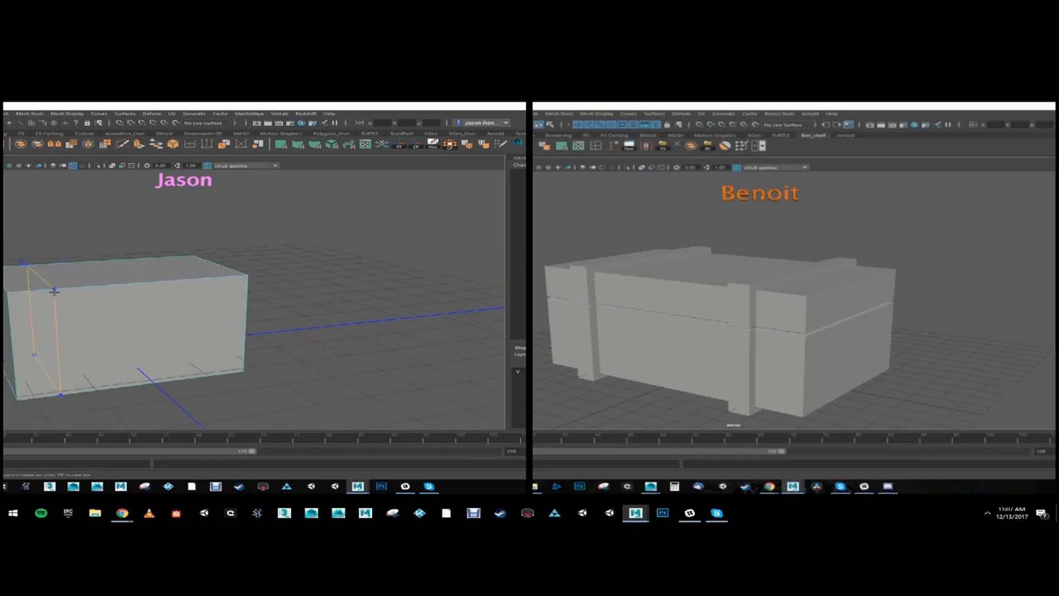
{"action": "left_click", "coordinate": [54, 291], "text": "ctrl"}
{"action": "left_click", "coordinate": [76, 288], "text": "ctrl"}
{"action": "left_click", "coordinate": [185, 280], "text": "ctrl"}
{"action": "left_click", "coordinate": [205, 278], "text": "ctrl"}
{"action": "left_click", "coordinate": [75, 287]}
{"action": "key", "text": "Escape"}
- Insert a horizontal edge loop for the lid line and try to extrude the two strap face bands
{"action": "left_click", "coordinate": [58, 315], "text": "ctrl"}
{"action": "key", "text": "e"}
{"action": "left_click", "coordinate": [63, 283]}
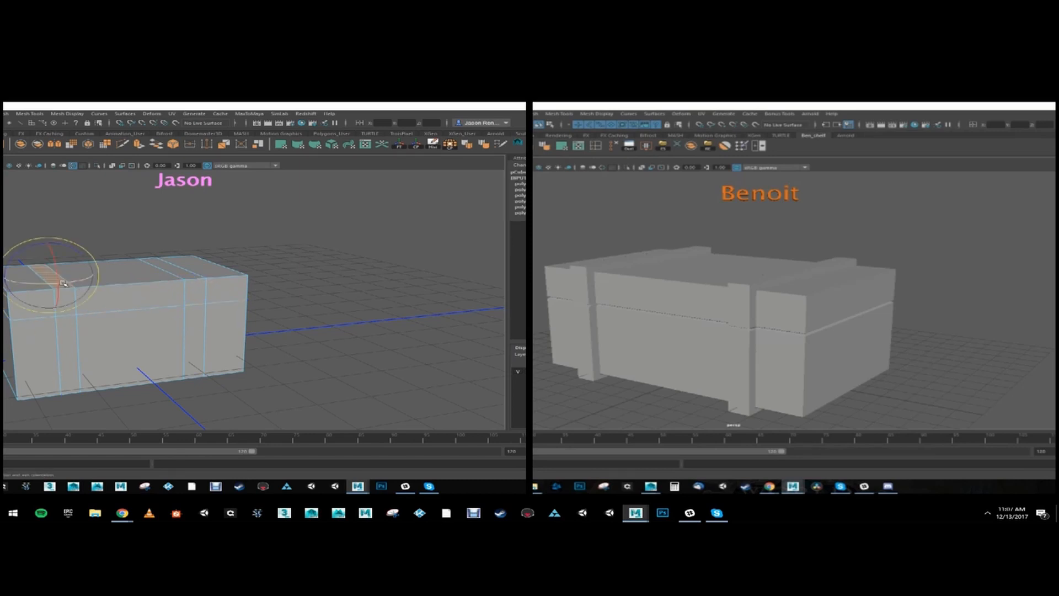
{"action": "key", "text": "q"}
{"action": "double_click", "coordinate": [67, 298], "text": "shift"}
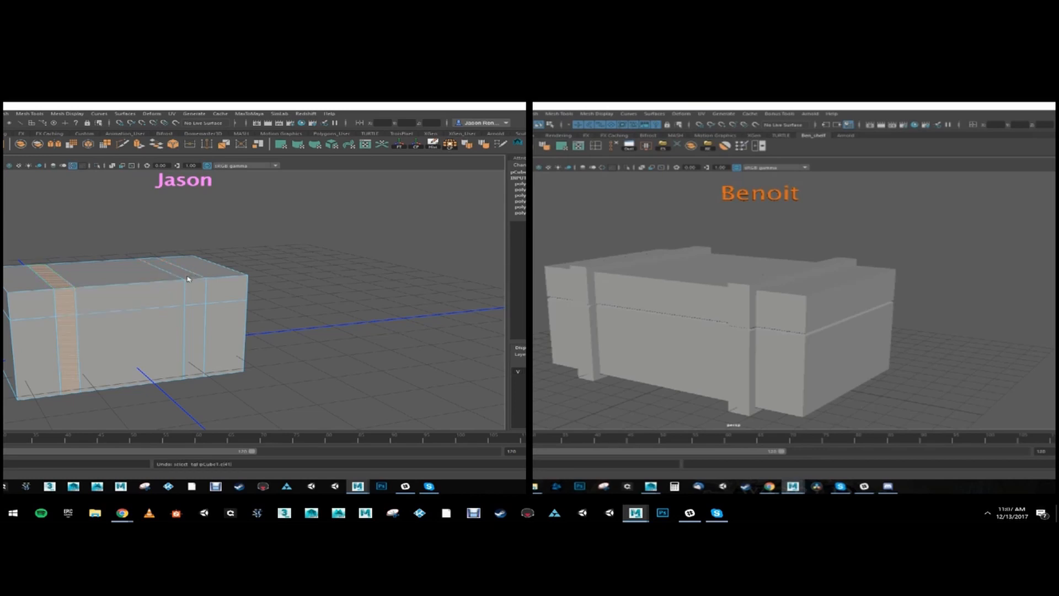
{"action": "right_click_drag", "start_coordinate": [186, 275], "coordinate": [186, 296]}
{"action": "left_click", "coordinate": [54, 277]}
{"action": "double_click", "coordinate": [66, 308], "text": "shift"}
{"action": "left_click", "coordinate": [177, 267], "text": "shift"}
{"action": "double_click", "coordinate": [193, 288], "text": "shift"}
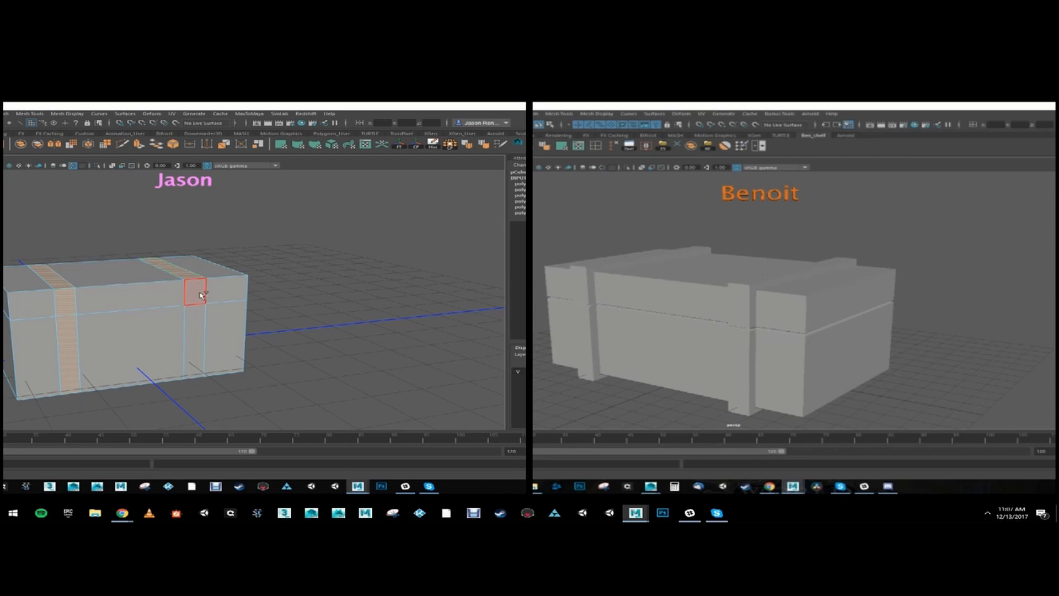
{"action": "left_click", "coordinate": [139, 145]}
{"action": "left_click_drag", "start_coordinate": [41, 309], "coordinate": [227, 336], "text": "alt"}
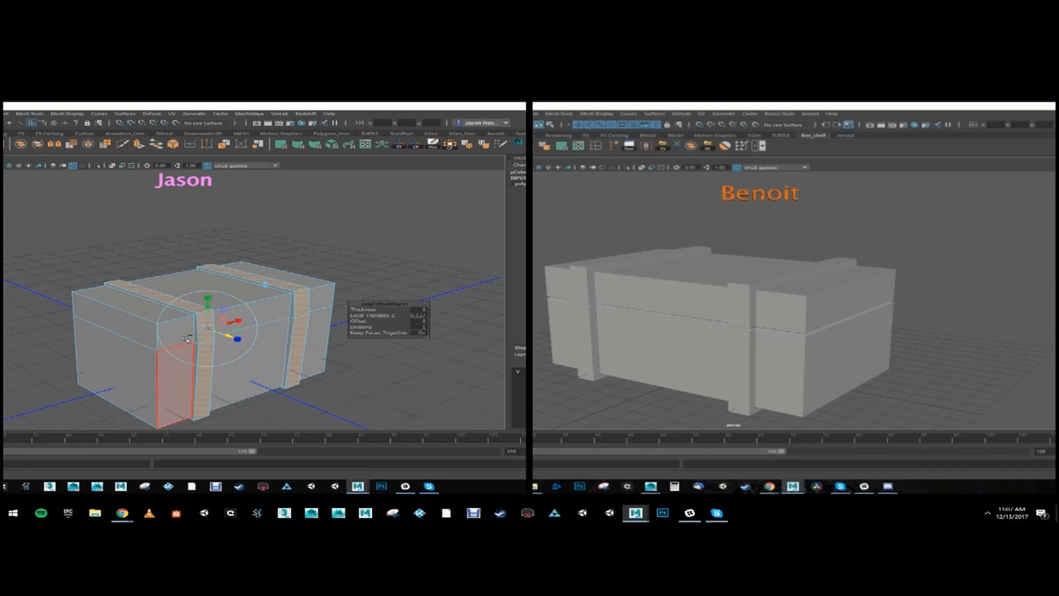
- Undo the strap extrusion, the face selections and the horizontal lid loop
{"action": "key", "text": "ctrl+z"}
{"action": "middle_click_drag", "start_coordinate": [172, 338], "coordinate": [127, 317], "text": "alt"}
{"action": "key", "text": "ctrl+z"}
{"action": "key", "text": "ctrl+z"}
{"action": "key", "text": "ctrl+z"}
{"action": "key", "text": "ctrl+z"}
{"action": "key", "text": "ctrl+z"}
{"action": "key", "text": "ctrl+z"}
{"action": "key", "text": "ctrl+z"}
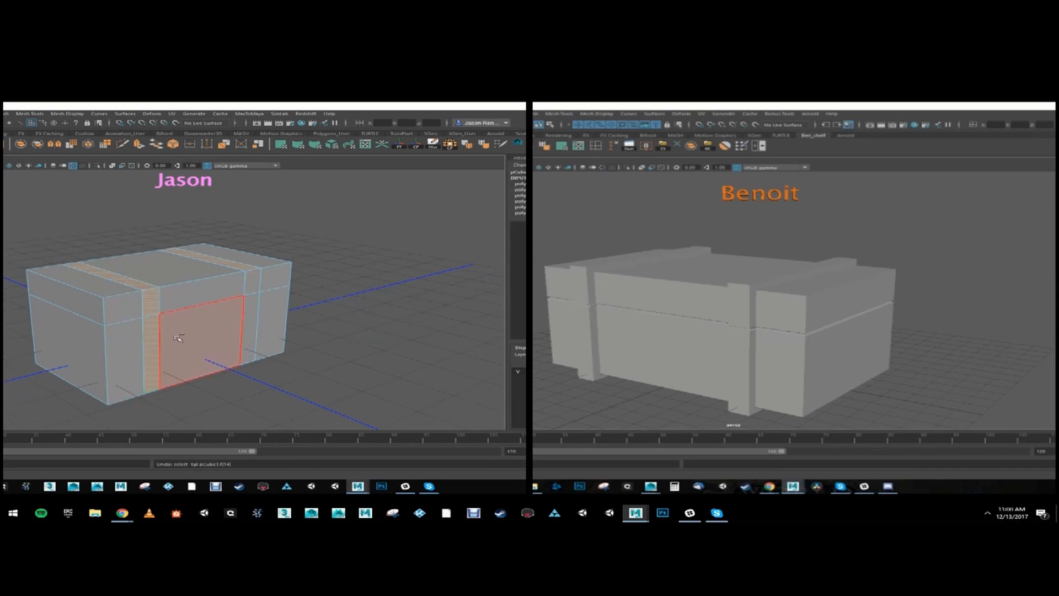
{"action": "key", "text": "ctrl+z"}
{"action": "key", "text": "ctrl+z"}
{"action": "key", "text": "ctrl+z"}
{"action": "key", "text": "ctrl+z"}
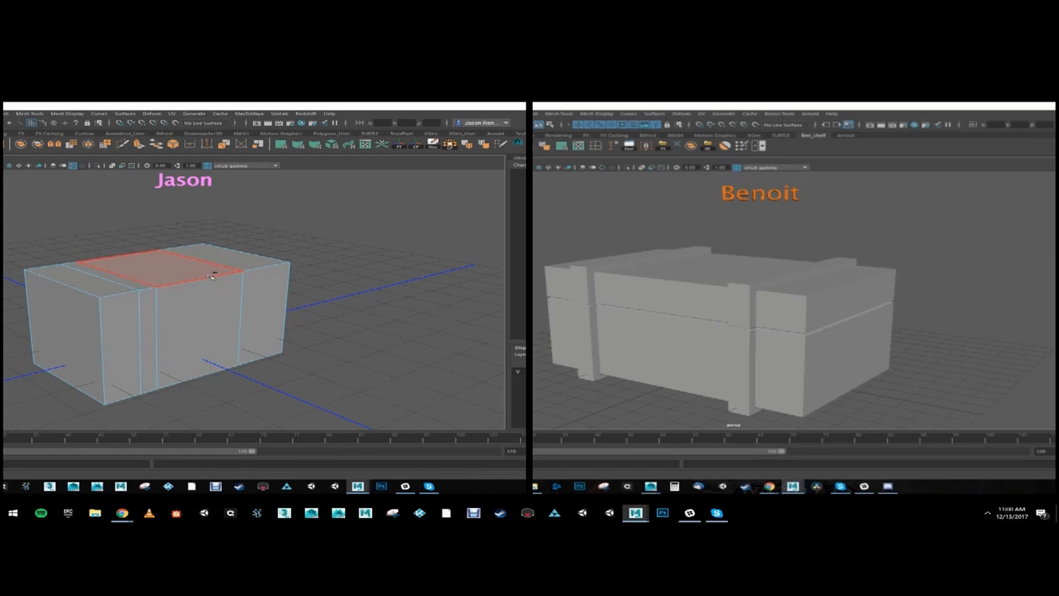
- Select the face bands of both straps around the box and extrude them slightly outward
{"action": "left_click", "coordinate": [232, 264]}
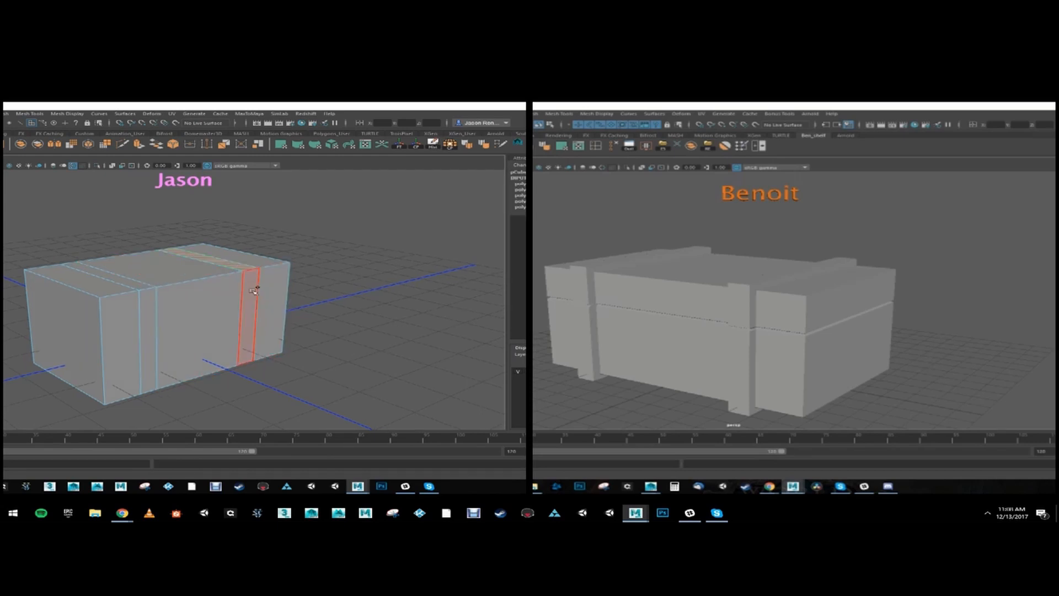
{"action": "left_click", "coordinate": [254, 290], "text": "shift"}
{"action": "left_click", "coordinate": [138, 283], "text": "shift"}
{"action": "left_click", "coordinate": [151, 296], "text": "shift"}
{"action": "middle_click_drag", "start_coordinate": [153, 301], "coordinate": [87, 283], "text": "alt"}
{"action": "left_click", "coordinate": [139, 146]}
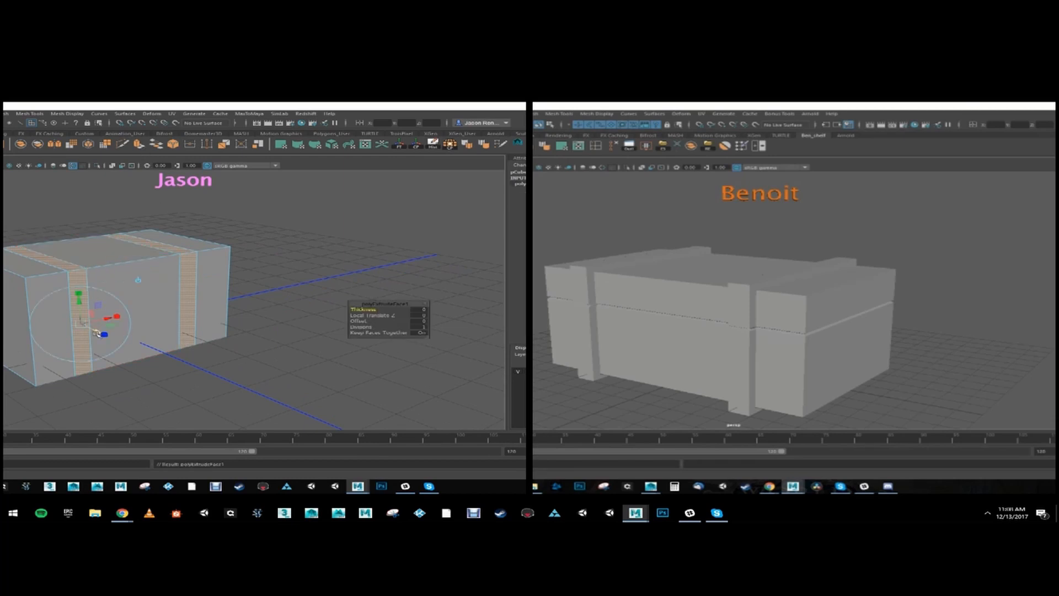
{"action": "left_click_drag", "start_coordinate": [97, 333], "coordinate": [103, 336]}
- Return to object selection and raise the whole crate so the straps rest on the grid
{"action": "right_click_drag", "start_coordinate": [135, 250], "coordinate": [182, 239]}
{"action": "left_click", "coordinate": [225, 222]}
{"action": "left_click", "coordinate": [113, 254]}
{"action": "key", "text": "w"}
{"action": "left_click_drag", "start_coordinate": [99, 264], "coordinate": [97, 247]}
- Insert a horizontal edge loop around the upper part of the crate and scale it flat vertically
{"action": "left_click", "coordinate": [122, 144]}
{"action": "left_click", "coordinate": [91, 282], "text": "ctrl"}
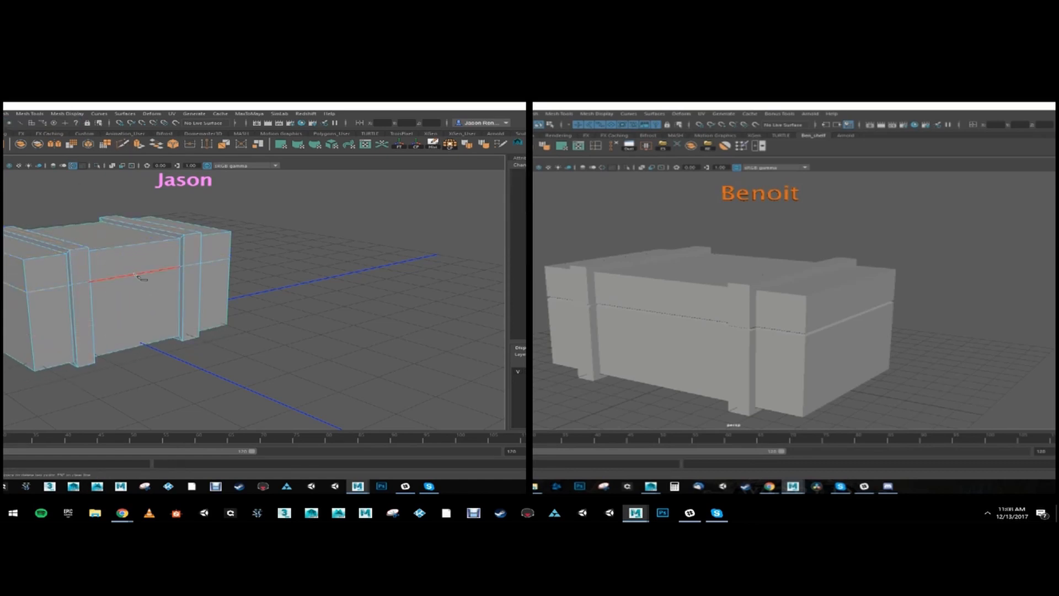
{"action": "key", "text": "e"}
{"action": "key", "text": "r"}
{"action": "left_click_drag", "start_coordinate": [97, 227], "coordinate": [97, 283]}
{"action": "right_click_drag", "start_coordinate": [97, 282], "coordinate": [123, 284], "text": "alt"}
{"action": "middle_click_drag", "start_coordinate": [123, 283], "coordinate": [163, 329], "text": "alt"}
{"action": "left_click_drag", "start_coordinate": [164, 329], "coordinate": [118, 293], "text": "alt"}
{"action": "key", "text": "ctrl+z"}
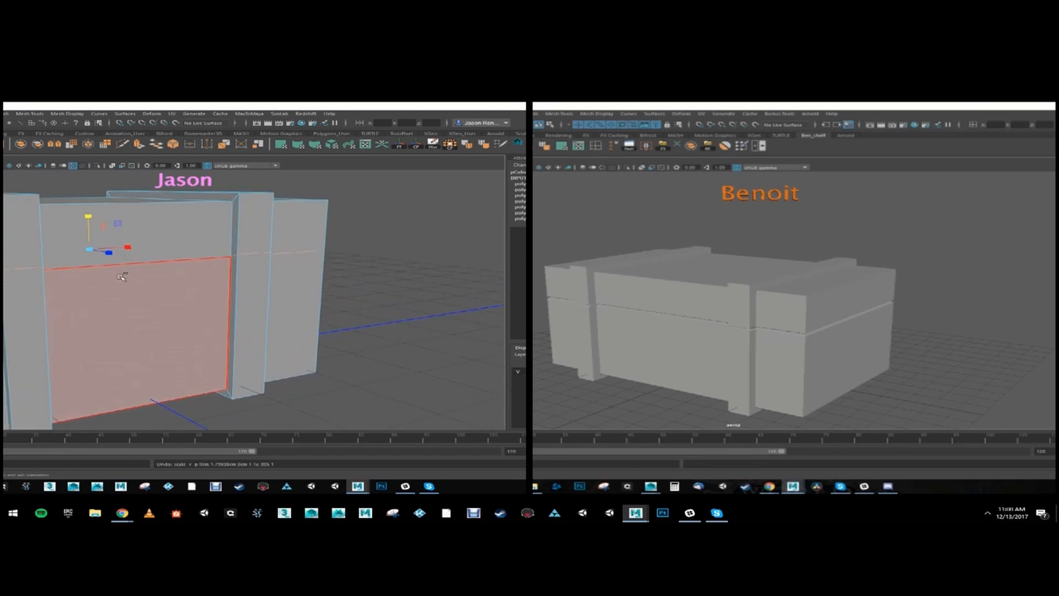
{"action": "left_click_drag", "start_coordinate": [90, 217], "coordinate": [94, 269]}
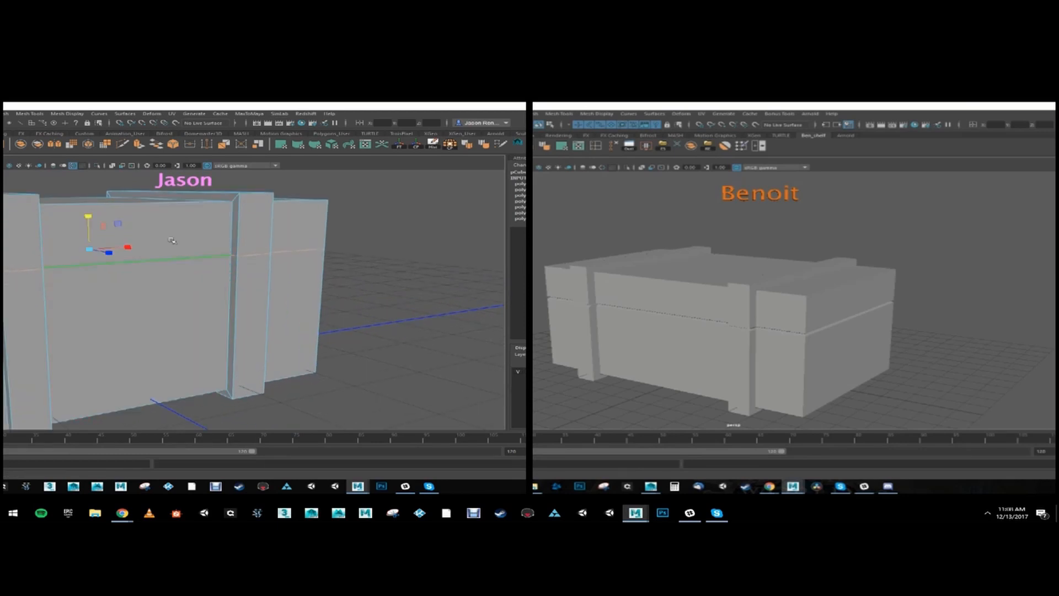
- Bevel the horizontal loop with fraction 0.1 and 2 segments, and scale its middle loop inward to form a lid groove
{"action": "left_click", "coordinate": [173, 146]}
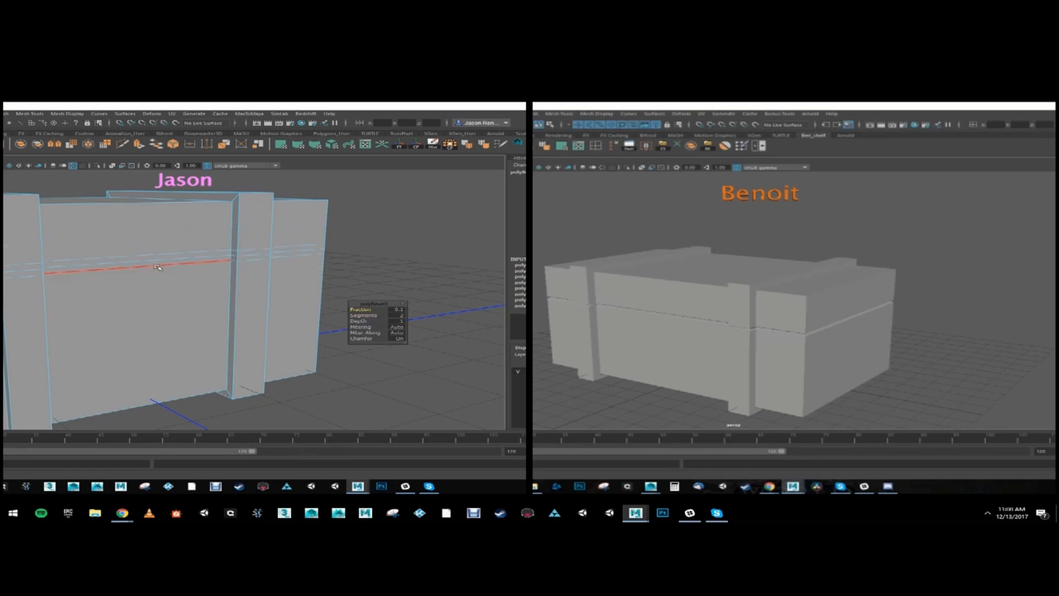
{"action": "double_click", "coordinate": [126, 262]}
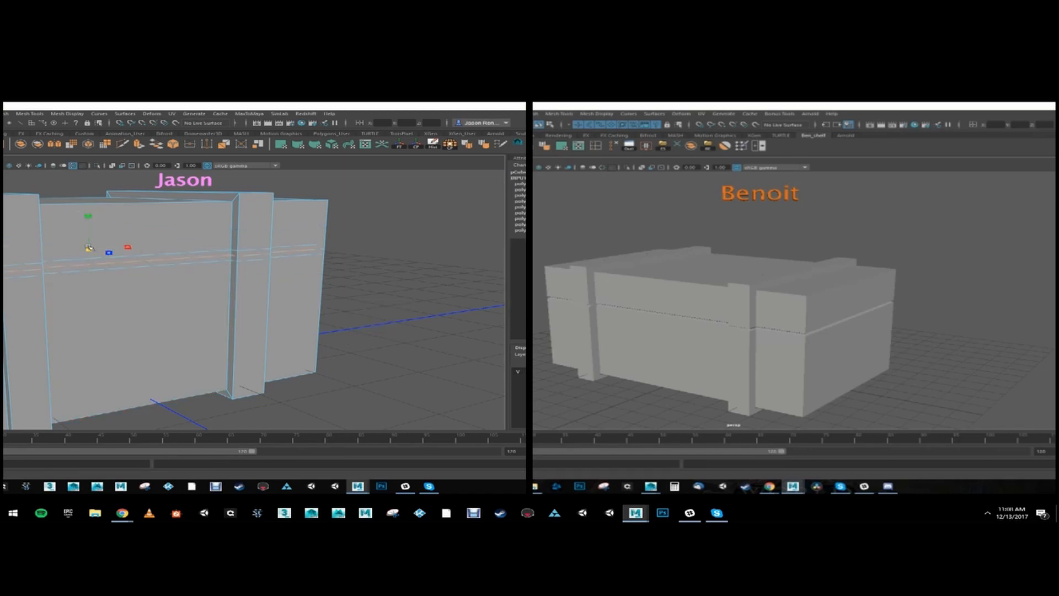
{"action": "left_click_drag", "start_coordinate": [82, 250], "coordinate": [97, 300], "text": "alt"}
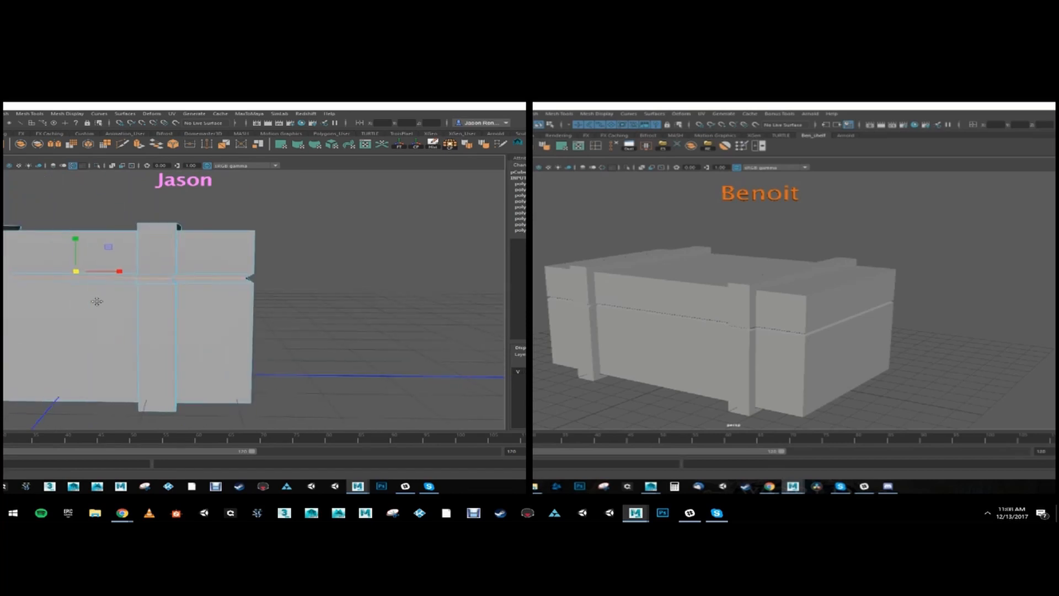
{"action": "right_click_drag", "start_coordinate": [97, 300], "coordinate": [237, 271], "text": "alt"}
{"action": "left_click_drag", "start_coordinate": [237, 270], "coordinate": [286, 259], "text": "alt"}
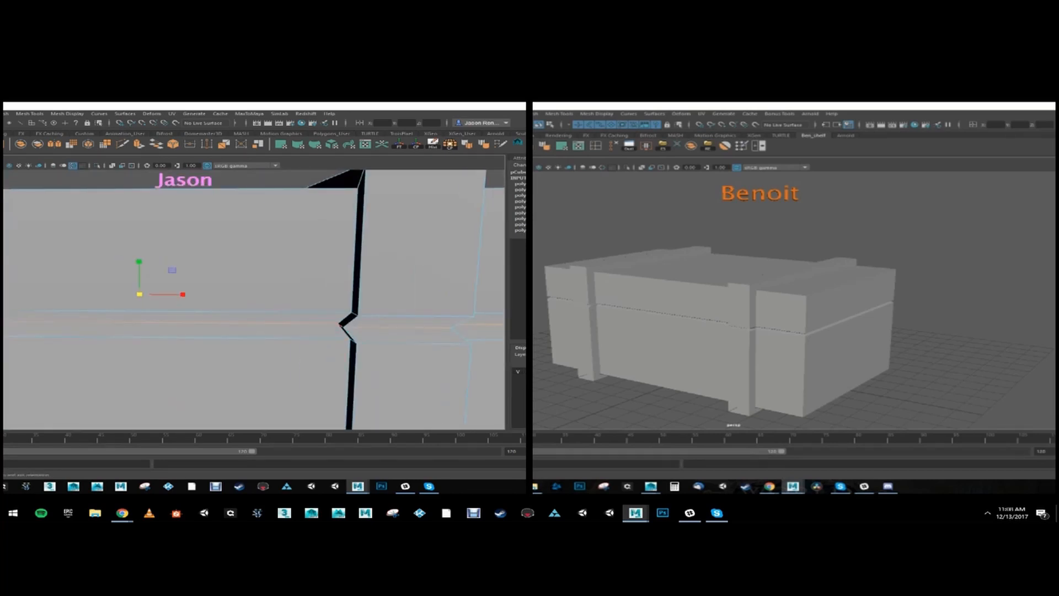
- Scale the lid groove's edge loops closer together vertically to narrow the gap
{"action": "left_click_drag", "start_coordinate": [341, 324], "coordinate": [419, 304], "text": "alt"}
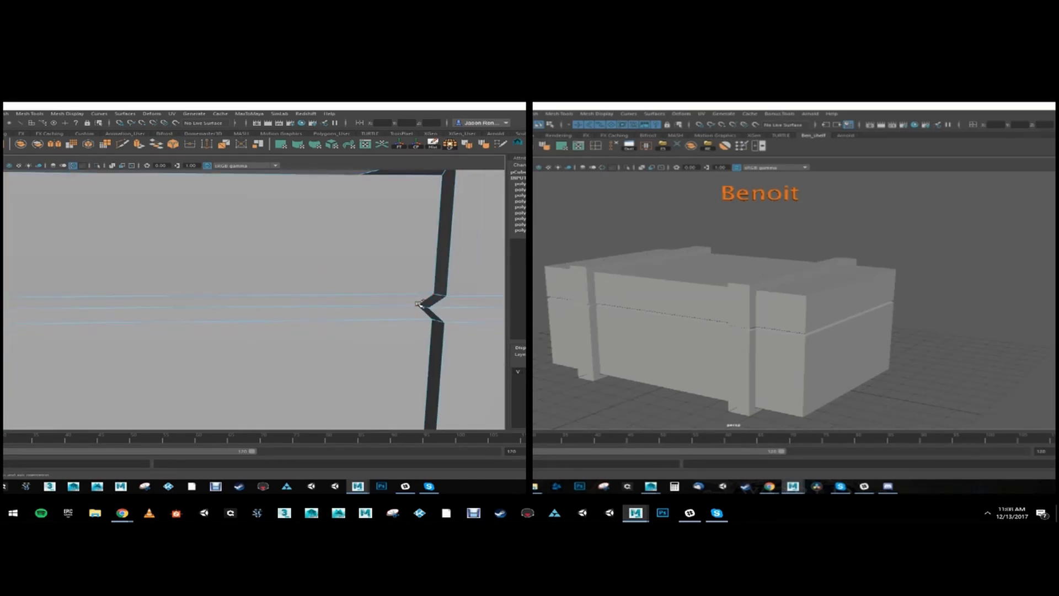
{"action": "key", "text": "w"}
{"action": "right_click_drag", "start_coordinate": [419, 304], "coordinate": [237, 287], "text": "alt"}
{"action": "left_click_drag", "start_coordinate": [237, 287], "coordinate": [256, 315], "text": "alt"}
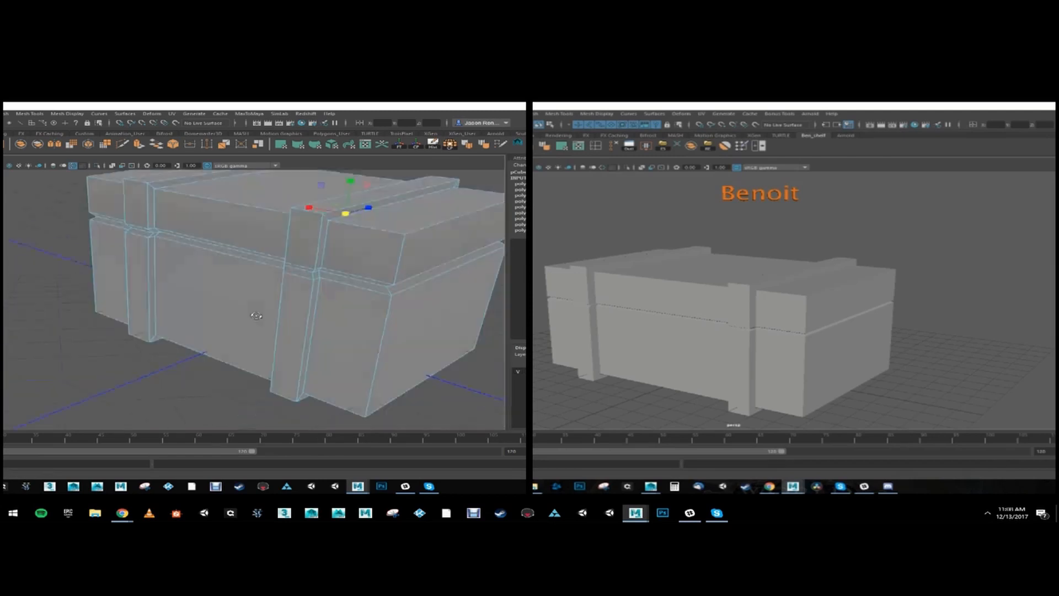
{"action": "right_click_drag", "start_coordinate": [256, 315], "coordinate": [219, 268], "text": "alt"}
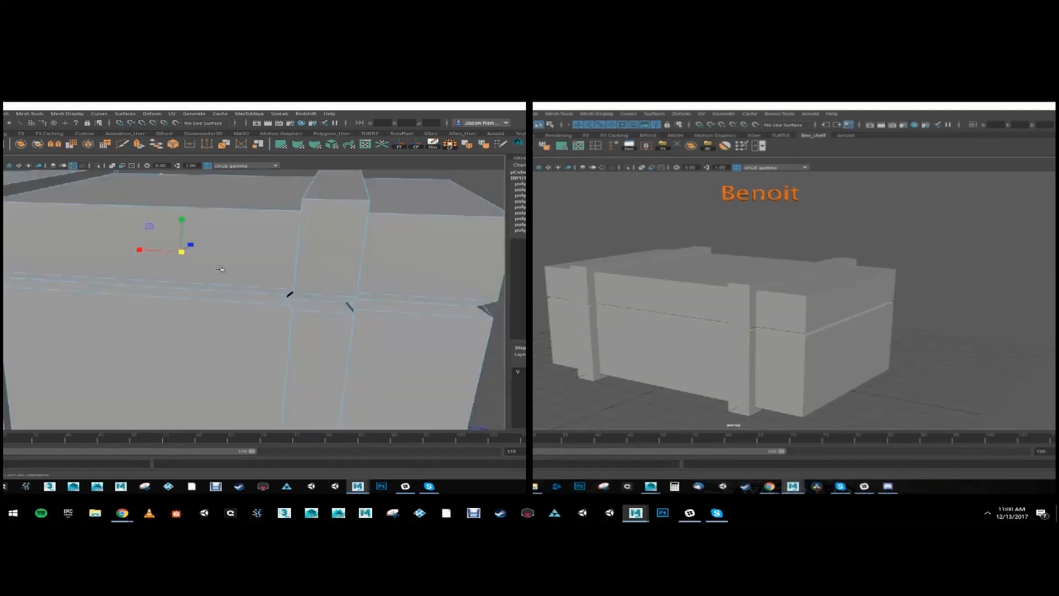
{"action": "left_click_drag", "start_coordinate": [220, 268], "coordinate": [168, 325], "text": "alt"}
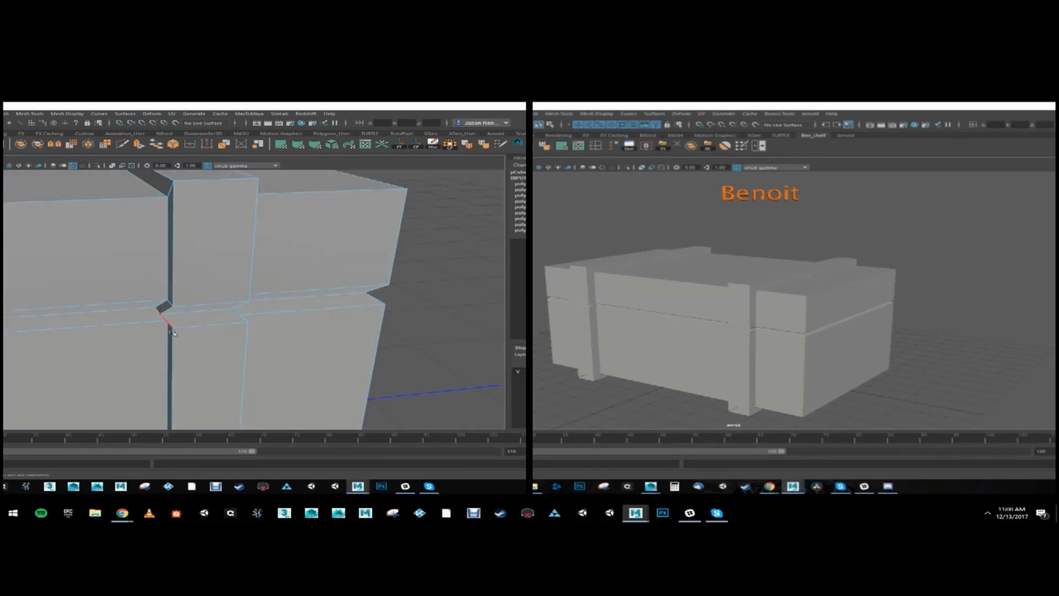
{"action": "right_click_drag", "start_coordinate": [173, 331], "coordinate": [118, 307], "text": "alt"}
{"action": "left_click_drag", "start_coordinate": [118, 307], "coordinate": [15, 247], "text": "alt"}
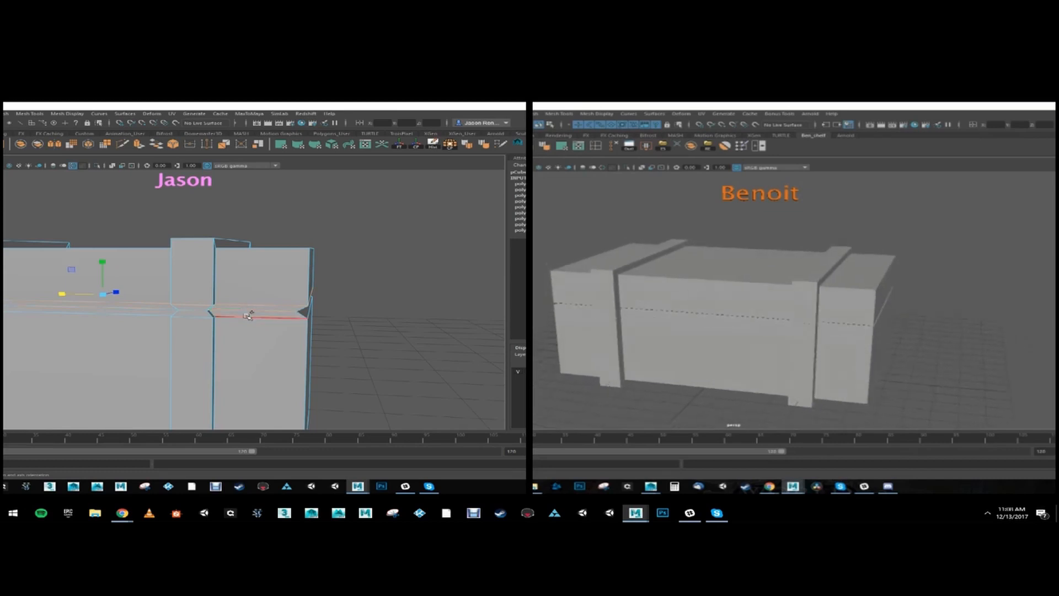
{"action": "double_click", "coordinate": [245, 305]}
{"action": "left_click_drag", "start_coordinate": [104, 265], "coordinate": [102, 287]}
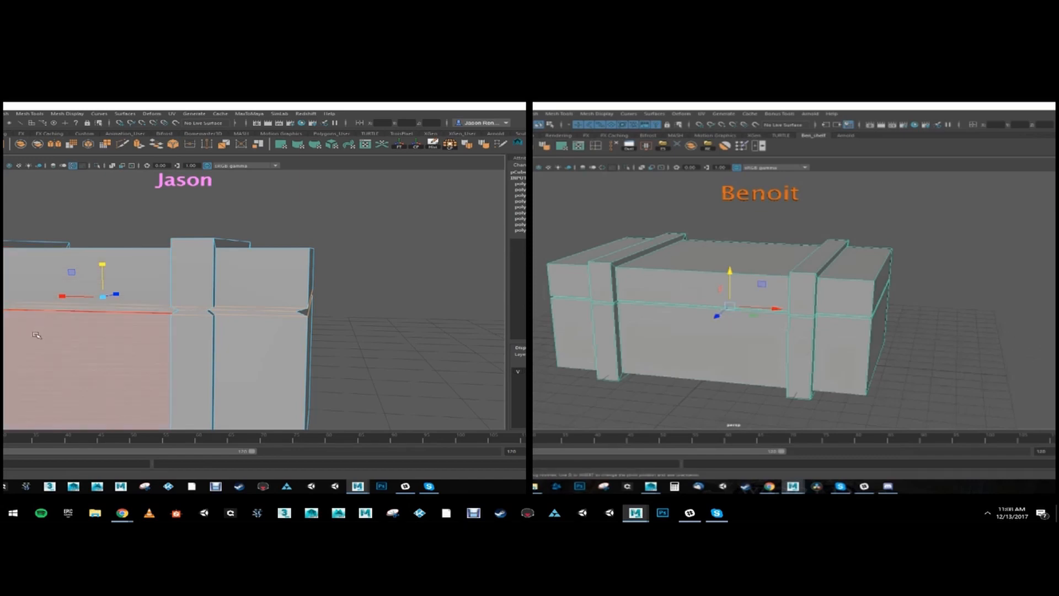
- Harden the lid groove's edges and return the crate to object selection
{"action": "left_click_drag", "start_coordinate": [112, 331], "coordinate": [61, 333], "text": "alt"}
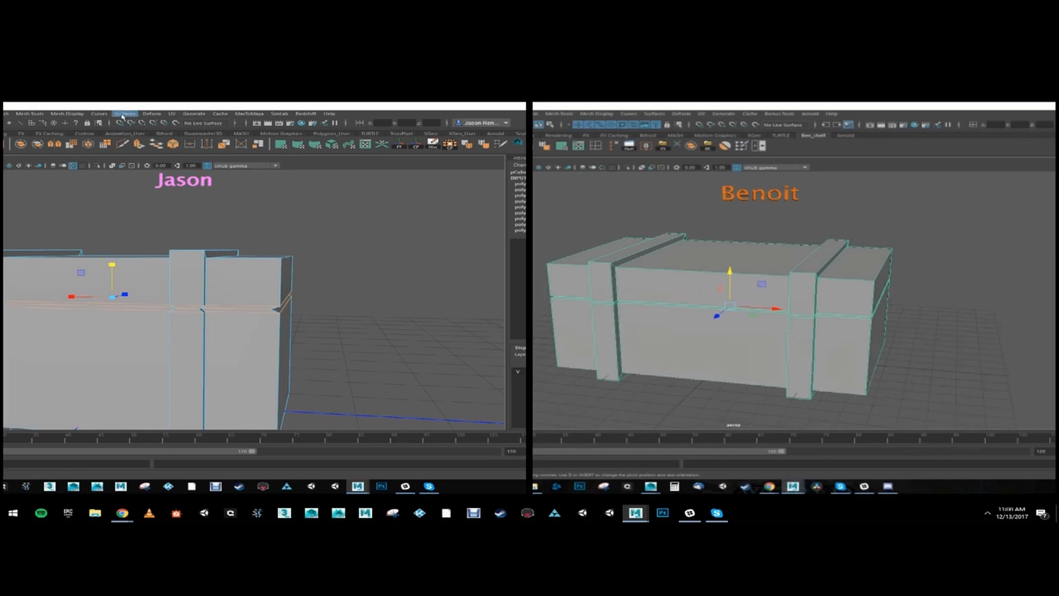
{"action": "left_click", "coordinate": [67, 114]}
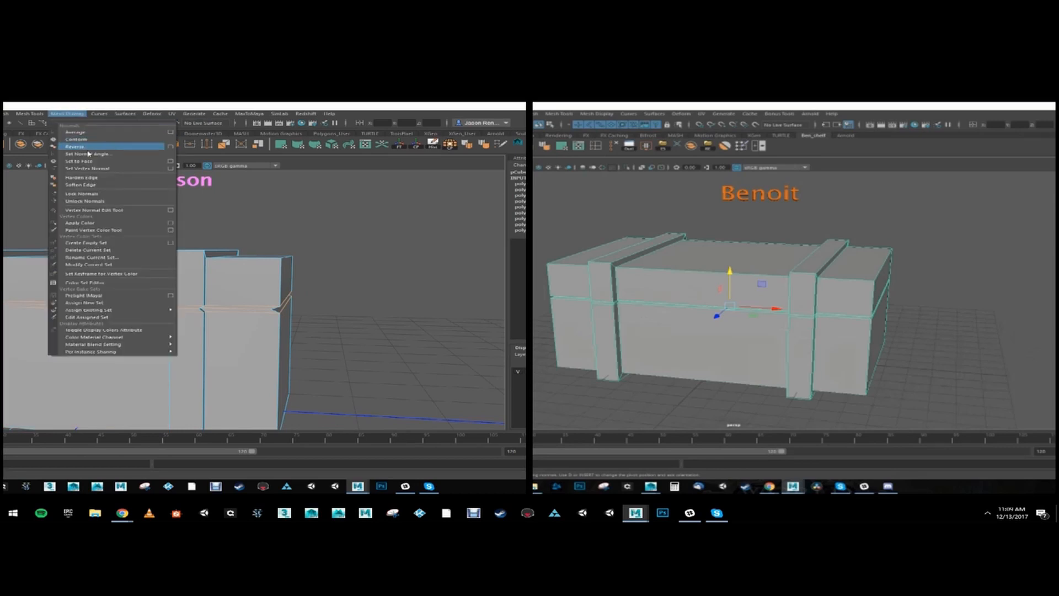
{"action": "left_click", "coordinate": [83, 180]}
{"action": "right_click_drag", "start_coordinate": [207, 265], "coordinate": [248, 253]}
{"action": "left_click", "coordinate": [248, 237]}
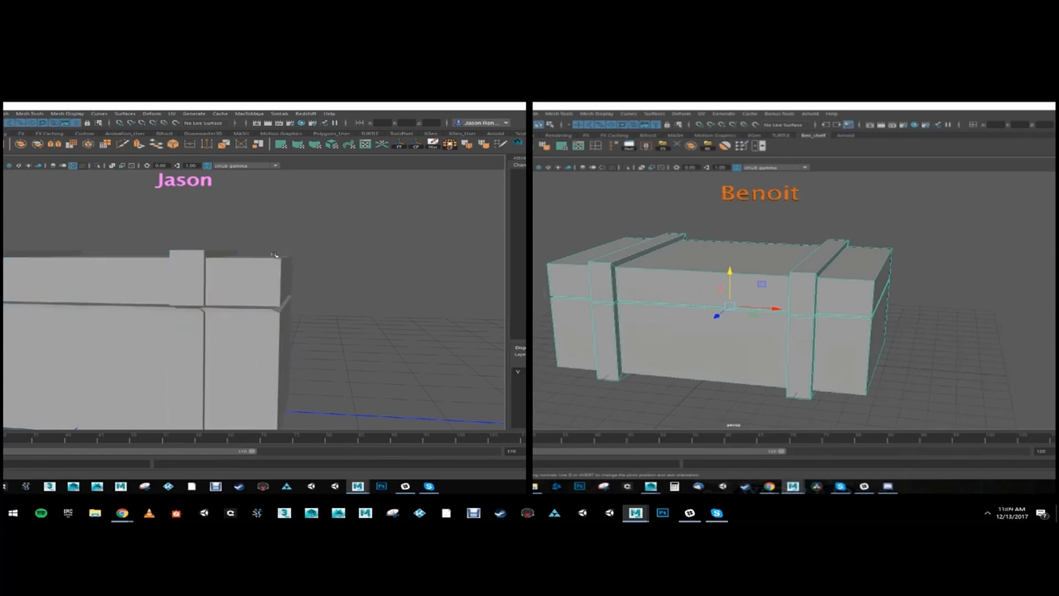
- Examine the crate from the front, above and underneath to check the straps, the lid groove and the bottom
{"action": "scroll", "coordinate": [192, 288], "scroll_direction": "down", "scroll_amount": 2}
{"action": "left_click_drag", "start_coordinate": [158, 300], "coordinate": [220, 300], "text": "alt"}
{"action": "middle_click_drag", "start_coordinate": [213, 296], "coordinate": [57, 276], "text": "alt"}
{"action": "left_click_drag", "start_coordinate": [58, 277], "coordinate": [187, 282], "text": "alt"}
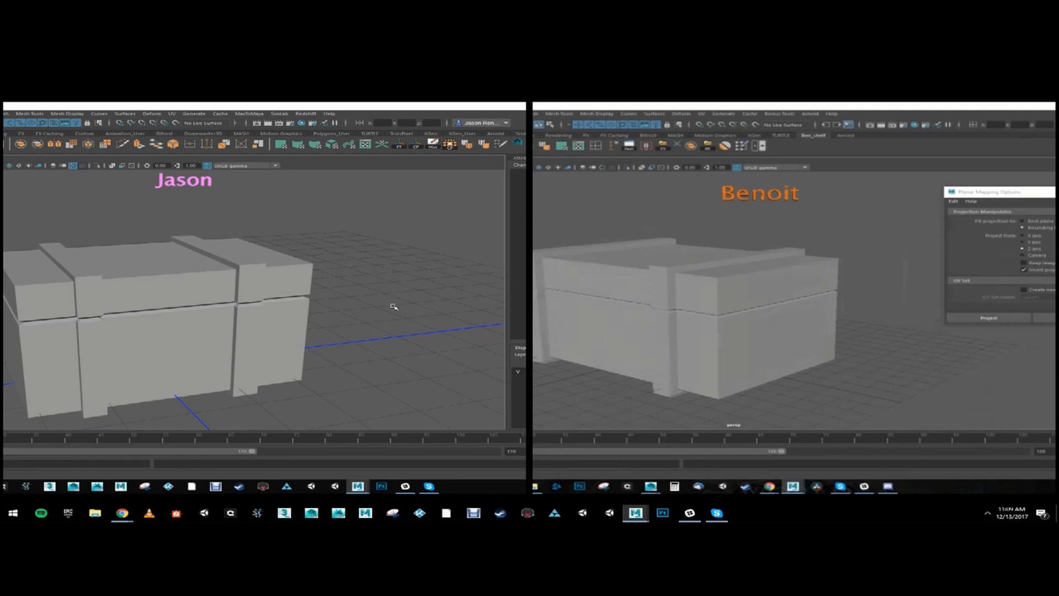
{"action": "left_click_drag", "start_coordinate": [324, 295], "coordinate": [182, 292], "text": "alt"}
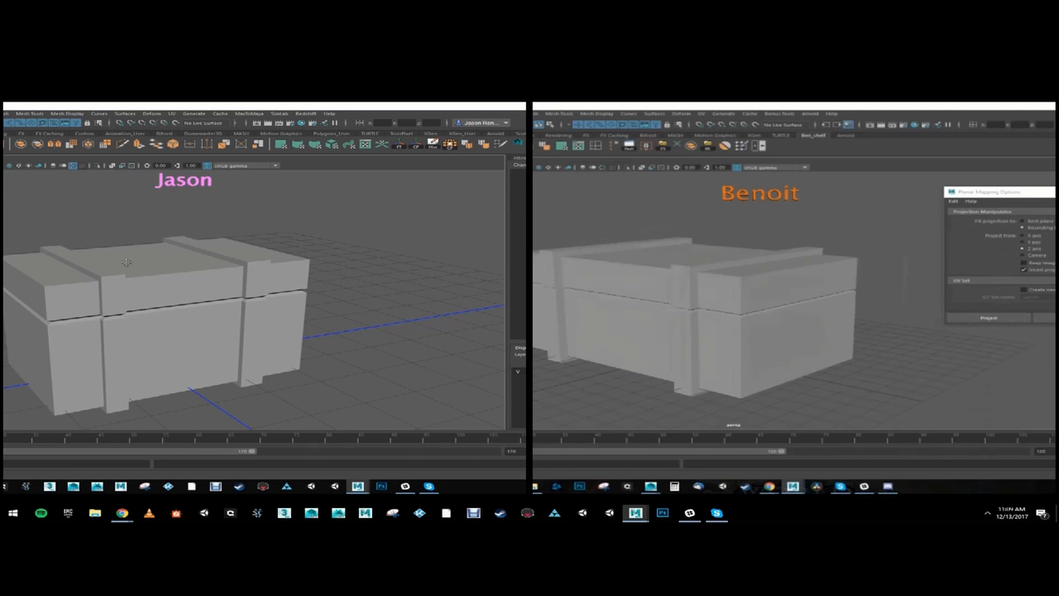
{"action": "left_click_drag", "start_coordinate": [127, 262], "coordinate": [109, 279], "text": "alt"}
{"action": "right_click_drag", "start_coordinate": [109, 279], "coordinate": [133, 282], "text": "alt"}
{"action": "middle_click_drag", "start_coordinate": [133, 282], "coordinate": [146, 299], "text": "alt"}
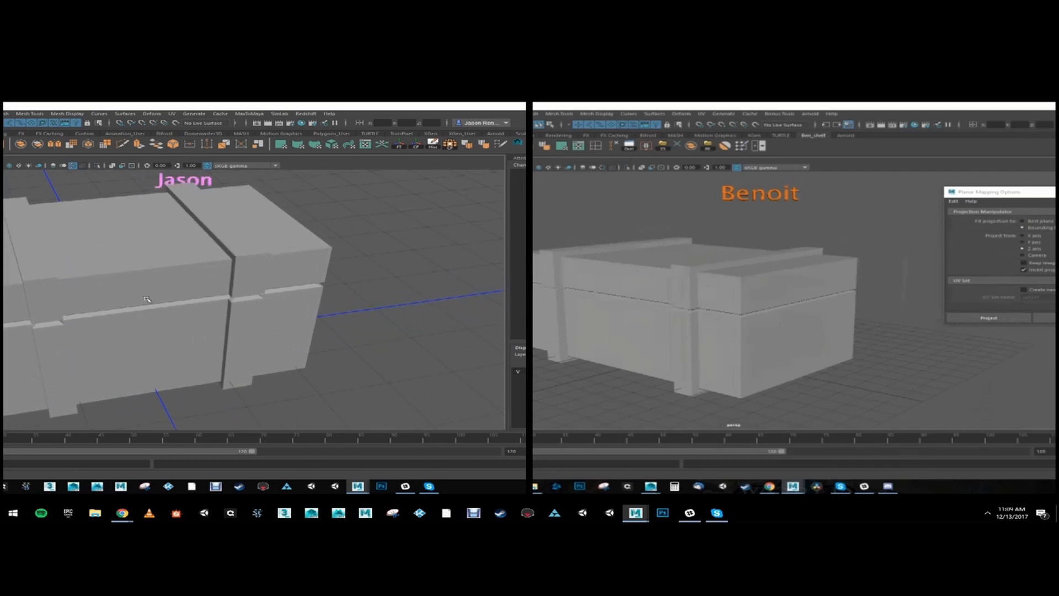
{"action": "left_click_drag", "start_coordinate": [176, 359], "coordinate": [34, 249], "text": "alt"}
{"action": "left_click_drag", "start_coordinate": [221, 342], "coordinate": [258, 312], "text": "alt"}
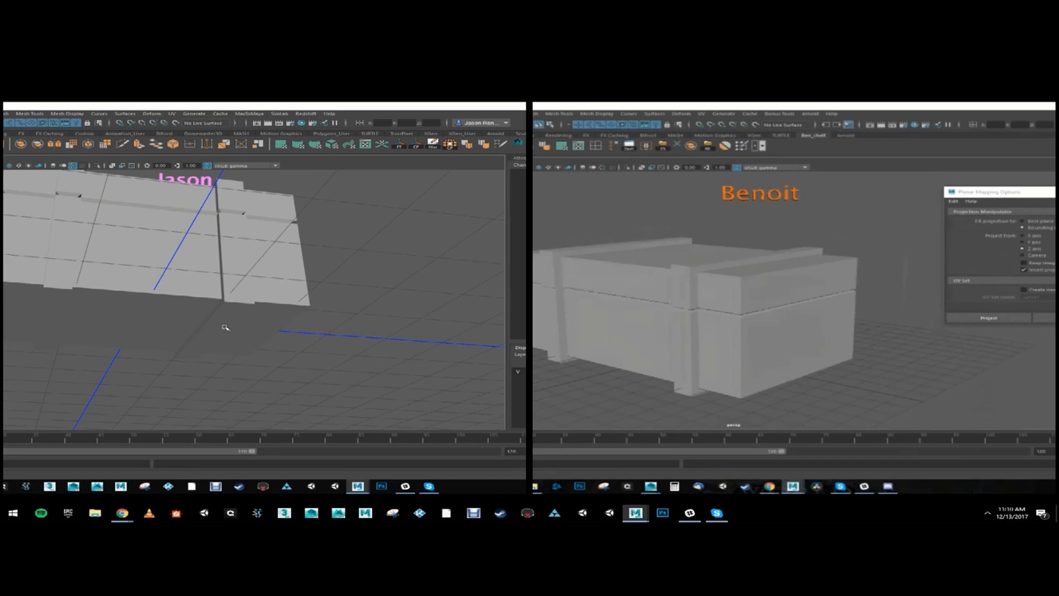
{"action": "left_click_drag", "start_coordinate": [207, 312], "coordinate": [192, 348], "text": "alt"}
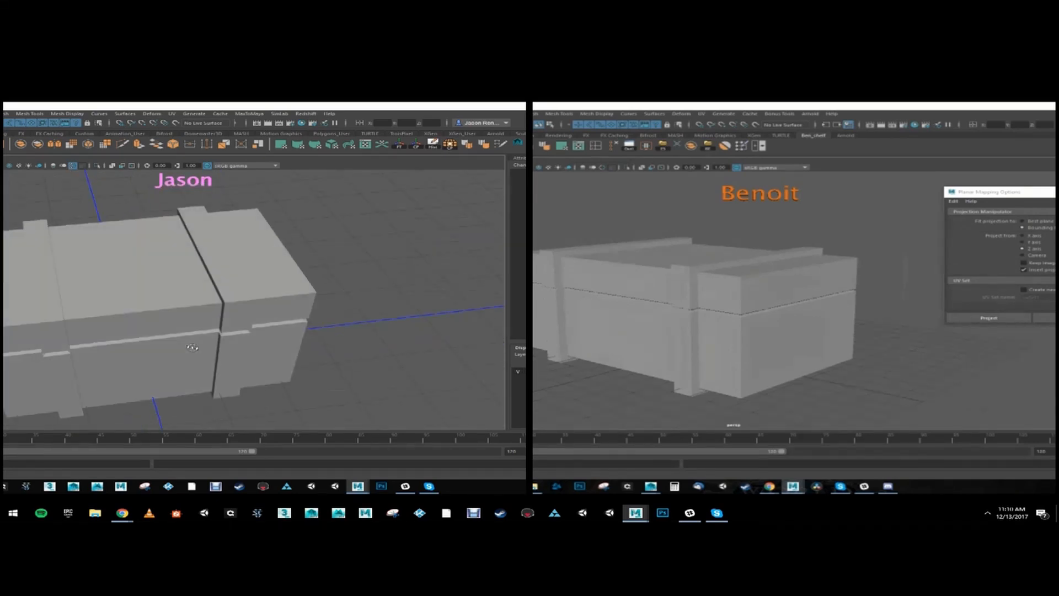
- Select the crate and switch it to face selection
{"action": "left_click", "coordinate": [135, 263]}
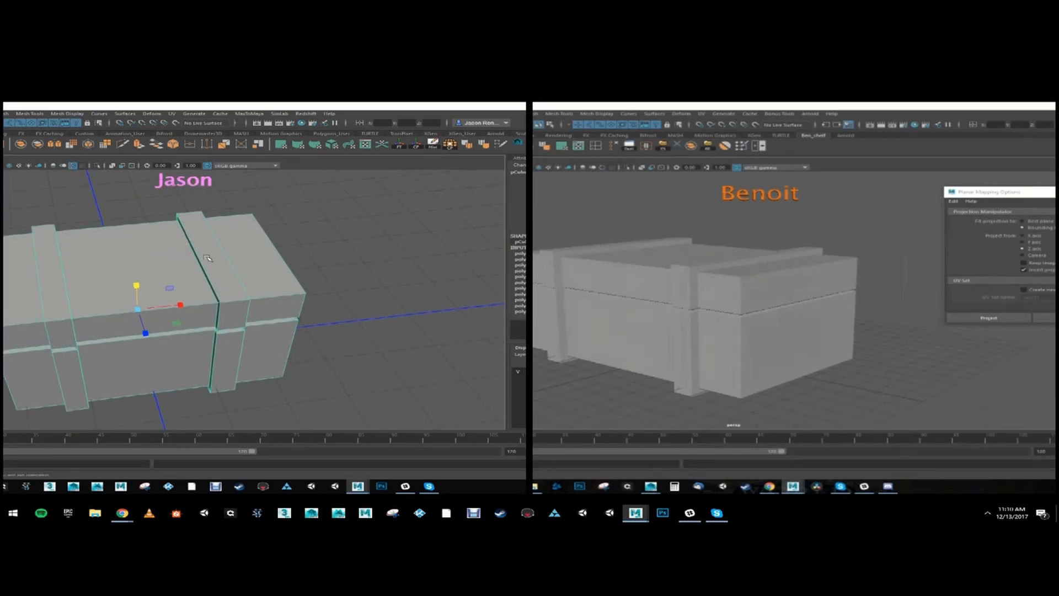
{"action": "left_click_drag", "start_coordinate": [146, 263], "coordinate": [225, 249], "text": "alt"}
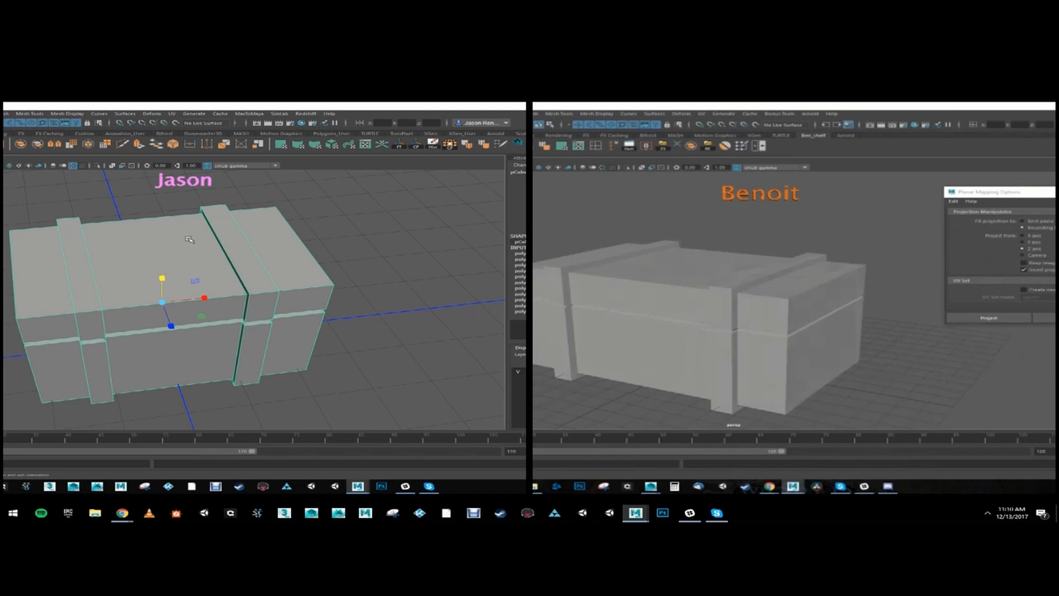
{"action": "right_click_drag", "start_coordinate": [188, 239], "coordinate": [191, 258]}
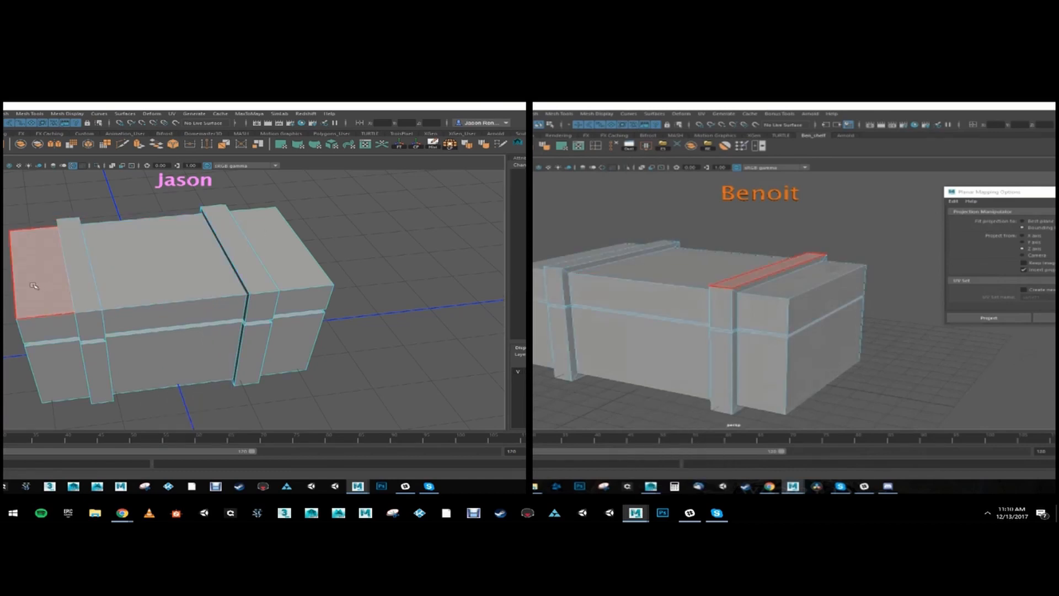
{"action": "left_click", "coordinate": [37, 280]}
{"action": "left_click", "coordinate": [91, 292], "text": "shift"}
{"action": "left_click", "coordinate": [154, 262], "text": "shift"}
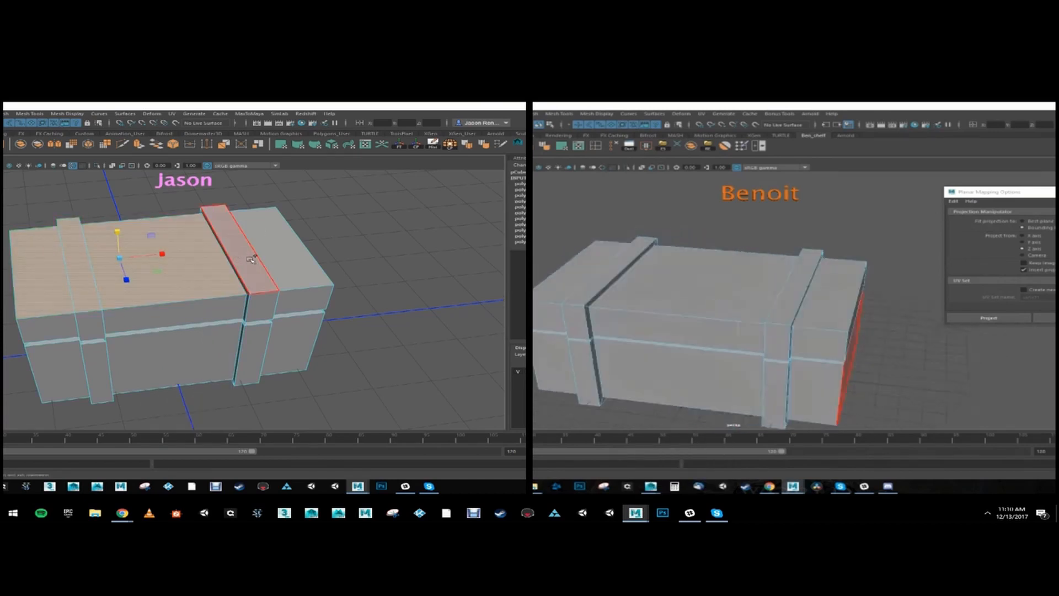
{"action": "left_click", "coordinate": [247, 255], "text": "shift"}
{"action": "left_click", "coordinate": [279, 255], "text": "shift"}
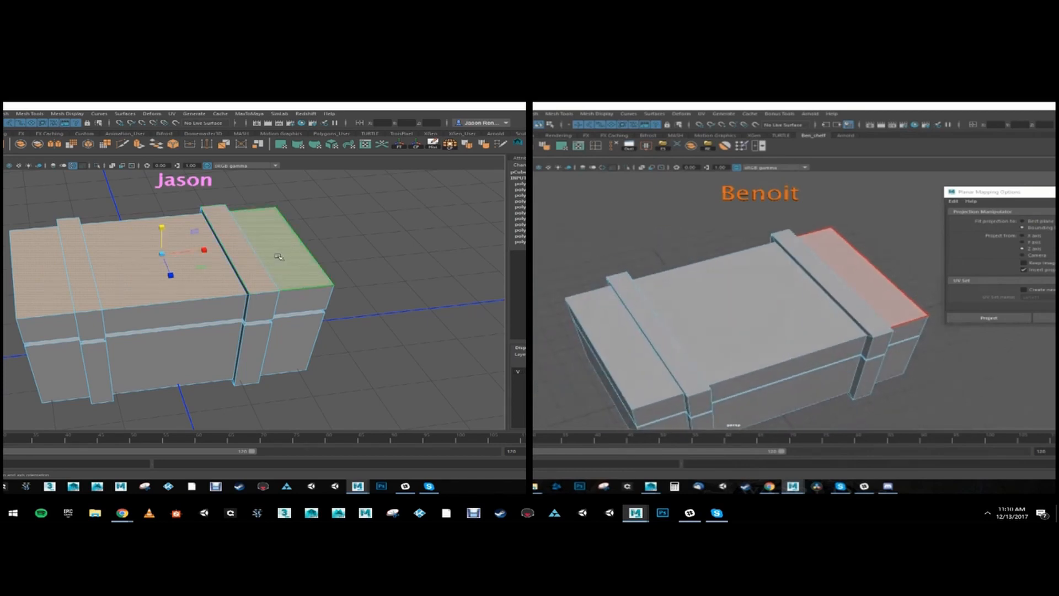
- Select only the crate's three top panels, leaving out the top faces of both straps
{"action": "mouse_move", "coordinate": [88, 286]}
{"action": "left_mouse_down", "text": "alt"}
{"action": "mouse_move", "coordinate": [65, 275]}
{"action": "mouse_move", "coordinate": [80, 279]}
{"action": "left_mouse_up", "text": "alt"}
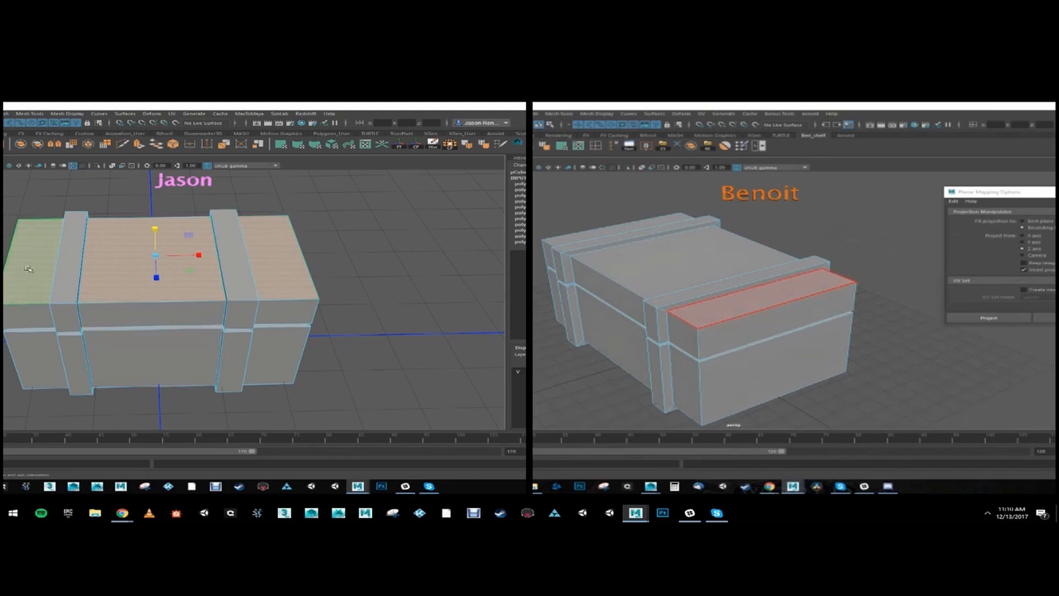
{"action": "left_click", "coordinate": [764, 295]}
{"action": "left_click_drag", "start_coordinate": [207, 335], "coordinate": [195, 253], "text": "alt"}
{"action": "left_click", "coordinate": [265, 252], "text": "shift"}
{"action": "left_click", "coordinate": [177, 278], "text": "shift"}
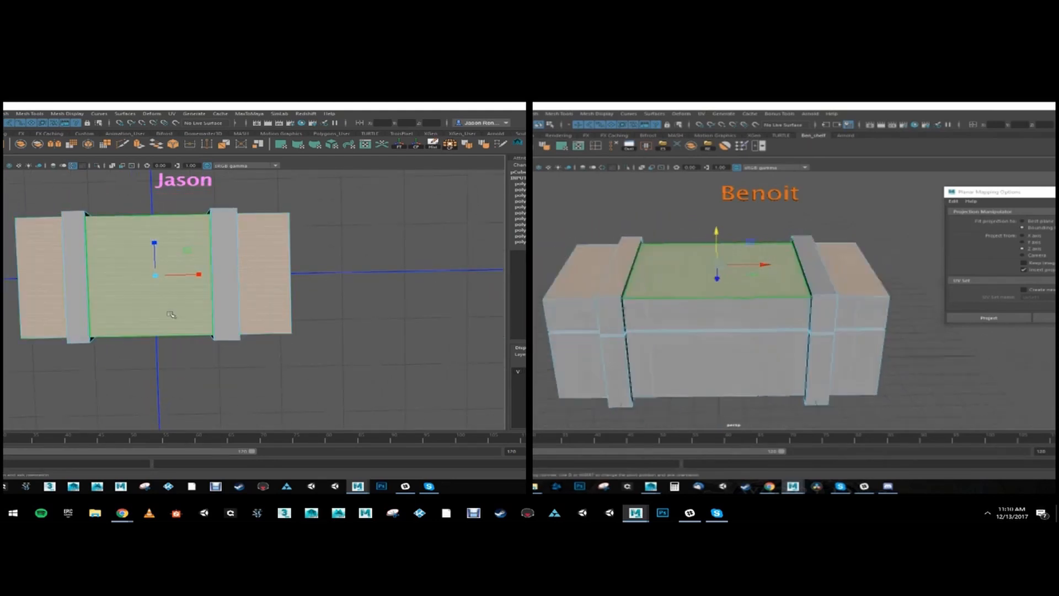
- Open the planar mapping options for the selected top panels and place the dialog beside the crate
{"action": "left_click_drag", "start_coordinate": [88, 307], "coordinate": [154, 388], "text": "alt"}
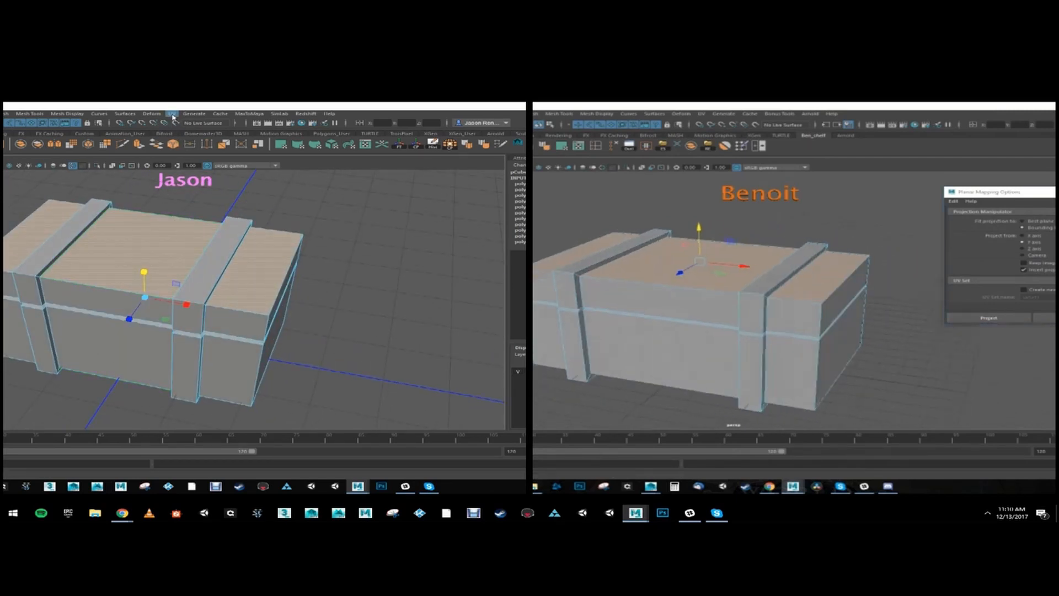
{"action": "left_click", "coordinate": [173, 115]}
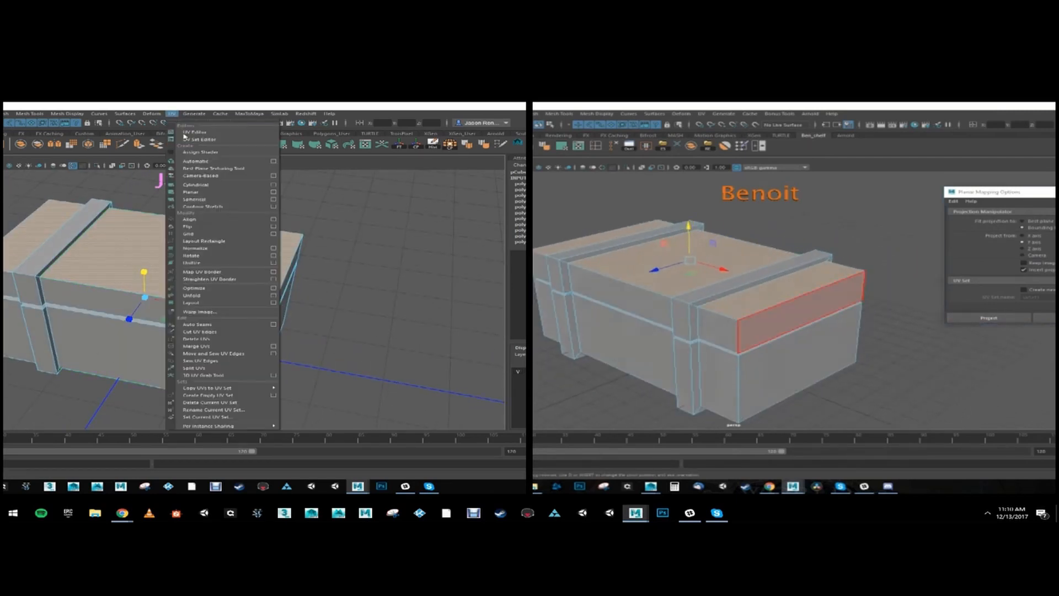
{"action": "left_click", "coordinate": [272, 194]}
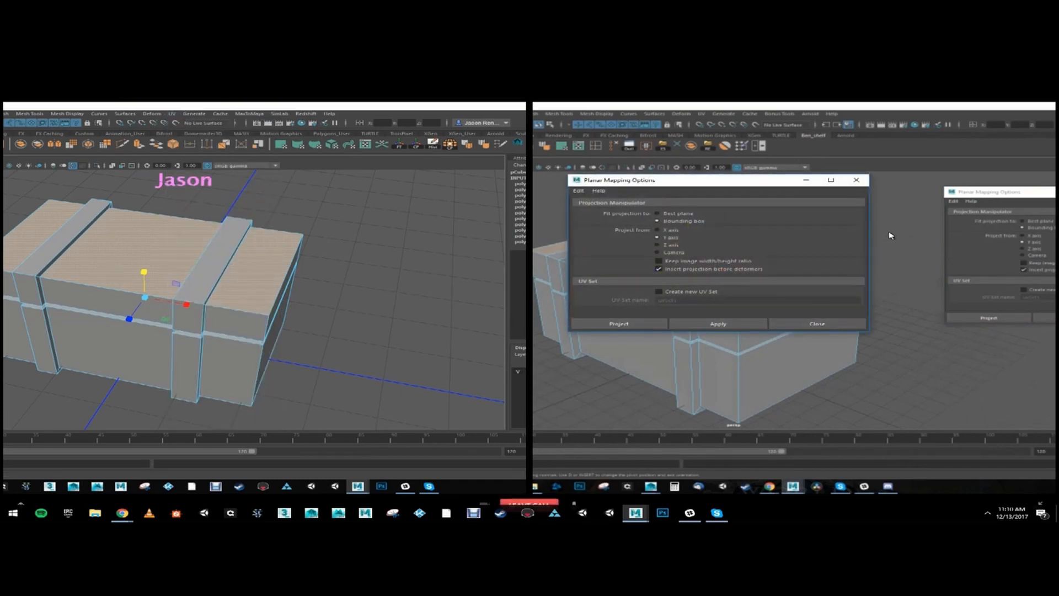
{"action": "left_click_drag", "start_coordinate": [765, 183], "coordinate": [414, 187]}
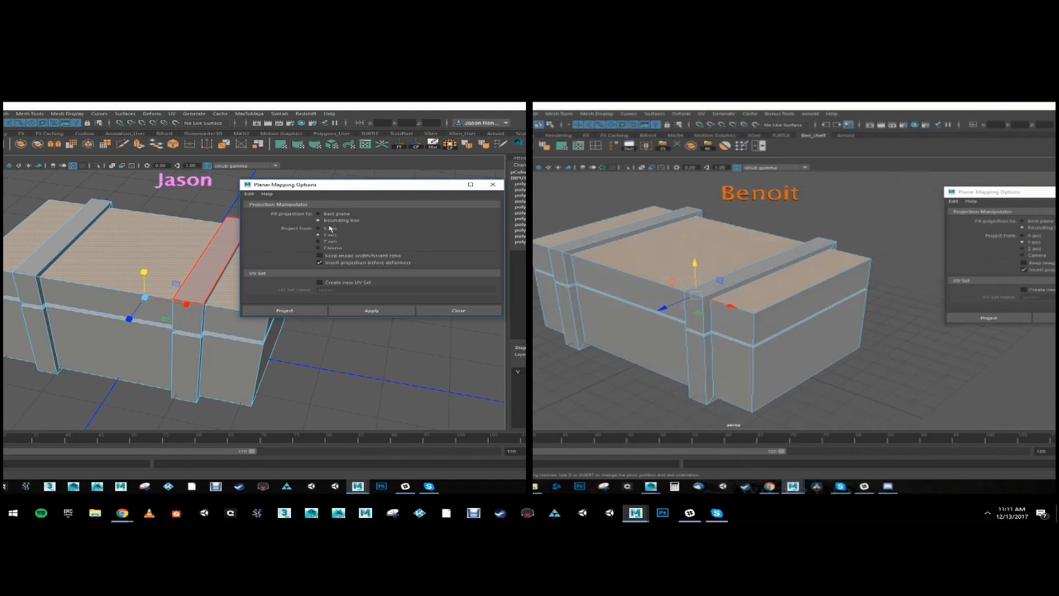
- Examine the crate's top and sides against the move manipulator's axes to determine the planar projection axis
{"action": "left_click_drag", "start_coordinate": [134, 327], "coordinate": [97, 268], "text": "alt"}
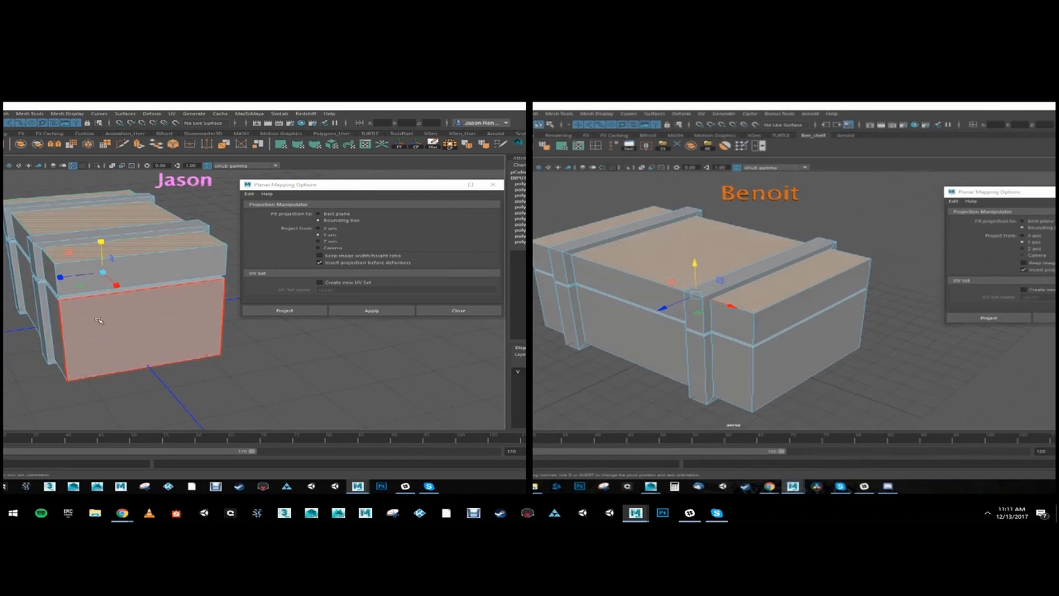
{"action": "left_click_drag", "start_coordinate": [99, 320], "coordinate": [85, 301], "text": "alt"}
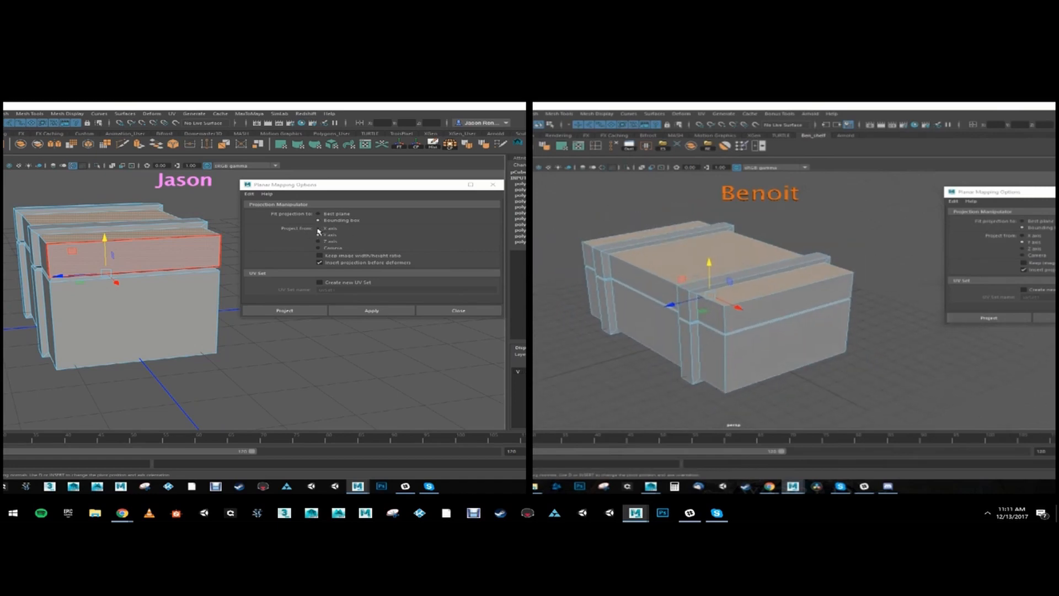
{"action": "left_click_drag", "start_coordinate": [141, 287], "coordinate": [153, 285], "text": "alt"}
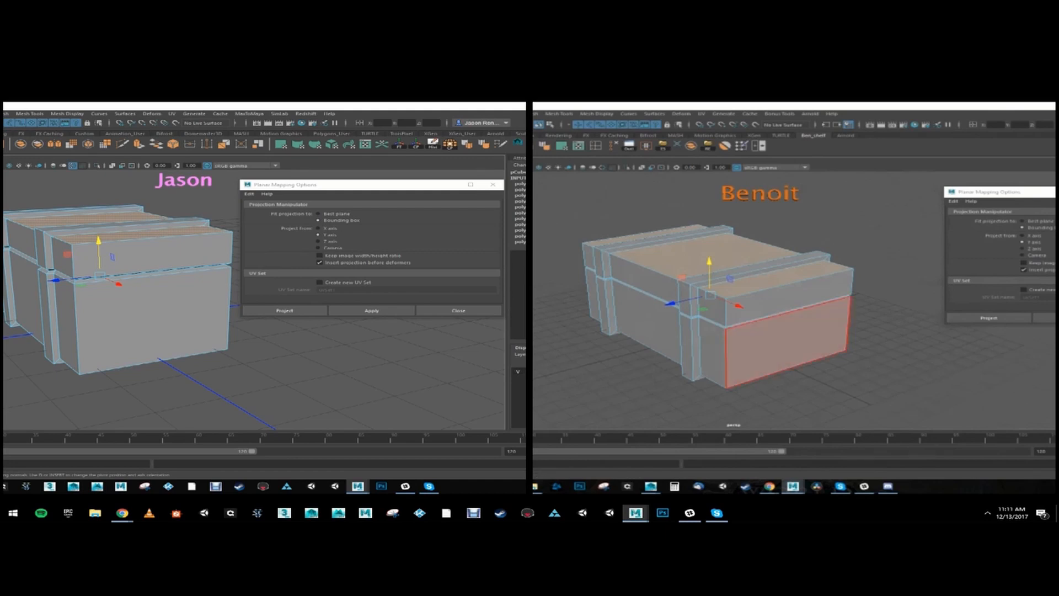
{"action": "left_click_drag", "start_coordinate": [786, 347], "coordinate": [797, 349], "text": "alt"}
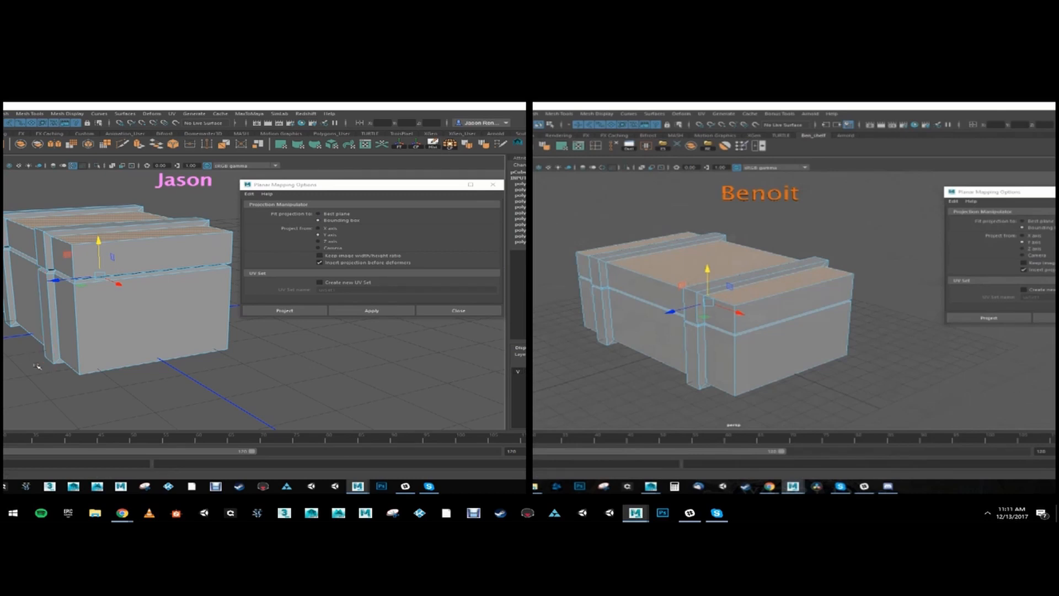
{"action": "left_click_drag", "start_coordinate": [139, 105], "coordinate": [361, 103]}
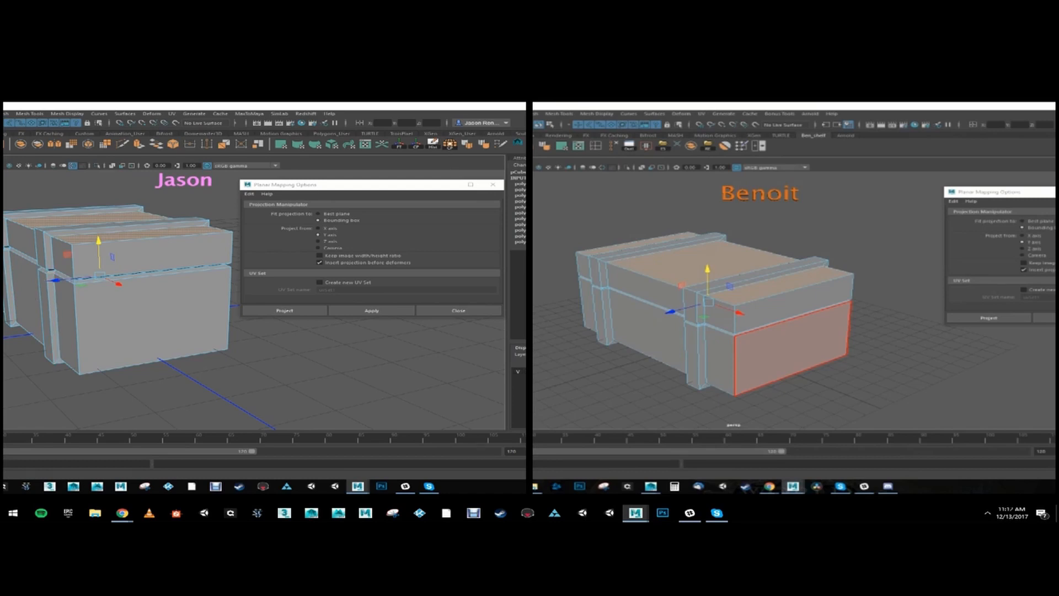
{"action": "left_click", "coordinate": [55, 282]}
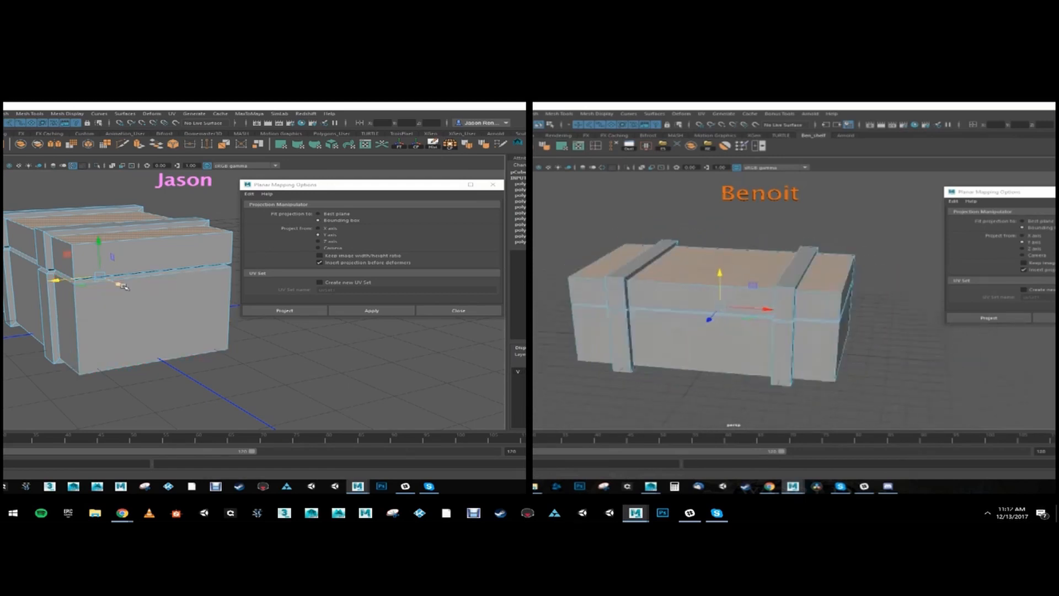
{"action": "left_click", "coordinate": [123, 286]}
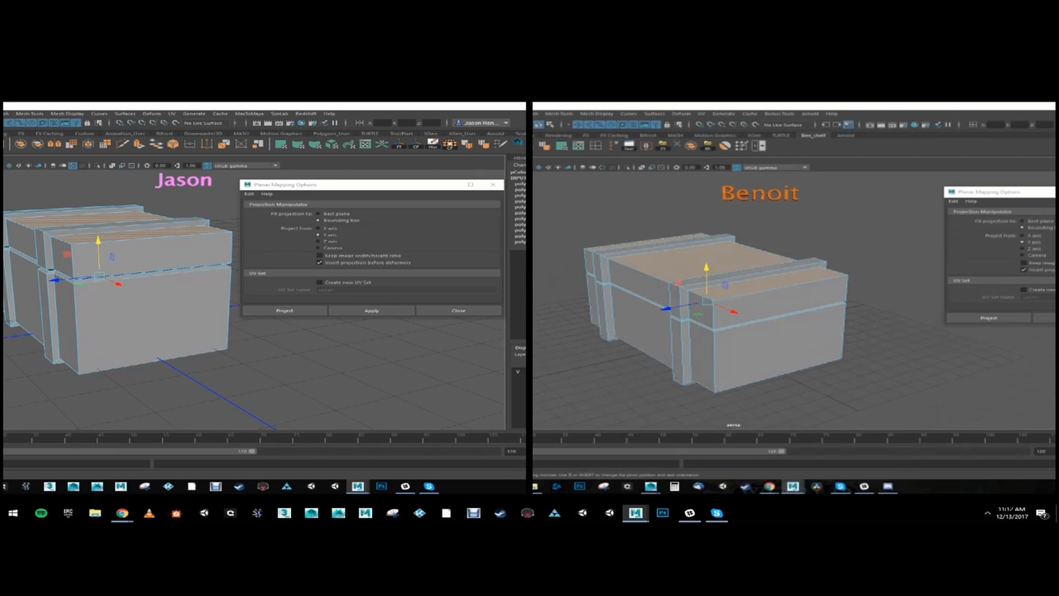
{"action": "left_click_drag", "start_coordinate": [780, 345], "coordinate": [762, 326], "text": "alt"}
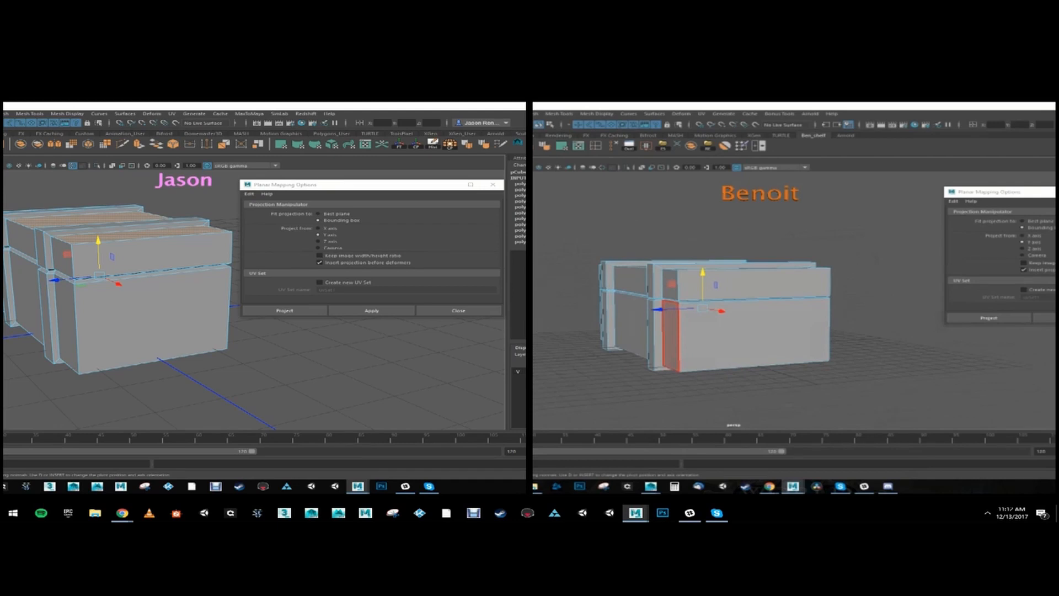
{"action": "left_click_drag", "start_coordinate": [615, 348], "coordinate": [681, 315], "text": "alt"}
{"action": "left_click_drag", "start_coordinate": [100, 107], "coordinate": [246, 107]}
{"action": "left_click_drag", "start_coordinate": [682, 315], "coordinate": [678, 361], "text": "alt"}
{"action": "left_click_drag", "start_coordinate": [246, 107], "coordinate": [336, 116]}
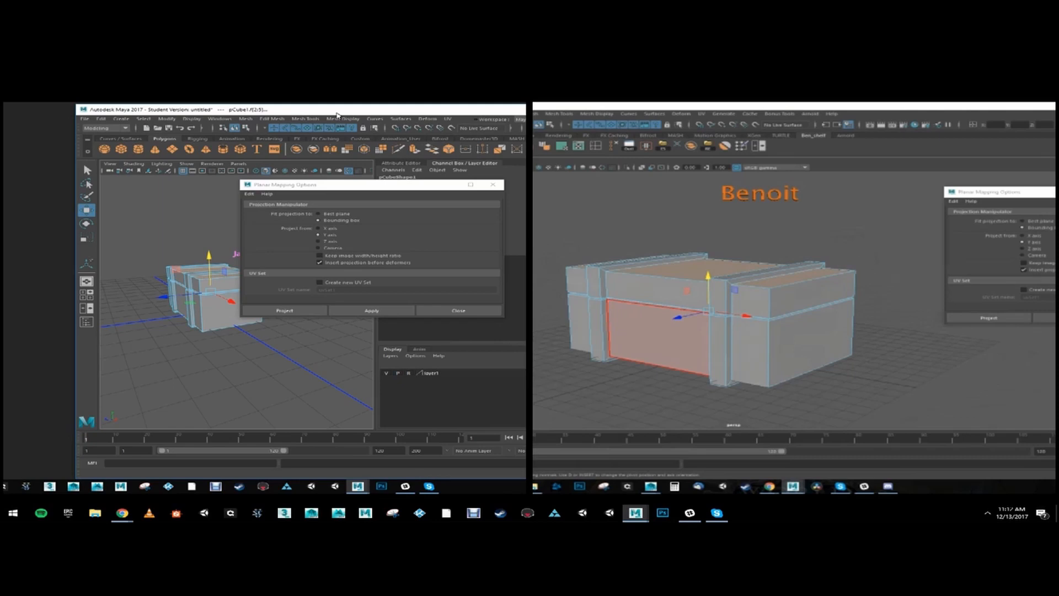
{"action": "left_click_drag", "start_coordinate": [662, 339], "coordinate": [641, 345], "text": "alt"}
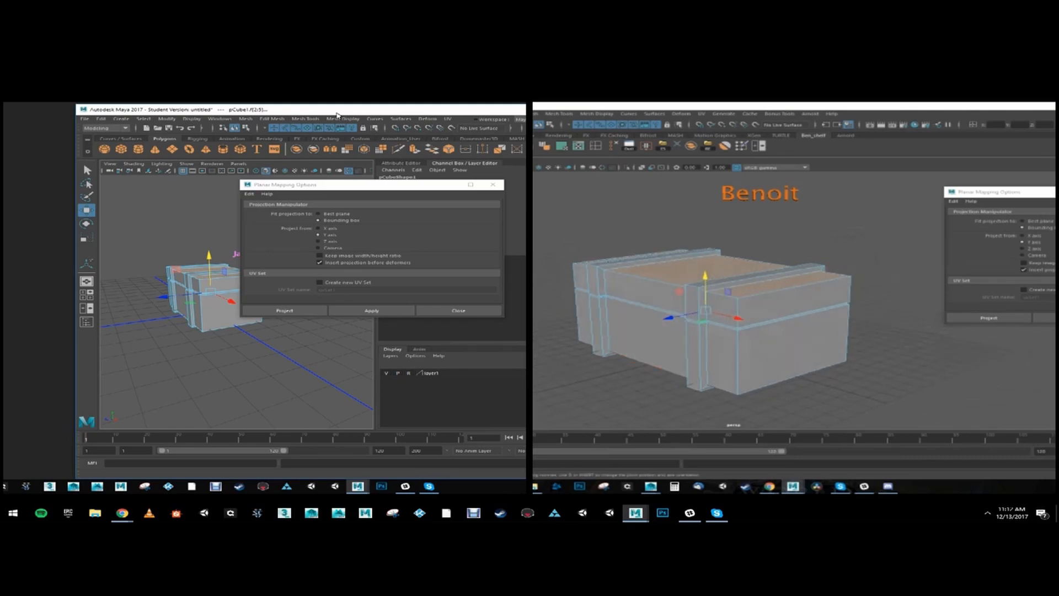
{"action": "left_click_drag", "start_coordinate": [337, 115], "coordinate": [137, 119]}
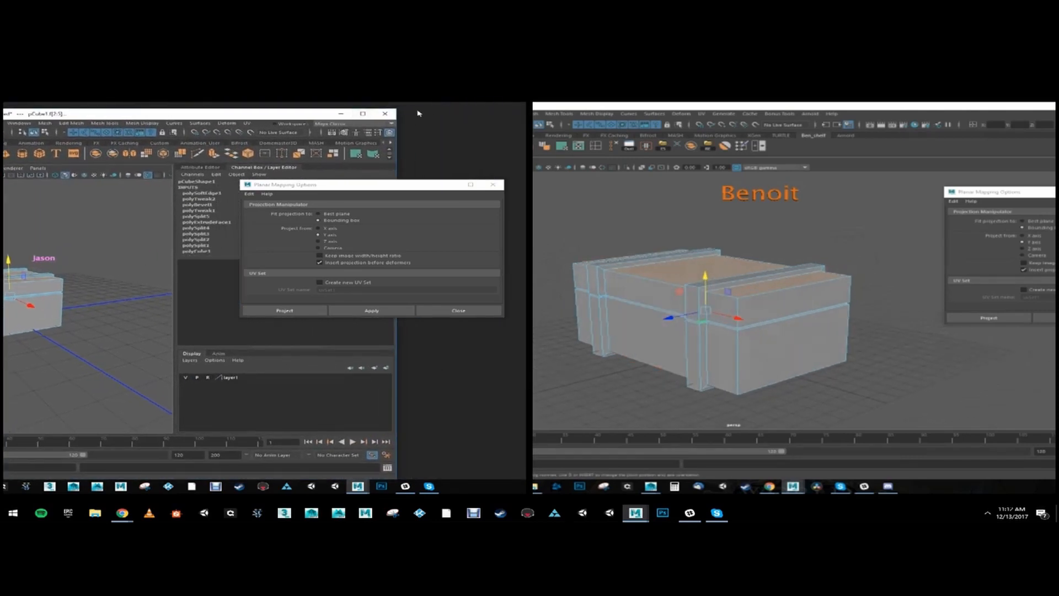
{"action": "left_click", "coordinate": [362, 113]}
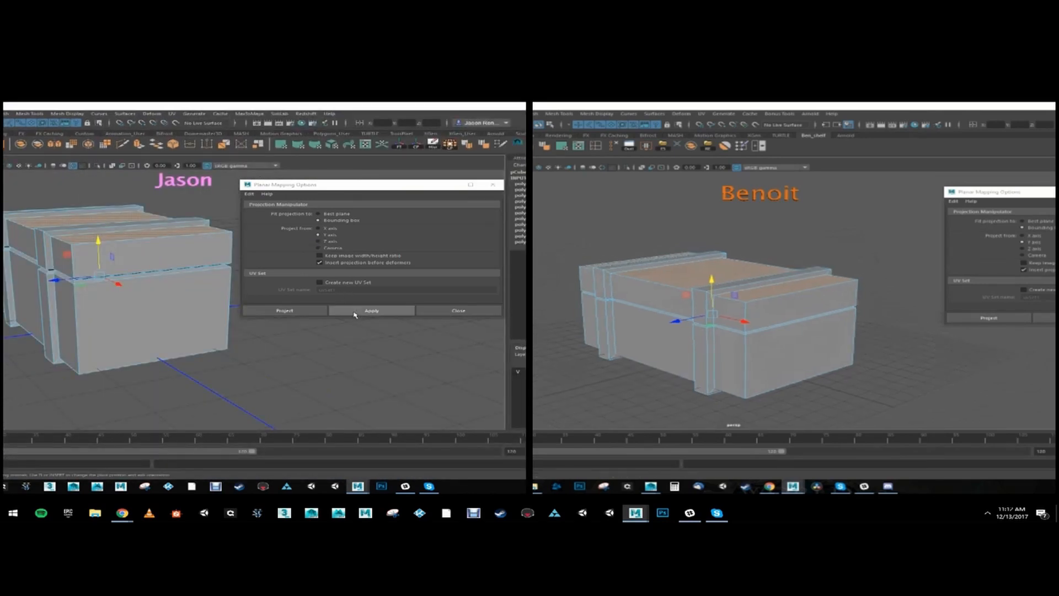
- Apply planar mapping from the Y axis, fitted to the bounding box, to the top panels and frame their shells in the UV Editor
{"action": "left_click", "coordinate": [359, 310]}
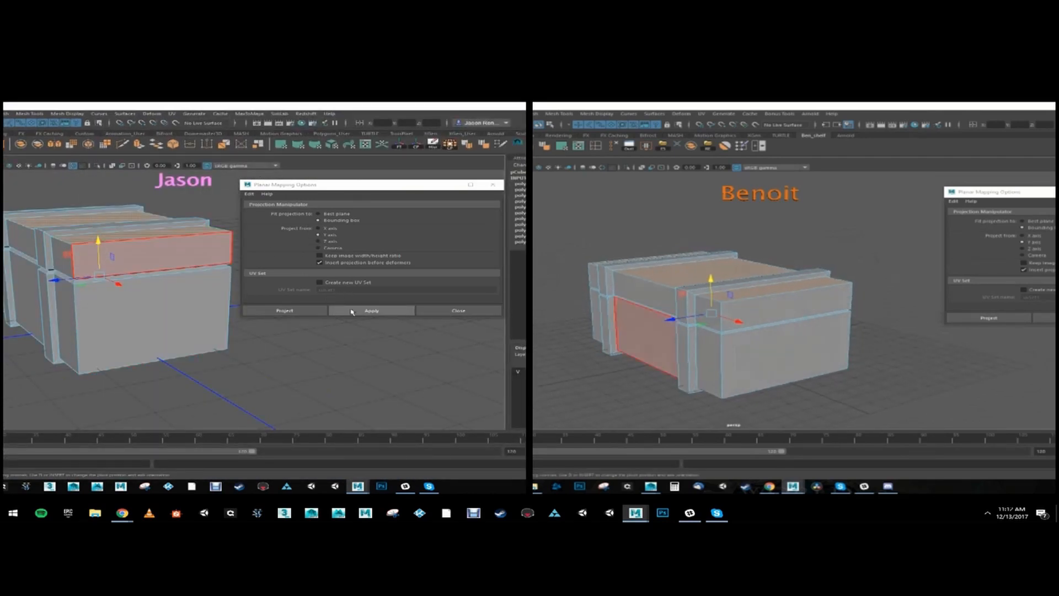
{"action": "left_click_drag", "start_coordinate": [138, 287], "coordinate": [40, 251], "text": "alt"}
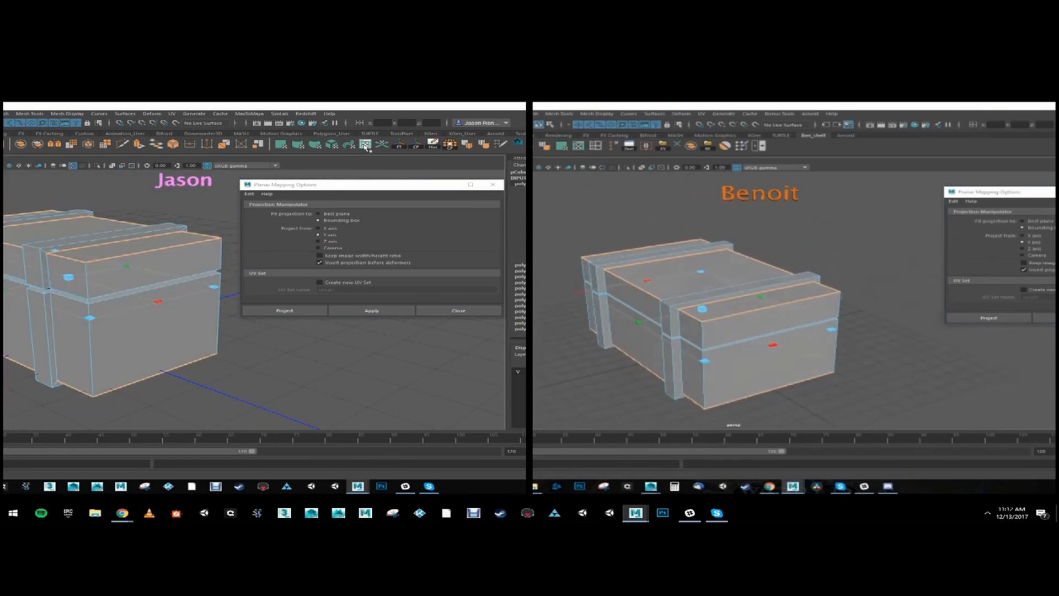
{"action": "left_click", "coordinate": [364, 145]}
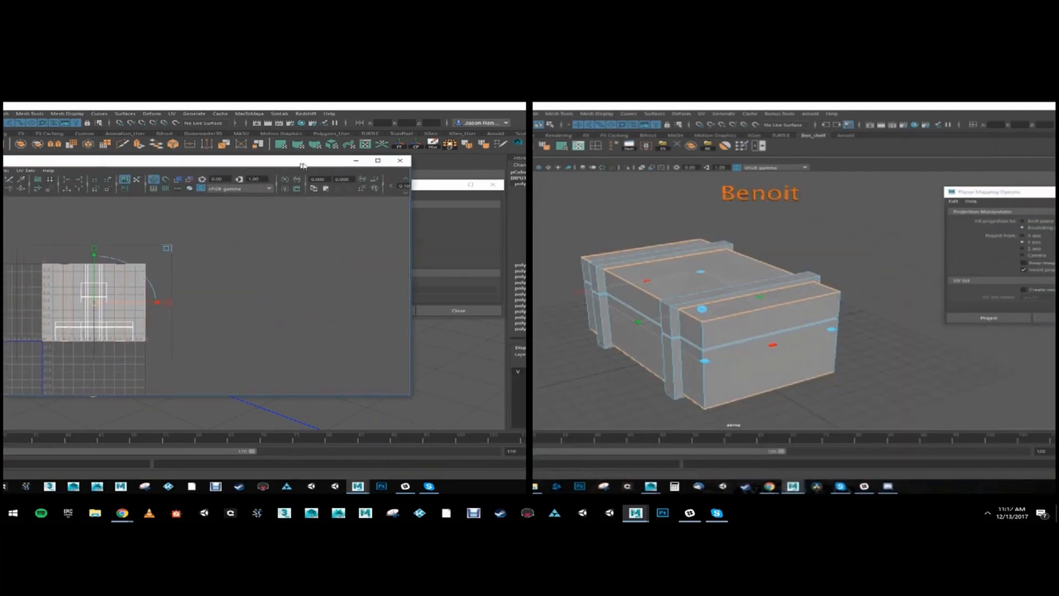
{"action": "right_click_drag", "start_coordinate": [139, 269], "coordinate": [203, 264], "text": "alt"}
{"action": "middle_click_drag", "start_coordinate": [203, 264], "coordinate": [221, 259], "text": "alt"}
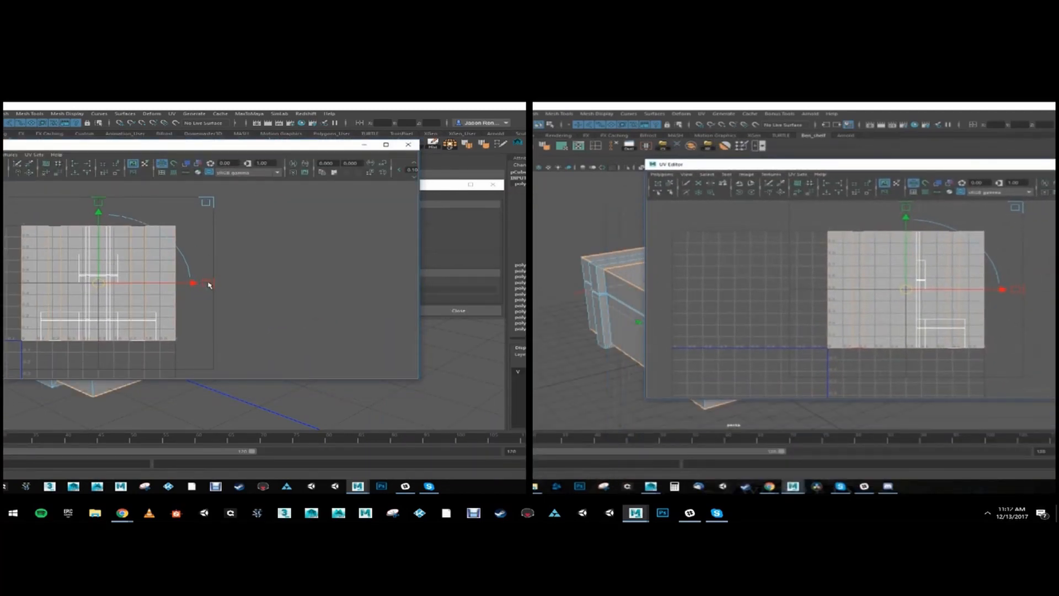
- Move the three top-panel UV shells sideways out of the 0–1 UV square
{"action": "left_click_drag", "start_coordinate": [208, 284], "coordinate": [301, 284]}
{"action": "key", "text": "ctrl+z"}
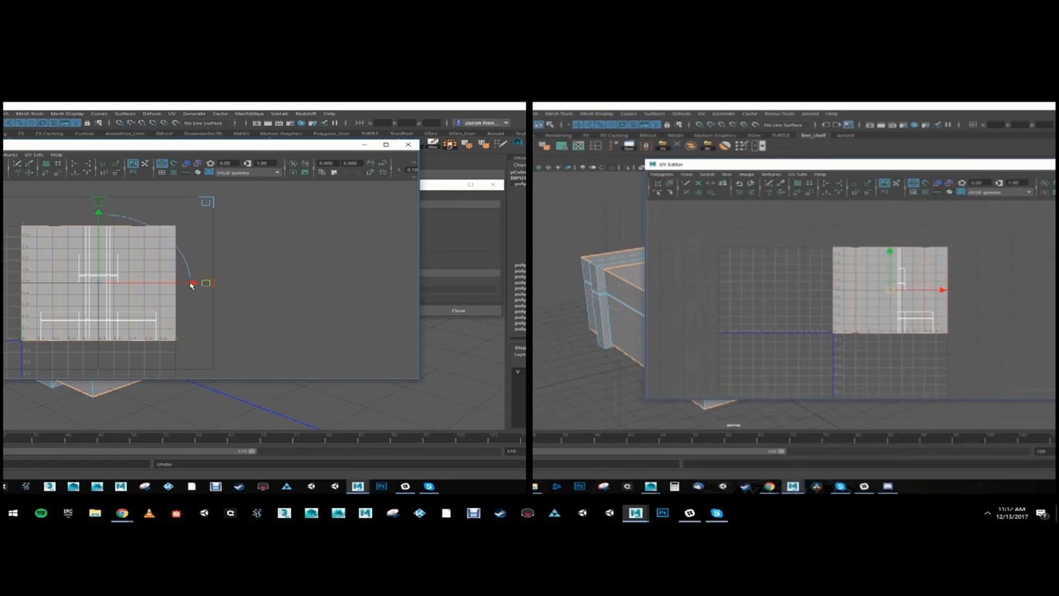
{"action": "left_click_drag", "start_coordinate": [192, 285], "coordinate": [371, 283]}
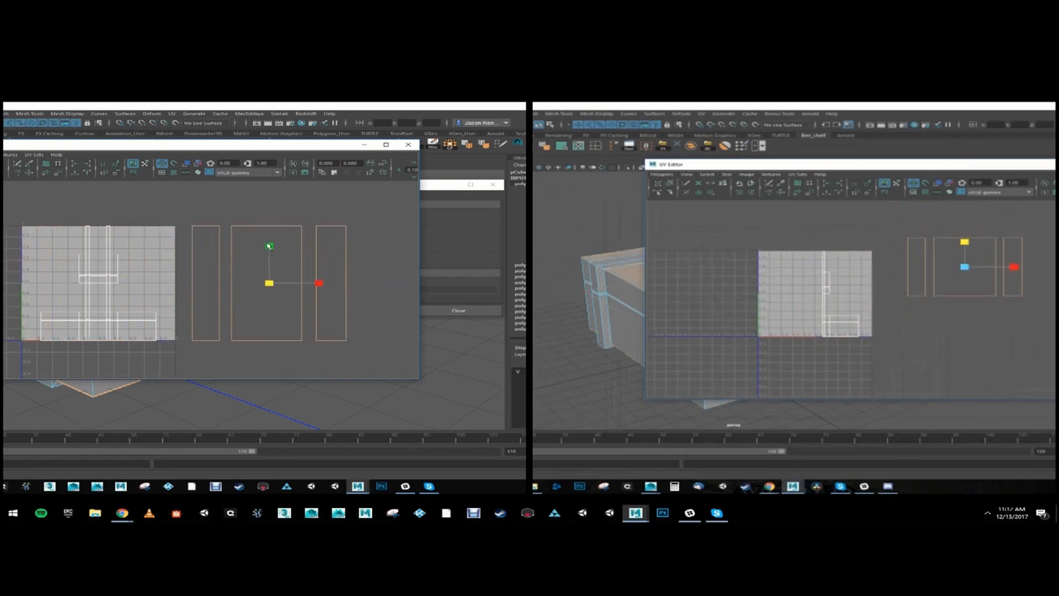
- Flatten the three top-panel UV shells vertically, and shrink them uniformly close beside the UV square
{"action": "mouse_move", "coordinate": [269, 246]}
{"action": "left_mouse_down"}
{"action": "mouse_move", "coordinate": [273, 273]}
{"action": "mouse_move", "coordinate": [269, 252]}
{"action": "left_mouse_up"}
{"action": "key", "text": "w"}
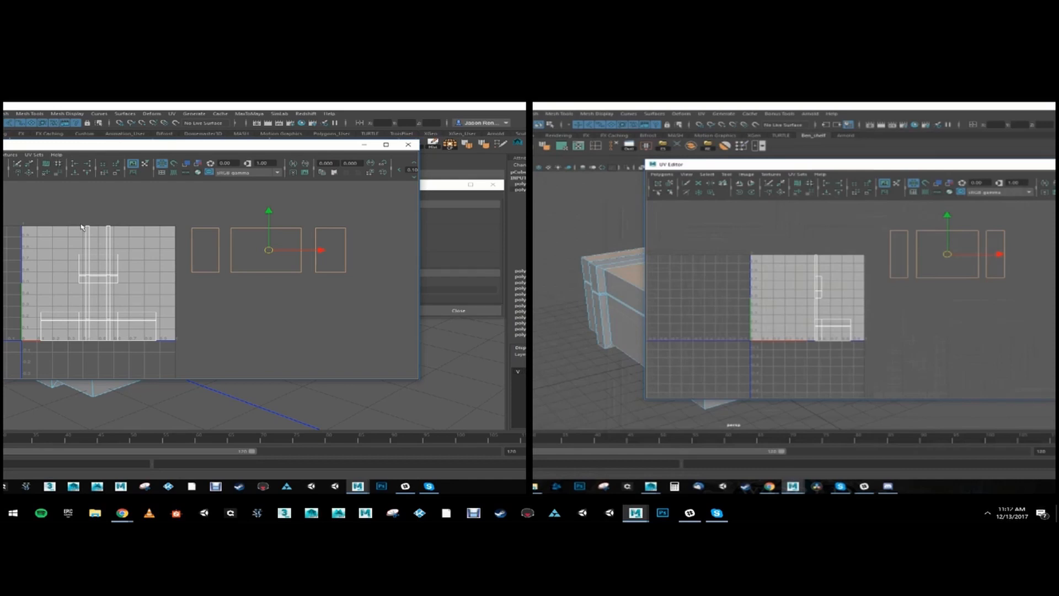
{"action": "key", "text": "r"}
{"action": "left_click_drag", "start_coordinate": [269, 249], "coordinate": [235, 241]}
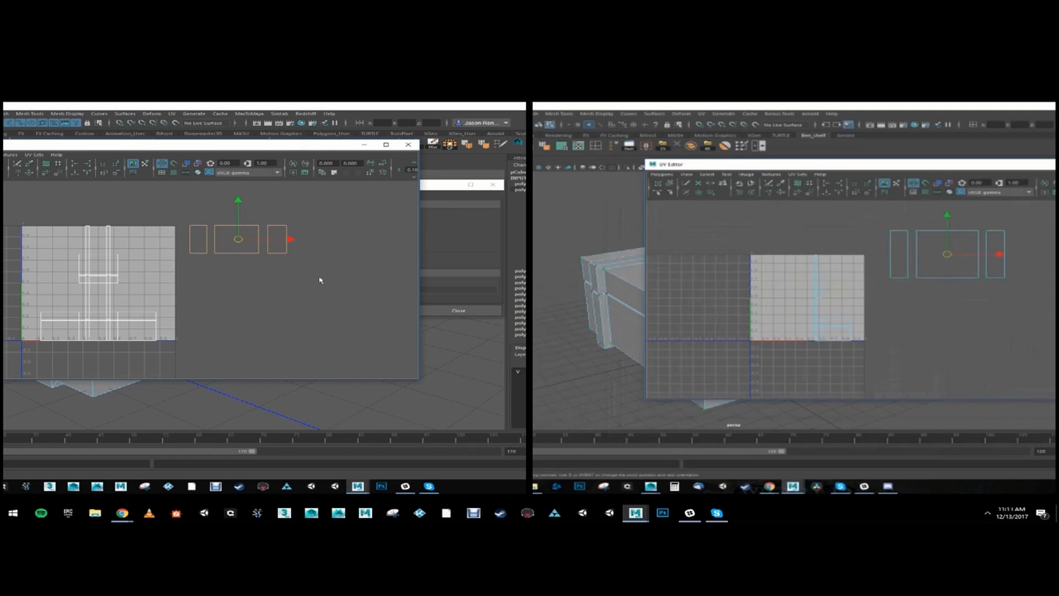
- Switch to UV selection, clear the selected shells, and minimize the UV Editor
{"action": "right_click_drag", "start_coordinate": [223, 244], "coordinate": [262, 243]}
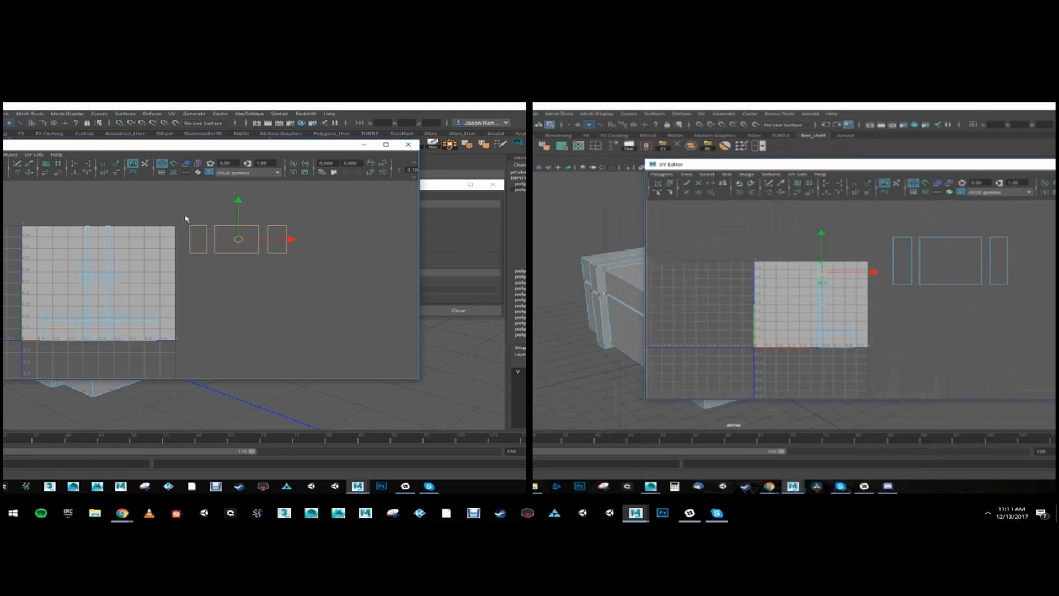
{"action": "left_click_drag", "start_coordinate": [198, 237], "coordinate": [365, 277]}
{"action": "left_click", "coordinate": [290, 278]}
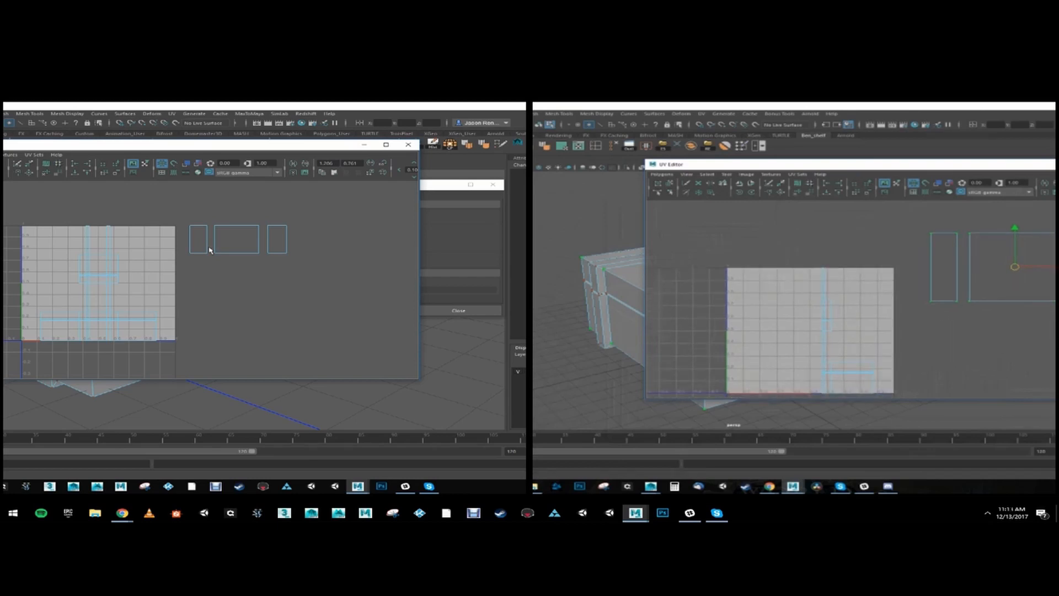
{"action": "left_click_drag", "start_coordinate": [307, 147], "coordinate": [401, 171]}
{"action": "left_click", "coordinate": [456, 168]}
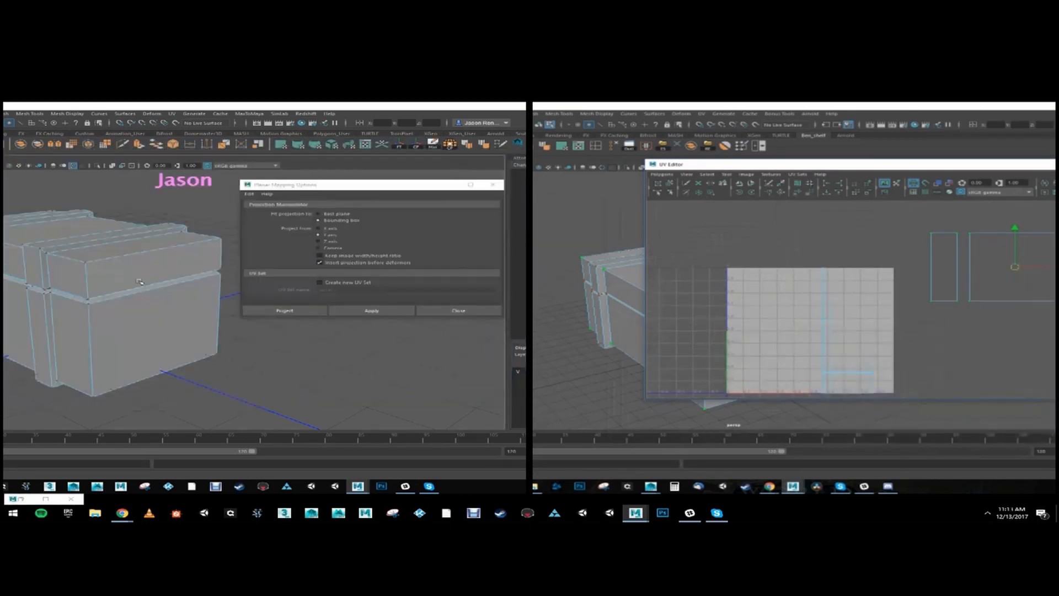
- Select the upper and lower panel faces between and beside the straps on both long sides of the crate
{"action": "right_click_drag", "start_coordinate": [98, 244], "coordinate": [98, 268]}
{"action": "left_click_drag", "start_coordinate": [44, 294], "coordinate": [95, 276], "text": "alt"}
{"action": "left_click", "coordinate": [104, 243]}
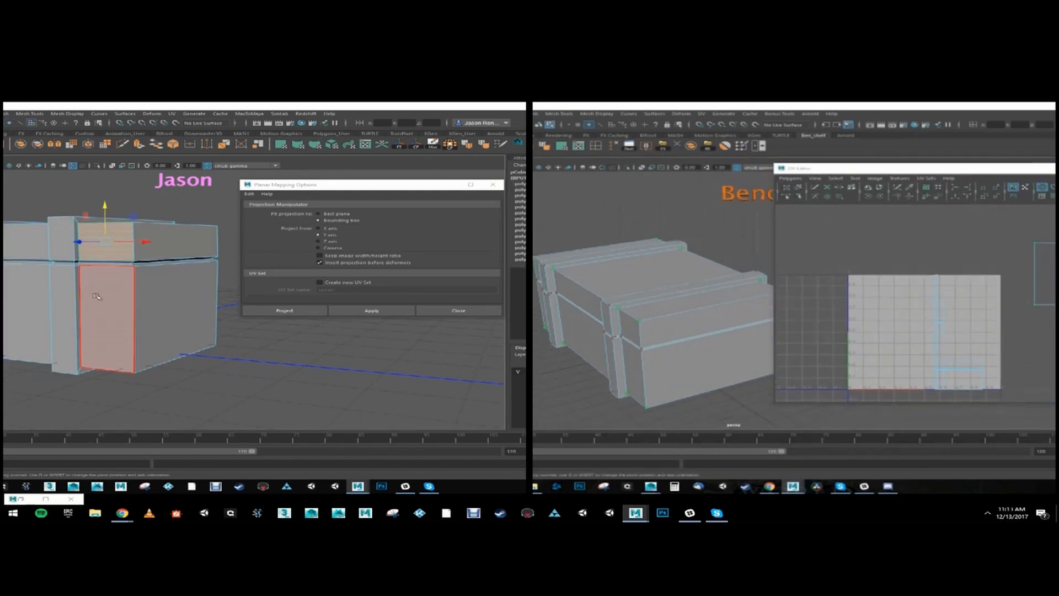
{"action": "left_click", "coordinate": [99, 304]}
{"action": "left_click", "coordinate": [10, 302], "text": "shift"}
{"action": "left_click", "coordinate": [27, 244], "text": "shift"}
{"action": "left_click", "coordinate": [95, 240], "text": "shift"}
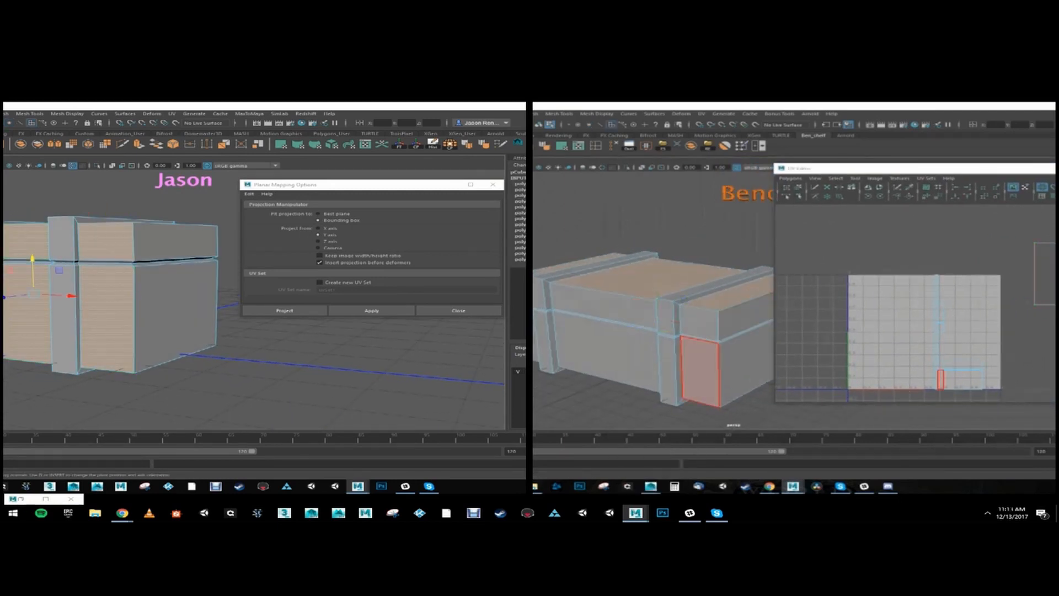
{"action": "left_click_drag", "start_coordinate": [101, 281], "coordinate": [33, 273], "text": "alt"}
{"action": "left_click", "coordinate": [119, 241], "text": "shift"}
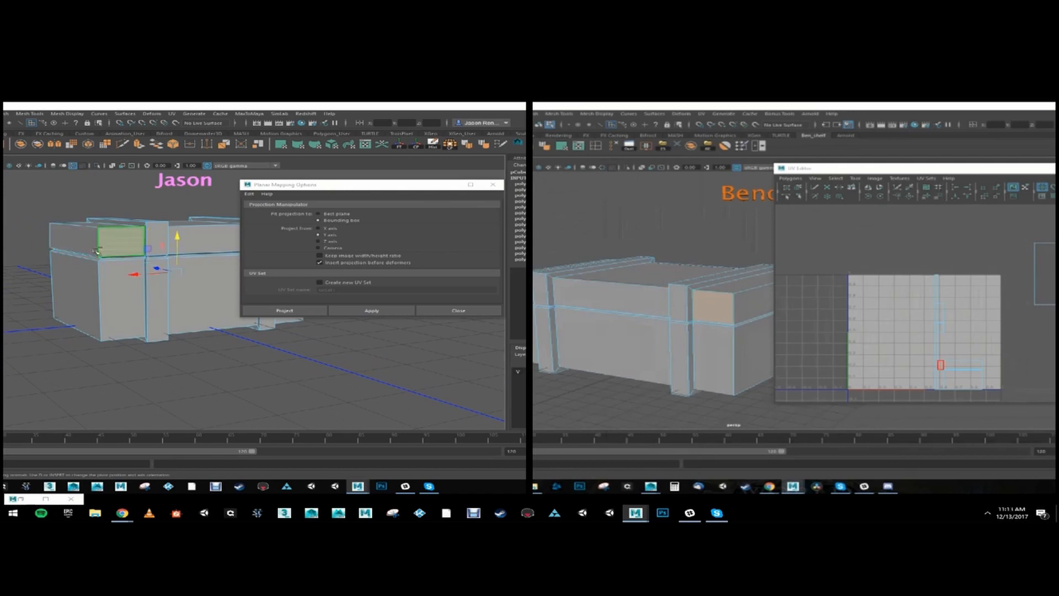
{"action": "left_click_drag", "start_coordinate": [119, 254], "coordinate": [71, 259], "text": "alt"}
{"action": "left_click", "coordinate": [98, 310], "text": "shift"}
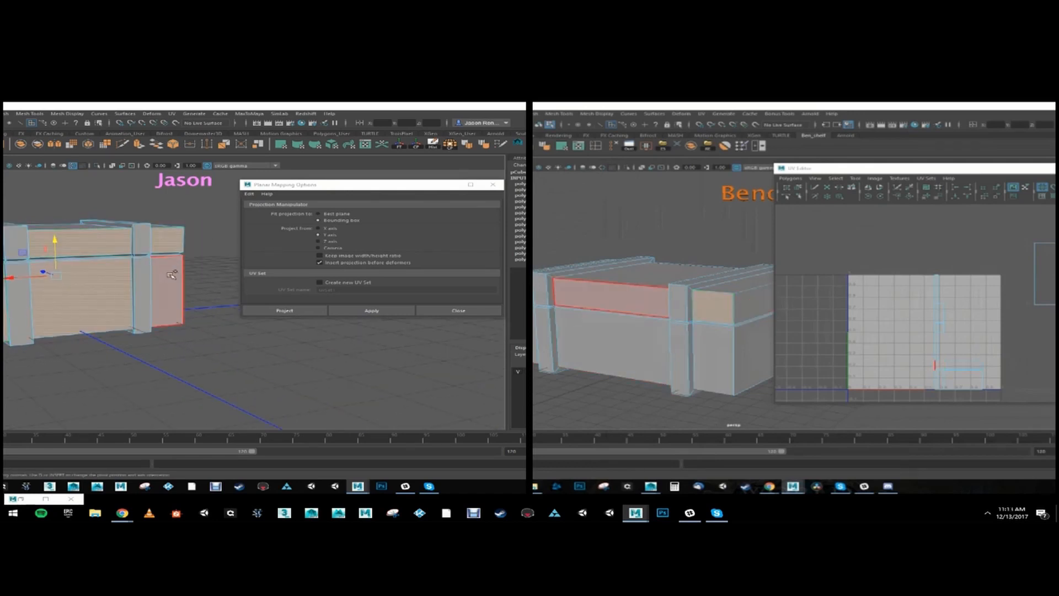
- Apply planar mapping from the Z axis, fitted to the bounding box, to the long-side panels and open the UV Editor
{"action": "left_click", "coordinate": [330, 241]}
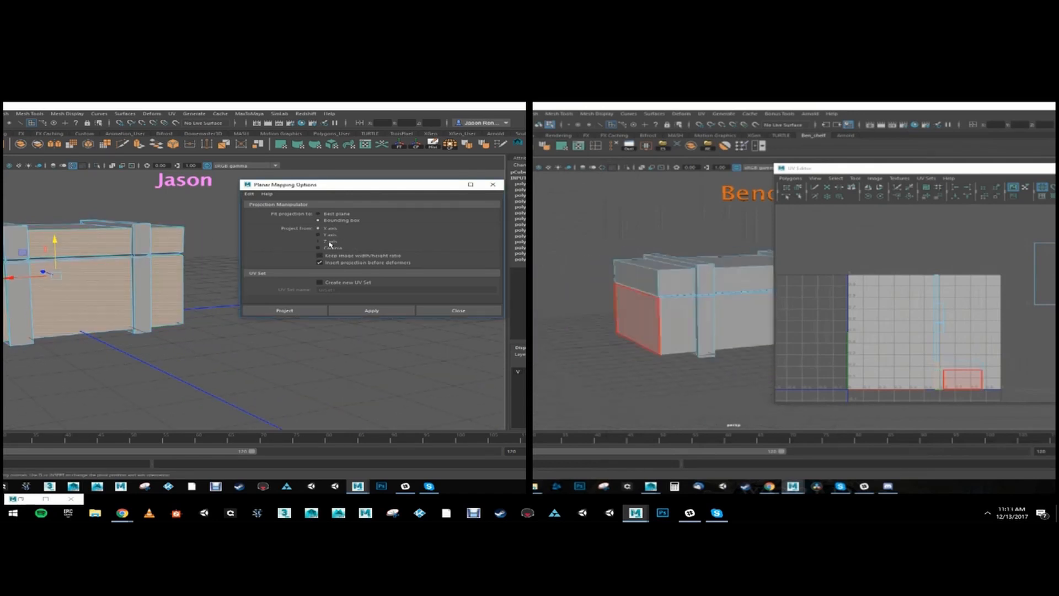
{"action": "left_click", "coordinate": [364, 310]}
{"action": "left_click", "coordinate": [365, 145]}
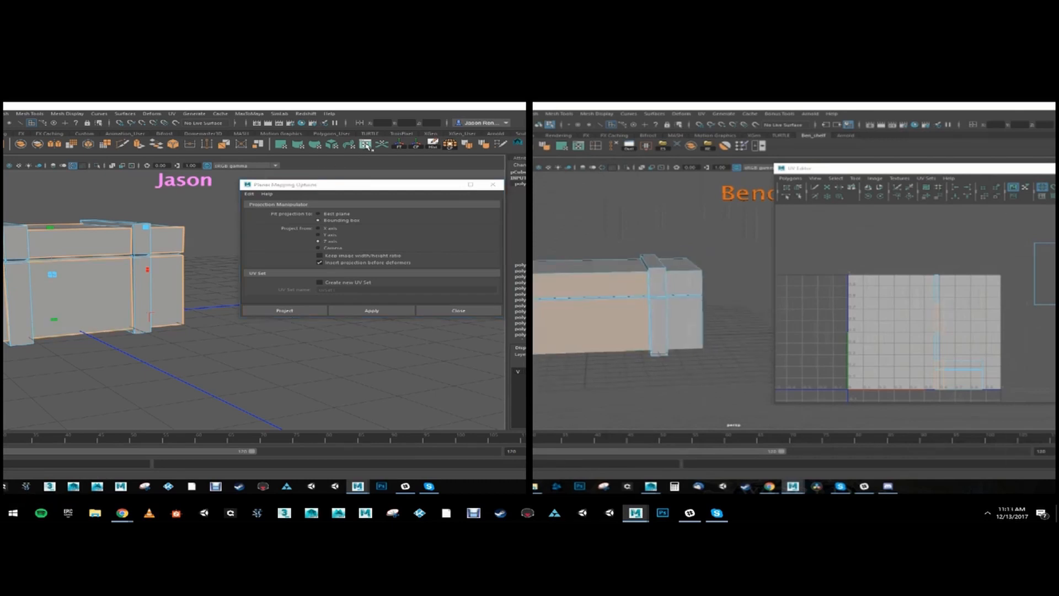
- Shrink the long-side panel UV shells and place them outside the UV square, directly below the top-panel shells
{"action": "left_click_drag", "start_coordinate": [191, 222], "coordinate": [192, 258]}
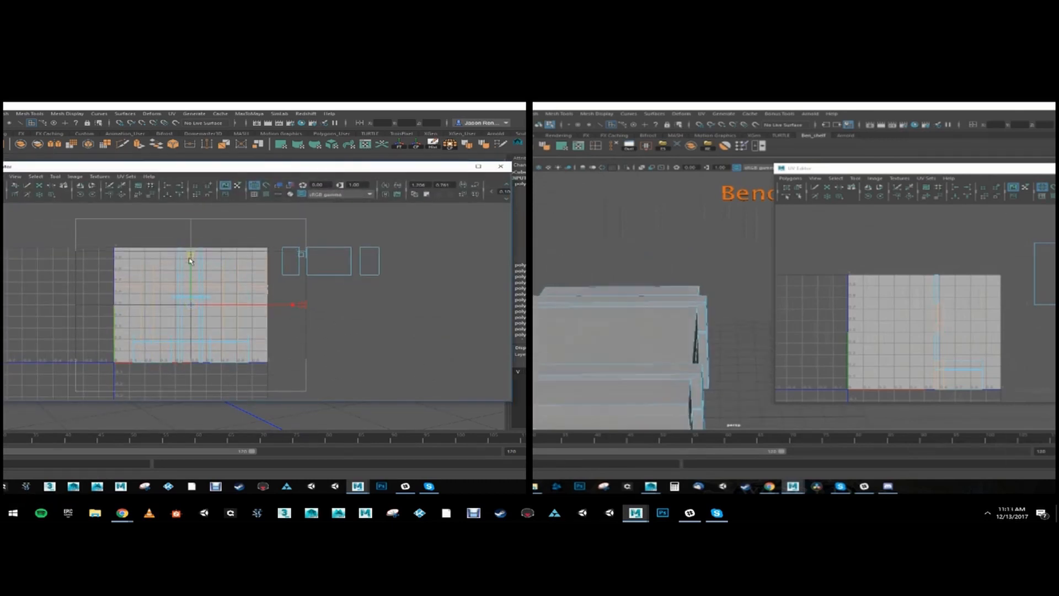
{"action": "key", "text": "w"}
{"action": "left_click_drag", "start_coordinate": [191, 306], "coordinate": [322, 303]}
{"action": "key", "text": "r"}
{"action": "key", "text": "e"}
{"action": "key", "text": "r"}
{"action": "key", "text": "w"}
{"action": "right_click_drag", "start_coordinate": [296, 309], "coordinate": [357, 318], "text": "alt"}
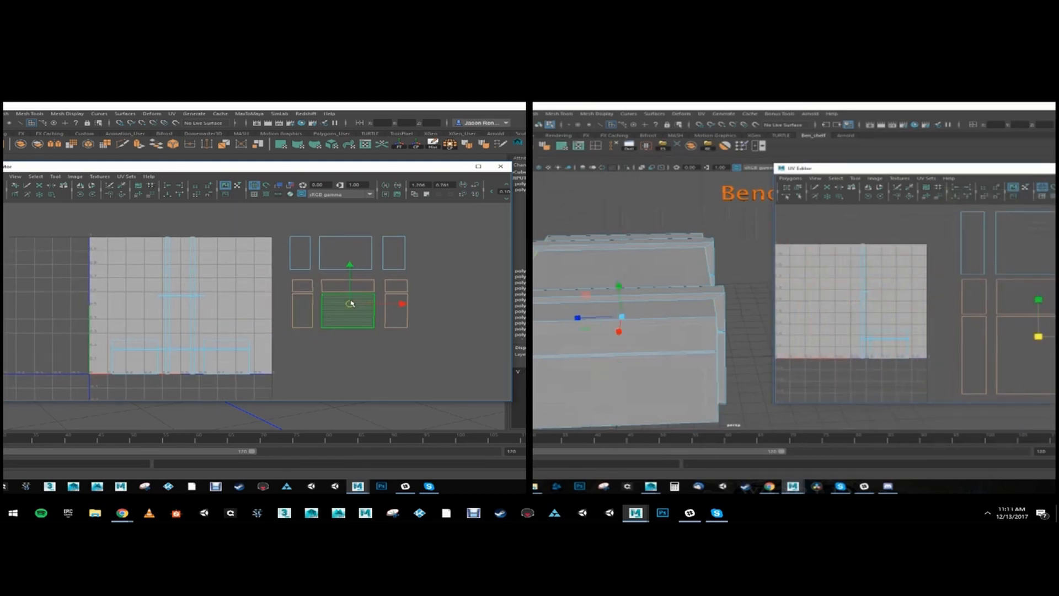
{"action": "left_click_drag", "start_coordinate": [350, 303], "coordinate": [349, 297]}
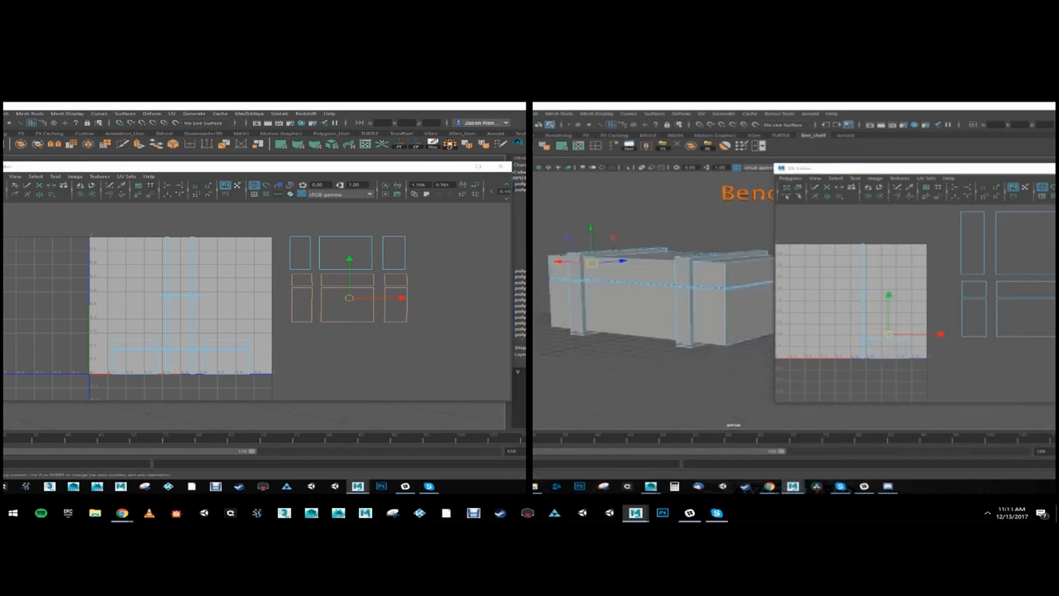
- Select the upper and lower end panels of the crate and apply planar mapping to them from the X axis
{"action": "double_click", "coordinate": [226, 344]}
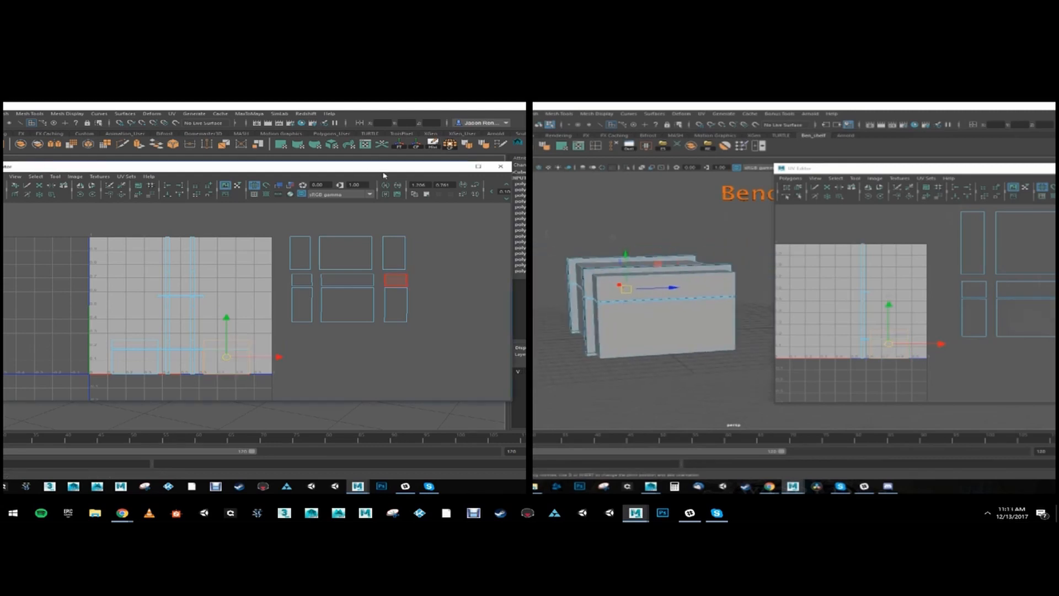
{"action": "left_click_drag", "start_coordinate": [386, 168], "coordinate": [577, 184]}
{"action": "left_click_drag", "start_coordinate": [100, 275], "coordinate": [54, 291], "text": "alt"}
{"action": "left_click", "coordinate": [67, 289], "text": "shift"}
{"action": "left_click", "coordinate": [77, 317], "text": "shift"}
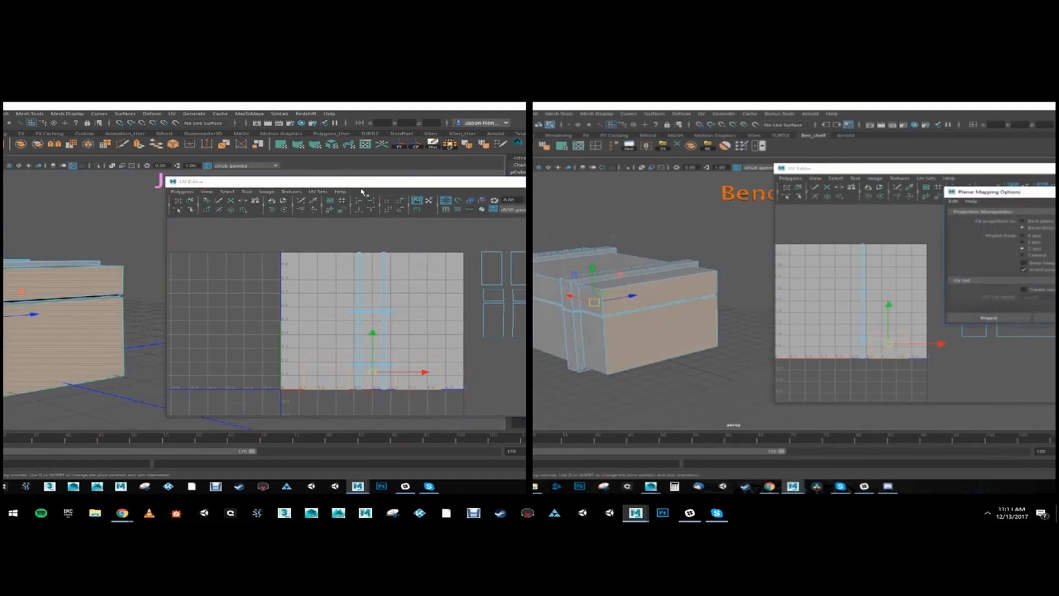
{"action": "left_click_drag", "start_coordinate": [309, 183], "coordinate": [288, 158]}
{"action": "left_click", "coordinate": [275, 200]}
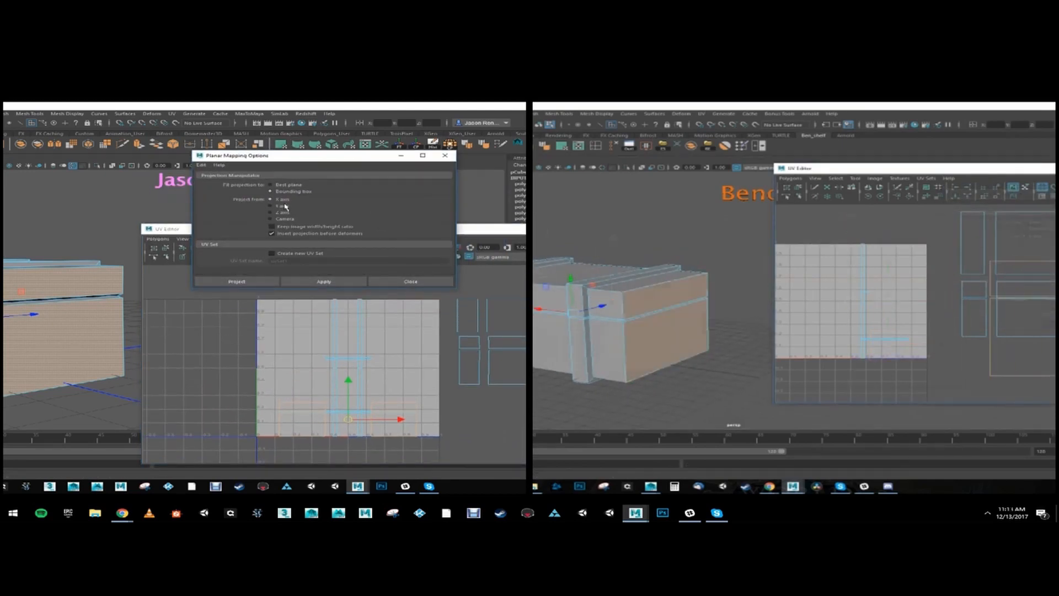
{"action": "left_click", "coordinate": [324, 281]}
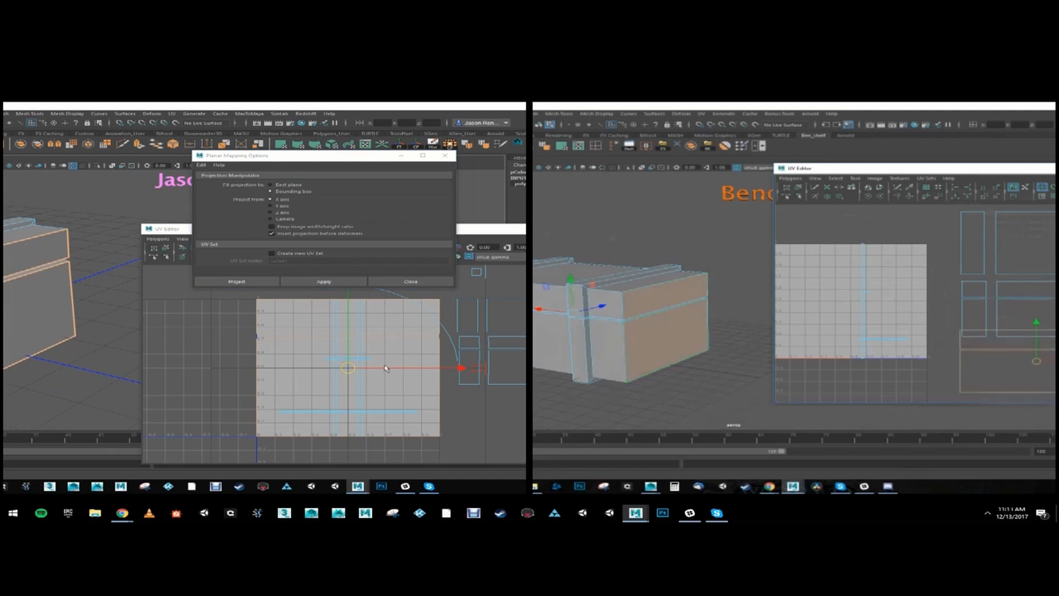
- Move the end-panel UV shells sideways out of the UV square, beside the long-side panel shells
{"action": "right_click_drag", "start_coordinate": [386, 368], "coordinate": [368, 369], "text": "alt"}
{"action": "right_click_drag", "start_coordinate": [368, 368], "coordinate": [368, 397]}
{"action": "key", "text": "w"}
{"action": "left_click_drag", "start_coordinate": [362, 369], "coordinate": [613, 366]}
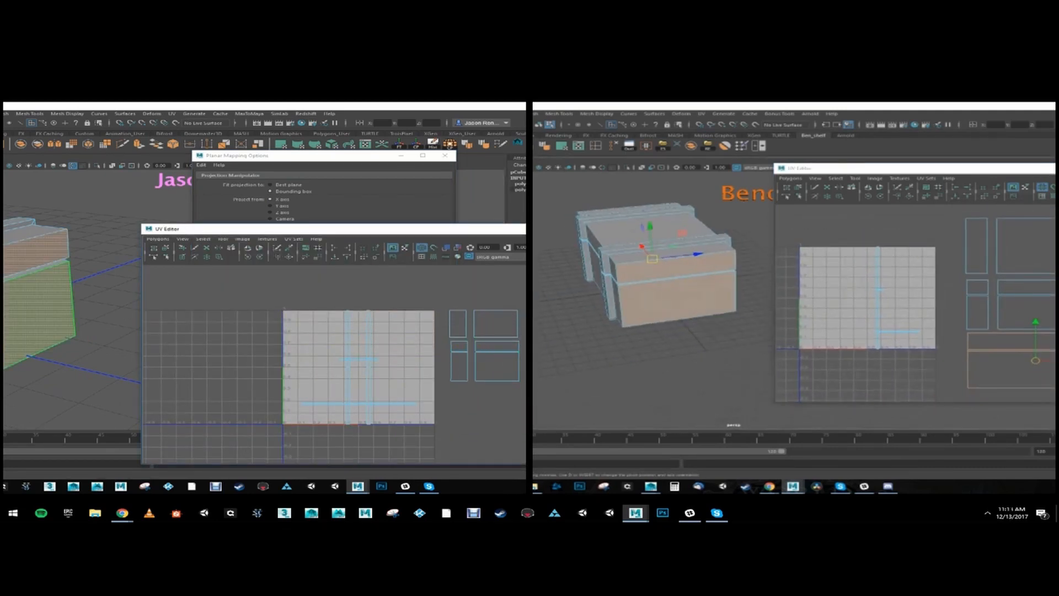
- Select the top faces of the straps and apply planar mapping to them from the Y axis
{"action": "middle_click_drag", "start_coordinate": [22, 259], "coordinate": [72, 272], "text": "alt"}
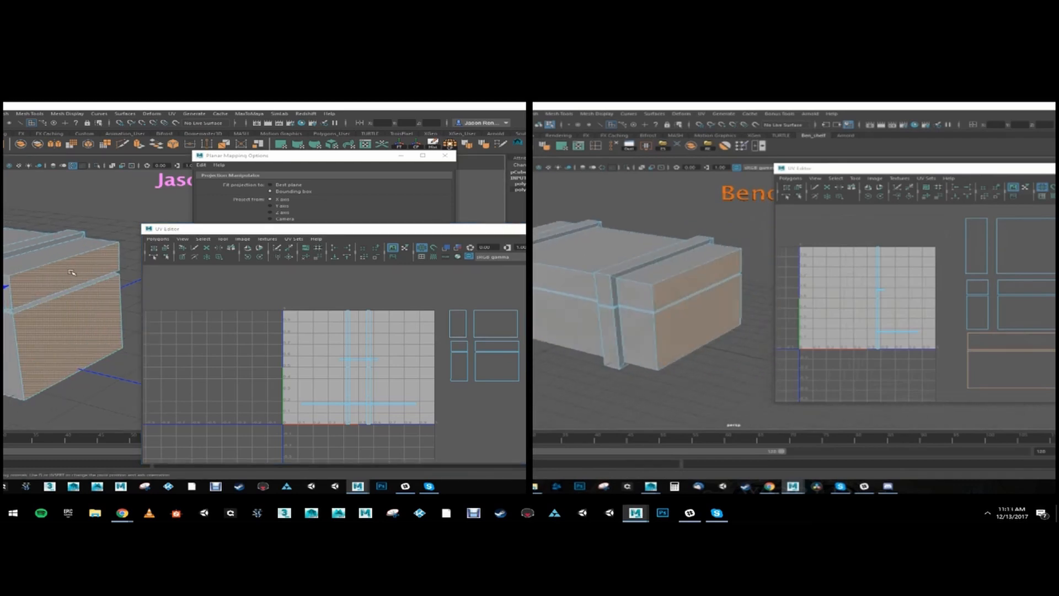
{"action": "left_click", "coordinate": [43, 240]}
{"action": "left_click_drag", "start_coordinate": [26, 259], "coordinate": [82, 265], "text": "alt"}
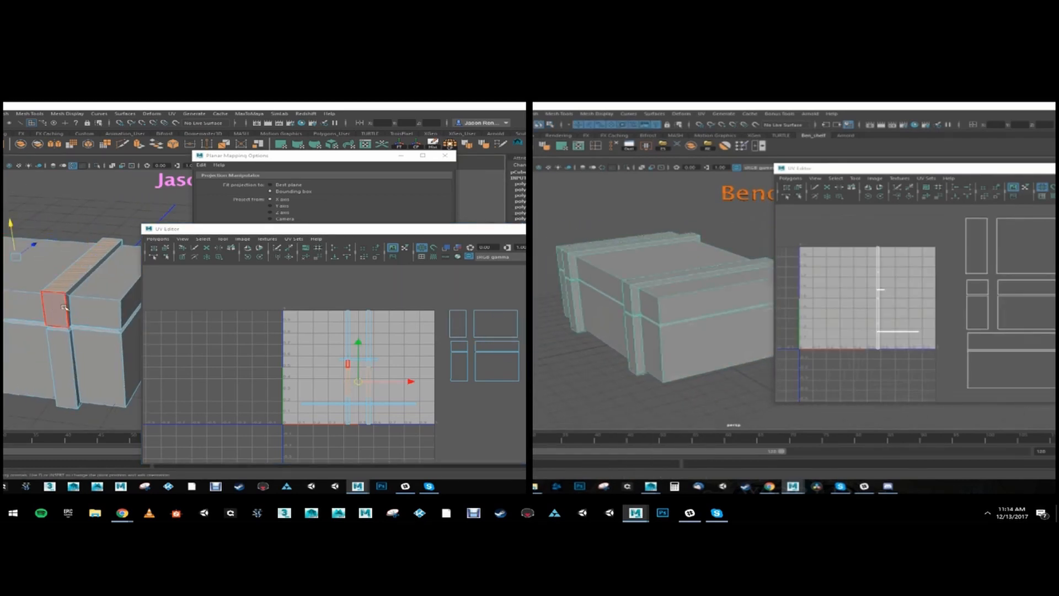
{"action": "mouse_move", "coordinate": [53, 313]}
{"action": "left_mouse_down", "text": "alt"}
{"action": "mouse_move", "coordinate": [23, 359]}
{"action": "mouse_move", "coordinate": [59, 312]}
{"action": "left_mouse_up", "text": "alt"}
{"action": "left_click", "coordinate": [24, 359]}
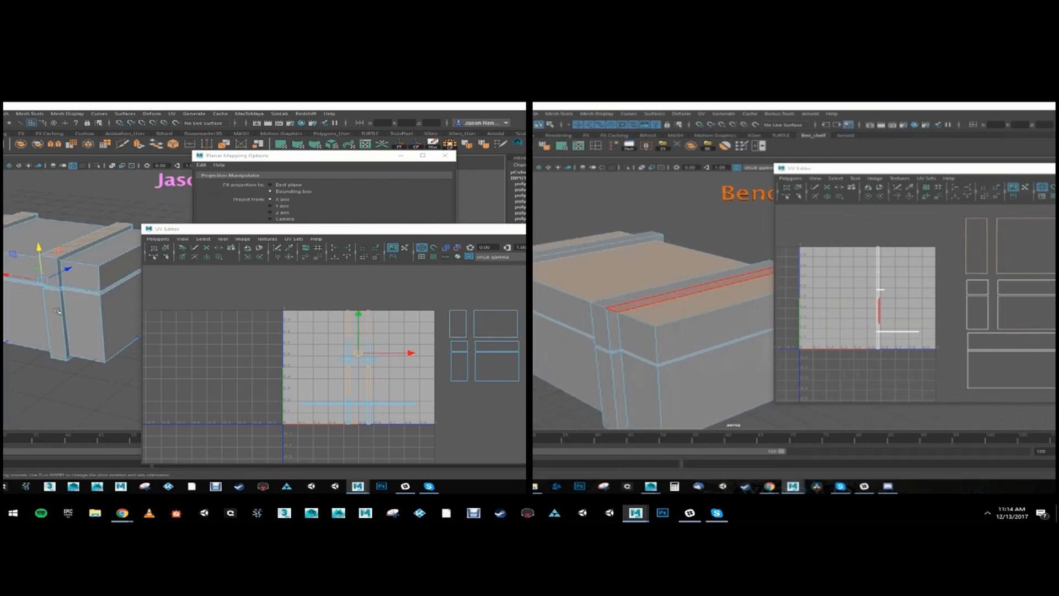
{"action": "left_click", "coordinate": [295, 203]}
{"action": "left_click", "coordinate": [281, 206]}
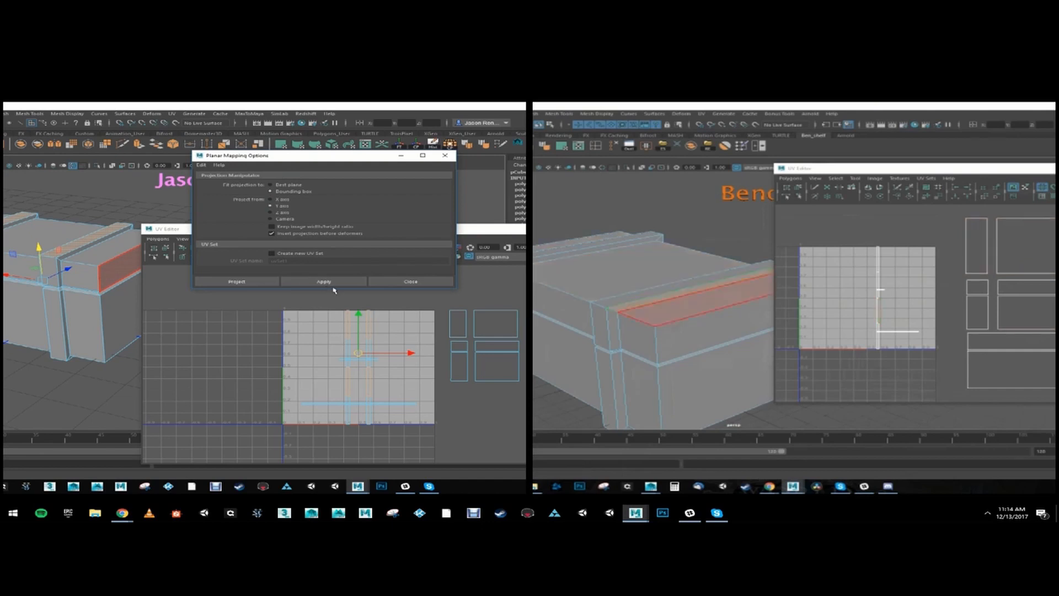
{"action": "left_click", "coordinate": [332, 283]}
- Move the strap-top UV shells out of the UV square to above the top-panel shells and scale them down
{"action": "left_click", "coordinate": [363, 370]}
{"action": "key", "text": "w"}
{"action": "left_click_drag", "start_coordinate": [359, 368], "coordinate": [571, 276]}
{"action": "middle_click_drag", "start_coordinate": [498, 308], "coordinate": [435, 363], "text": "alt"}
{"action": "left_click_drag", "start_coordinate": [505, 329], "coordinate": [443, 306]}
{"action": "key", "text": "e"}
{"action": "key", "text": "r"}
{"action": "key", "text": "w"}
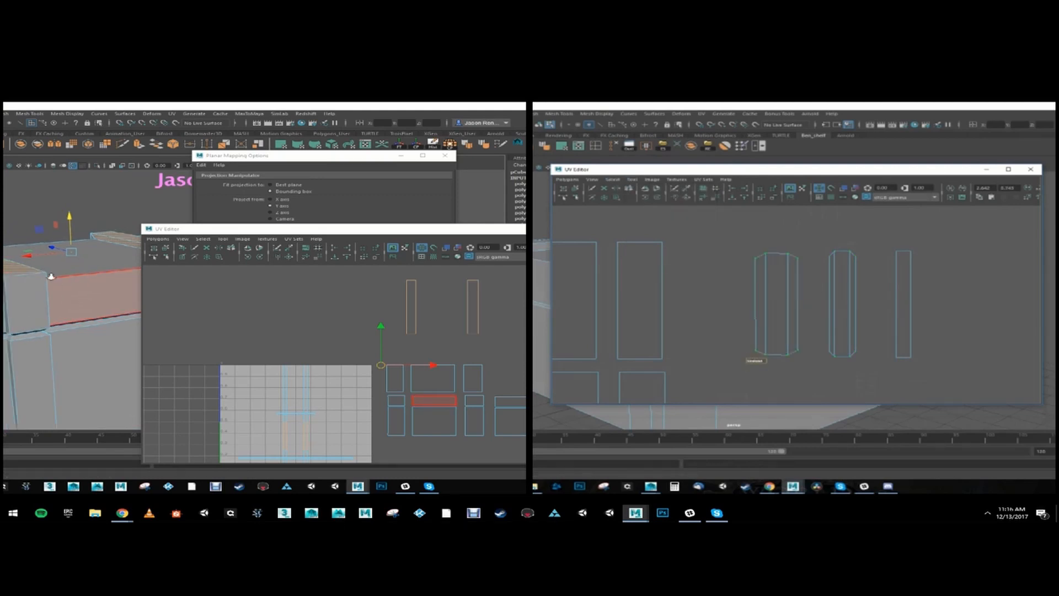
- Apply planar mapping from the Y axis to the selected strap faces and move their UV shells above the UV square
{"action": "left_click", "coordinate": [289, 158]}
{"action": "left_click", "coordinate": [310, 283]}
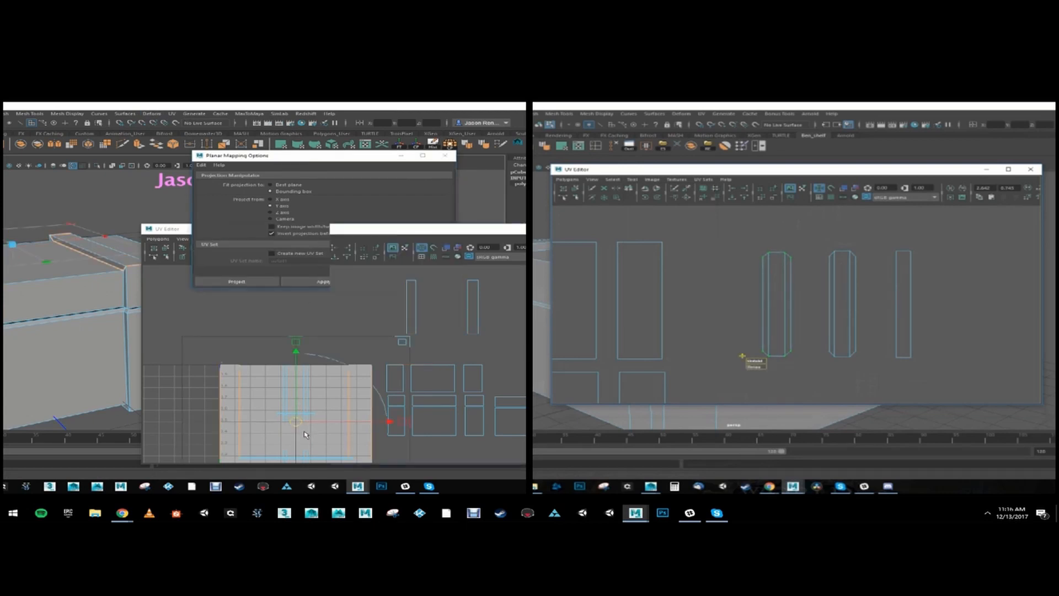
{"action": "key", "text": "w"}
{"action": "left_click_drag", "start_coordinate": [296, 421], "coordinate": [283, 291]}
{"action": "scroll", "coordinate": [281, 330], "scroll_direction": "down", "scroll_amount": 1}
{"action": "middle_click_drag", "start_coordinate": [281, 330], "coordinate": [288, 338], "text": "alt"}
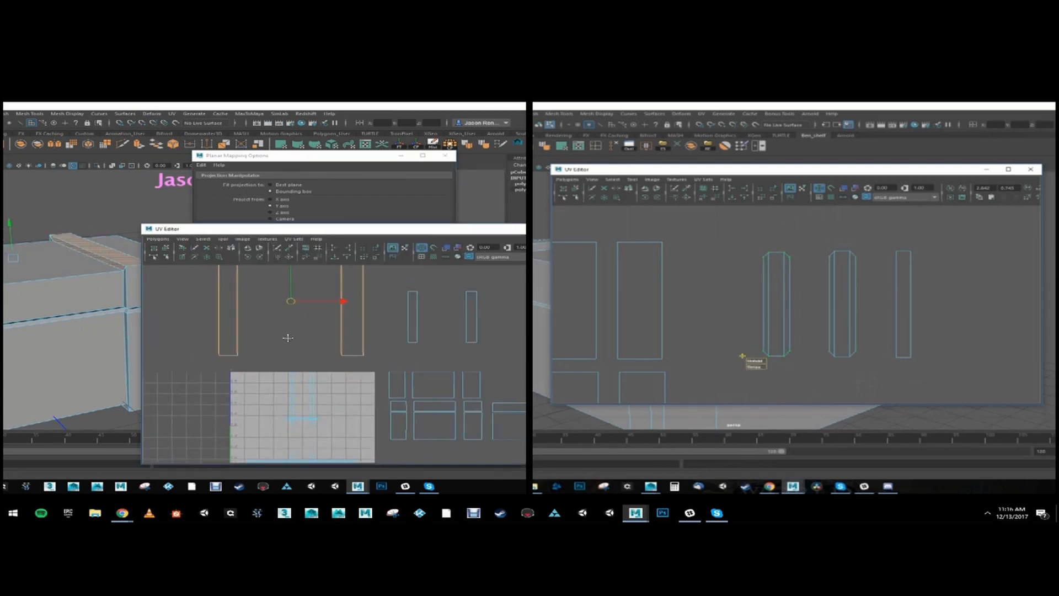
- Move the two long strap UV shells closer together above the UV square
{"action": "right_click_drag", "start_coordinate": [239, 307], "coordinate": [239, 330]}
{"action": "left_click", "coordinate": [231, 326]}
{"action": "left_click_drag", "start_coordinate": [232, 326], "coordinate": [270, 326]}
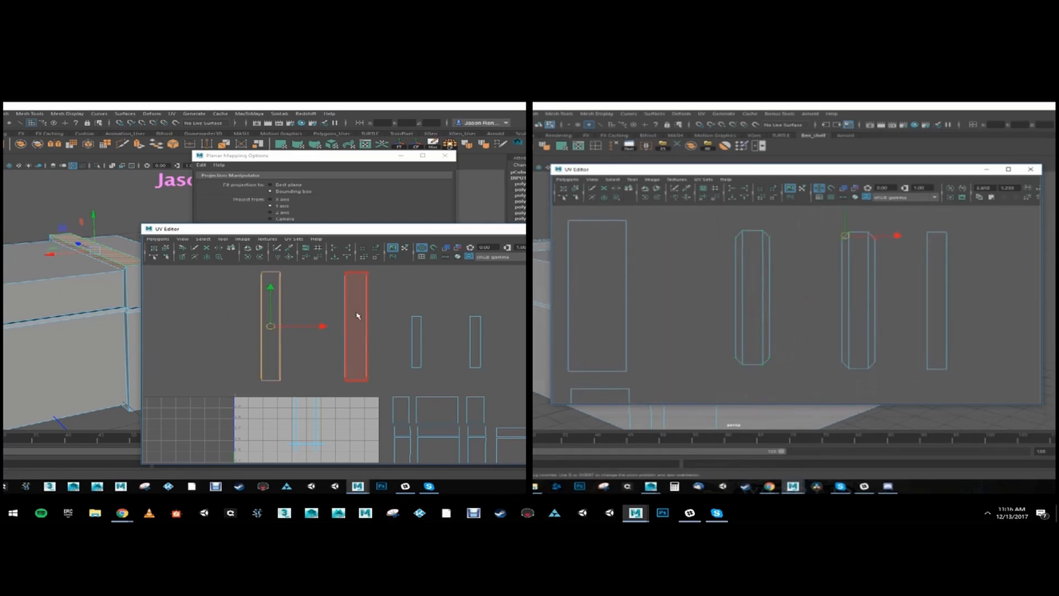
{"action": "left_click", "coordinate": [358, 316]}
{"action": "left_click_drag", "start_coordinate": [356, 325], "coordinate": [337, 326]}
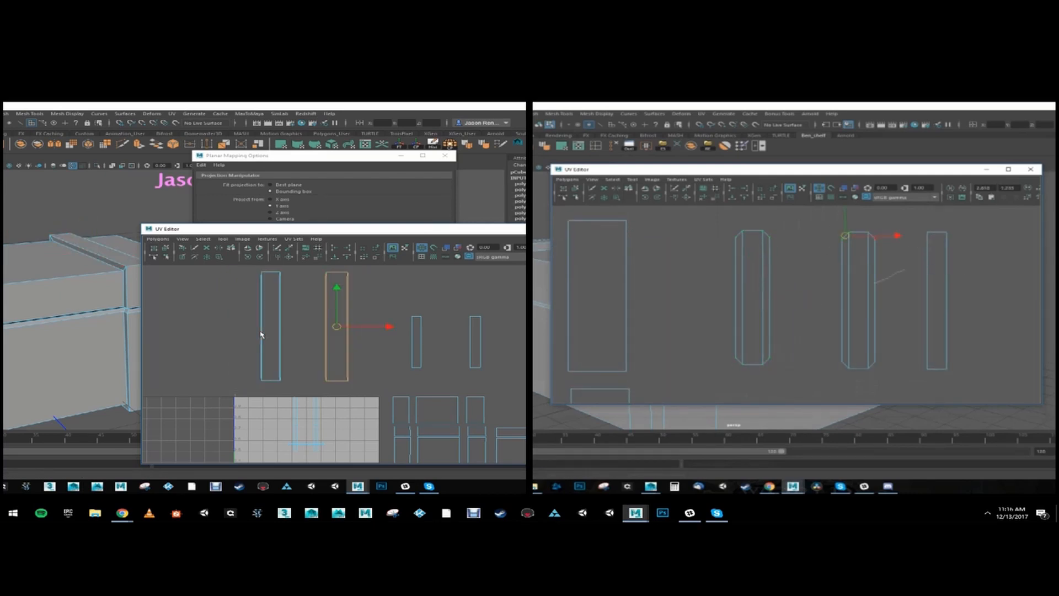
- Unfold the two long strap UV shells together and position the unfolded strips above the UV square
{"action": "left_click", "coordinate": [273, 326]}
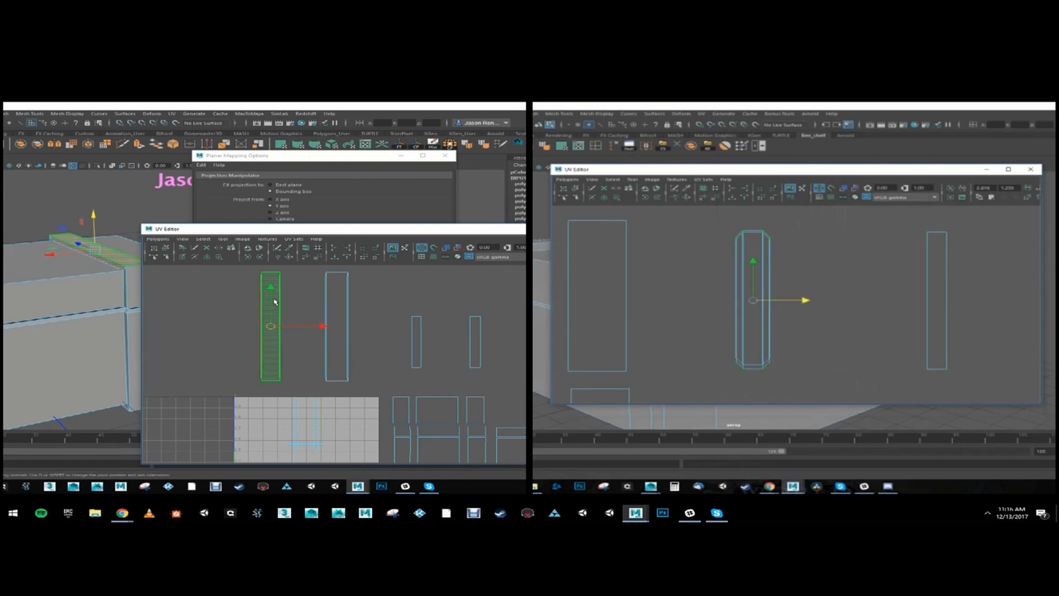
{"action": "left_click", "coordinate": [337, 311], "text": "shift"}
{"action": "left_click", "coordinate": [157, 239]}
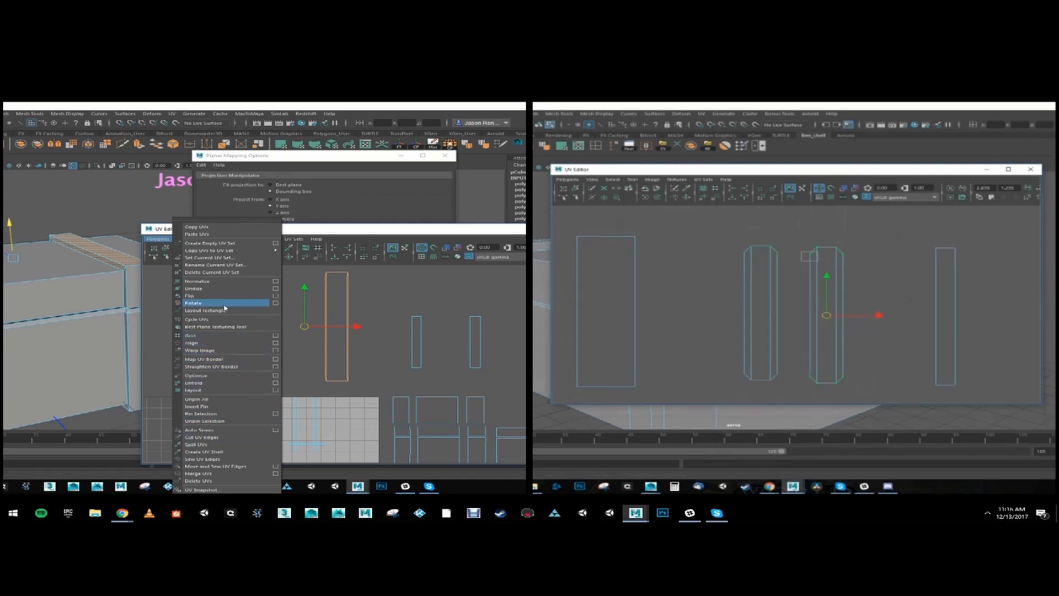
{"action": "left_click", "coordinate": [259, 375]}
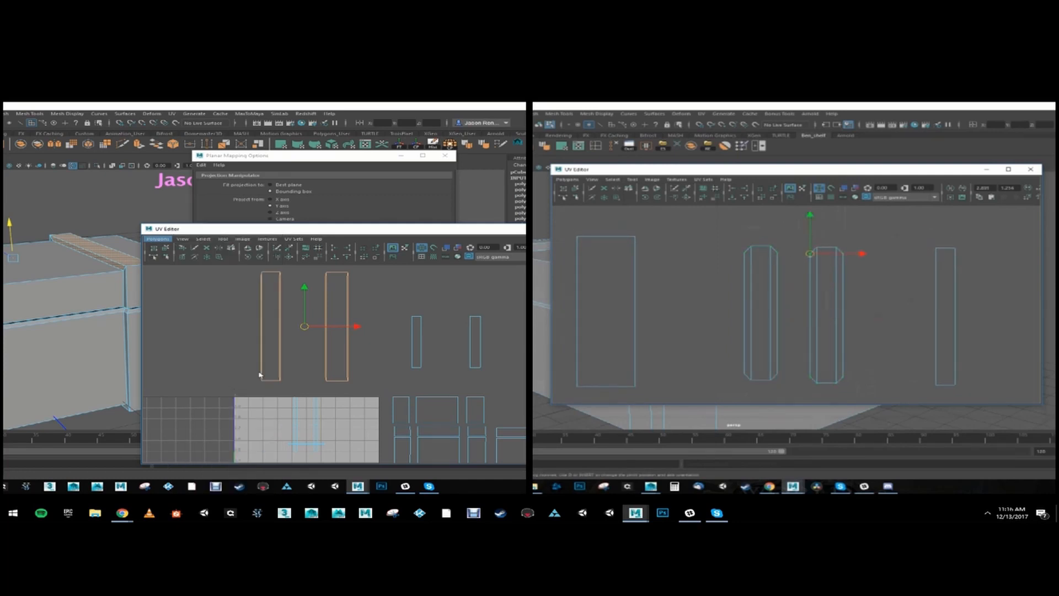
{"action": "scroll", "coordinate": [330, 383], "scroll_direction": "down", "scroll_amount": 1}
{"action": "middle_click_drag", "start_coordinate": [320, 412], "coordinate": [300, 338], "text": "alt"}
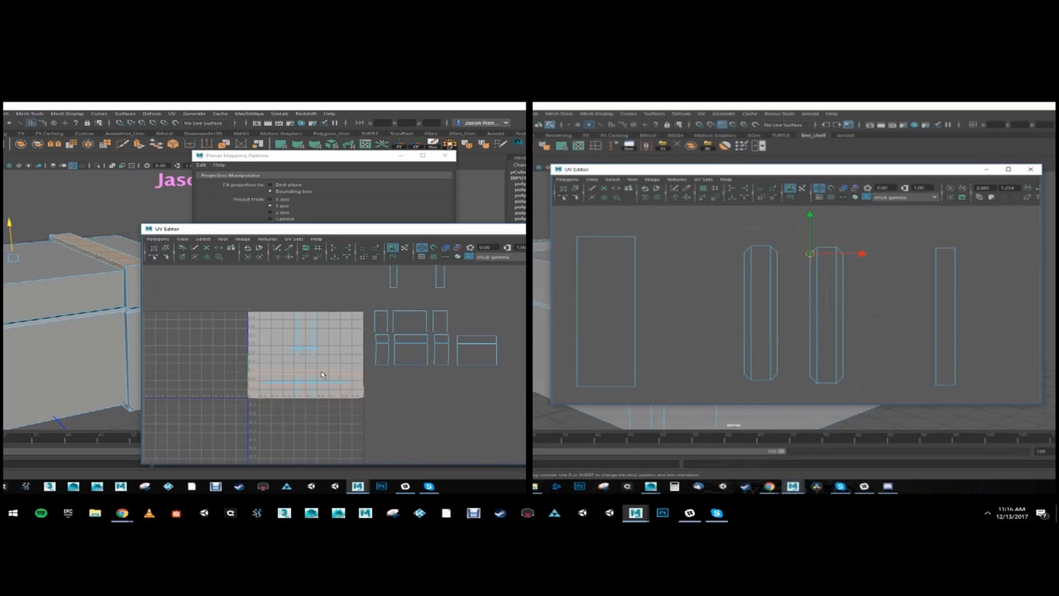
{"action": "middle_click_drag", "start_coordinate": [322, 373], "coordinate": [323, 423], "text": "alt"}
{"action": "key", "text": "ctrl+z"}
{"action": "key", "text": "ctrl+z"}
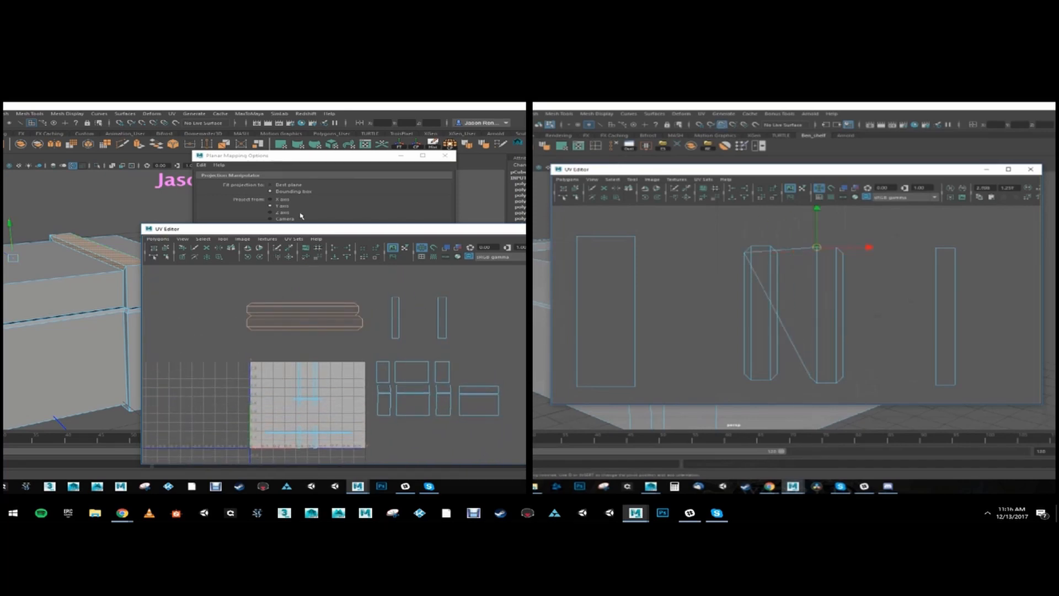
{"action": "left_click", "coordinate": [200, 300]}
{"action": "scroll", "coordinate": [281, 317], "scroll_direction": "up", "scroll_amount": 1}
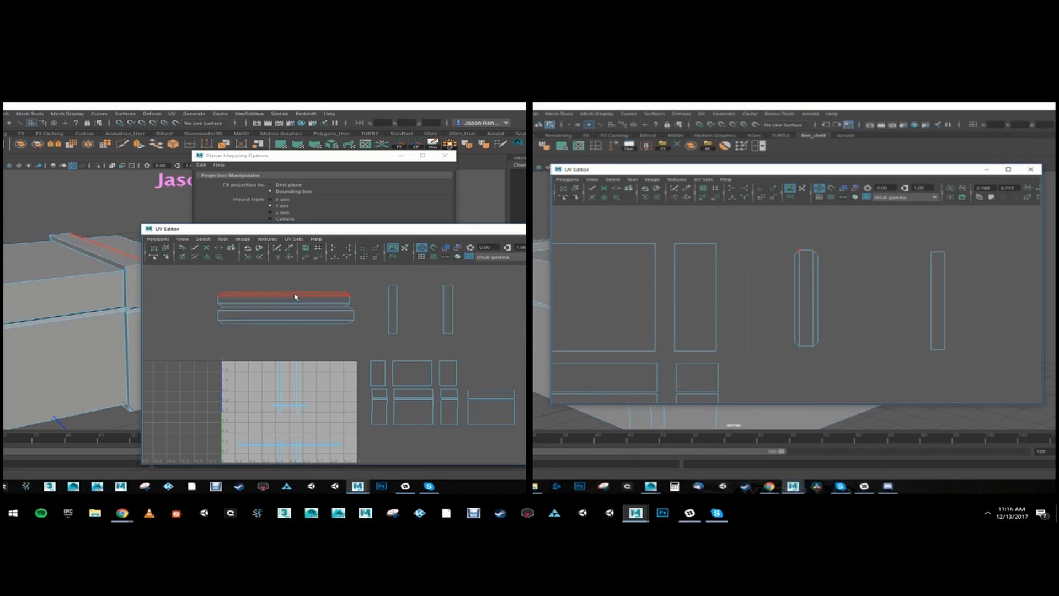
- Undo the unfolding of the two strap UV shells
{"action": "double_click", "coordinate": [272, 292]}
{"action": "key", "text": "ctrl+z"}
{"action": "key", "text": "ctrl+z"}
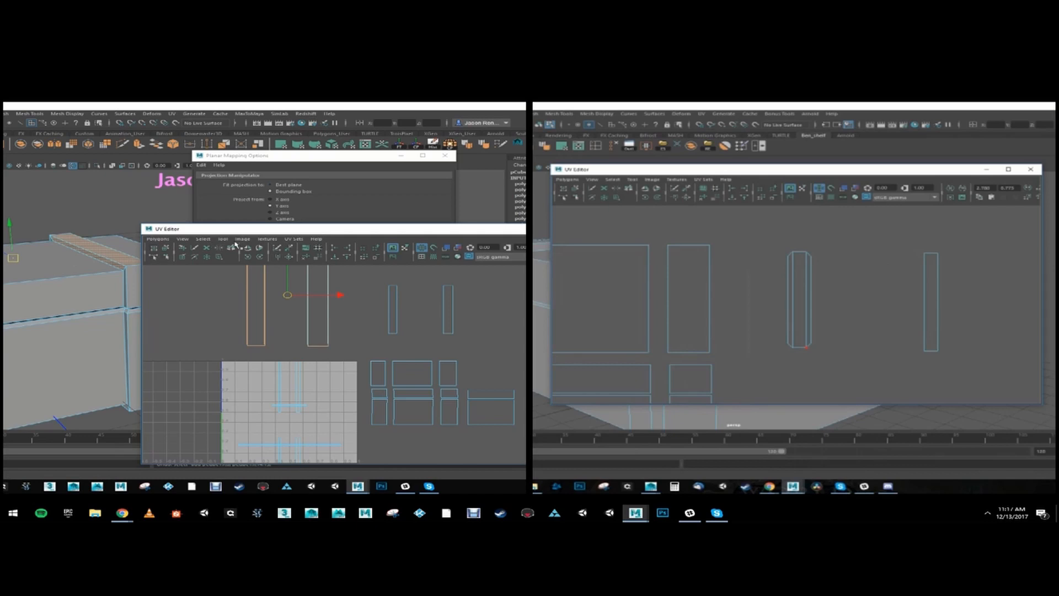
- Reapply planar mapping from the Y axis, fitted to the bounding box, to the selected strap faces
{"action": "left_click_drag", "start_coordinate": [48, 240], "coordinate": [46, 266], "text": "alt"}
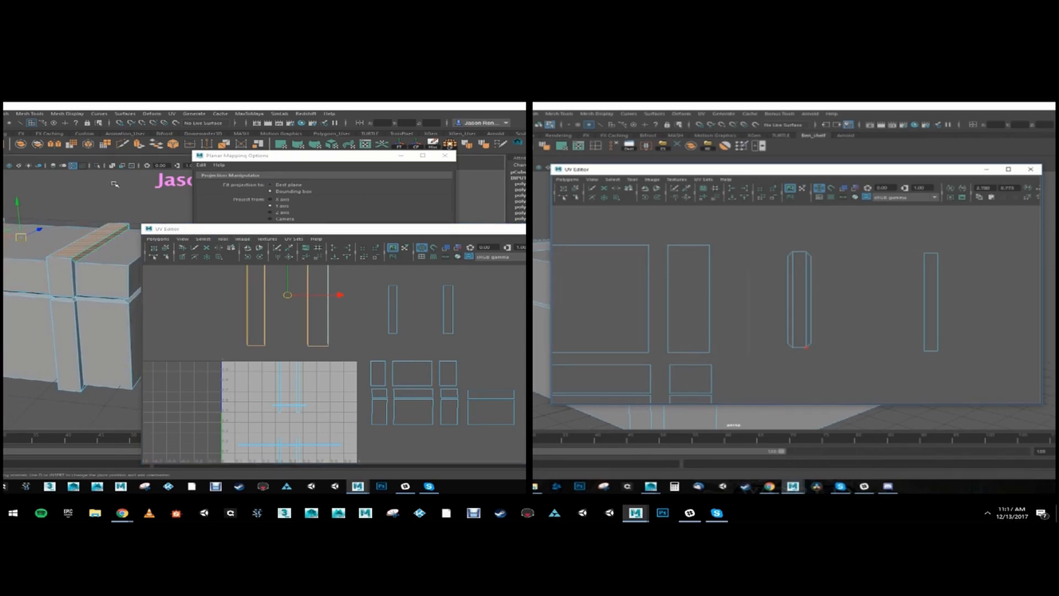
{"action": "left_click", "coordinate": [292, 158]}
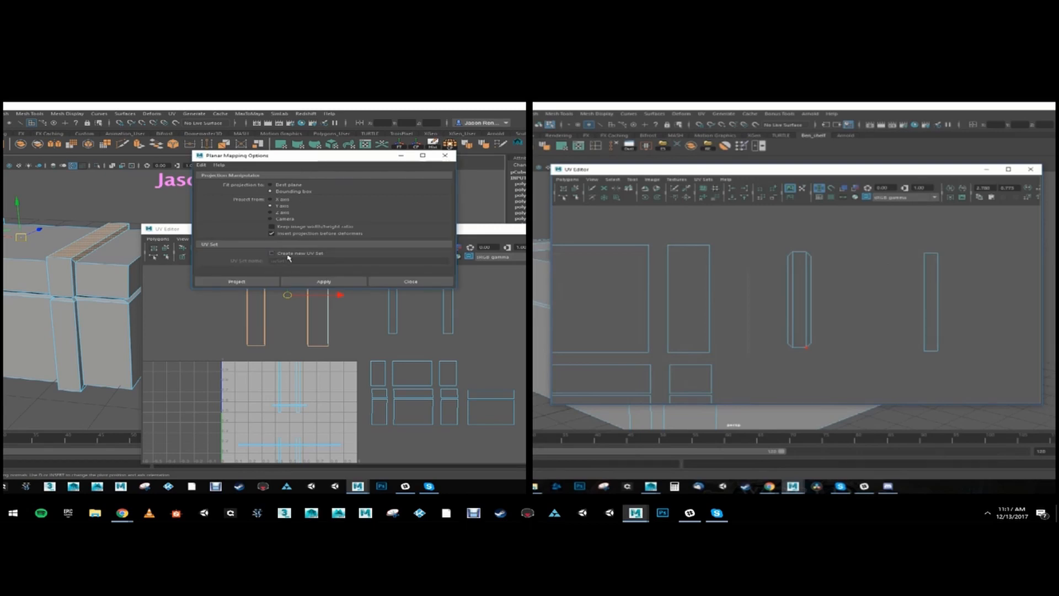
{"action": "left_click", "coordinate": [313, 280]}
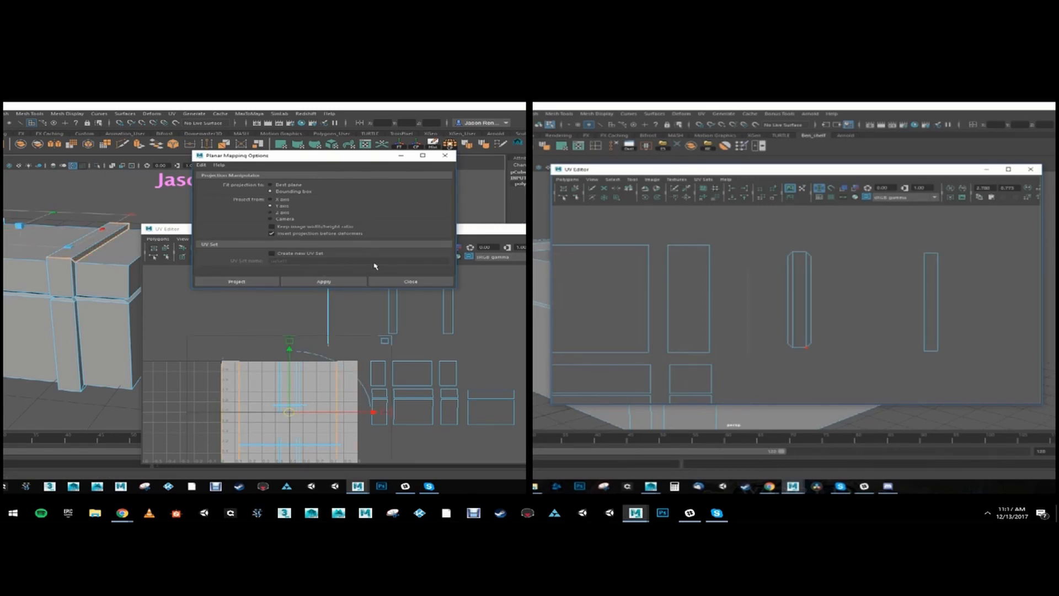
- Move the remapped strap UV shells above the UV square and shift them sideways, clear of the other shells
{"action": "left_click", "coordinate": [469, 224]}
{"action": "left_click_drag", "start_coordinate": [291, 353], "coordinate": [281, 229]}
{"action": "scroll", "coordinate": [296, 283], "scroll_direction": "down", "scroll_amount": 1}
{"action": "scroll", "coordinate": [297, 284], "scroll_direction": "up", "scroll_amount": 1}
{"action": "left_click_drag", "start_coordinate": [373, 295], "coordinate": [303, 296]}
{"action": "scroll", "coordinate": [302, 296], "scroll_direction": "down", "scroll_amount": 1}
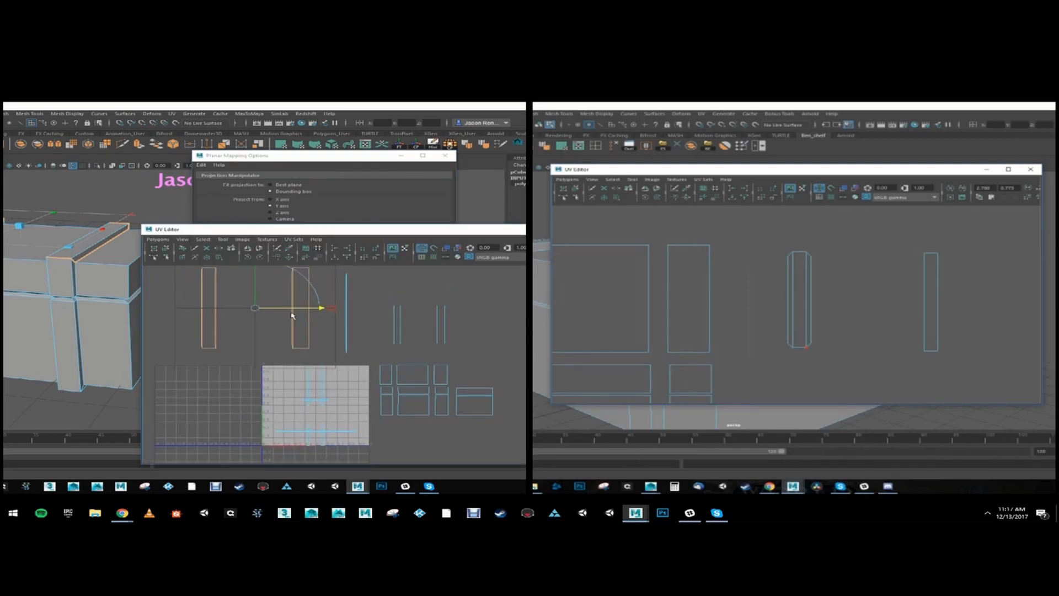
- Unfold the two selected strap UV shells and move the unfolded strips above the UV square
{"action": "middle_click_drag", "start_coordinate": [303, 295], "coordinate": [337, 322], "text": "alt"}
{"action": "left_click", "coordinate": [158, 240]}
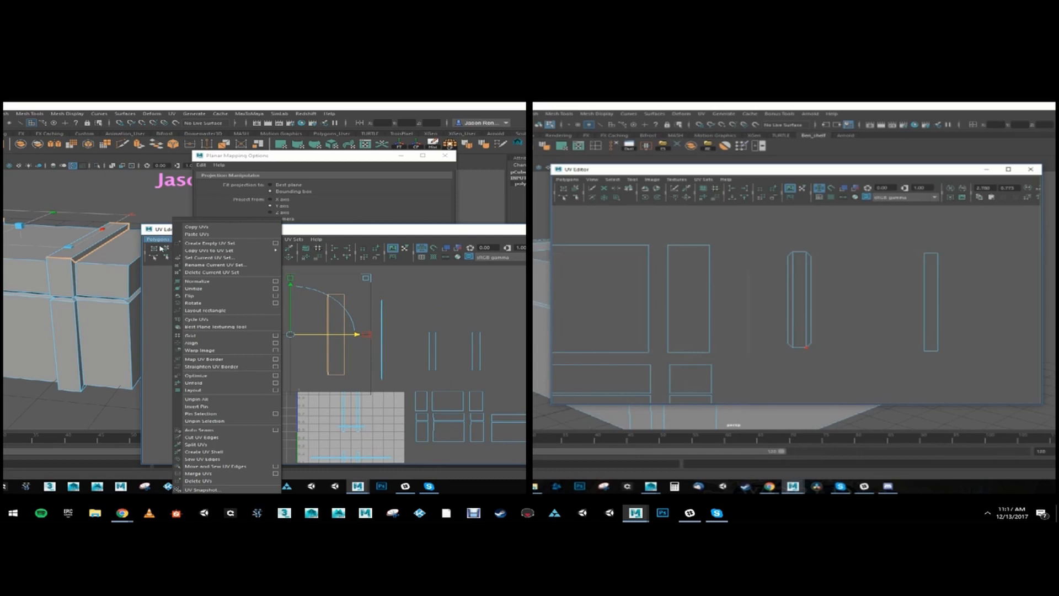
{"action": "left_click", "coordinate": [206, 383]}
{"action": "left_click", "coordinate": [361, 450]}
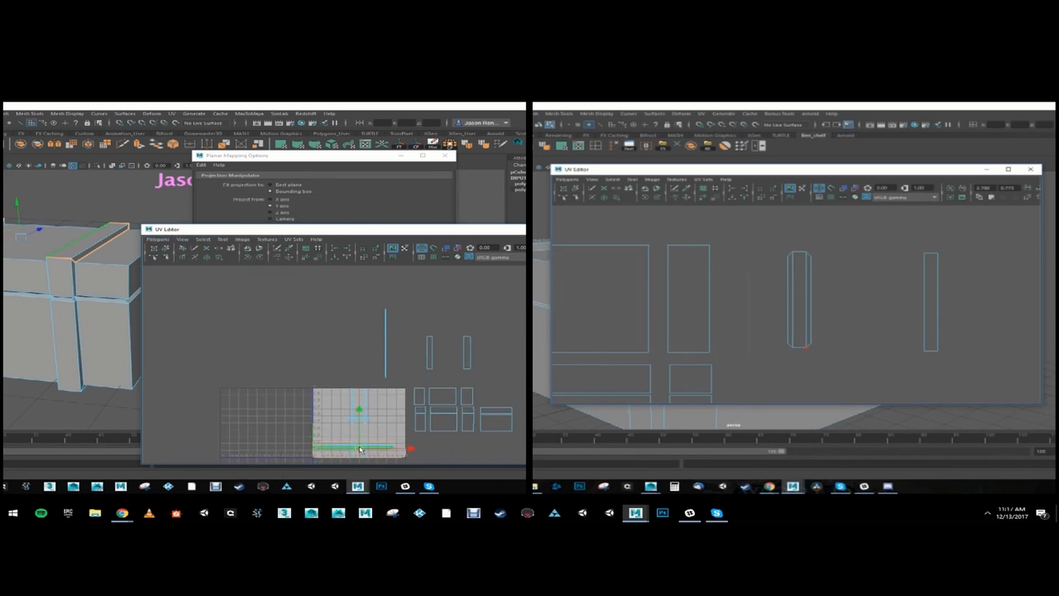
{"action": "left_click_drag", "start_coordinate": [361, 450], "coordinate": [302, 327]}
{"action": "right_click_drag", "start_coordinate": [202, 340], "coordinate": [291, 345], "text": "alt"}
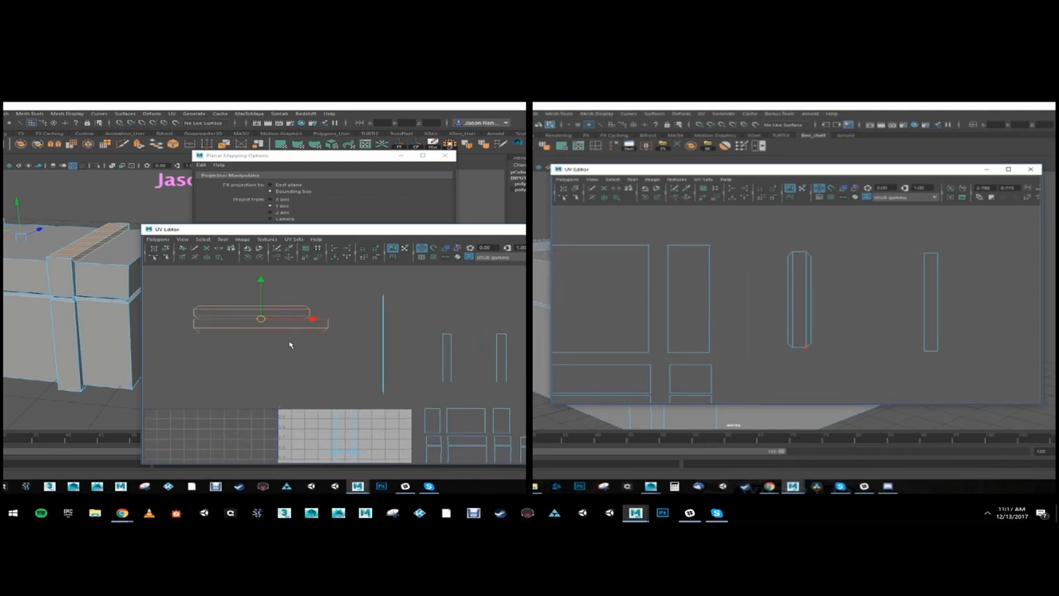
{"action": "left_click_drag", "start_coordinate": [40, 276], "coordinate": [41, 278], "text": "alt"}
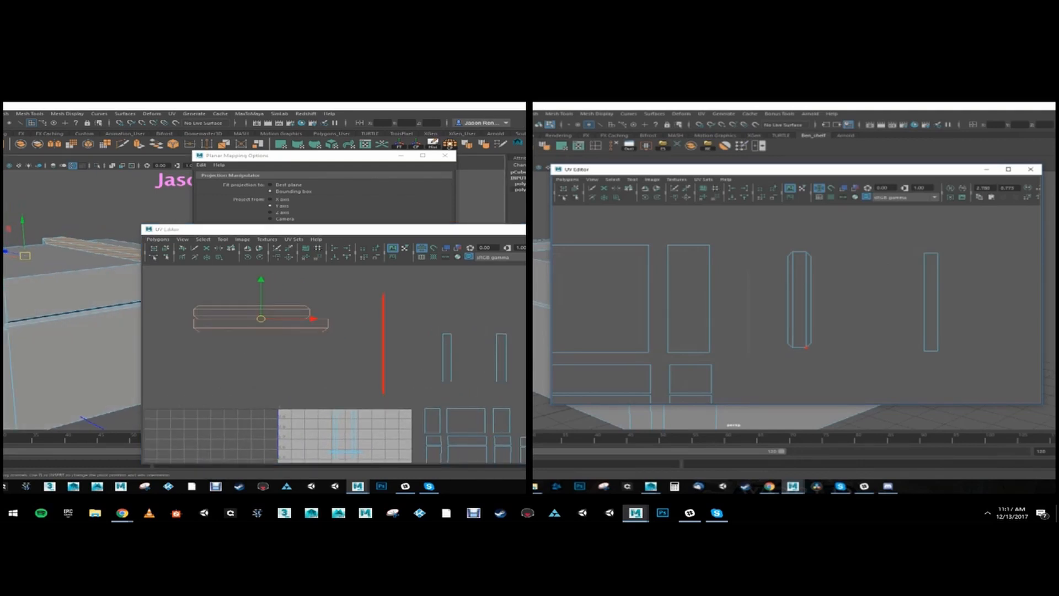
- Undo the strap shells' unfolding and repositioning, stepping back through the earlier shell moves
{"action": "key", "text": "ctrl+z"}
{"action": "key", "text": "ctrl+z"}
{"action": "key", "text": "ctrl+z"}
{"action": "key", "text": "ctrl+z"}
{"action": "key", "text": "ctrl+z"}
{"action": "key", "text": "ctrl+z"}
{"action": "key", "text": "ctrl+z"}
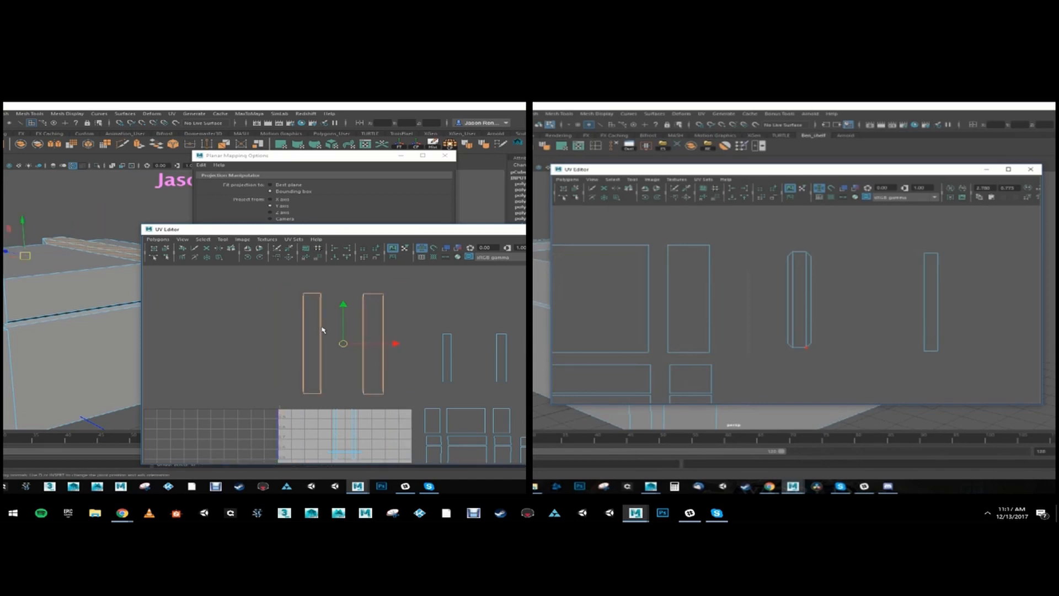
{"action": "key", "text": "ctrl+z"}
{"action": "key", "text": "ctrl+z"}
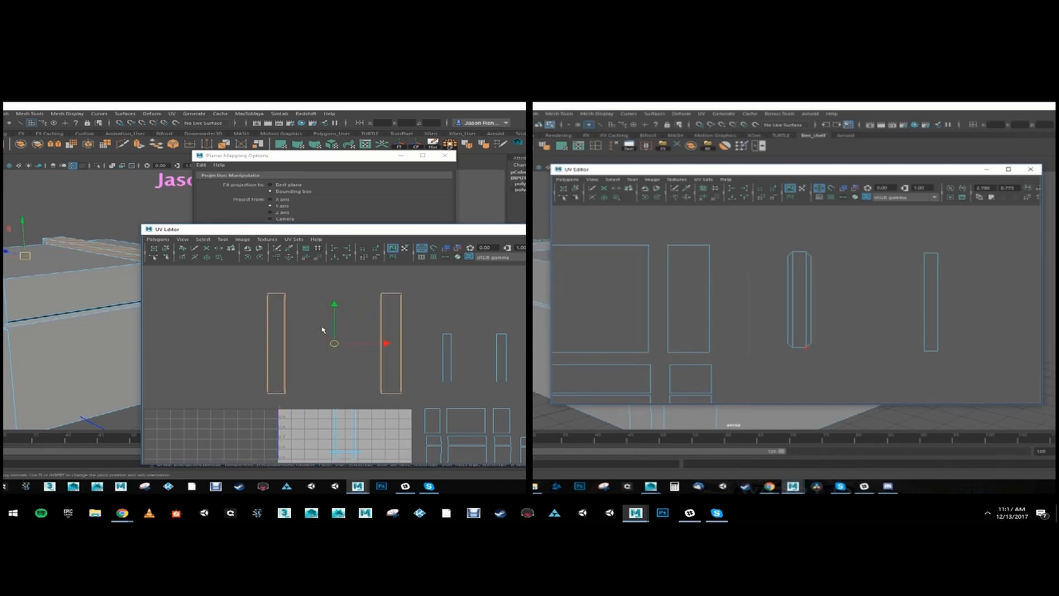
{"action": "key", "text": "ctrl+z"}
{"action": "key", "text": "ctrl+z"}
{"action": "scroll", "coordinate": [383, 340], "scroll_direction": "down", "scroll_amount": 1}
{"action": "middle_click_drag", "start_coordinate": [383, 340], "coordinate": [331, 284], "text": "alt"}
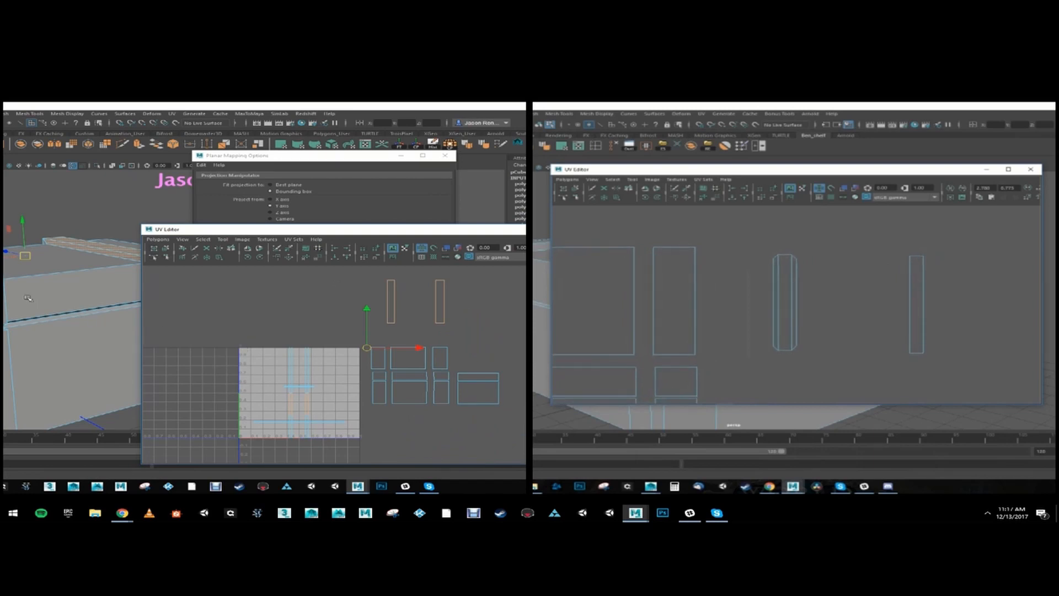
{"action": "mouse_move", "coordinate": [9, 291]}
{"action": "left_mouse_down", "text": "alt"}
{"action": "mouse_move", "coordinate": [12, 275]}
{"action": "mouse_move", "coordinate": [28, 287]}
{"action": "left_mouse_up", "text": "alt"}
{"action": "left_click_drag", "start_coordinate": [8, 248], "coordinate": [33, 265], "text": "alt"}
{"action": "left_click_drag", "start_coordinate": [716, 171], "coordinate": [1044, 171]}
{"action": "left_click_drag", "start_coordinate": [42, 291], "coordinate": [9, 258], "text": "alt"}
{"action": "scroll", "coordinate": [968, 305], "scroll_direction": "down", "scroll_amount": 8}
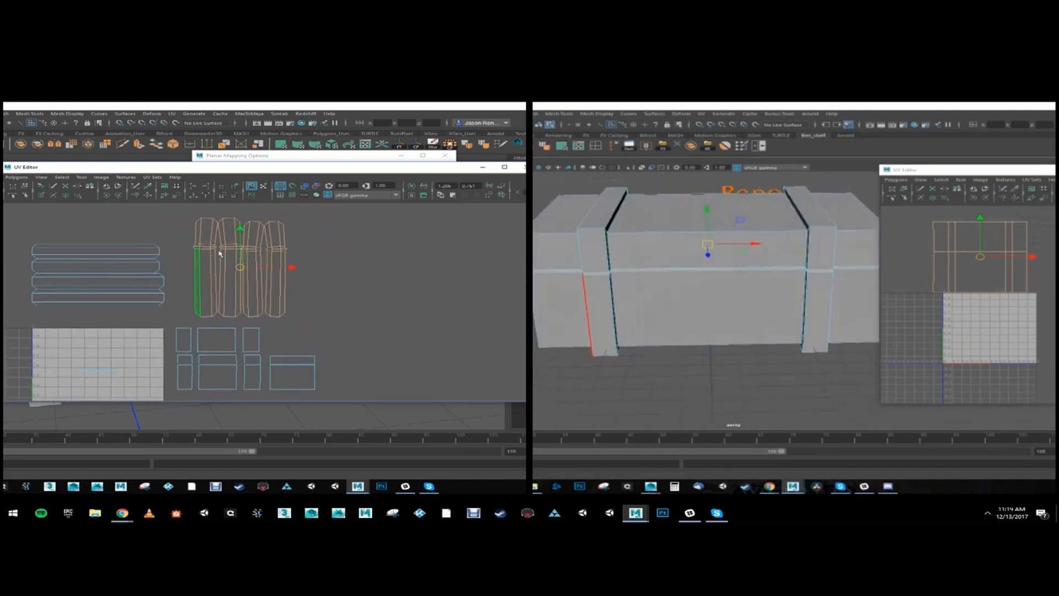
- Display the checkered tile texture, shift the upright strap shells down into the U2V2 tile, and minimise the UV Editor and Planar Mapping Options
{"action": "left_click", "coordinate": [291, 196]}
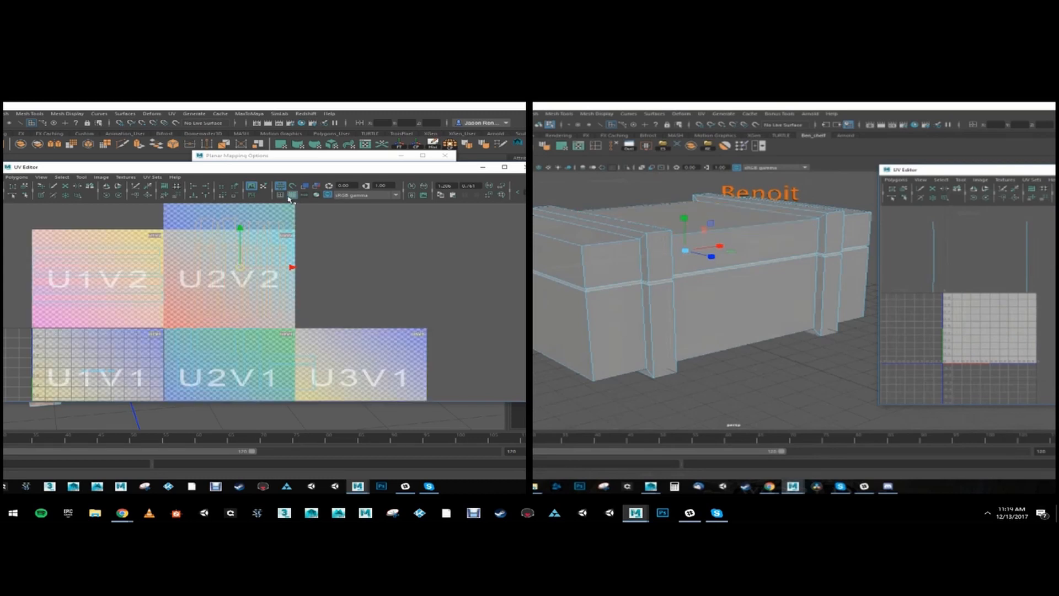
{"action": "left_click_drag", "start_coordinate": [241, 267], "coordinate": [235, 281]}
{"action": "key", "text": "r"}
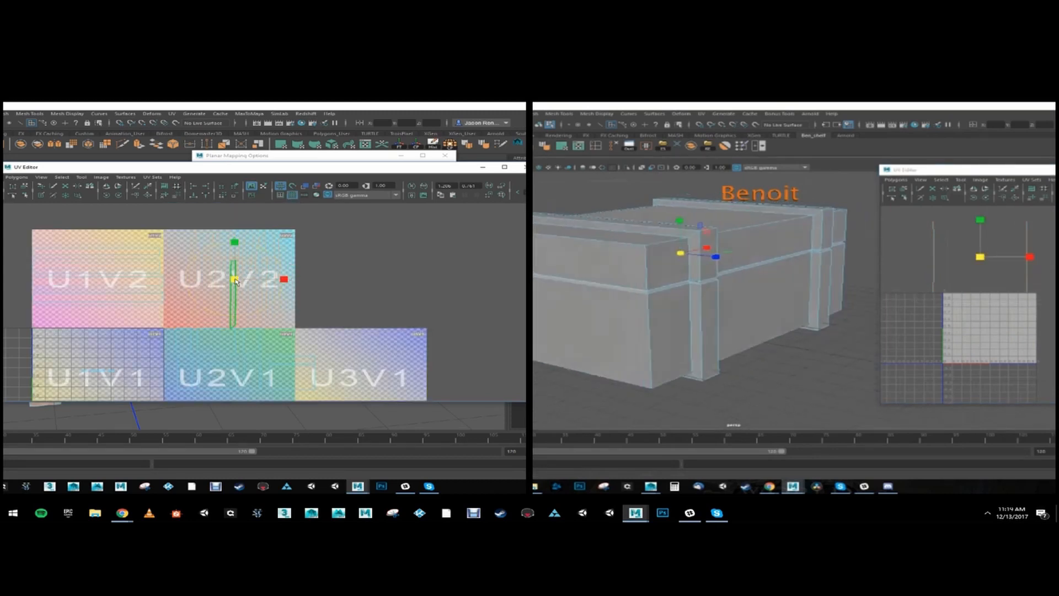
{"action": "key", "text": "w"}
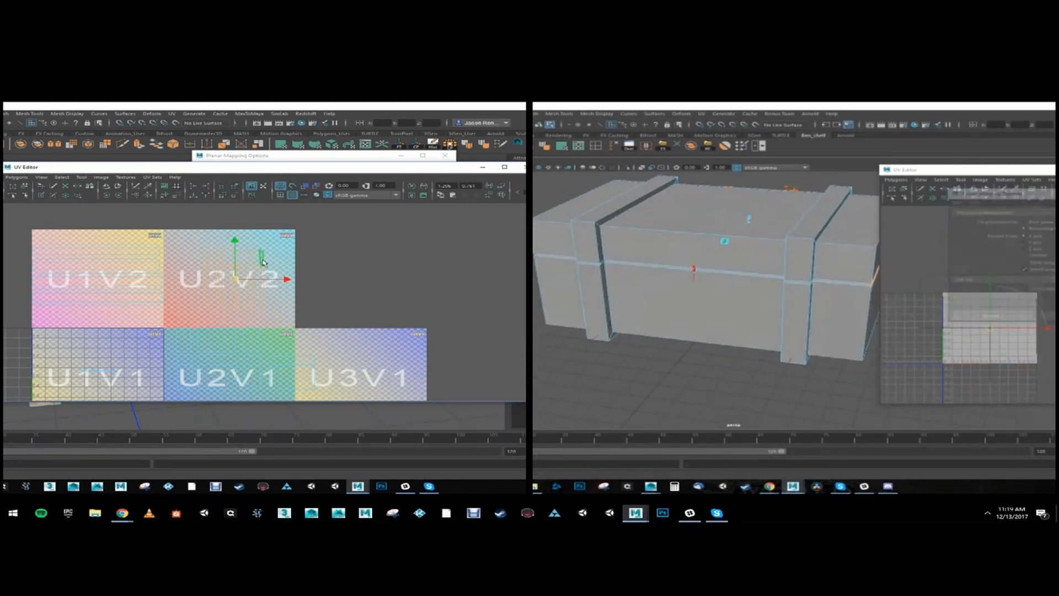
{"action": "left_click", "coordinate": [491, 168]}
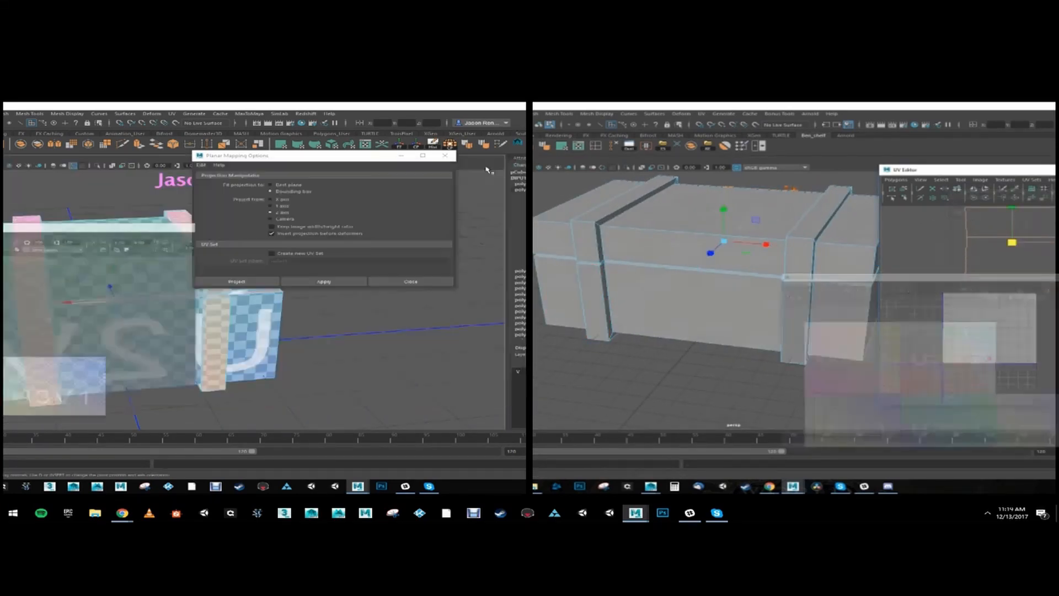
{"action": "left_click", "coordinate": [402, 156]}
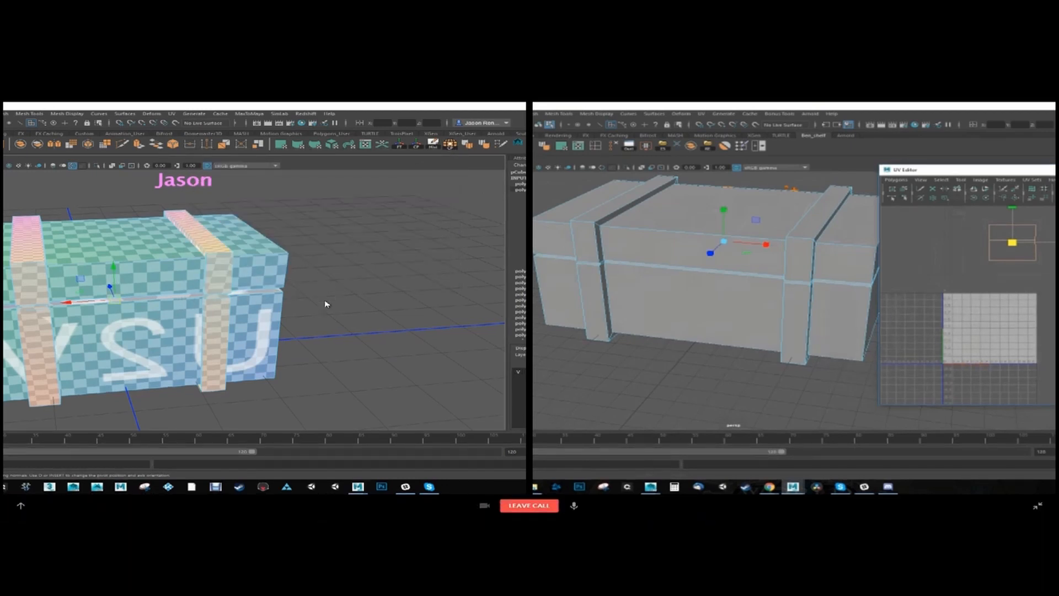
- Examine the checker pattern on the crate's panels and straps from several sides for stretching and direction
{"action": "left_click_drag", "start_coordinate": [17, 289], "coordinate": [42, 290], "text": "alt"}
{"action": "left_click_drag", "start_coordinate": [92, 329], "coordinate": [90, 339], "text": "alt"}
{"action": "left_click_drag", "start_coordinate": [193, 309], "coordinate": [71, 292], "text": "alt"}
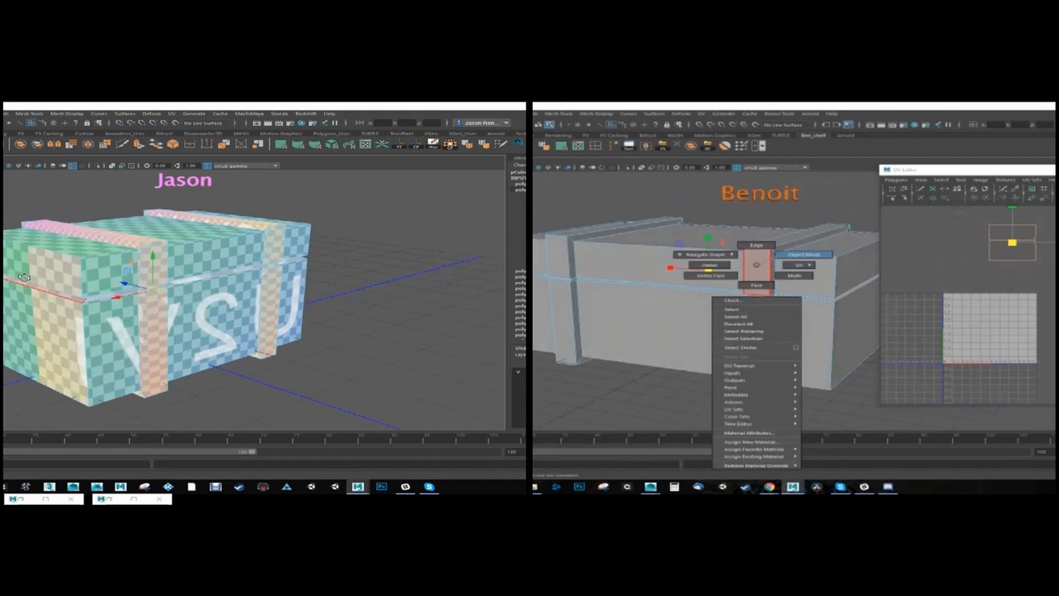
{"action": "left_click", "coordinate": [47, 284]}
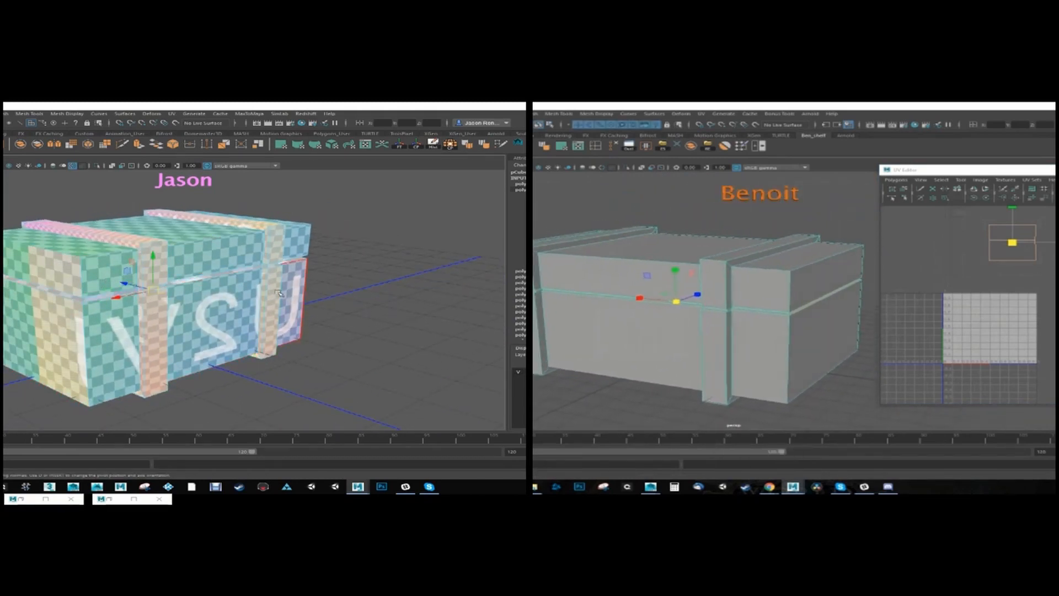
{"action": "left_click_drag", "start_coordinate": [165, 287], "coordinate": [32, 285], "text": "alt"}
{"action": "right_click_drag", "start_coordinate": [33, 284], "coordinate": [104, 291], "text": "alt"}
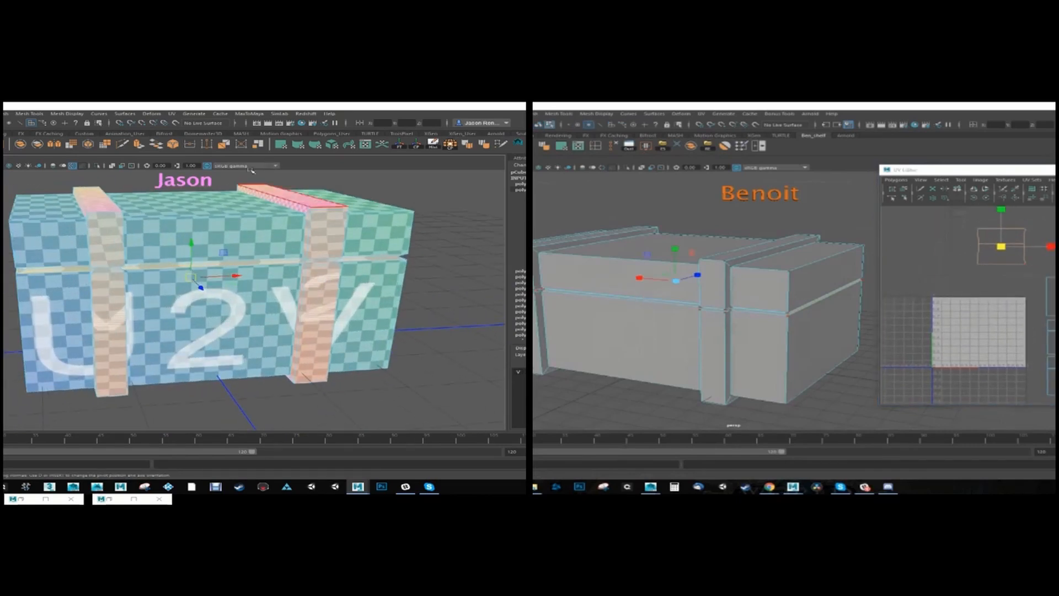
{"action": "right_click_drag", "start_coordinate": [85, 231], "coordinate": [105, 228], "text": "alt"}
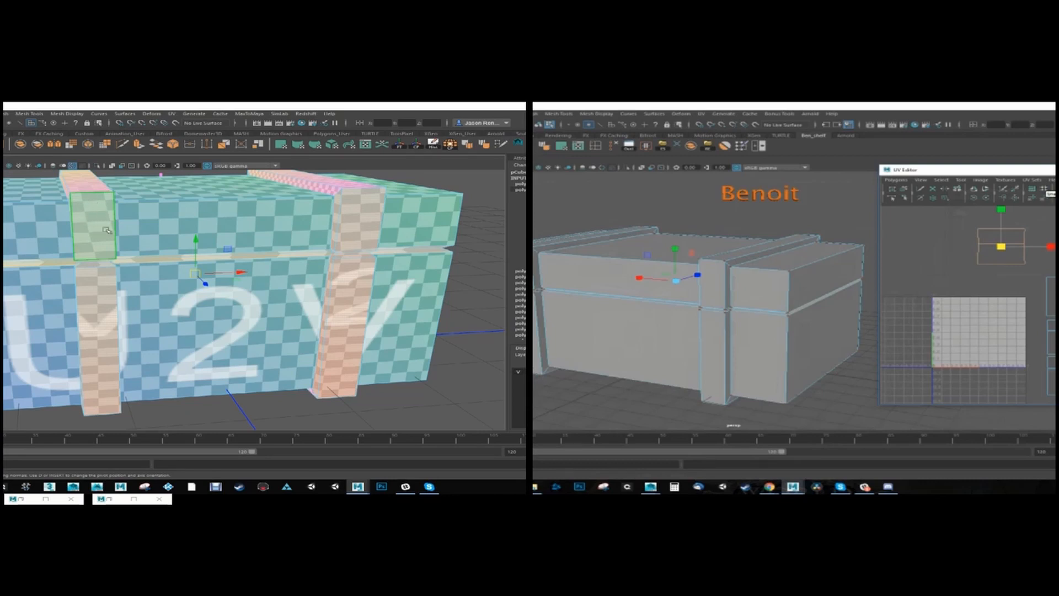
- Restore the UV Editor and turn off the checkered tile texture to show the upright strap shells
{"action": "left_click", "coordinate": [366, 145]}
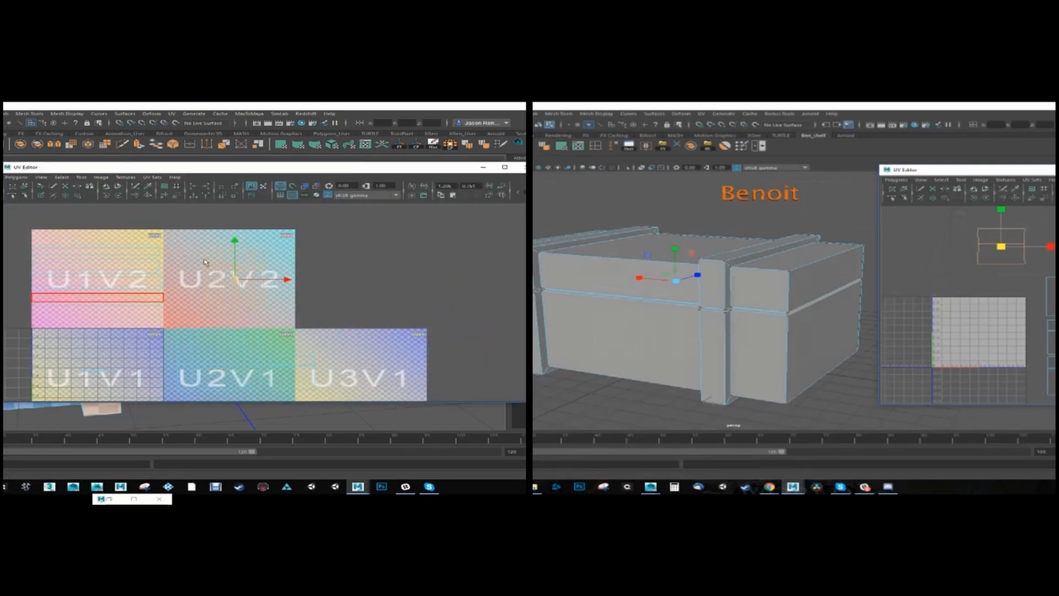
{"action": "left_click", "coordinate": [292, 196]}
{"action": "right_click_drag", "start_coordinate": [171, 248], "coordinate": [221, 268], "text": "alt"}
{"action": "middle_click_drag", "start_coordinate": [190, 244], "coordinate": [202, 263], "text": "alt"}
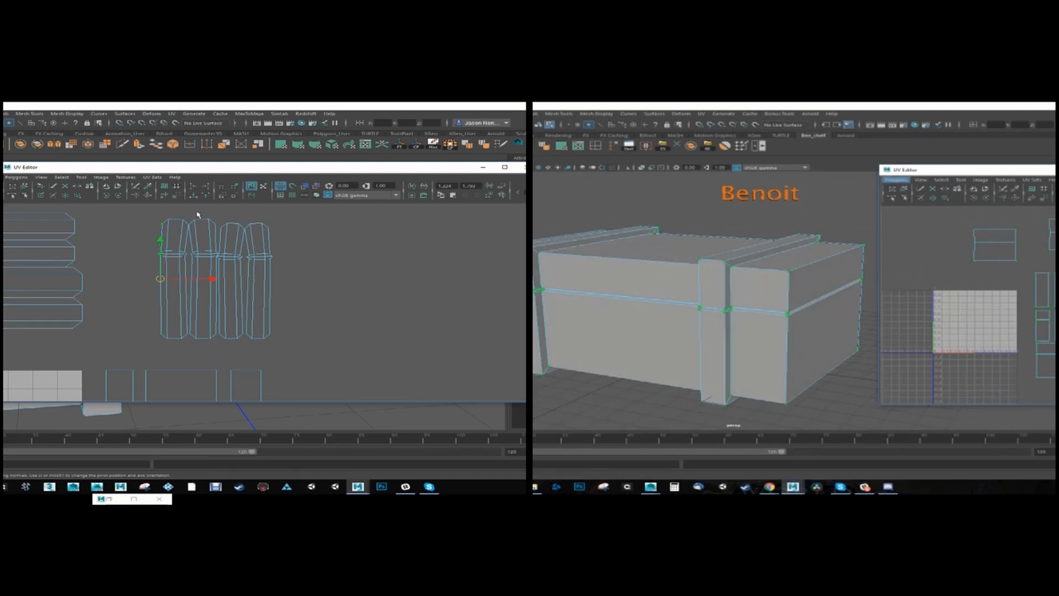
{"action": "left_click_drag", "start_coordinate": [171, 168], "coordinate": [149, 170]}
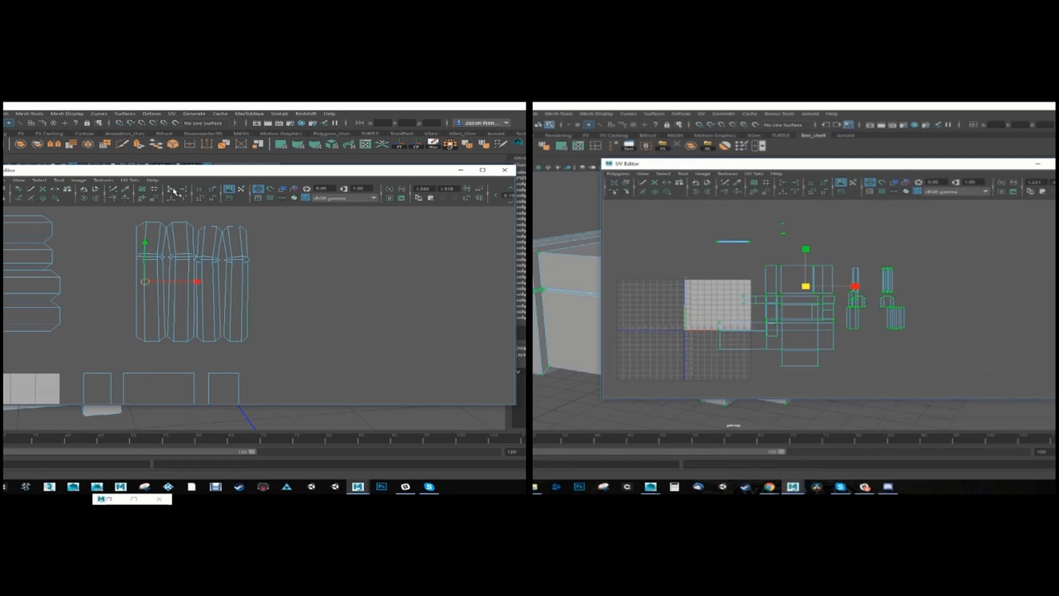
- Try selecting the inner-edge UVs of the first upright strap shell and moving its middle UVs, and undo the move
{"action": "left_click_drag", "start_coordinate": [154, 213], "coordinate": [162, 355]}
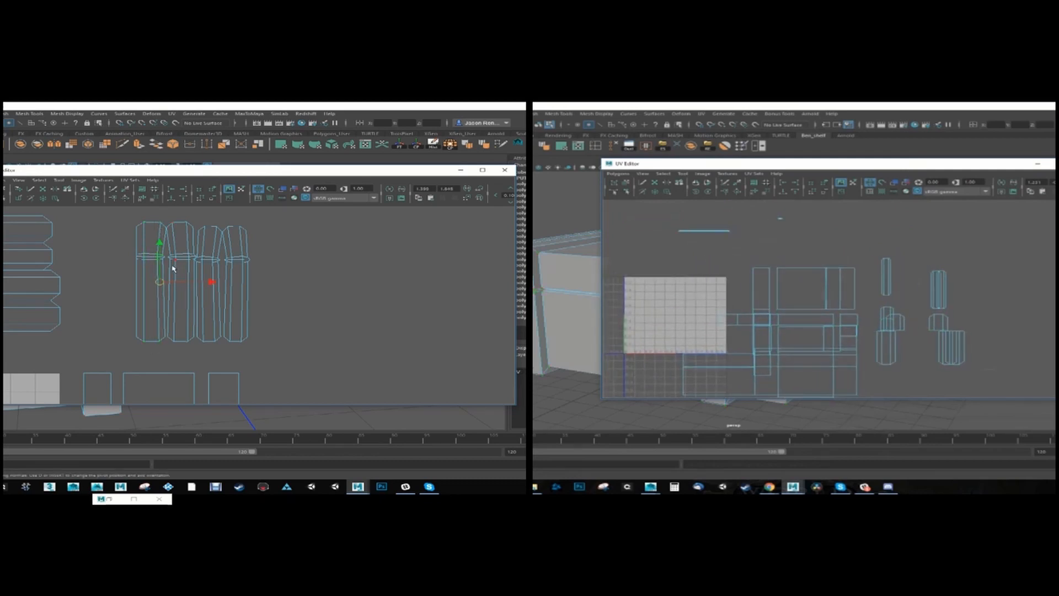
{"action": "left_click_drag", "start_coordinate": [162, 252], "coordinate": [170, 261]}
{"action": "left_click_drag", "start_coordinate": [150, 214], "coordinate": [160, 278]}
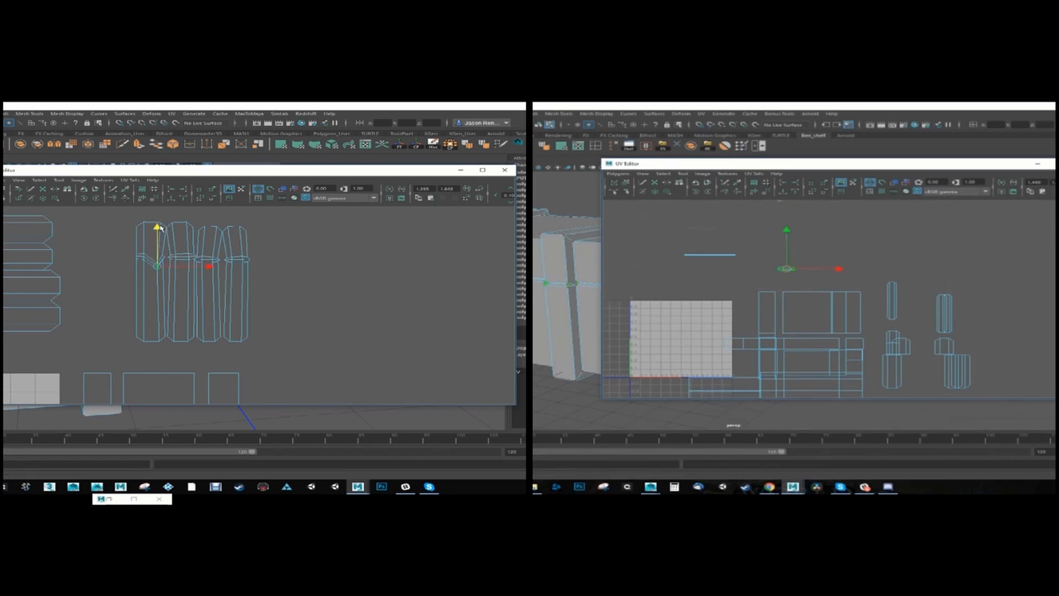
{"action": "key", "text": "ctrl+z"}
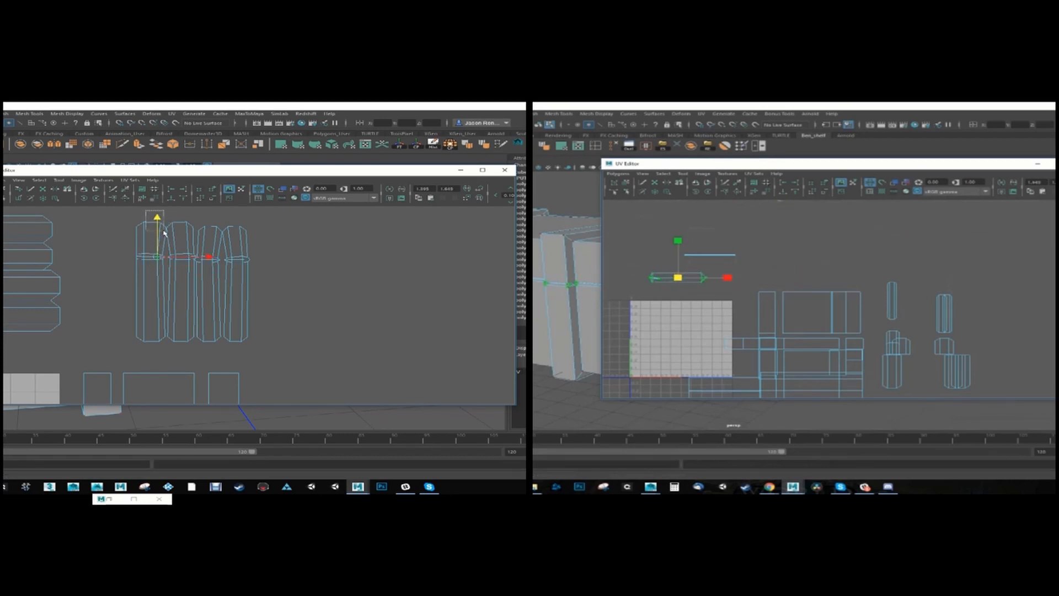
{"action": "left_click_drag", "start_coordinate": [163, 231], "coordinate": [163, 236], "text": "shift"}
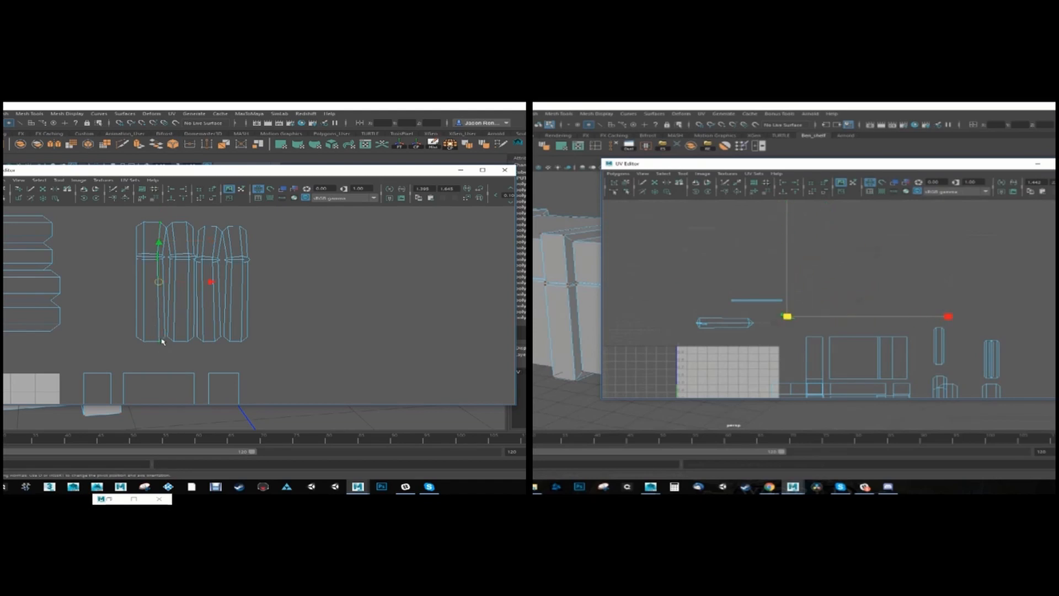
{"action": "left_click", "coordinate": [166, 227]}
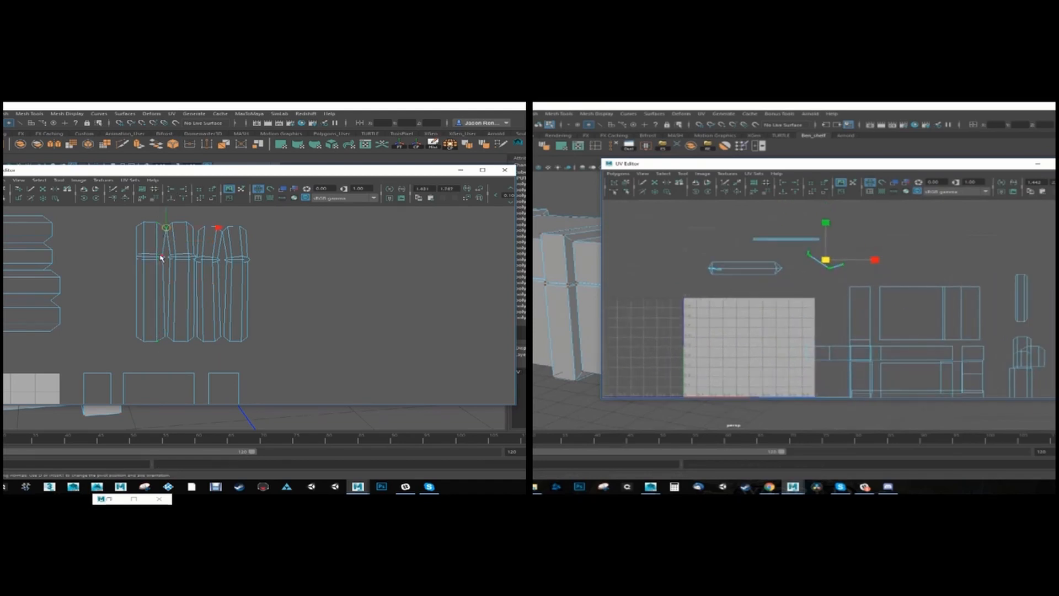
- Move the first upright strap shell clear of its neighbours and align its slanted long-edge UVs into a straight vertical line
{"action": "left_click", "coordinate": [147, 289]}
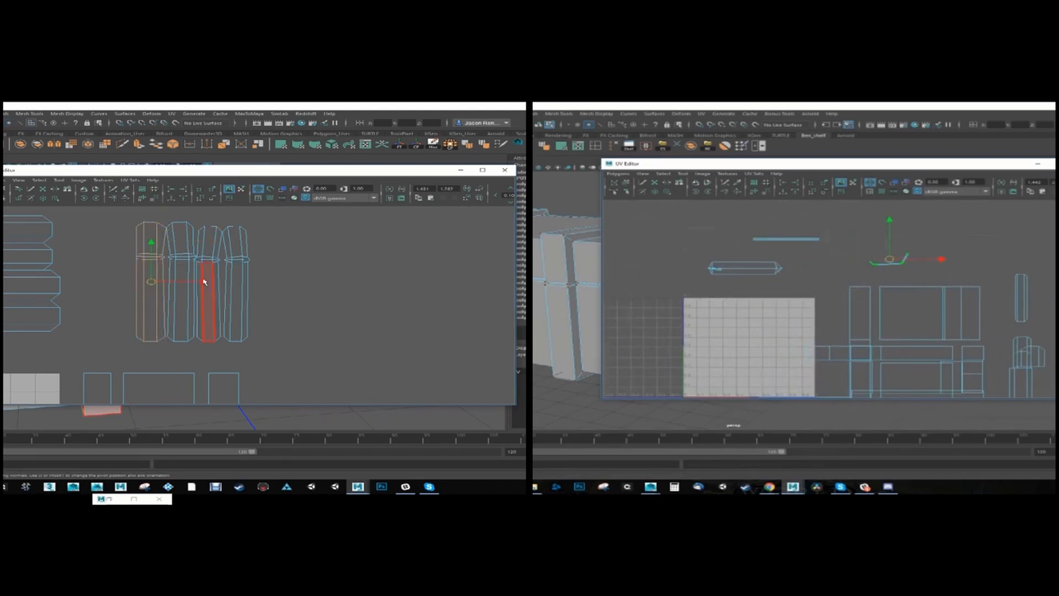
{"action": "left_click_drag", "start_coordinate": [203, 281], "coordinate": [168, 282]}
{"action": "right_click_drag", "start_coordinate": [131, 229], "coordinate": [147, 225]}
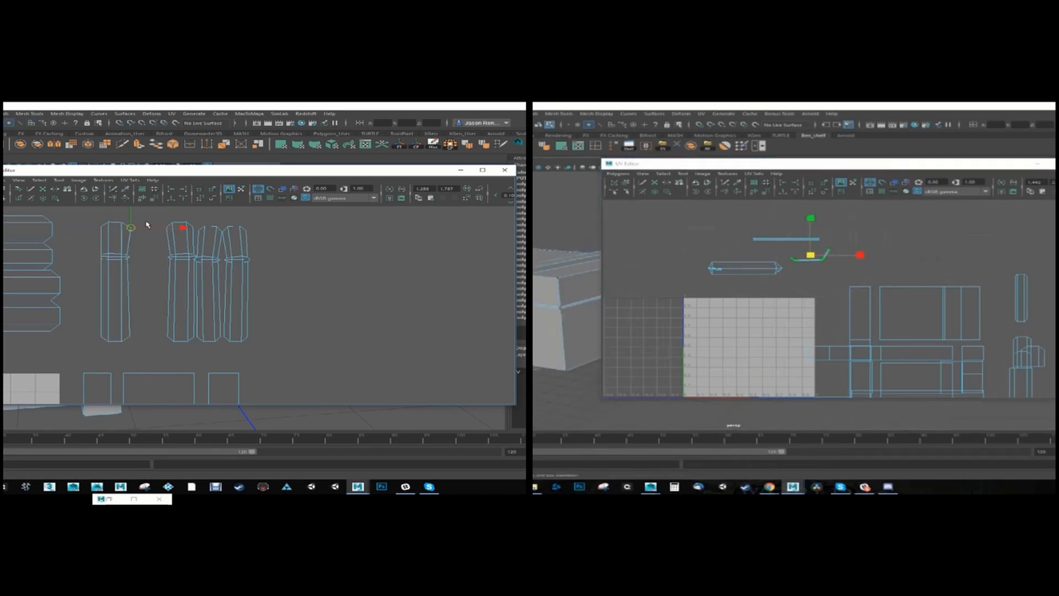
{"action": "left_click_drag", "start_coordinate": [146, 223], "coordinate": [126, 354]}
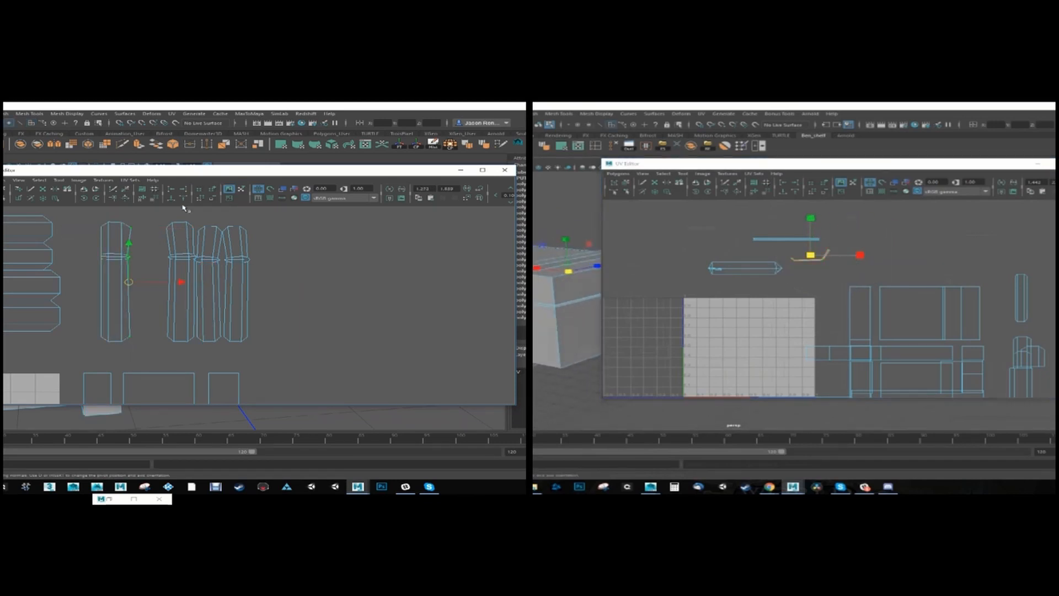
{"action": "left_click", "coordinate": [171, 189]}
{"action": "right_click_drag", "start_coordinate": [153, 249], "coordinate": [156, 250]}
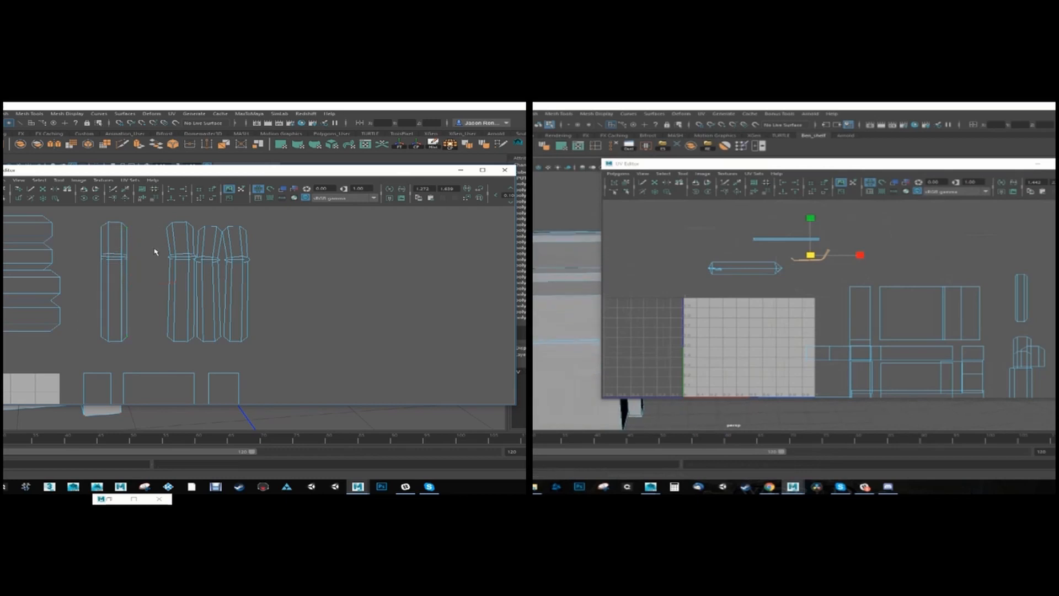
- Minimise the UV Editor and return the crate to object mode
{"action": "right_click_drag", "start_coordinate": [239, 276], "coordinate": [177, 291], "text": "alt"}
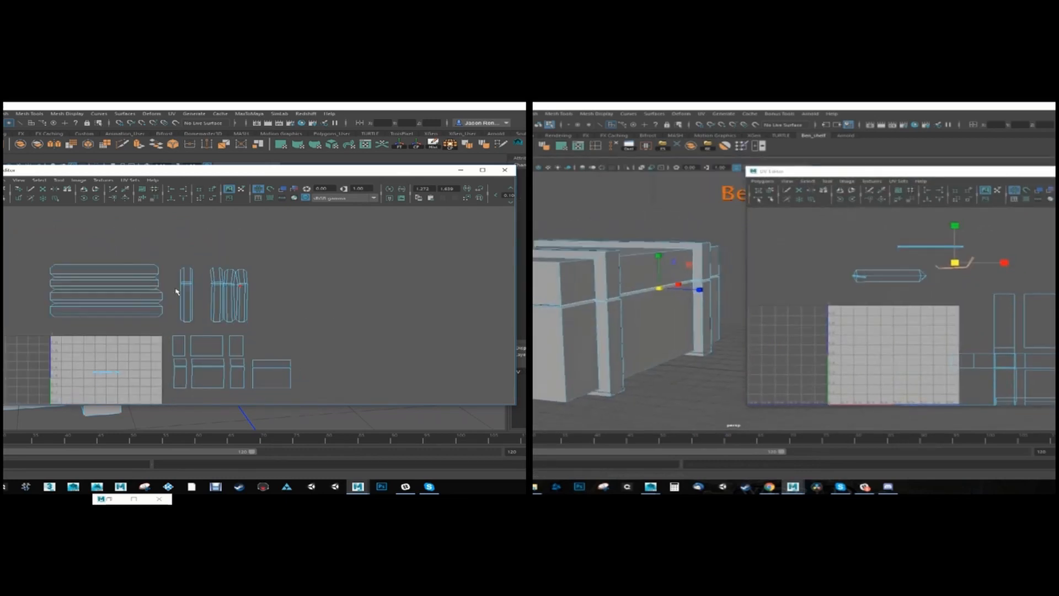
{"action": "middle_click_drag", "start_coordinate": [177, 290], "coordinate": [220, 263], "text": "alt"}
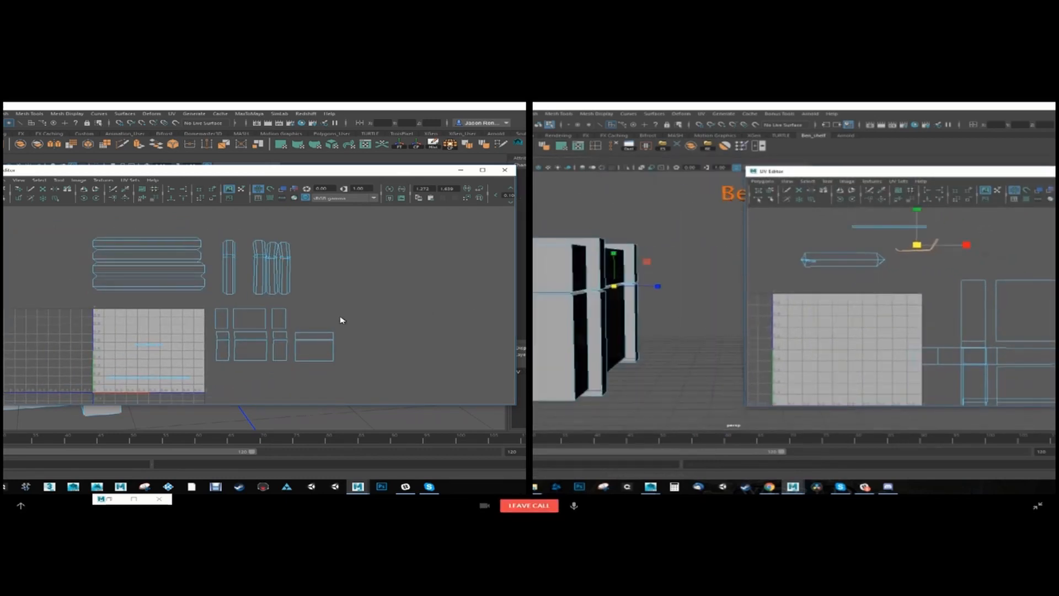
{"action": "left_click", "coordinate": [463, 173]}
{"action": "right_click_drag", "start_coordinate": [213, 225], "coordinate": [164, 241]}
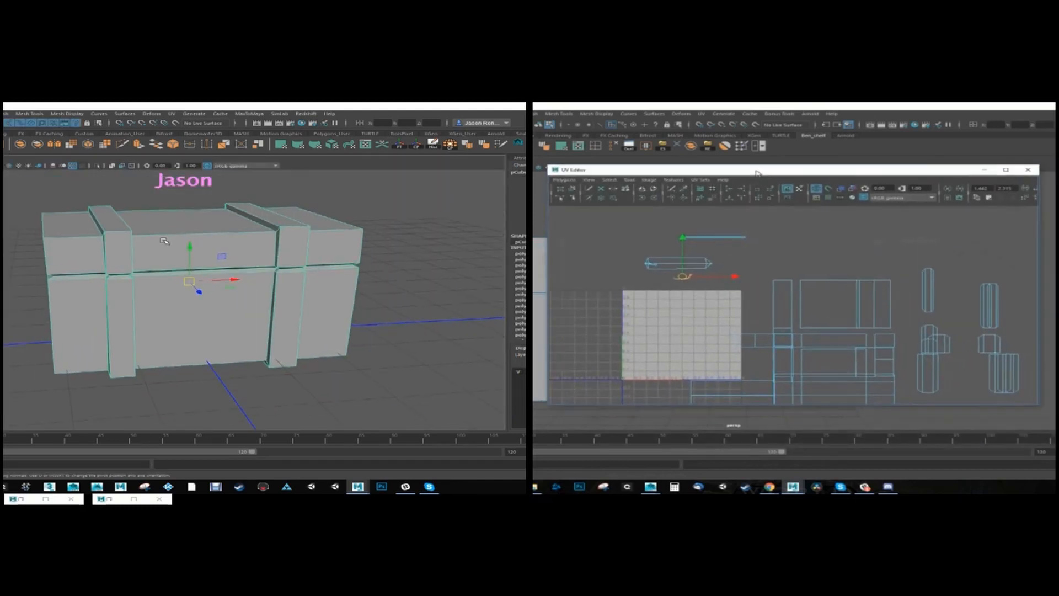
{"action": "left_click_drag", "start_coordinate": [141, 242], "coordinate": [160, 249], "text": "alt"}
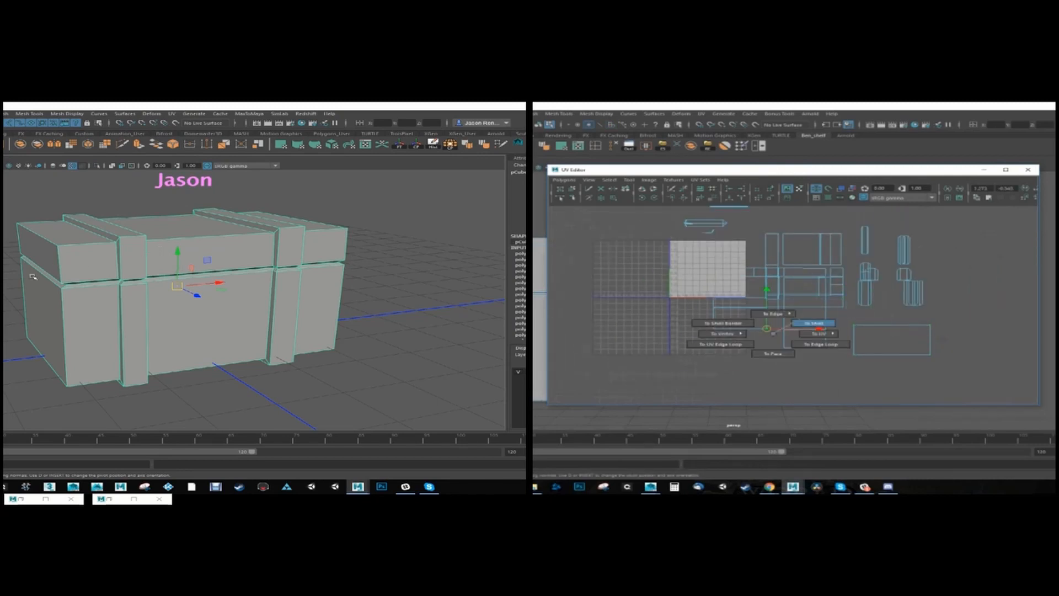
{"action": "scroll", "coordinate": [266, 259], "scroll_direction": "down", "scroll_amount": 2}
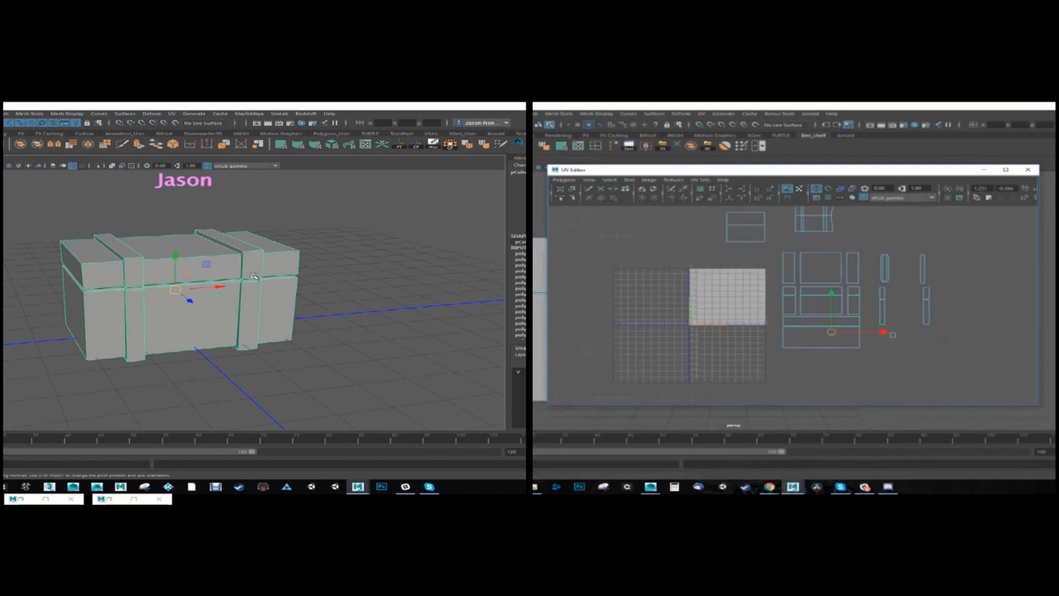
{"action": "right_click_drag", "start_coordinate": [100, 300], "coordinate": [143, 289], "text": "alt"}
{"action": "left_click_drag", "start_coordinate": [143, 290], "coordinate": [92, 242], "text": "alt"}
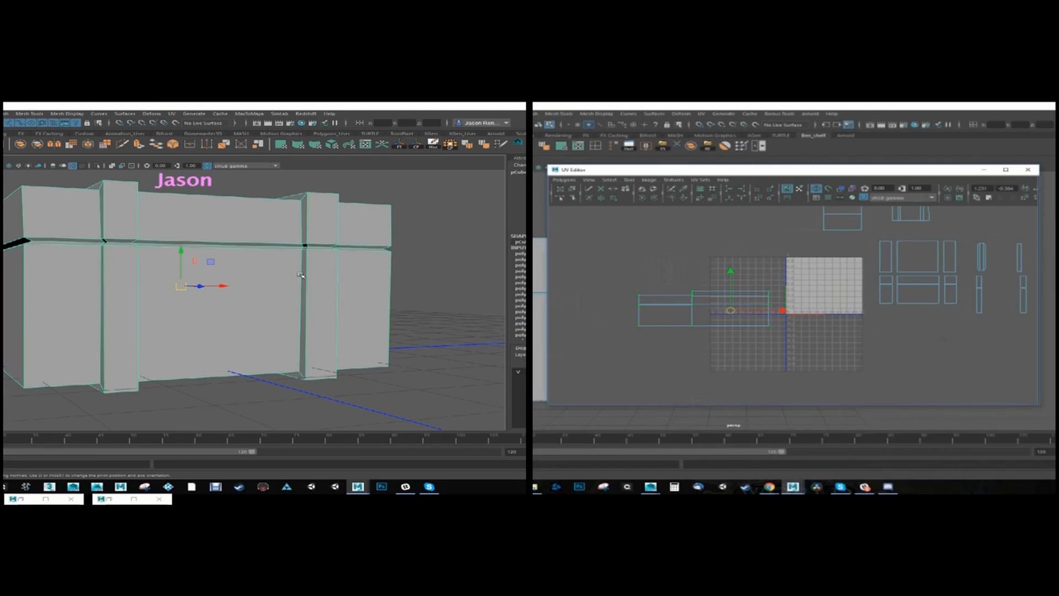
- Return to the UV Editor and view all the crate's shells around the UV square
{"action": "right_click_drag", "start_coordinate": [311, 280], "coordinate": [168, 284], "text": "alt"}
{"action": "left_click_drag", "start_coordinate": [169, 284], "coordinate": [152, 296], "text": "alt"}
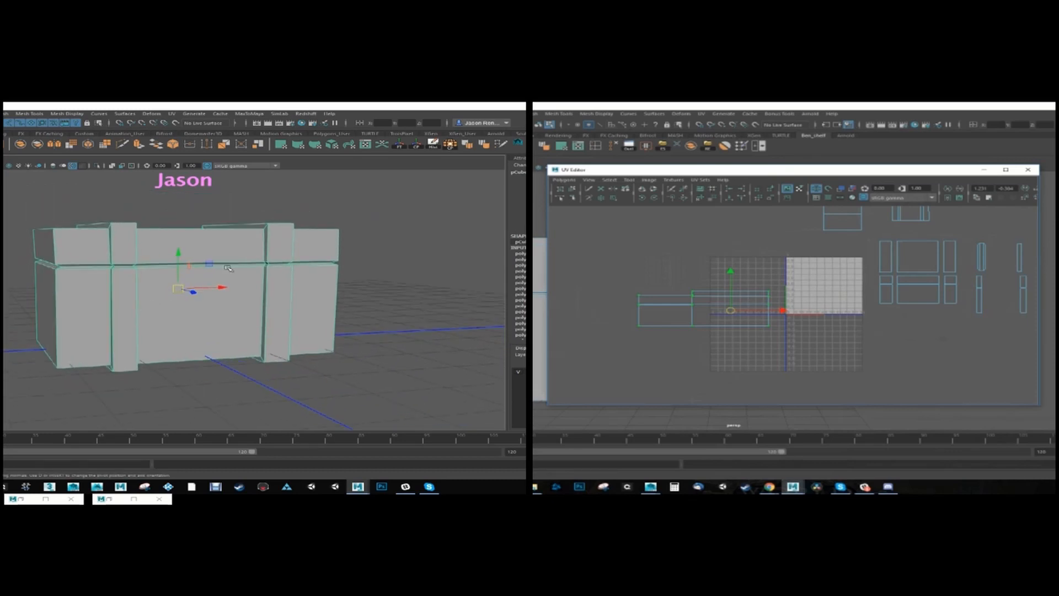
{"action": "left_click", "coordinate": [365, 144]}
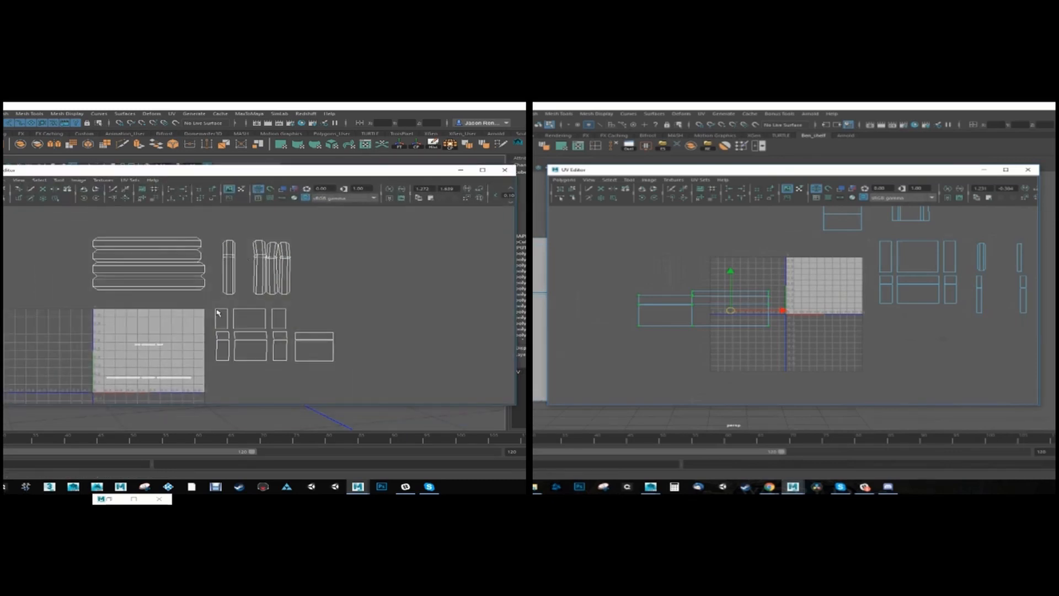
{"action": "scroll", "coordinate": [231, 315], "scroll_direction": "up", "scroll_amount": 4}
{"action": "middle_click_drag", "start_coordinate": [191, 305], "coordinate": [193, 318], "text": "alt"}
{"action": "scroll", "coordinate": [230, 316], "scroll_direction": "down", "scroll_amount": 1}
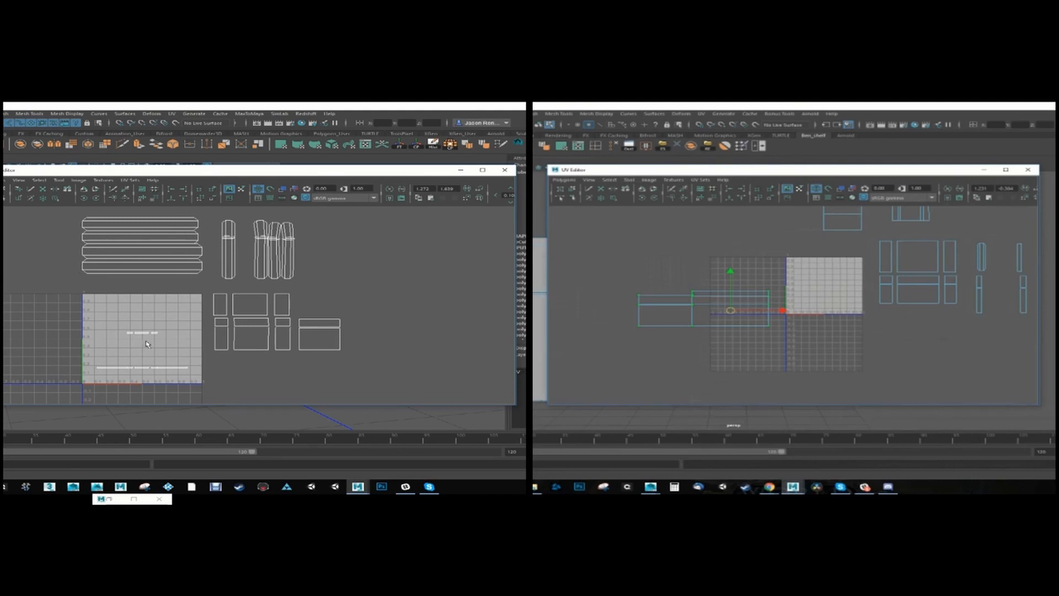
- Select the thin strip shells lying inside the UV square, scale them down and park them outside its upper-left corner
{"action": "right_click_drag", "start_coordinate": [146, 343], "coordinate": [147, 341]}
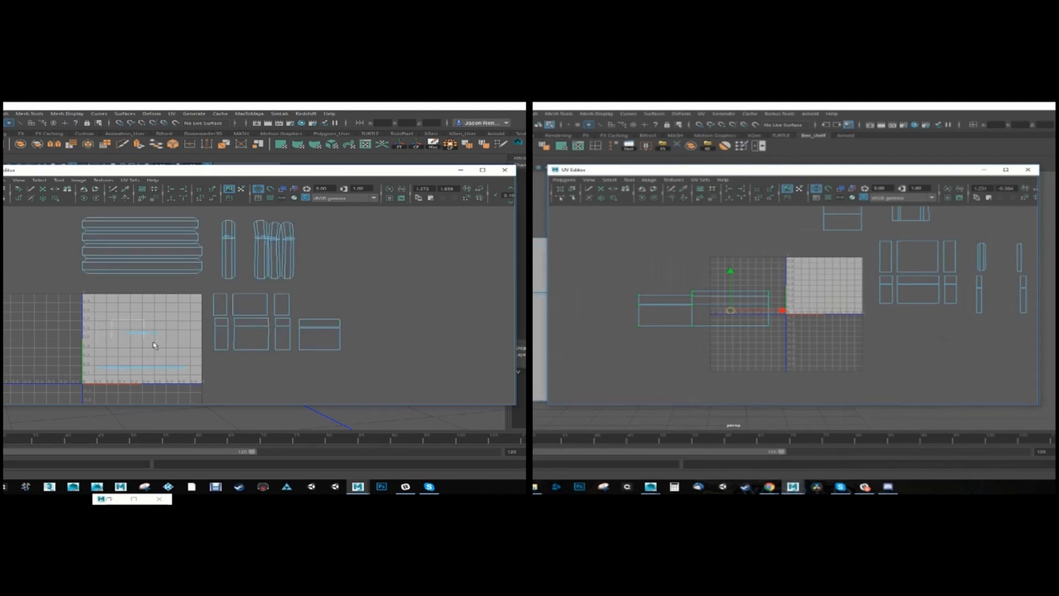
{"action": "left_click_drag", "start_coordinate": [153, 341], "coordinate": [137, 367]}
{"action": "scroll", "coordinate": [636, 321], "scroll_direction": "up", "scroll_amount": 3}
{"action": "left_click_drag", "start_coordinate": [77, 351], "coordinate": [198, 383]}
{"action": "left_click_drag", "start_coordinate": [143, 365], "coordinate": [94, 298]}
{"action": "key", "text": "r"}
{"action": "key", "text": "w"}
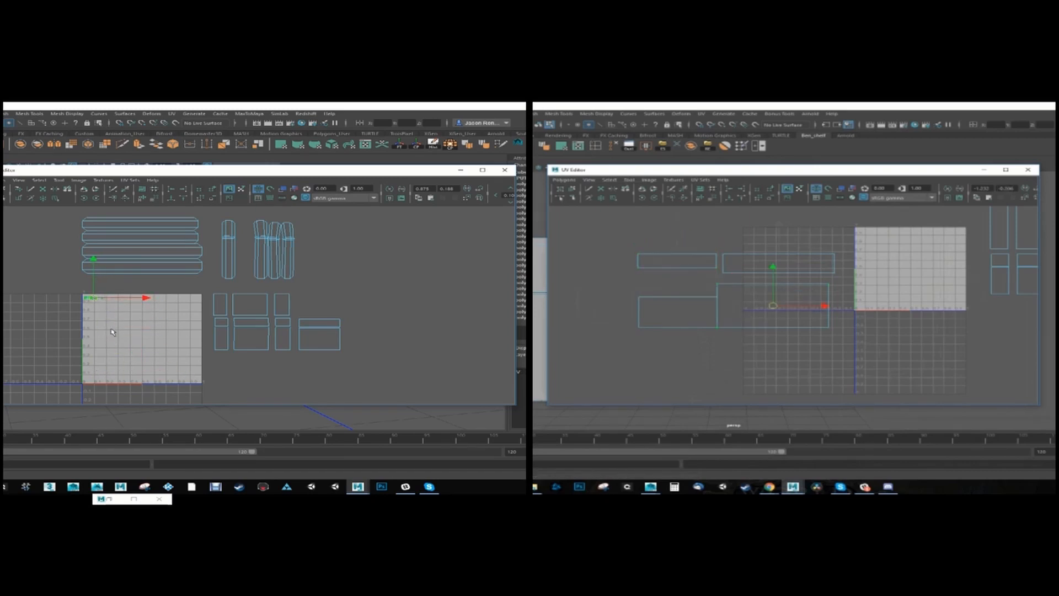
{"action": "middle_click_drag", "start_coordinate": [104, 300], "coordinate": [94, 271], "text": "alt"}
{"action": "right_click_drag", "start_coordinate": [94, 271], "coordinate": [194, 272], "text": "alt"}
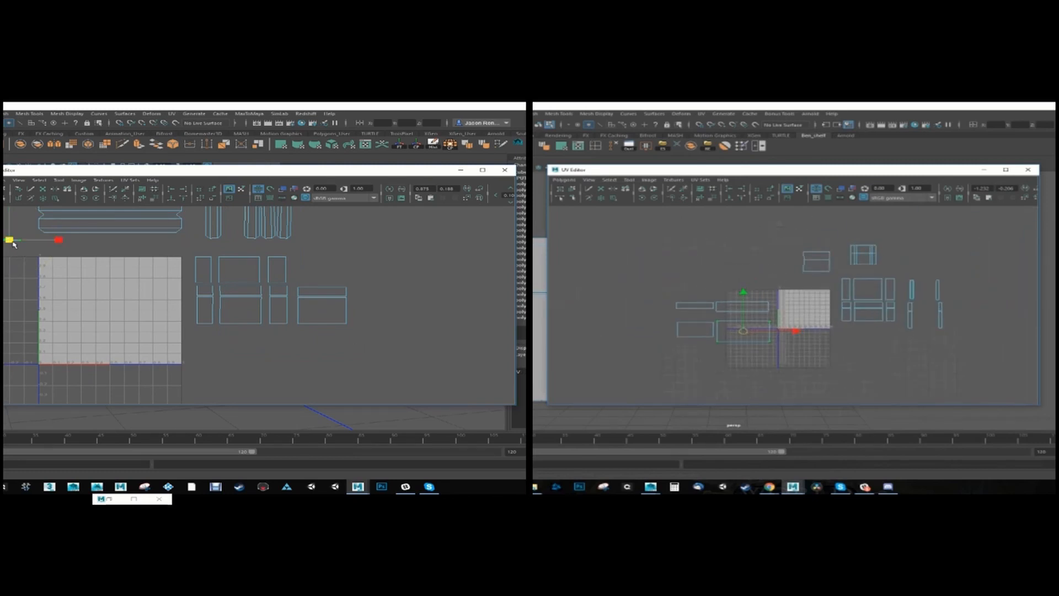
{"action": "middle_click_drag", "start_coordinate": [60, 266], "coordinate": [107, 295], "text": "alt"}
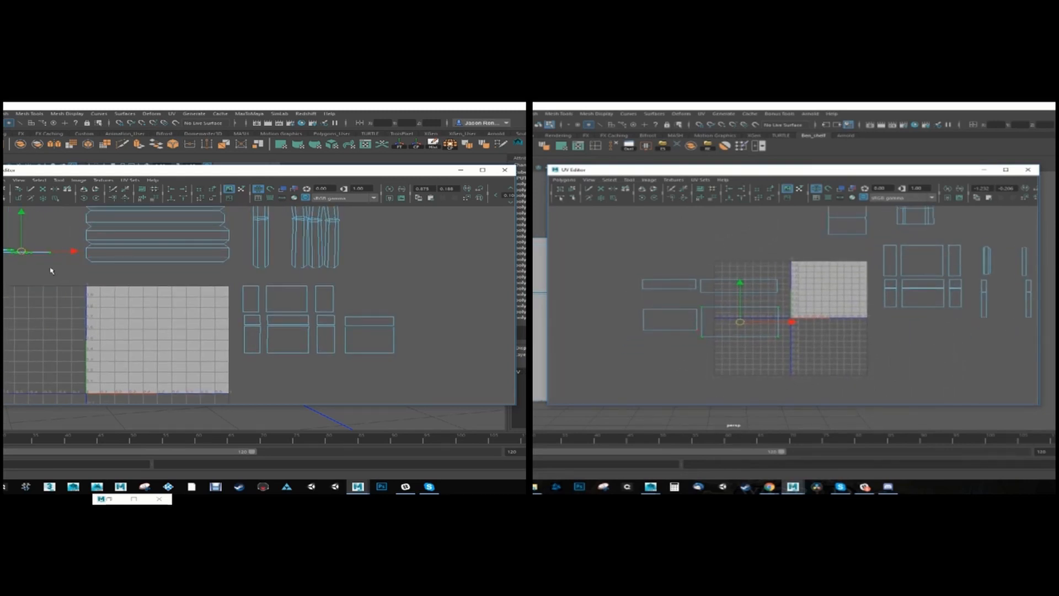
- Examine the arrangement of the panel and strap shells around the emptied UV square
{"action": "scroll", "coordinate": [224, 279], "scroll_direction": "down", "scroll_amount": 2}
{"action": "middle_click_drag", "start_coordinate": [223, 279], "coordinate": [208, 274], "text": "alt"}
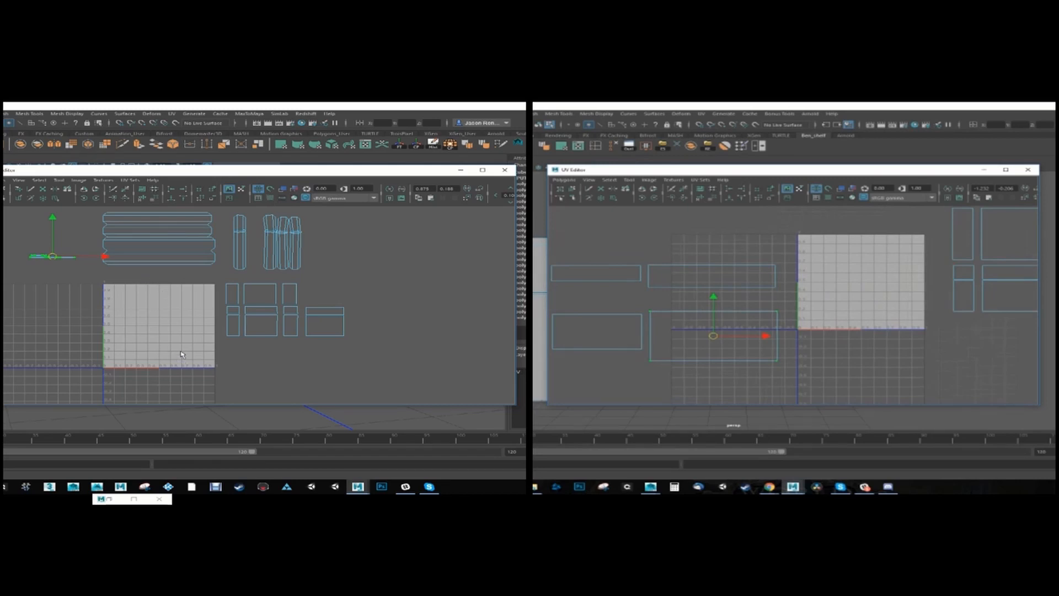
{"action": "scroll", "coordinate": [181, 337], "scroll_direction": "up", "scroll_amount": 2}
{"action": "middle_click_drag", "start_coordinate": [160, 328], "coordinate": [166, 301], "text": "alt"}
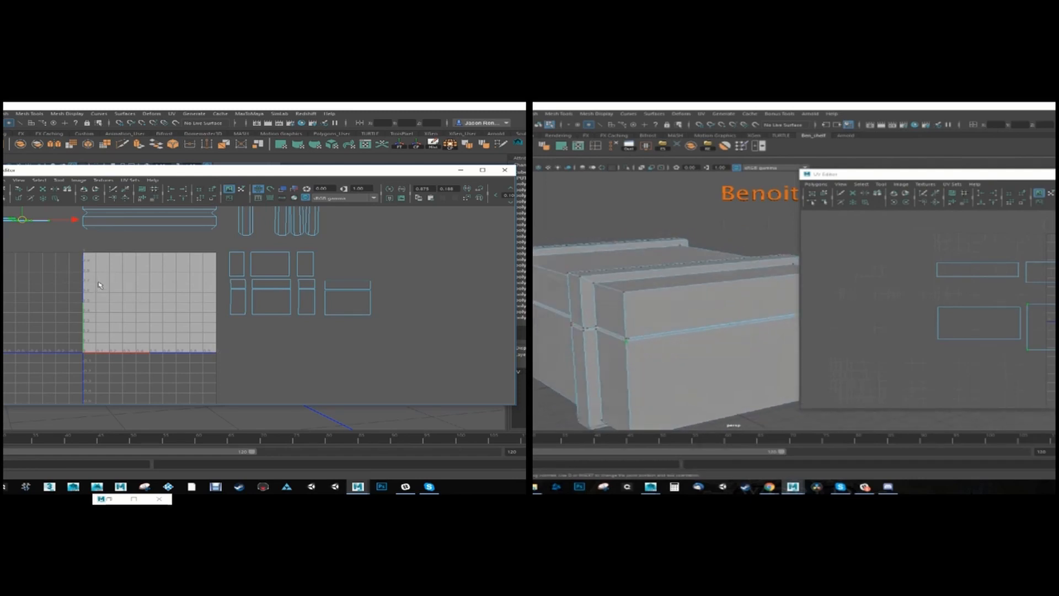
{"action": "scroll", "coordinate": [191, 315], "scroll_direction": "down", "scroll_amount": 2}
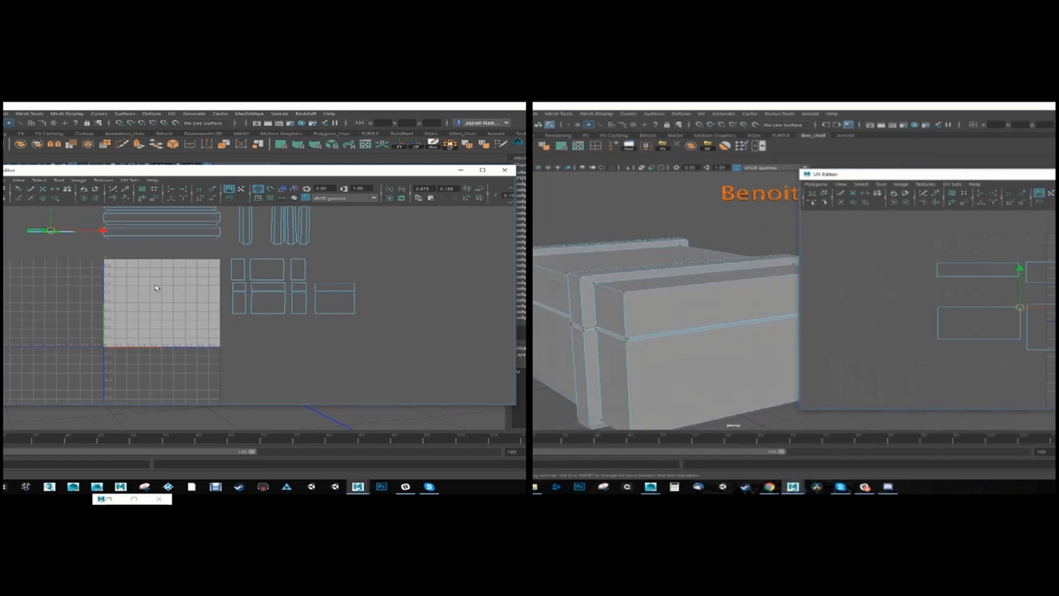
{"action": "scroll", "coordinate": [225, 279], "scroll_direction": "down", "scroll_amount": 5}
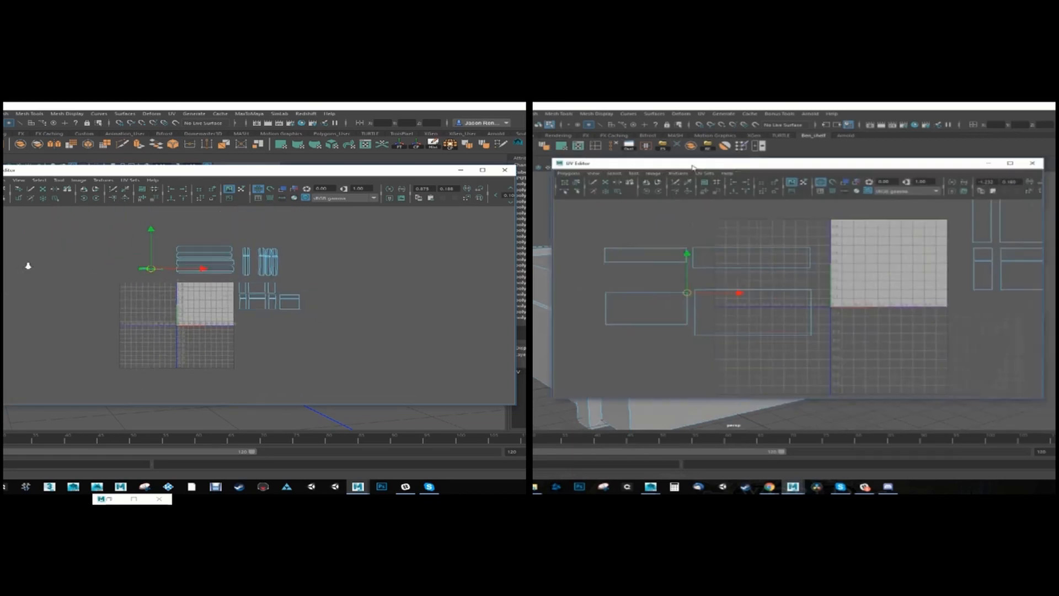
{"action": "scroll", "coordinate": [286, 307], "scroll_direction": "up", "scroll_amount": 5}
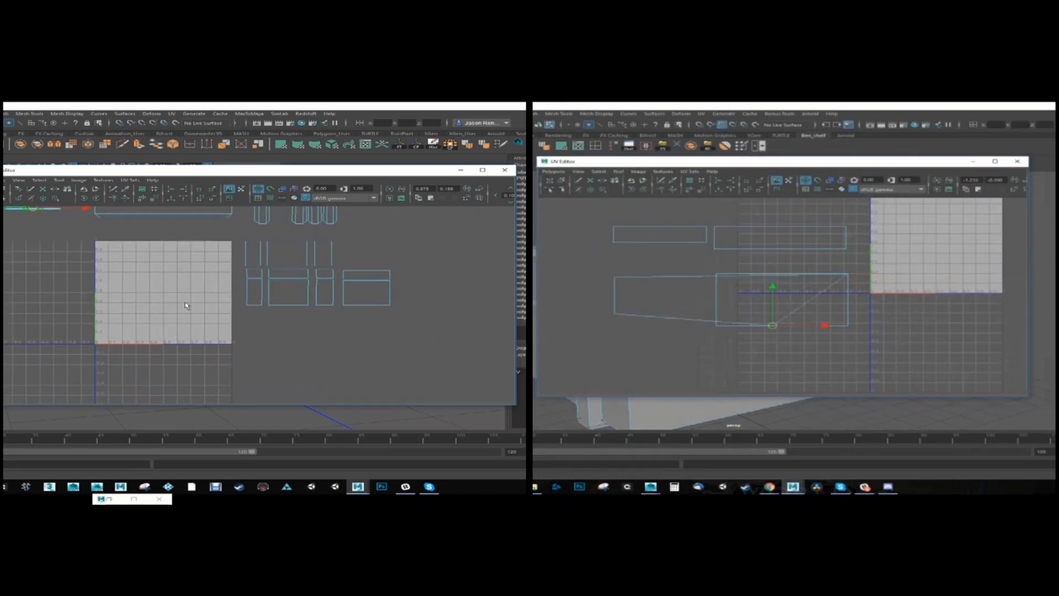
{"action": "scroll", "coordinate": [95, 322], "scroll_direction": "down", "scroll_amount": 1}
{"action": "middle_click_drag", "start_coordinate": [153, 270], "coordinate": [158, 295], "text": "alt"}
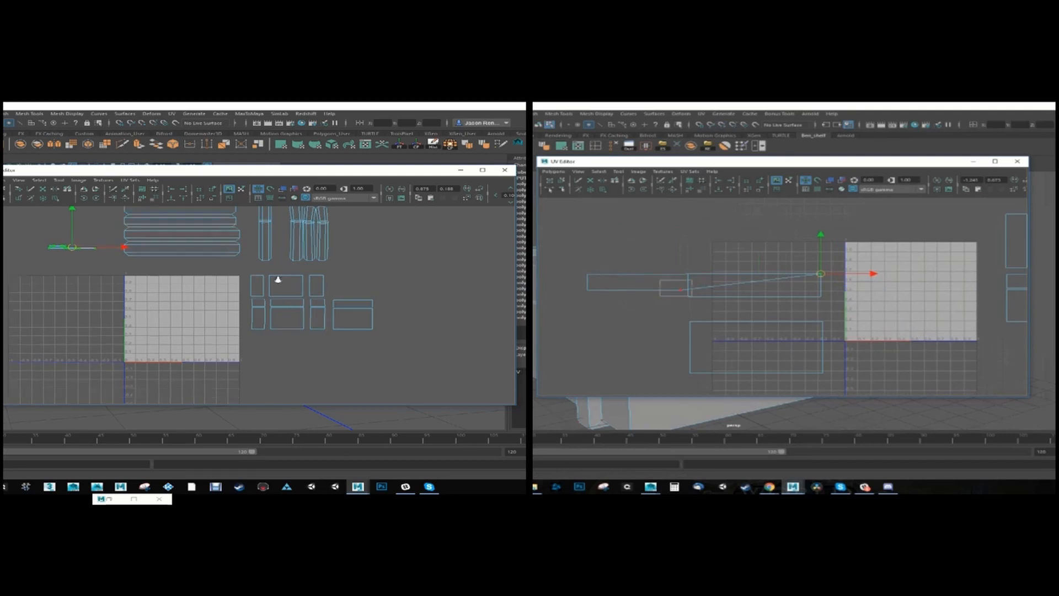
{"action": "right_click_drag", "start_coordinate": [277, 279], "coordinate": [234, 284], "text": "alt"}
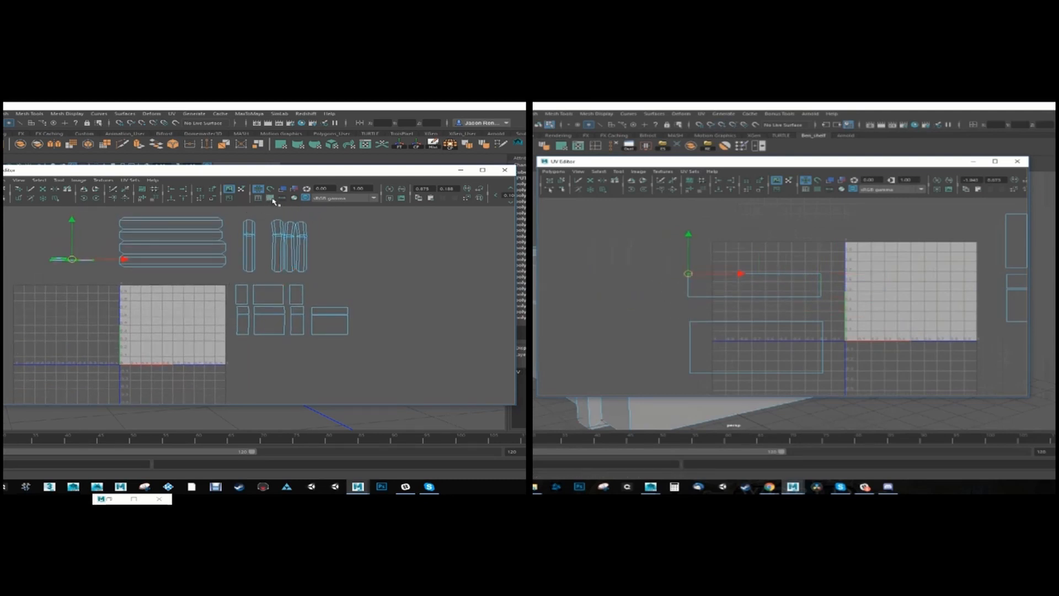
- Turn on the checkered tile texture and move the UV Editor aside to uncover the crate
{"action": "left_click", "coordinate": [270, 198]}
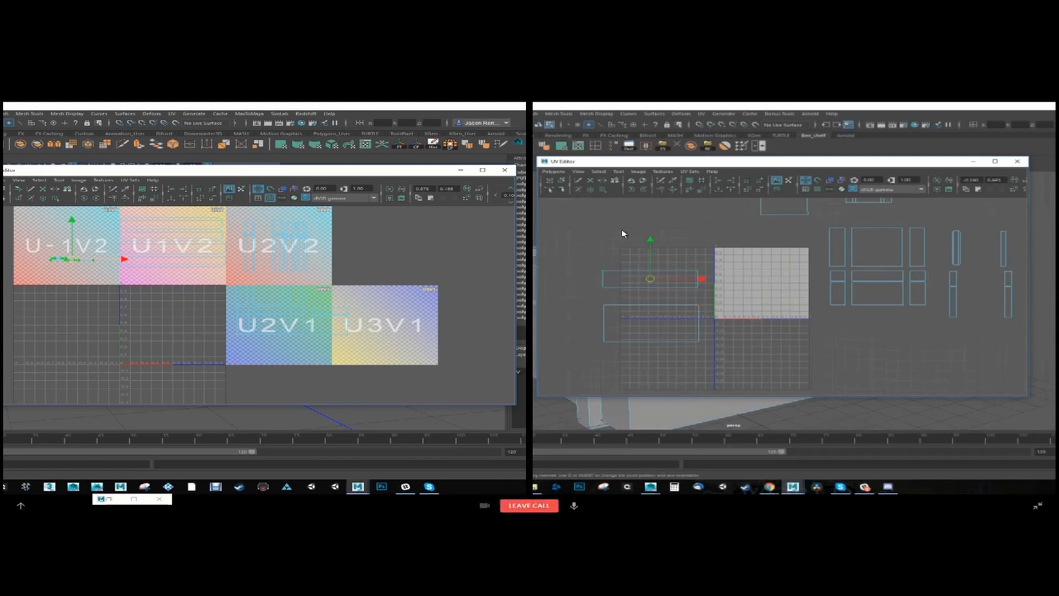
{"action": "left_click_drag", "start_coordinate": [357, 171], "coordinate": [737, 174]}
{"action": "left_click_drag", "start_coordinate": [518, 173], "coordinate": [525, 173]}
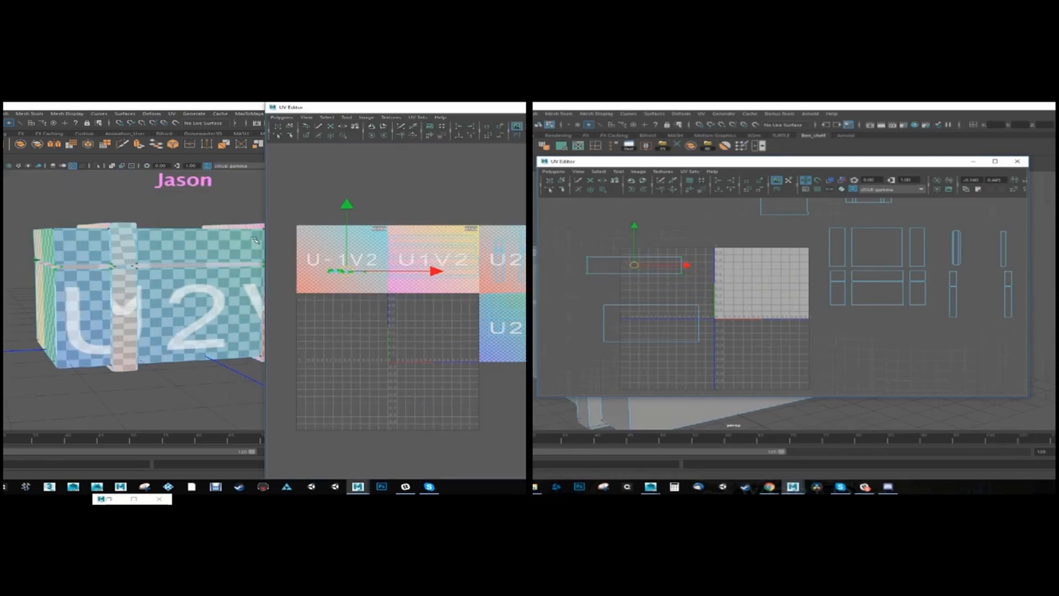
- Compare the checker size on the crate's front, side, lid and straps from several angles
{"action": "left_click_drag", "start_coordinate": [165, 287], "coordinate": [89, 277], "text": "alt"}
{"action": "right_click_drag", "start_coordinate": [89, 277], "coordinate": [94, 255], "text": "alt"}
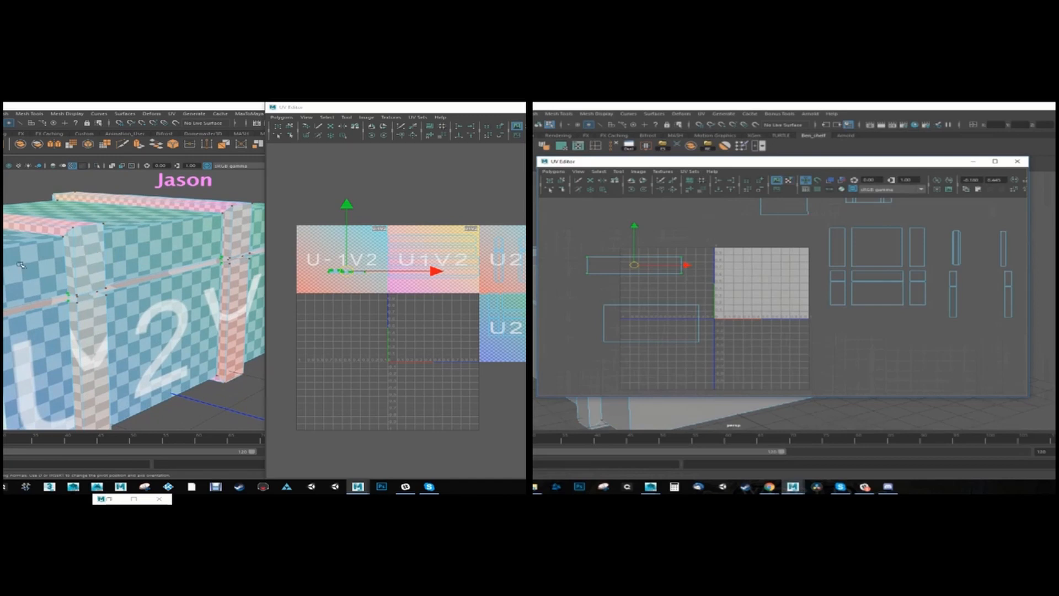
{"action": "mouse_move", "coordinate": [20, 265]}
{"action": "left_mouse_down", "text": "alt"}
{"action": "mouse_move", "coordinate": [39, 309]}
{"action": "mouse_move", "coordinate": [17, 290]}
{"action": "mouse_move", "coordinate": [19, 264]}
{"action": "left_mouse_up", "text": "alt"}
{"action": "left_click_drag", "start_coordinate": [110, 293], "coordinate": [149, 287], "text": "alt"}
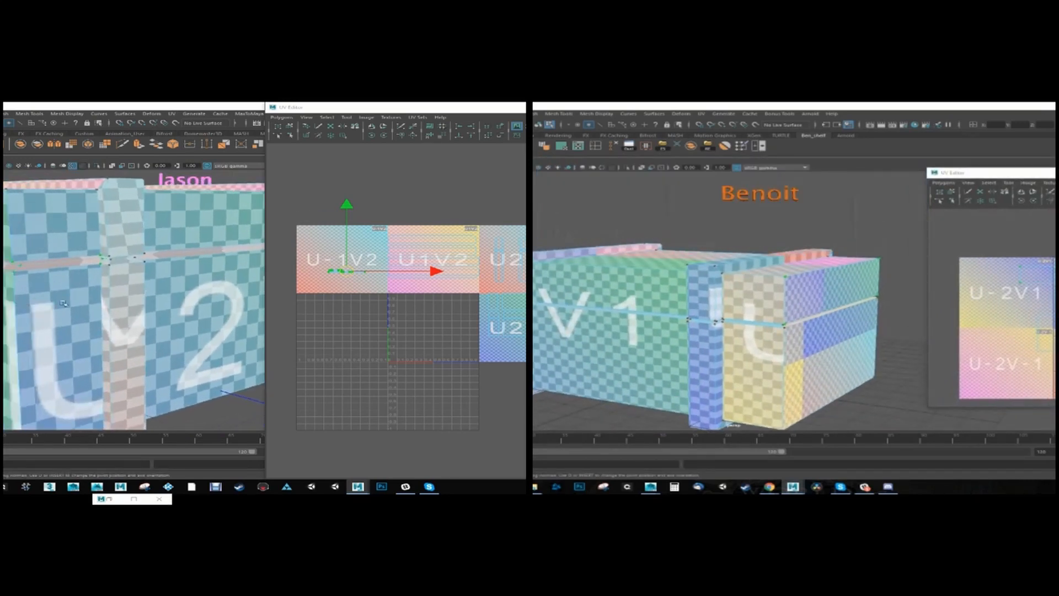
{"action": "right_click_drag", "start_coordinate": [149, 287], "coordinate": [124, 289], "text": "alt"}
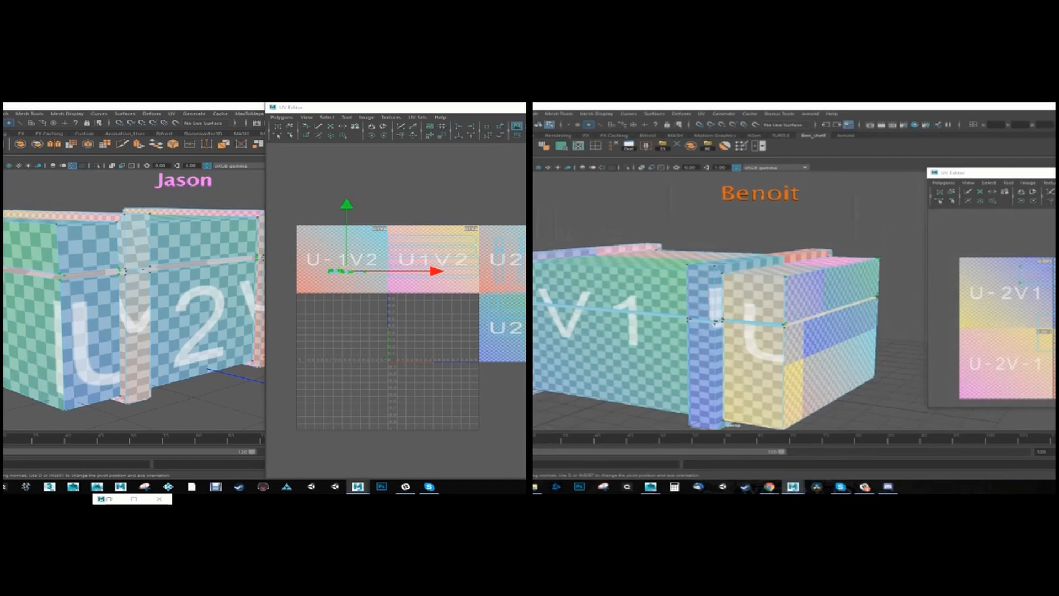
{"action": "left_click_drag", "start_coordinate": [42, 316], "coordinate": [2, 329], "text": "alt"}
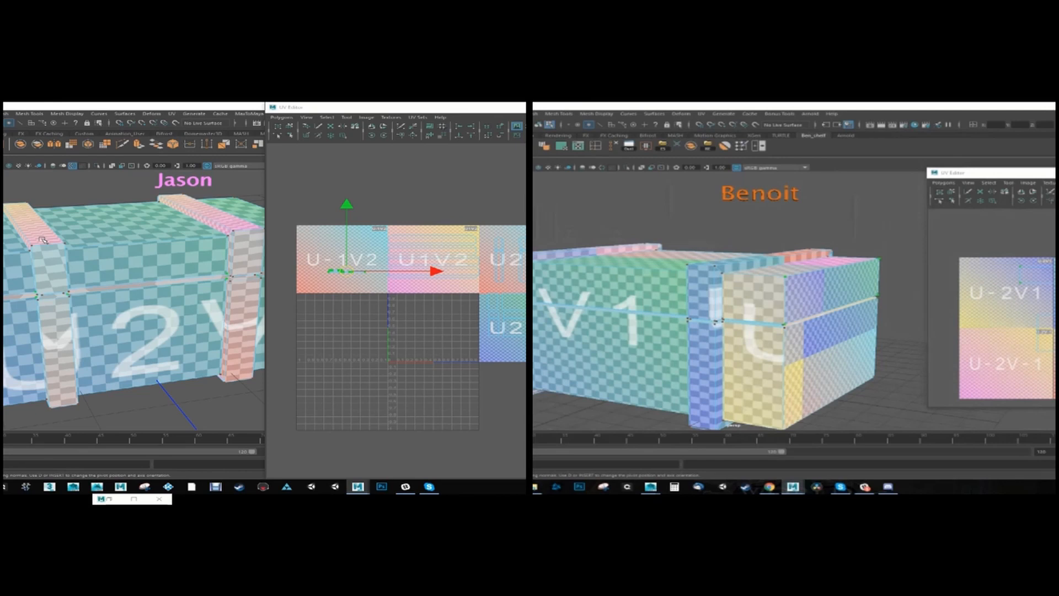
{"action": "key", "text": "ctrl+z"}
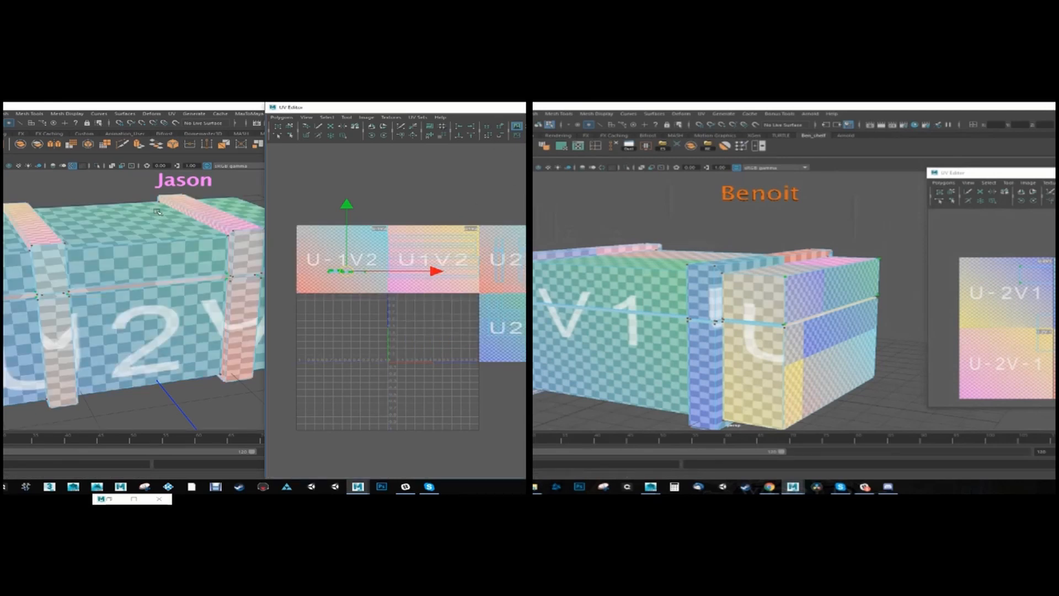
{"action": "left_click_drag", "start_coordinate": [119, 264], "coordinate": [88, 265], "text": "alt"}
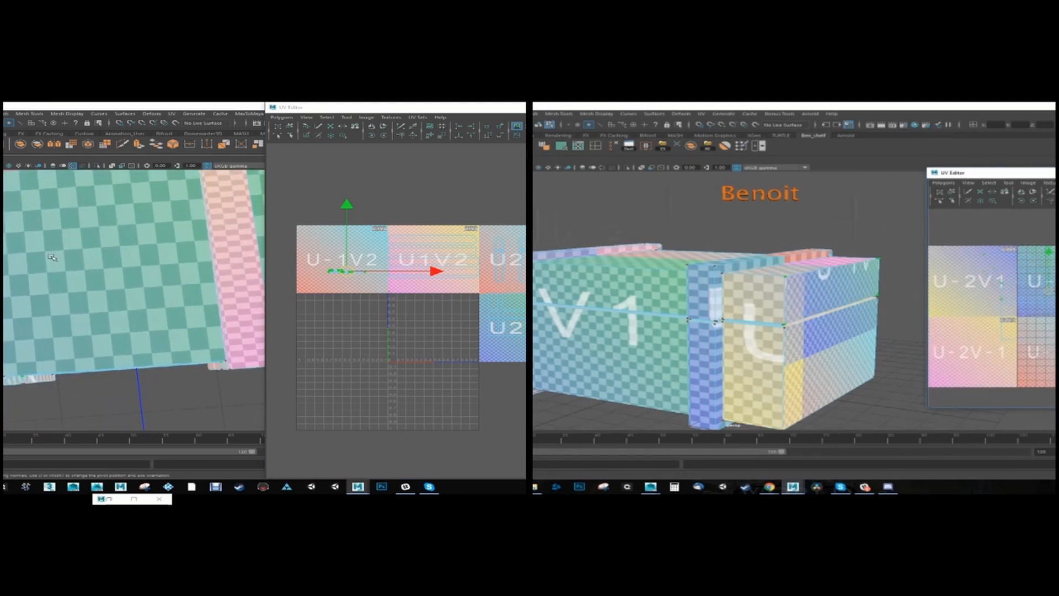
{"action": "left_click_drag", "start_coordinate": [113, 322], "coordinate": [151, 322], "text": "alt"}
{"action": "left_click_drag", "start_coordinate": [134, 283], "coordinate": [142, 265], "text": "alt"}
- Select the long horizontal strap shells above the UV square with the checkered texture off, then turn the texture back on
{"action": "left_click", "coordinate": [524, 135]}
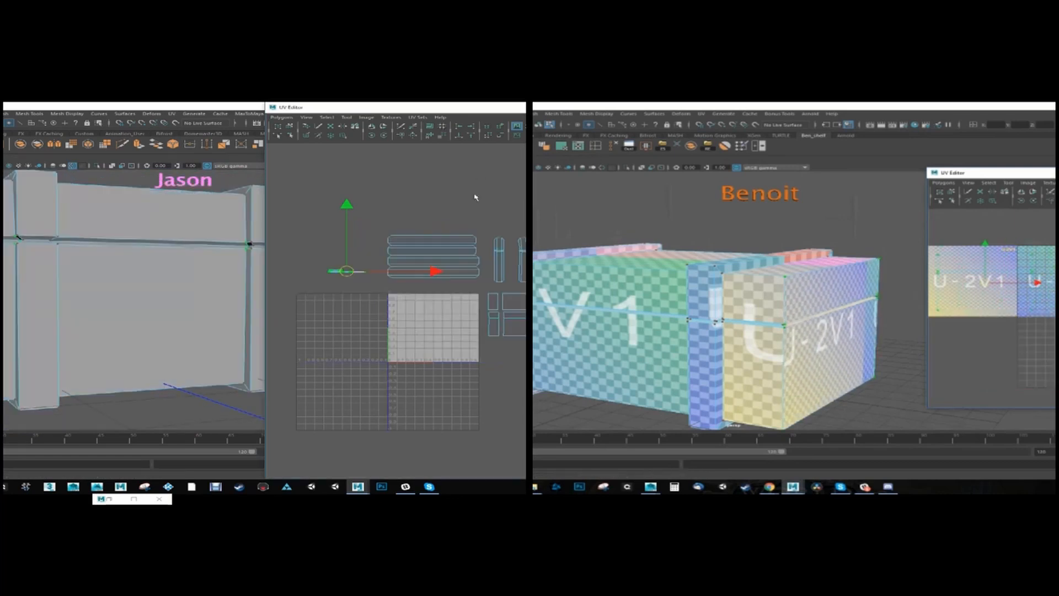
{"action": "right_click_drag", "start_coordinate": [415, 234], "coordinate": [421, 257]}
{"action": "left_click_drag", "start_coordinate": [375, 220], "coordinate": [484, 292]}
{"action": "key", "text": "f"}
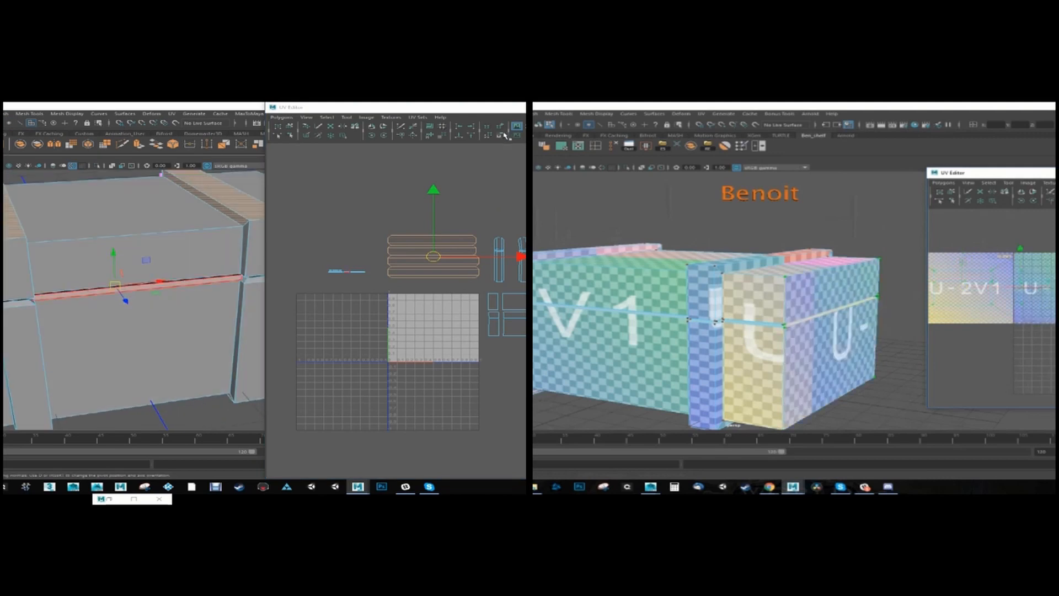
{"action": "left_click", "coordinate": [522, 135]}
{"action": "left_click_drag", "start_coordinate": [138, 276], "coordinate": [142, 285], "text": "alt"}
{"action": "key", "text": "r"}
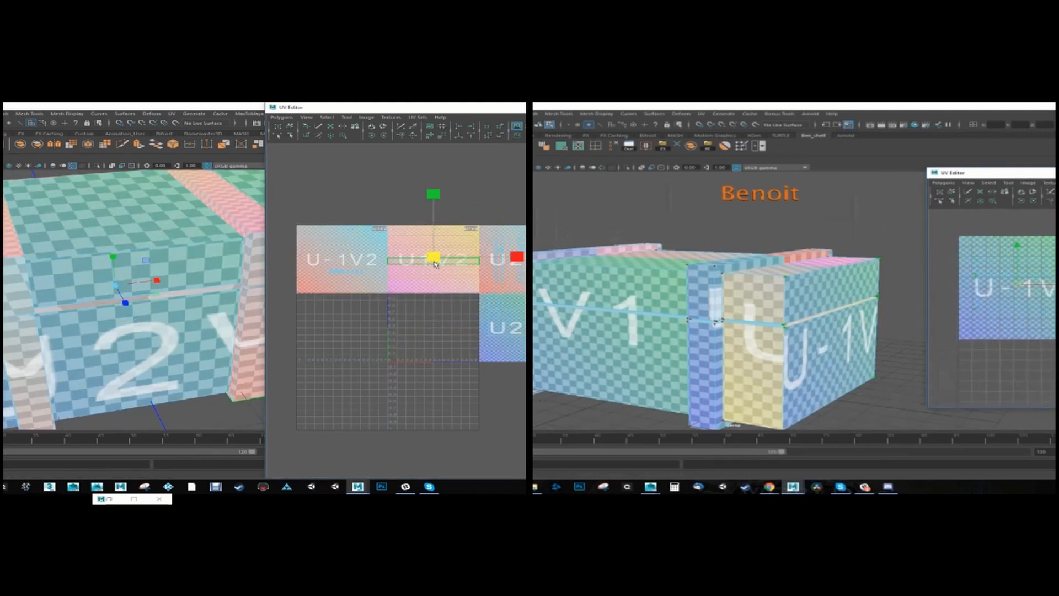
- Rescale the selected horizontal strap shells, making them narrower to bring their checker squares closer to the panels' squares
{"action": "left_click_drag", "start_coordinate": [1025, 174], "coordinate": [730, 168]}
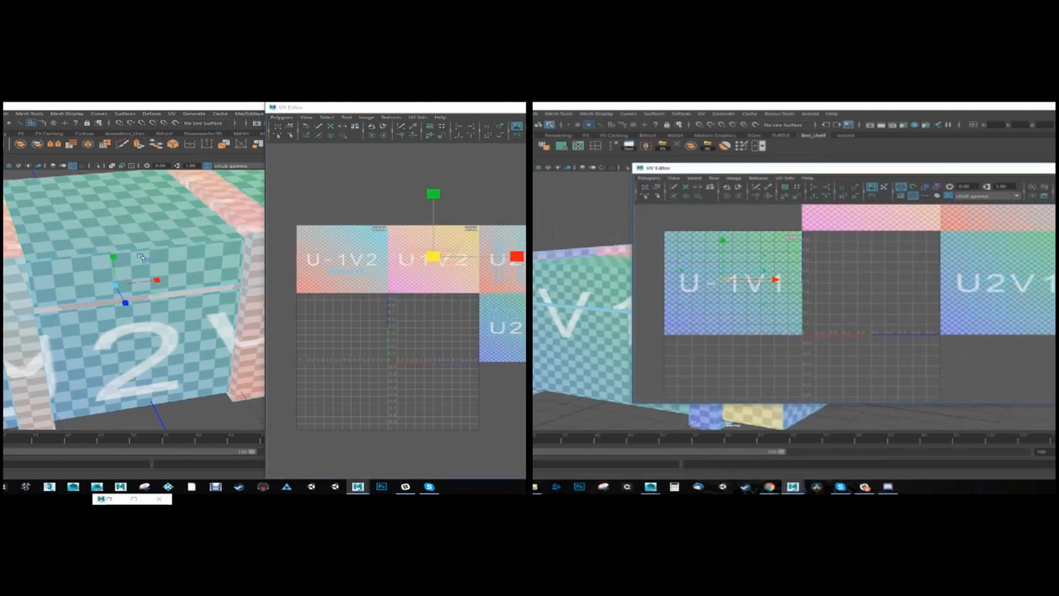
{"action": "left_click_drag", "start_coordinate": [114, 258], "coordinate": [35, 280], "text": "alt"}
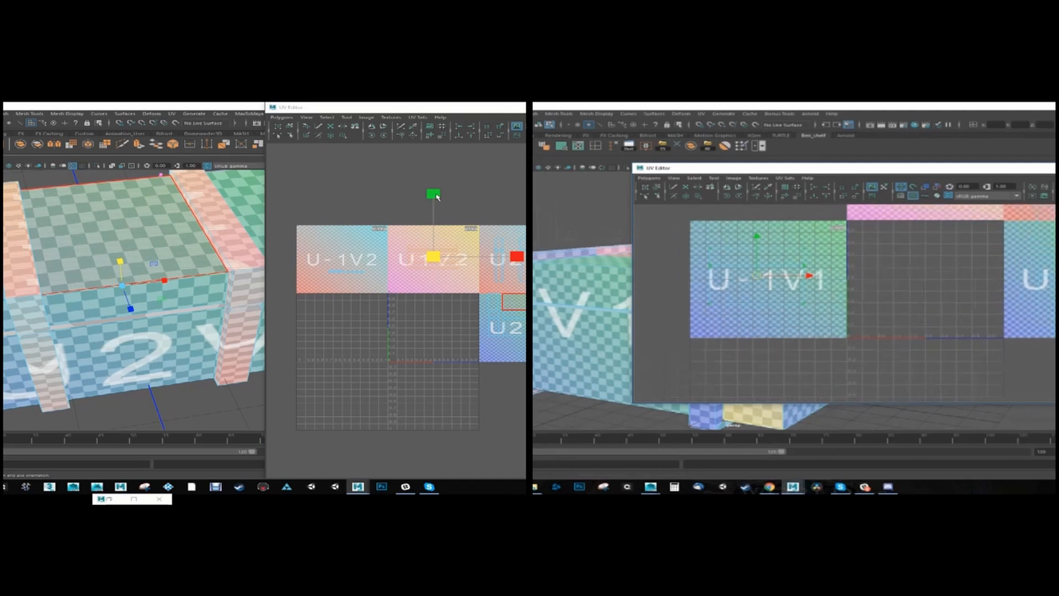
{"action": "left_click_drag", "start_coordinate": [434, 195], "coordinate": [435, 185]}
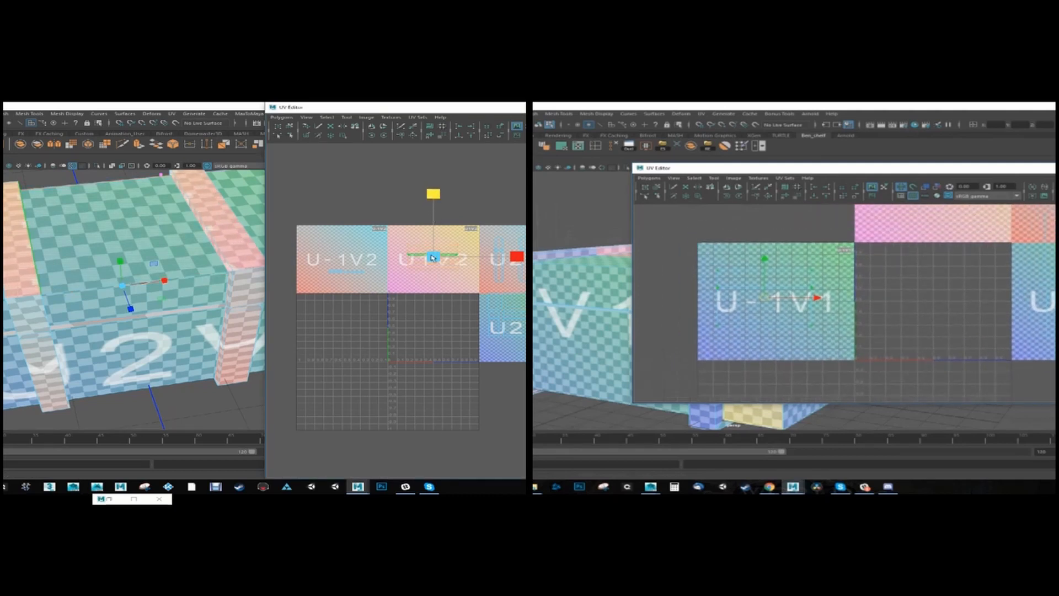
{"action": "left_click", "coordinate": [912, 196]}
{"action": "left_click_drag", "start_coordinate": [435, 257], "coordinate": [486, 257]}
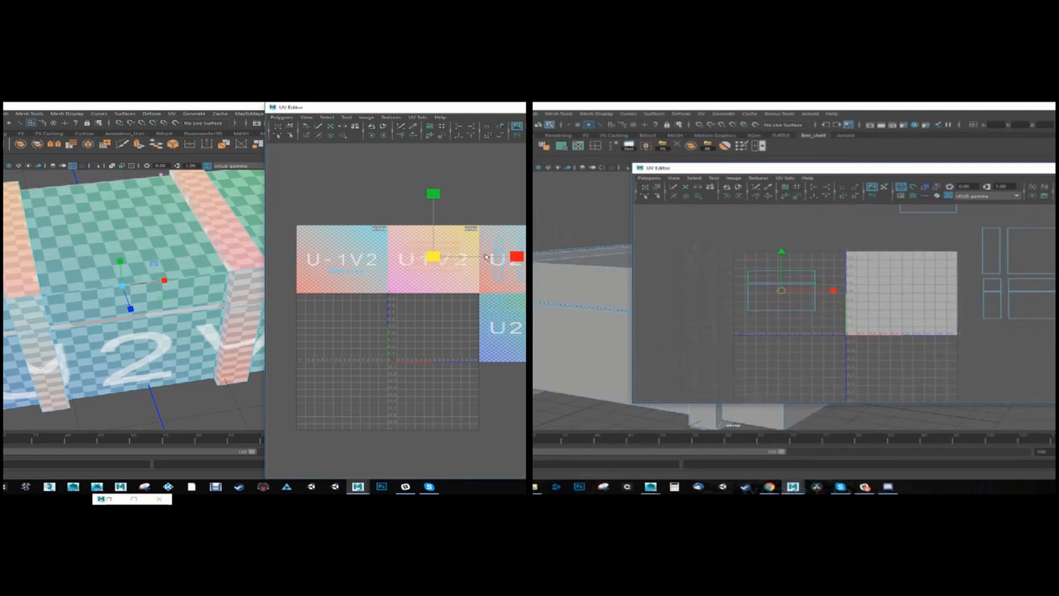
{"action": "left_click_drag", "start_coordinate": [443, 195], "coordinate": [441, 180]}
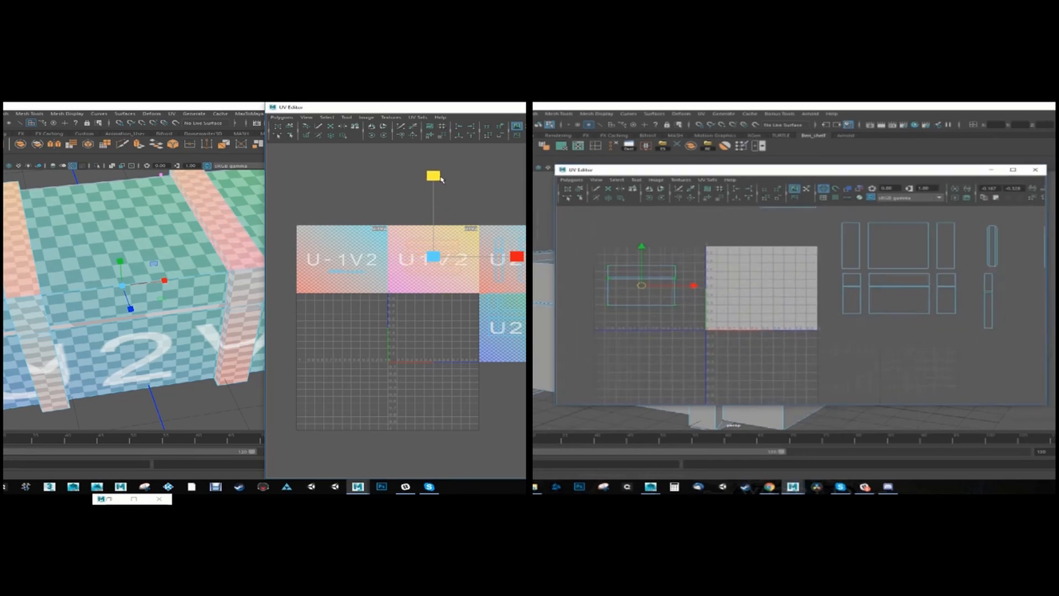
{"action": "left_click_drag", "start_coordinate": [436, 258], "coordinate": [440, 258]}
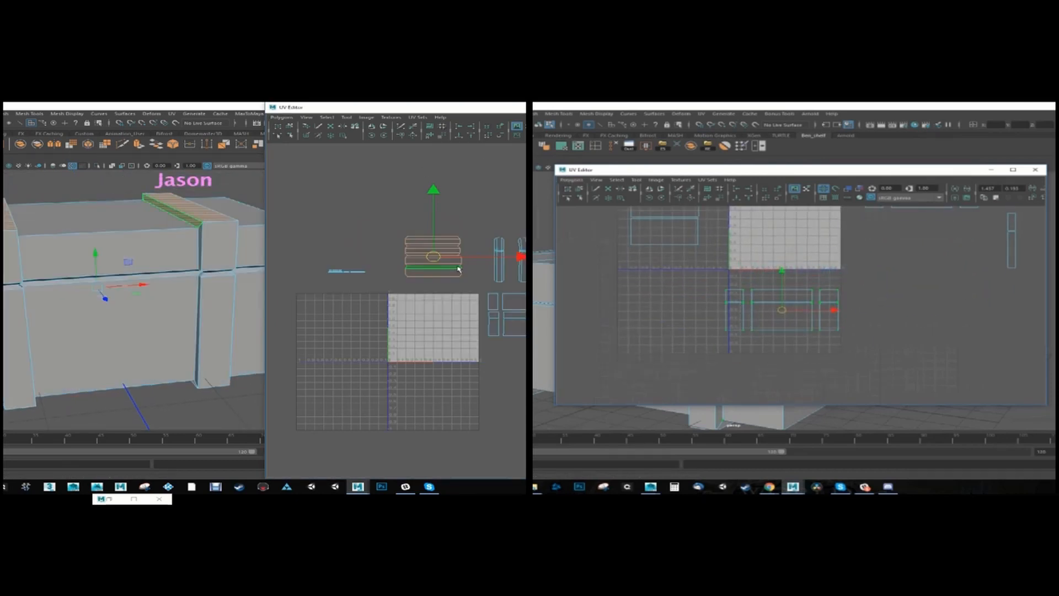
- Unfold the selected crate panel shells below the UV square
{"action": "left_click", "coordinate": [571, 179]}
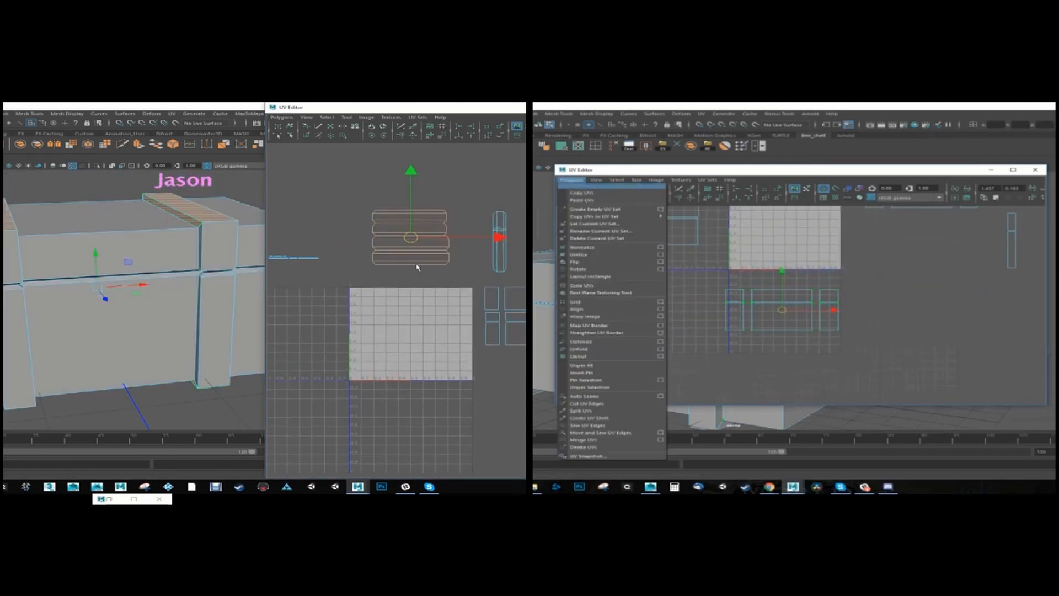
{"action": "left_click", "coordinate": [578, 349]}
- Bring the horizontal strap shells into the UV square and select the upright strap shells for rescaling and placement
{"action": "left_click_drag", "start_coordinate": [406, 191], "coordinate": [496, 334]}
{"action": "key", "text": "r"}
{"action": "key", "text": "w"}
{"action": "key", "text": "w"}
{"action": "right_click_drag", "start_coordinate": [496, 308], "coordinate": [499, 275], "text": "alt"}
{"action": "middle_click_drag", "start_coordinate": [477, 246], "coordinate": [471, 205], "text": "alt"}
{"action": "right_click_drag", "start_coordinate": [471, 205], "coordinate": [491, 206], "text": "alt"}
{"action": "mouse_move", "coordinate": [491, 206]}
{"action": "middle_mouse_down", "text": "alt"}
{"action": "mouse_move", "coordinate": [526, 206]}
{"action": "mouse_move", "coordinate": [492, 202]}
{"action": "middle_mouse_up", "text": "alt"}
- Move the small panel shell away from the unfolded group, next to the other small shell below the UV square
{"action": "left_click", "coordinate": [743, 286]}
{"action": "left_click_drag", "start_coordinate": [724, 301], "coordinate": [703, 312]}
{"action": "left_click_drag", "start_coordinate": [525, 301], "coordinate": [524, 307]}
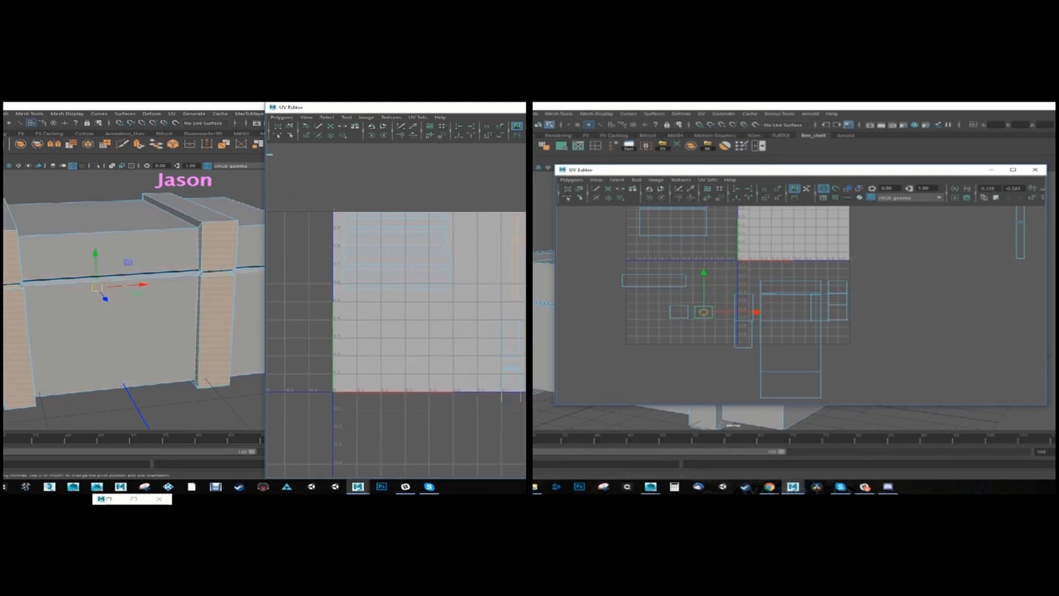
- Maximize the UV Editor, and set the two tall panel shells side by side, away from the overlapping group below the UV square
{"action": "left_click_drag", "start_coordinate": [489, 110], "coordinate": [196, 142]}
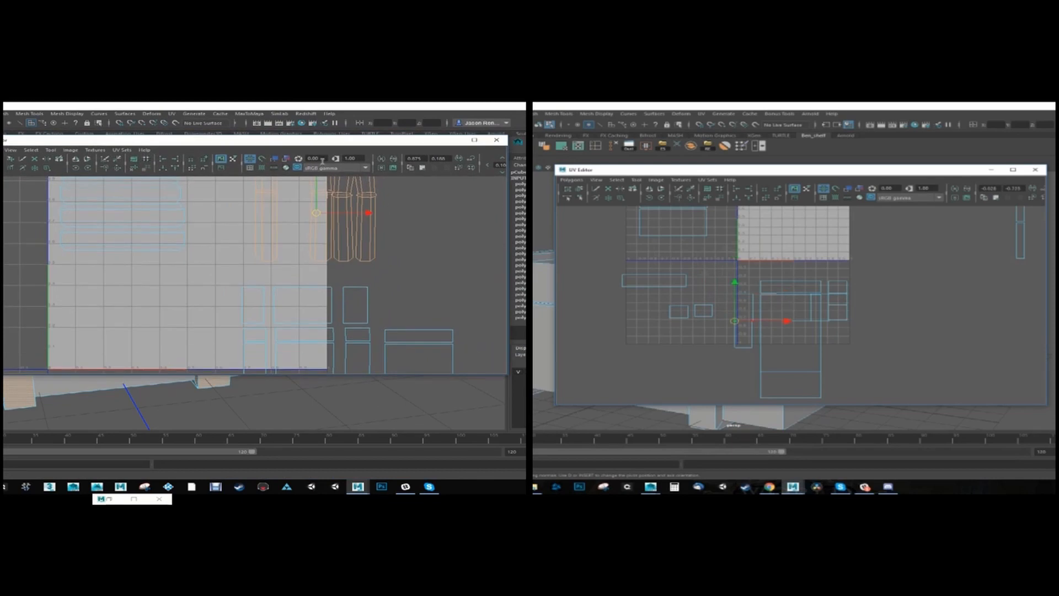
{"action": "left_click", "coordinate": [476, 140]}
{"action": "left_click_drag", "start_coordinate": [744, 307], "coordinate": [636, 323]}
{"action": "right_click_drag", "start_coordinate": [293, 274], "coordinate": [317, 225], "text": "alt"}
{"action": "left_click", "coordinate": [752, 320]}
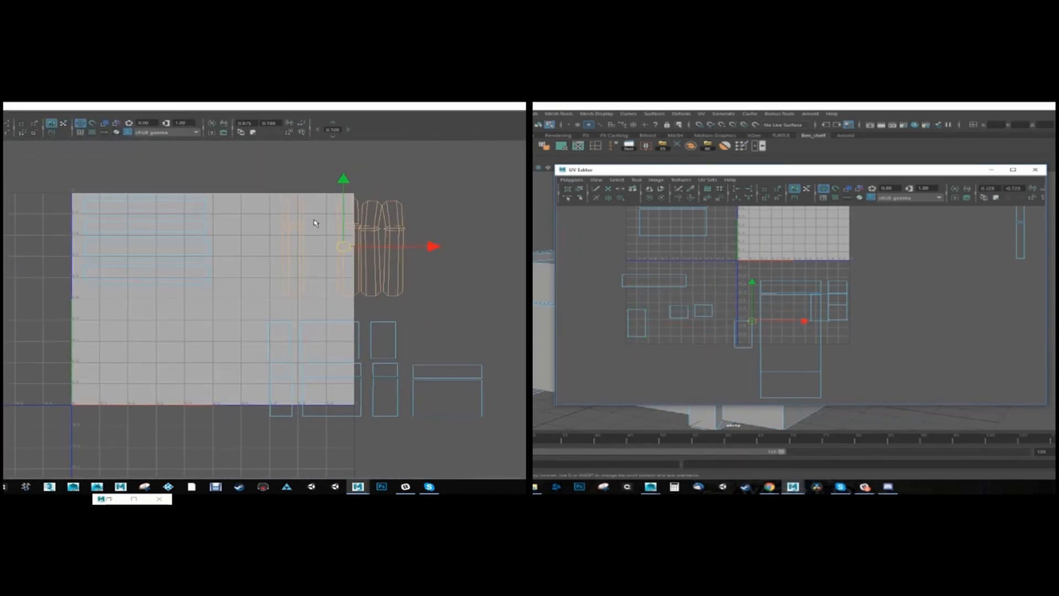
{"action": "right_click_drag", "start_coordinate": [736, 334], "coordinate": [767, 315], "text": "ctrl"}
{"action": "left_click_drag", "start_coordinate": [743, 334], "coordinate": [616, 321]}
- Shift the selected upright strap shells fully inside the UV square, beside the horizontal strap shells
{"action": "key", "text": "r"}
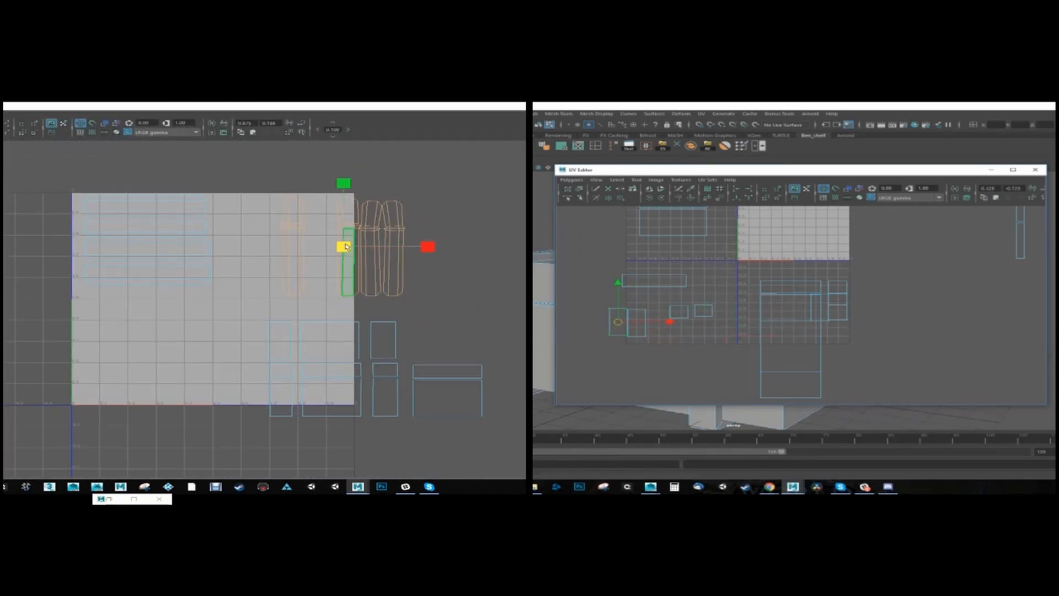
{"action": "key", "text": "w"}
{"action": "left_click_drag", "start_coordinate": [345, 247], "coordinate": [291, 244]}
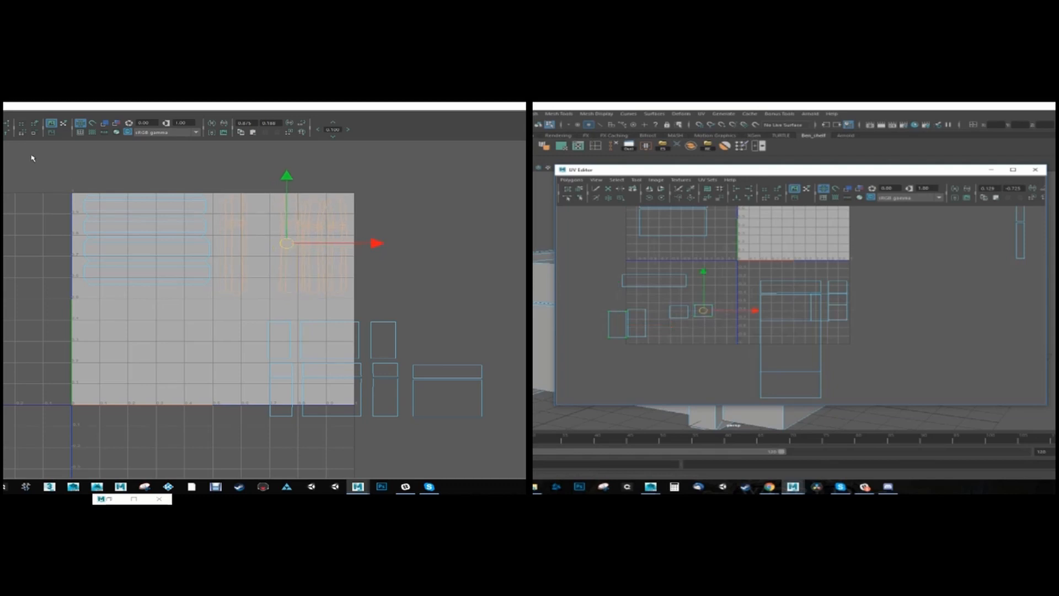
- Select the horizontal strap shells and try scaling them down uniformly
{"action": "left_click_drag", "start_coordinate": [47, 163], "coordinate": [216, 305]}
{"action": "key", "text": "e"}
{"action": "key", "text": "r"}
{"action": "left_click_drag", "start_coordinate": [147, 240], "coordinate": [86, 244]}
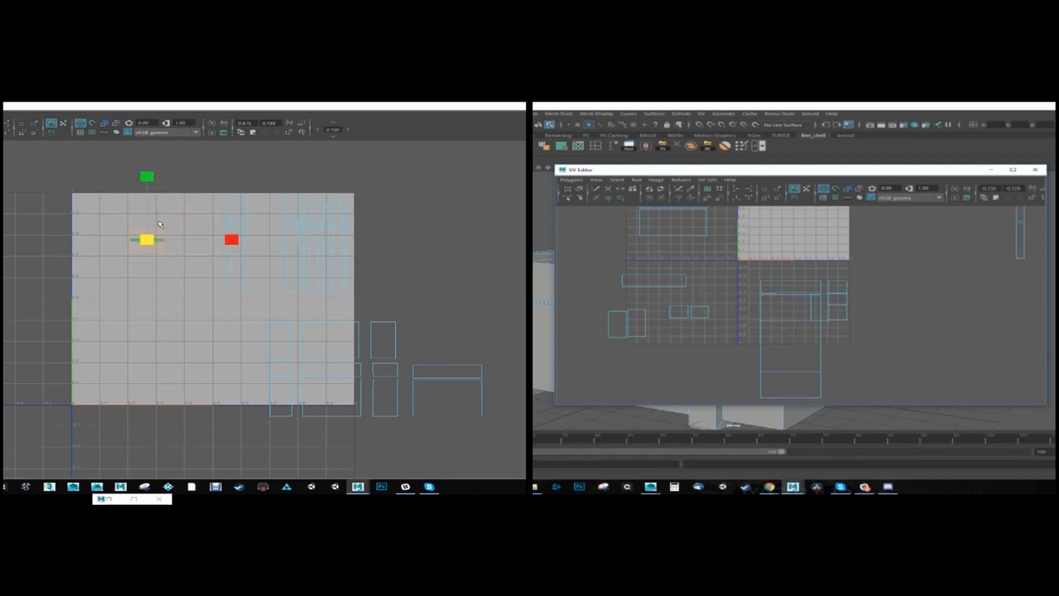
- Separate the wide strip shell, the large panel shell and a tall side shell within the group below the UV square
{"action": "middle_click_drag", "start_coordinate": [760, 320], "coordinate": [751, 315], "text": "alt"}
{"action": "key", "text": "w"}
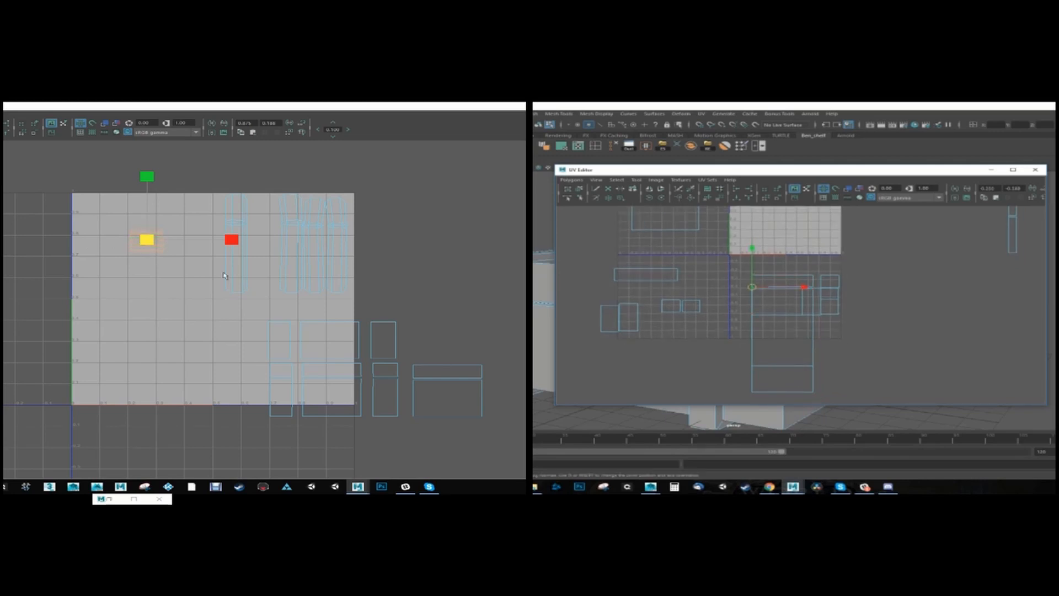
{"action": "key", "text": "alt+z"}
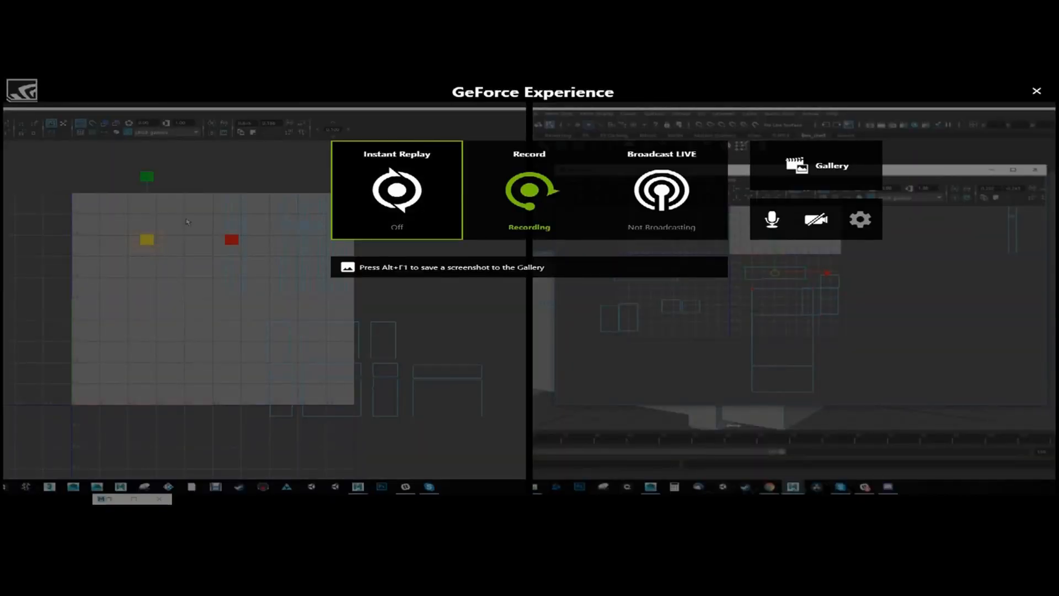
{"action": "key", "text": "alt+z"}
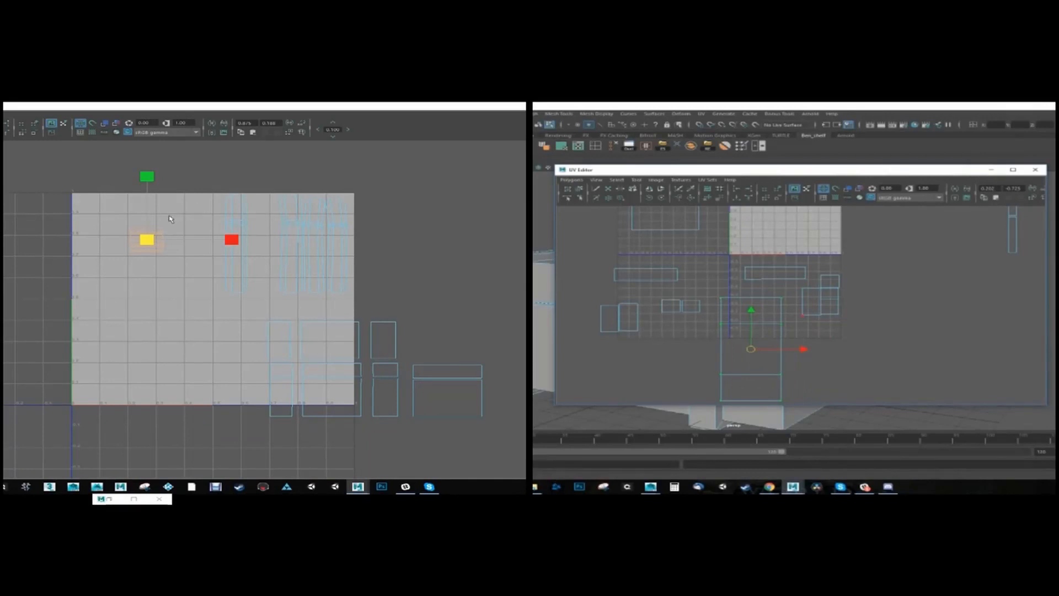
{"action": "left_click", "coordinate": [802, 288]}
{"action": "right_click", "coordinate": [813, 299]}
- Move the group of crate panel shells into the lower half of the UV square
{"action": "left_click_drag", "start_coordinate": [525, 443], "coordinate": [258, 327]}
{"action": "key", "text": "w"}
{"action": "left_click_drag", "start_coordinate": [374, 369], "coordinate": [197, 349]}
- Pull apart the remaining stacked side panel shells below the UV square, and bring the thin strip shell inside the UV square
{"action": "left_click", "coordinate": [821, 315]}
{"action": "right_click", "coordinate": [822, 325], "text": "ctrl"}
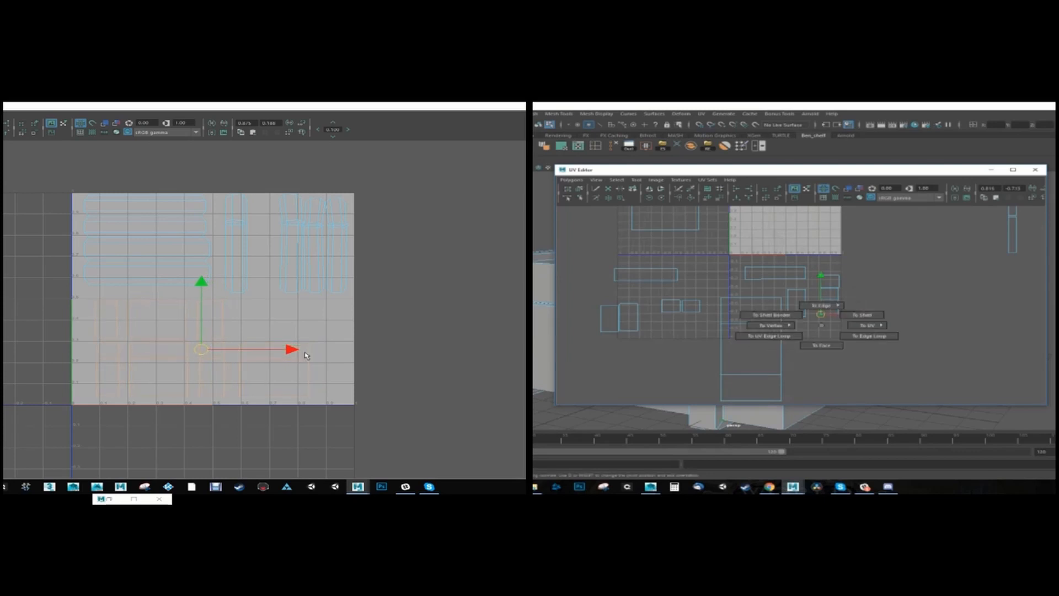
{"action": "left_click", "coordinate": [862, 314]}
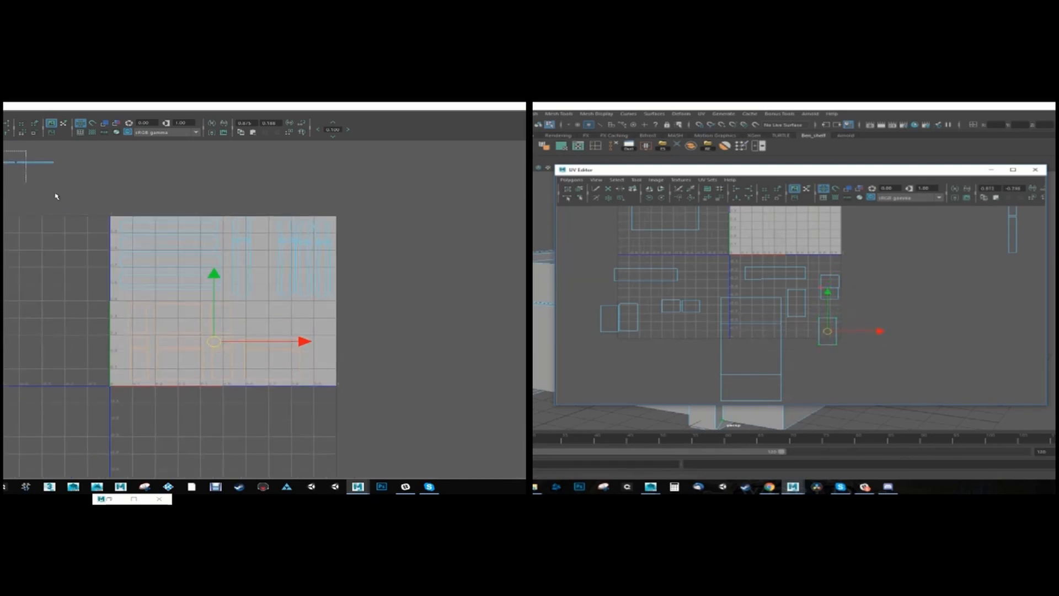
{"action": "left_click_drag", "start_coordinate": [5, 161], "coordinate": [280, 321]}
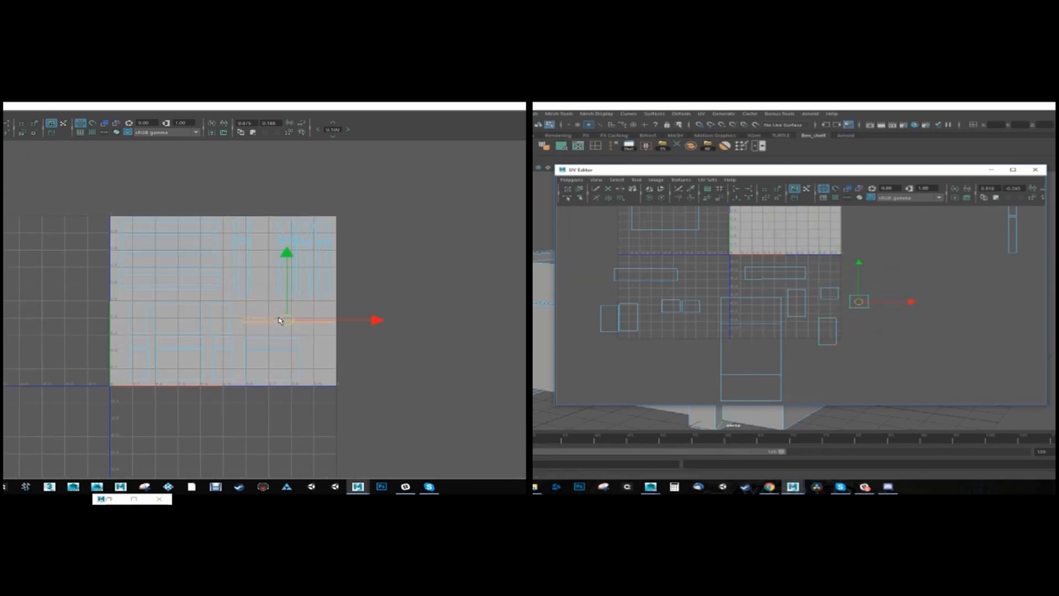
{"action": "left_click", "coordinate": [838, 286]}
{"action": "right_click_drag", "start_coordinate": [838, 298], "coordinate": [885, 287], "text": "ctrl"}
{"action": "left_click_drag", "start_coordinate": [864, 326], "coordinate": [864, 323]}
- Move the UV Editor window aside to reveal the crate in the viewport beside the separated panel shells
{"action": "middle_click_drag", "start_coordinate": [864, 323], "coordinate": [883, 387], "text": "alt"}
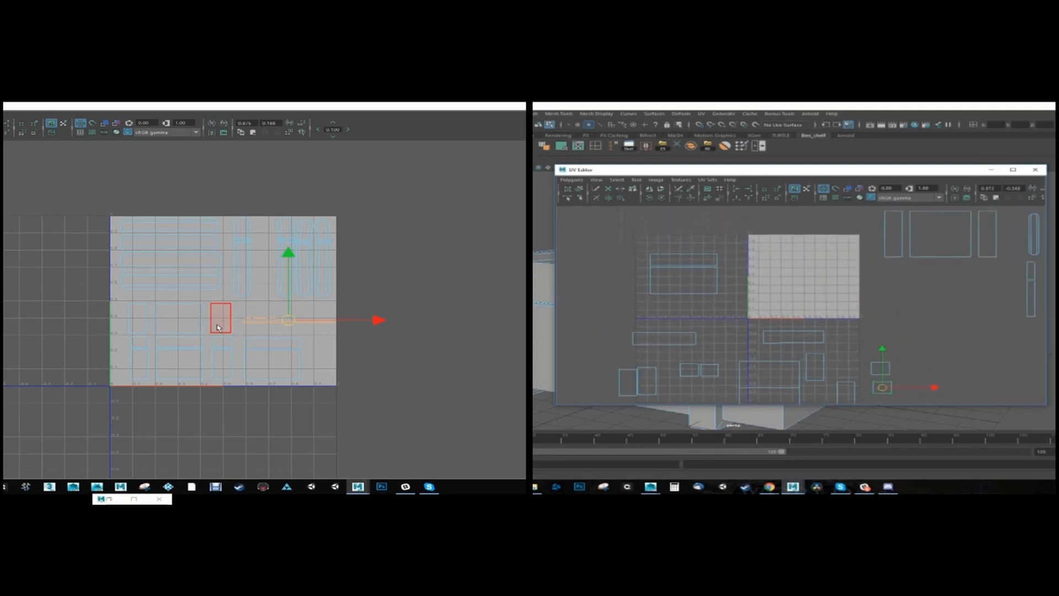
{"action": "scroll", "coordinate": [261, 274], "scroll_direction": "up", "scroll_amount": 1}
{"action": "middle_click_drag", "start_coordinate": [155, 282], "coordinate": [142, 278], "text": "alt"}
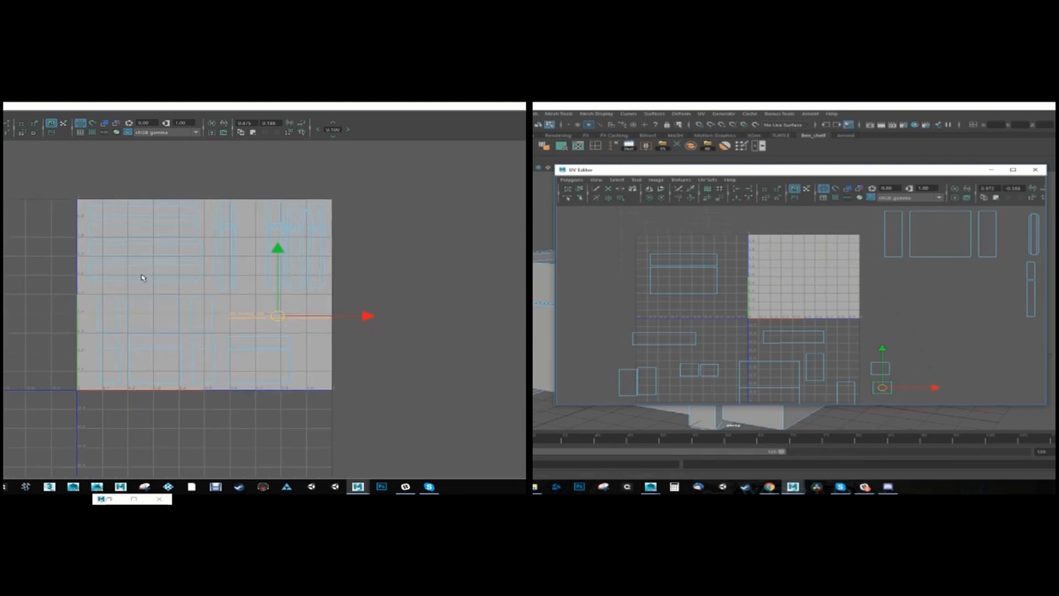
{"action": "middle_click_drag", "start_coordinate": [882, 387], "coordinate": [894, 353], "text": "alt"}
{"action": "left_click", "coordinate": [194, 282]}
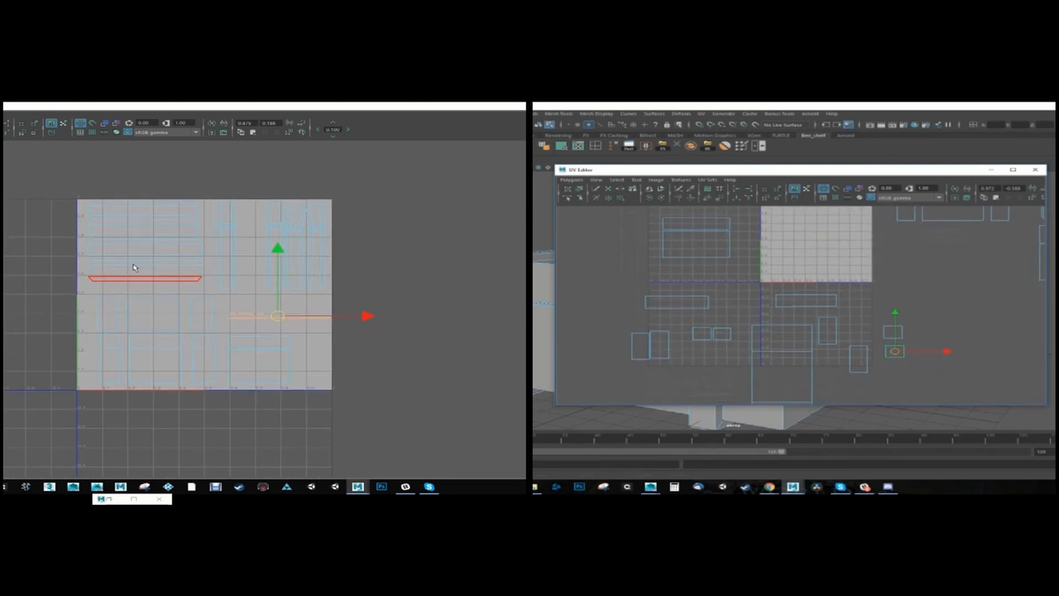
{"action": "scroll", "coordinate": [196, 280], "scroll_direction": "up", "scroll_amount": 1}
{"action": "scroll", "coordinate": [242, 236], "scroll_direction": "up", "scroll_amount": 1}
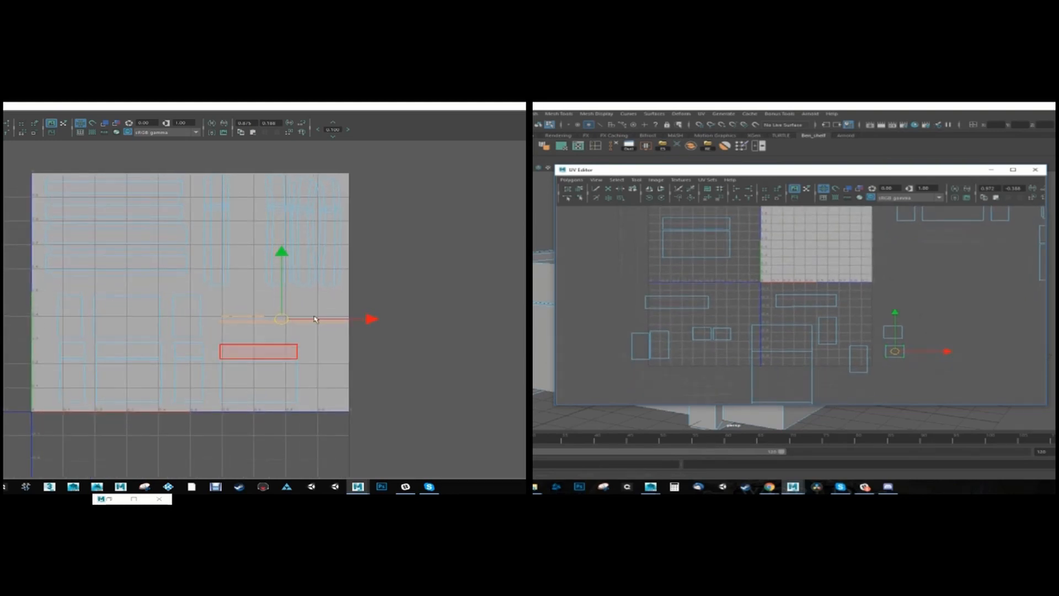
{"action": "left_click", "coordinate": [893, 332], "text": "shift"}
{"action": "left_click_drag", "start_coordinate": [684, 170], "coordinate": [897, 171]}
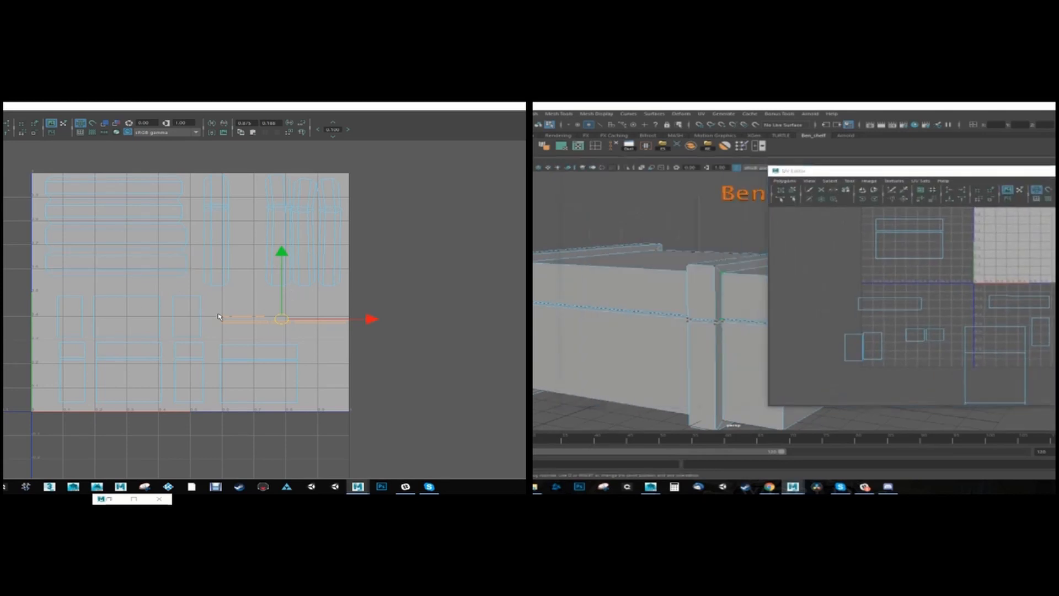
{"action": "scroll", "coordinate": [662, 309], "scroll_direction": "down", "scroll_amount": 3}
{"action": "left_click_drag", "start_coordinate": [683, 314], "coordinate": [648, 312], "text": "alt"}
- Adjust the vertical position of the lowest horizontal strap shell to space it from its neighbours in the UV square
{"action": "left_click", "coordinate": [122, 265]}
{"action": "middle_click_drag", "start_coordinate": [992, 337], "coordinate": [893, 301], "text": "alt"}
{"action": "scroll", "coordinate": [912, 306], "scroll_direction": "up", "scroll_amount": 3}
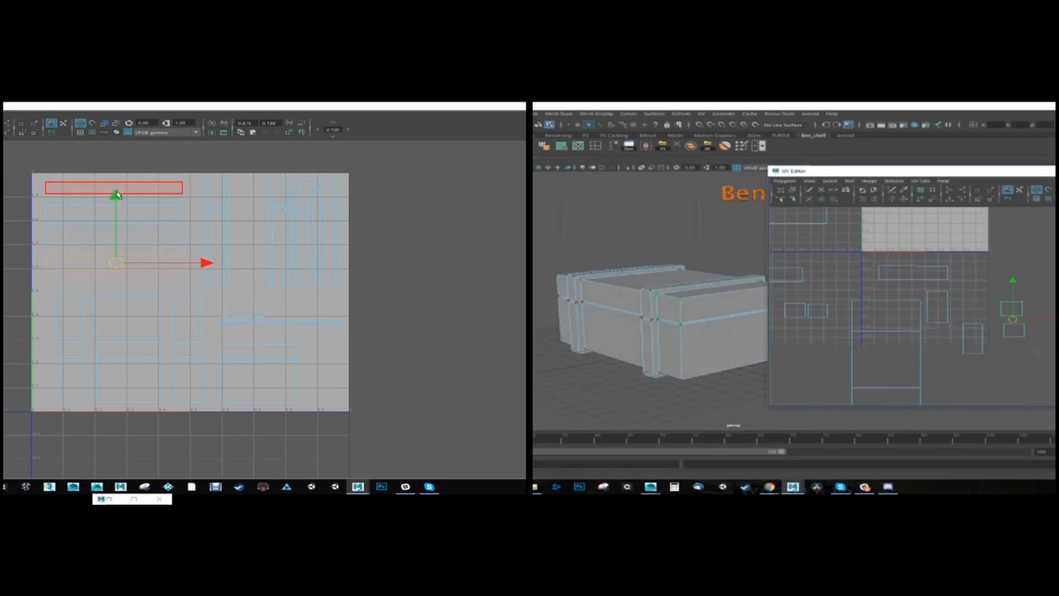
{"action": "left_click_drag", "start_coordinate": [116, 196], "coordinate": [116, 200]}
{"action": "middle_click_drag", "start_coordinate": [912, 307], "coordinate": [884, 301], "text": "alt"}
{"action": "scroll", "coordinate": [169, 250], "scroll_direction": "up", "scroll_amount": 4}
{"action": "middle_click_drag", "start_coordinate": [169, 249], "coordinate": [320, 306], "text": "alt"}
- Stack the two small panel shells beside the grid by snapping one shell's corner UVs onto the other's
{"action": "left_click_drag", "start_coordinate": [991, 325], "coordinate": [988, 293]}
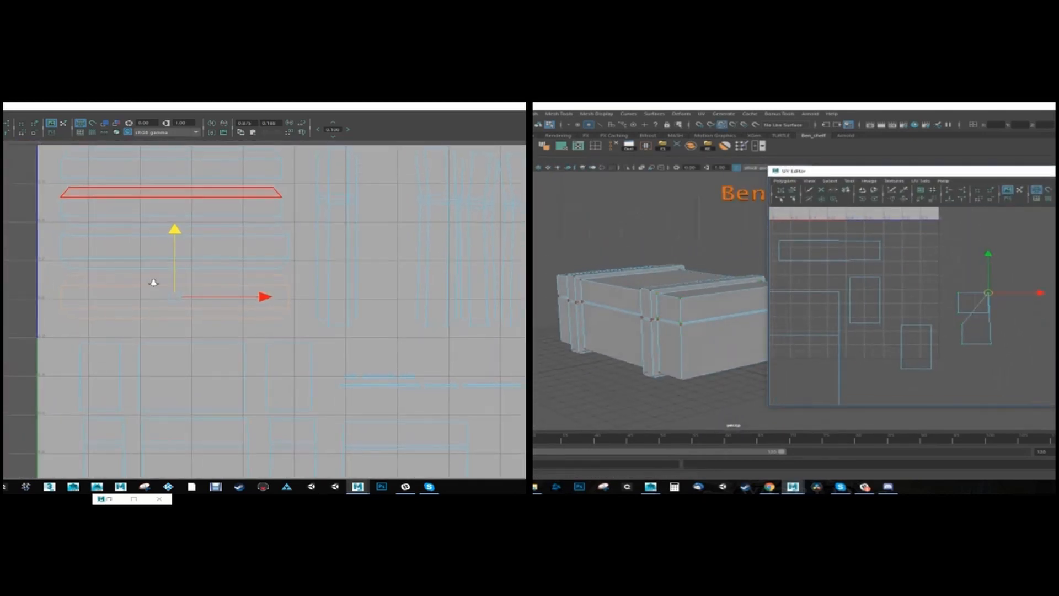
{"action": "right_click_drag", "start_coordinate": [154, 284], "coordinate": [234, 293], "text": "alt"}
{"action": "scroll", "coordinate": [987, 297], "scroll_direction": "up", "scroll_amount": 1}
{"action": "left_click_drag", "start_coordinate": [982, 343], "coordinate": [993, 354]}
{"action": "left_click_drag", "start_coordinate": [988, 349], "coordinate": [951, 291]}
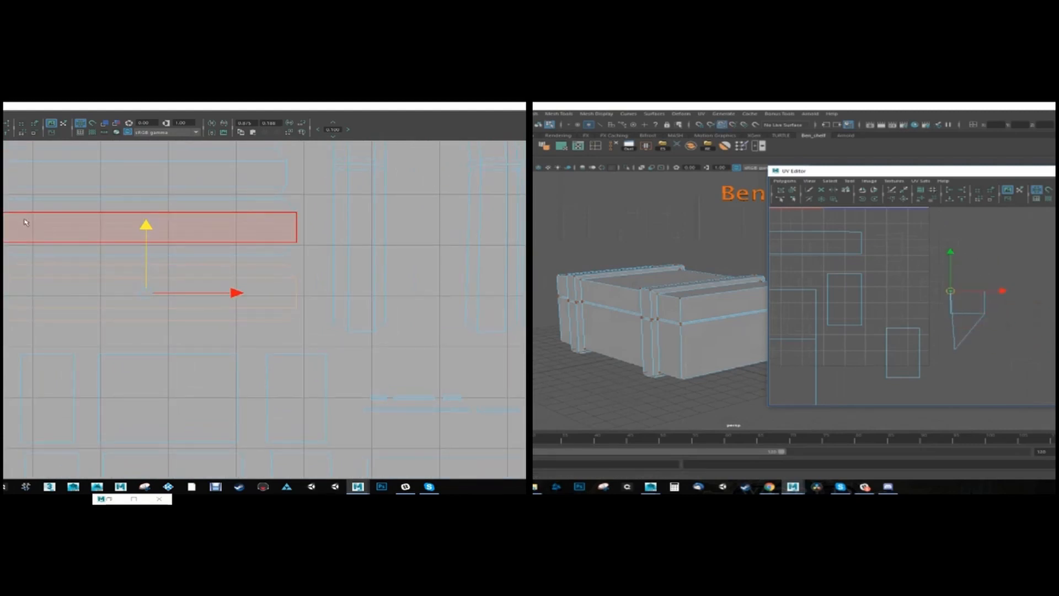
{"action": "left_click", "coordinate": [37, 226]}
{"action": "left_click_drag", "start_coordinate": [949, 340], "coordinate": [950, 313]}
- Space the upper horizontal strap shells apart vertically near the top of the UV square
{"action": "middle_click_drag", "start_coordinate": [950, 314], "coordinate": [1050, 318], "text": "alt"}
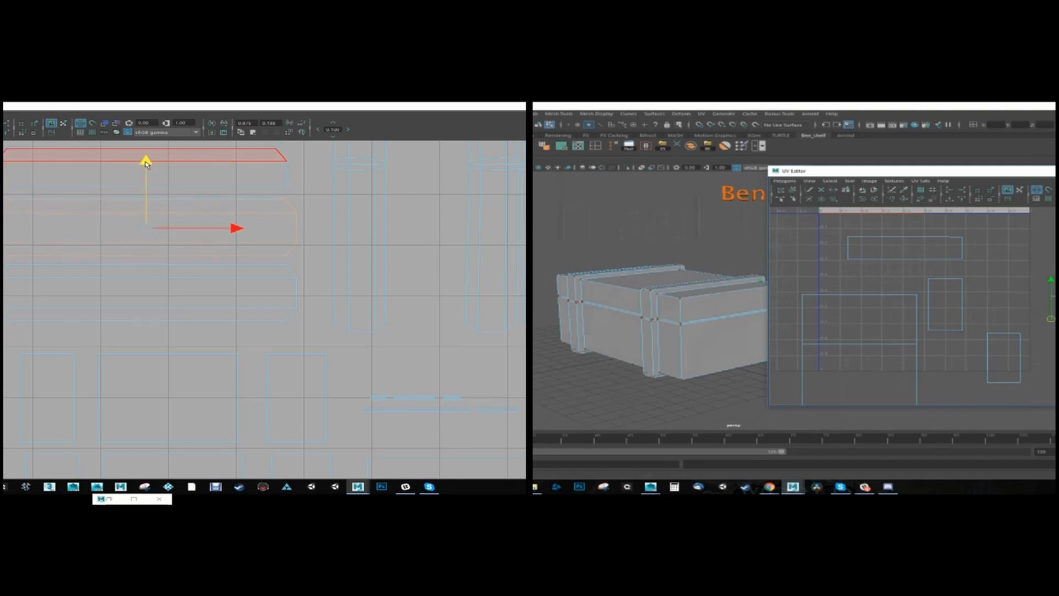
{"action": "middle_click_drag", "start_coordinate": [927, 303], "coordinate": [1020, 306], "text": "alt"}
{"action": "left_click_drag", "start_coordinate": [145, 170], "coordinate": [145, 167]}
{"action": "middle_click_drag", "start_coordinate": [181, 241], "coordinate": [188, 314], "text": "alt"}
{"action": "key", "text": "v"}
{"action": "left_click", "coordinate": [110, 196]}
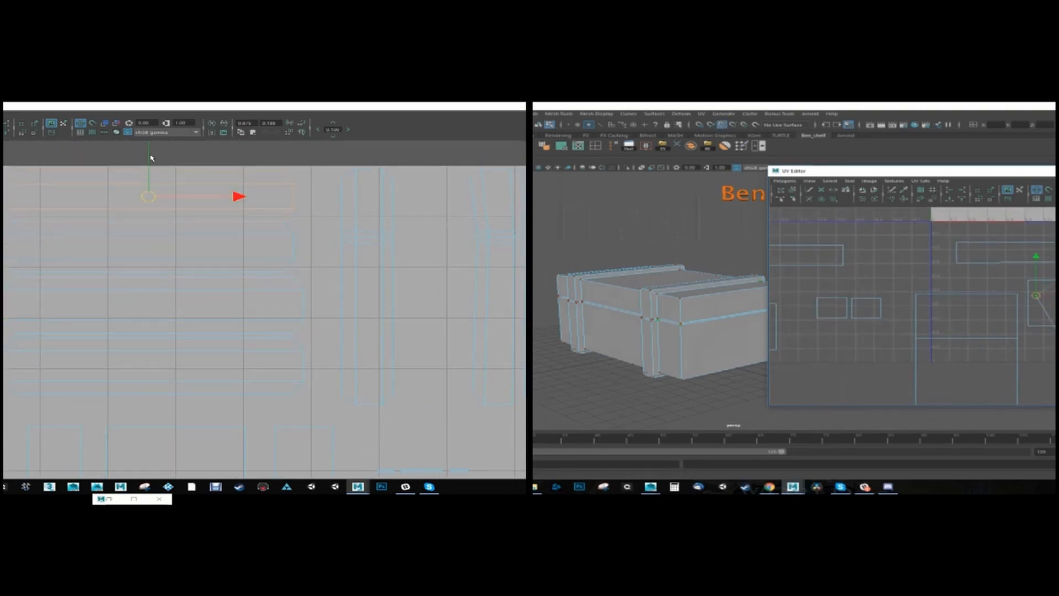
{"action": "left_click", "coordinate": [235, 244]}
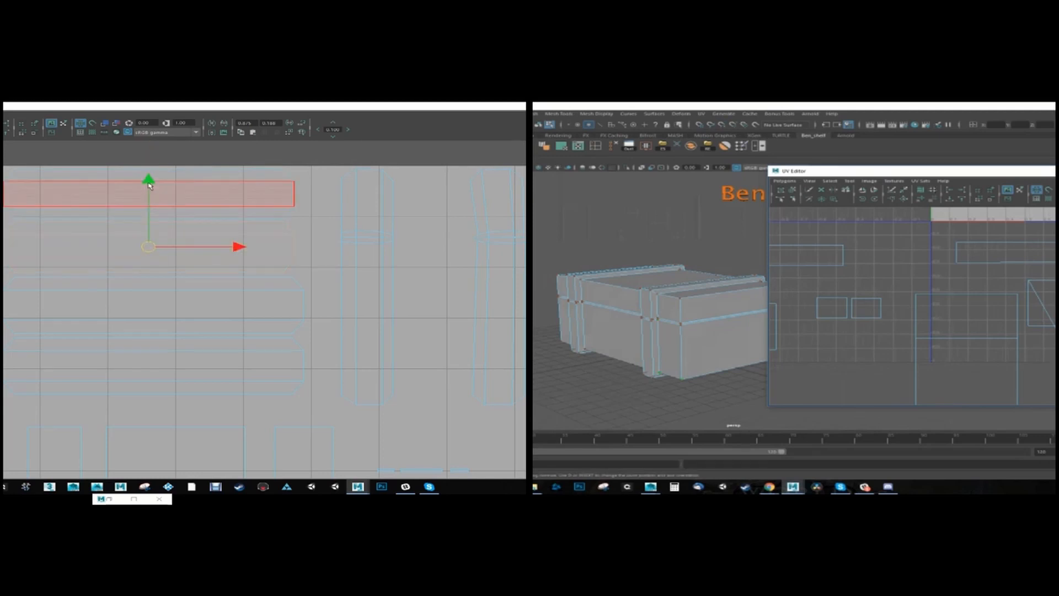
- Stack the other pair of adjacent small panel shells below the UV square by snapping their corner UVs together
{"action": "middle_click_drag", "start_coordinate": [927, 303], "coordinate": [970, 301], "text": "alt"}
{"action": "scroll", "coordinate": [912, 306], "scroll_direction": "down", "scroll_amount": 2}
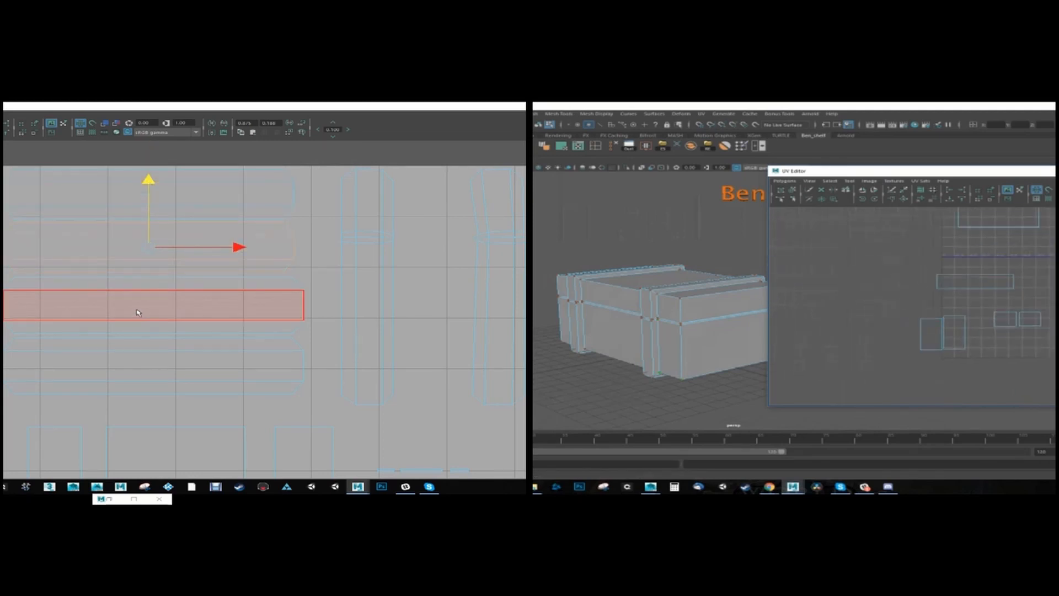
{"action": "left_click", "coordinate": [944, 280]}
{"action": "left_click_drag", "start_coordinate": [944, 281], "coordinate": [911, 298]}
{"action": "left_click", "coordinate": [944, 298]}
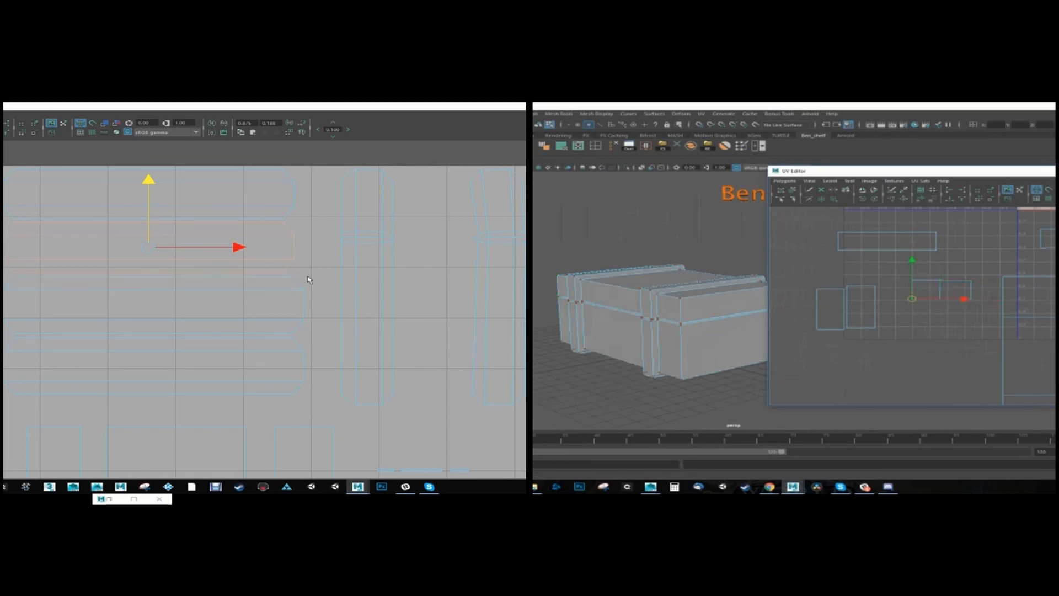
{"action": "left_click_drag", "start_coordinate": [970, 280], "coordinate": [956, 280]}
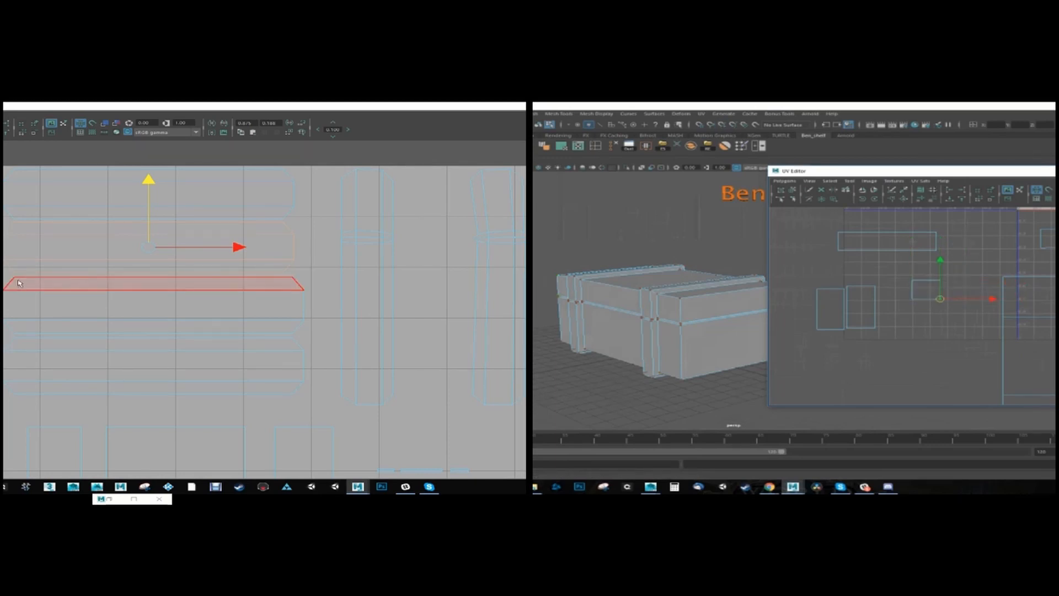
- Snap the wide strip shell's corner UVs onto the matching strip below the UV square so the two overlap
{"action": "left_click", "coordinate": [937, 232]}
{"action": "middle_click_drag", "start_coordinate": [937, 233], "coordinate": [900, 245], "text": "alt"}
{"action": "left_click_drag", "start_coordinate": [900, 244], "coordinate": [1056, 246]}
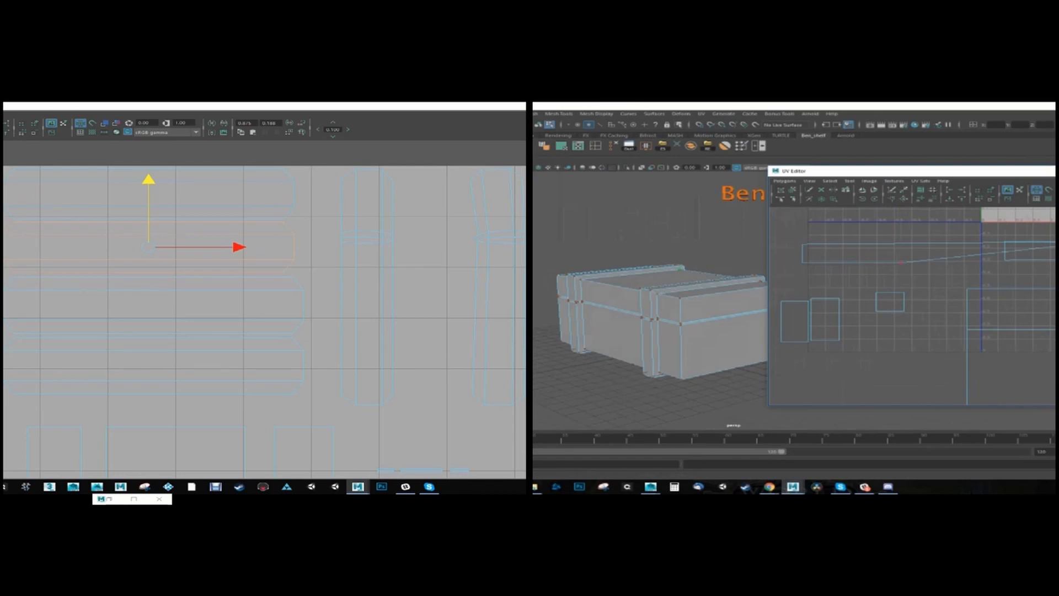
{"action": "left_click_drag", "start_coordinate": [900, 263], "coordinate": [1056, 260]}
{"action": "left_click_drag", "start_coordinate": [803, 262], "coordinate": [1004, 260]}
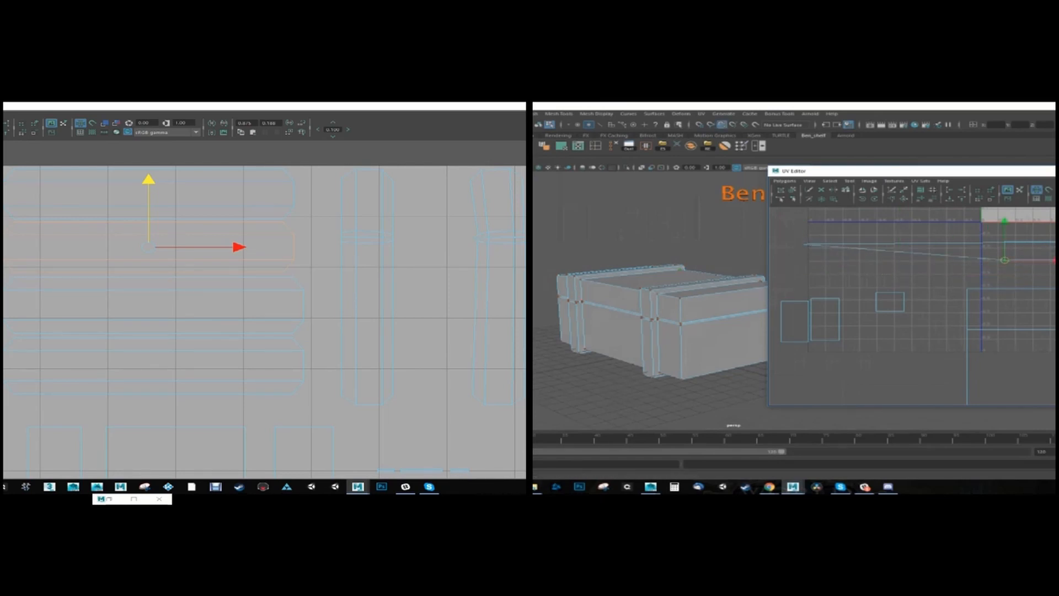
{"action": "scroll", "coordinate": [132, 298], "scroll_direction": "down", "scroll_amount": 1}
{"action": "middle_click_drag", "start_coordinate": [132, 297], "coordinate": [114, 239], "text": "alt"}
{"action": "left_click", "coordinate": [803, 244]}
{"action": "left_click_drag", "start_coordinate": [804, 244], "coordinate": [1004, 242]}
{"action": "middle_click_drag", "start_coordinate": [114, 239], "coordinate": [111, 215], "text": "alt"}
{"action": "right_click_drag", "start_coordinate": [126, 258], "coordinate": [155, 271], "text": "alt"}
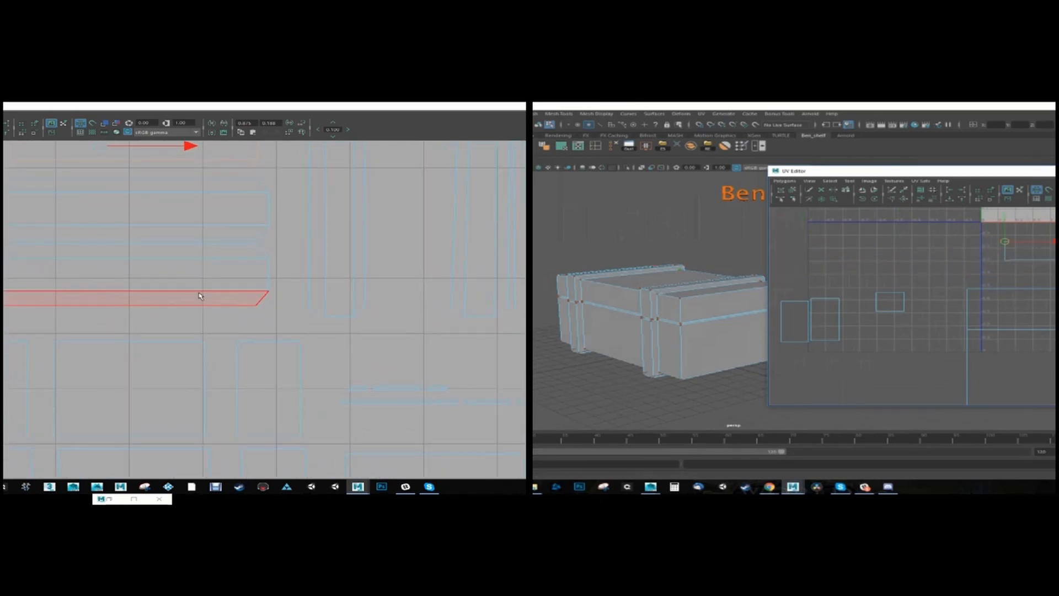
- Stack the two tall panel shells by snapping the outer shell's corner UVs onto the neighbouring shell's corners
{"action": "left_click", "coordinate": [809, 301]}
{"action": "mouse_move", "coordinate": [809, 301]}
{"action": "left_mouse_down"}
{"action": "mouse_move", "coordinate": [839, 298]}
{"action": "mouse_move", "coordinate": [811, 298]}
{"action": "left_mouse_up"}
{"action": "left_click", "coordinate": [781, 301]}
{"action": "left_click", "coordinate": [809, 341]}
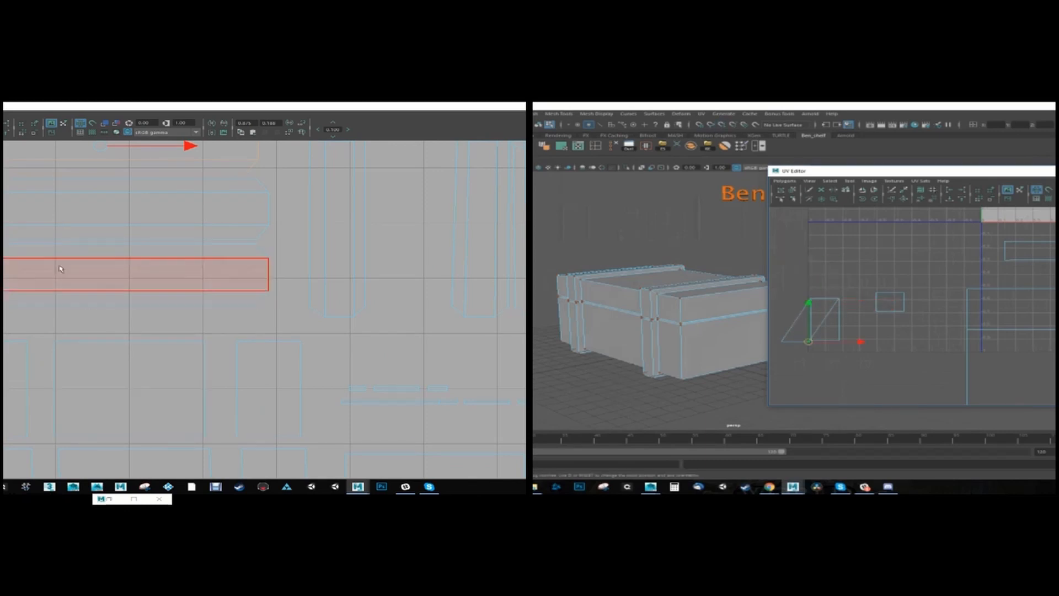
{"action": "mouse_move", "coordinate": [809, 342]}
{"action": "left_mouse_down"}
{"action": "mouse_move", "coordinate": [839, 341]}
{"action": "mouse_move", "coordinate": [811, 340]}
{"action": "left_mouse_up"}
{"action": "left_click", "coordinate": [781, 341]}
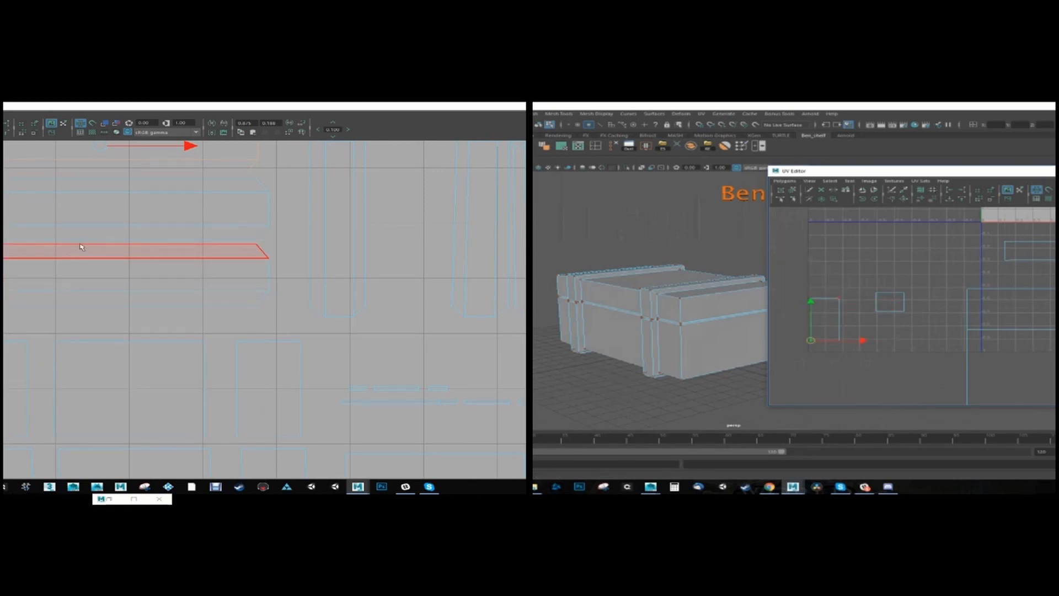
{"action": "left_click", "coordinate": [839, 298]}
- Convert the large three-section panel shell's selection to faces and bring the crate's underside into view to locate them
{"action": "scroll", "coordinate": [911, 306], "scroll_direction": "down", "scroll_amount": 3}
{"action": "middle_click_drag", "start_coordinate": [948, 315], "coordinate": [892, 306], "text": "alt"}
{"action": "left_click", "coordinate": [917, 286]}
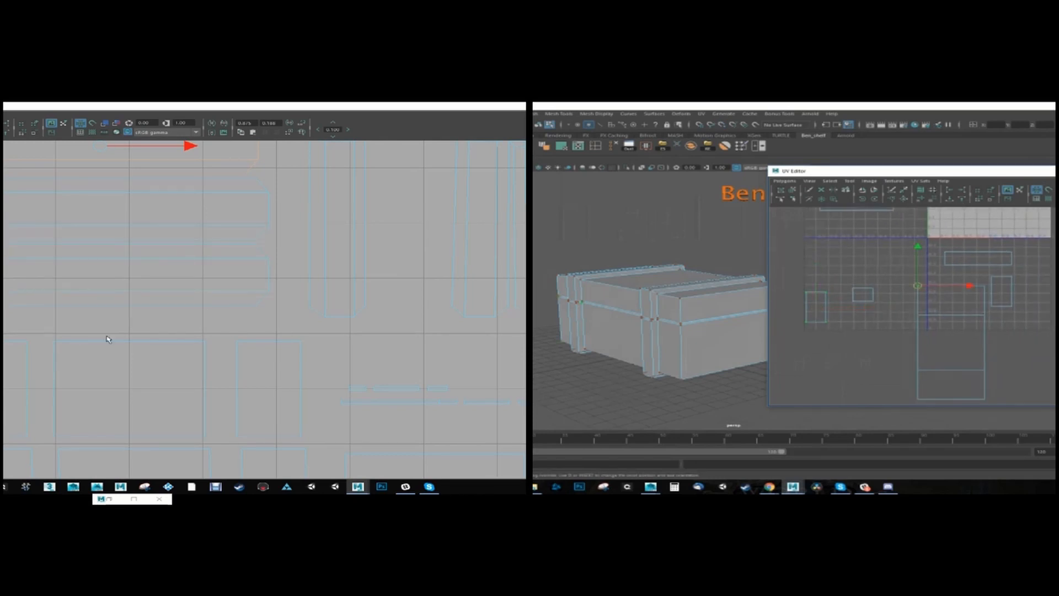
{"action": "right_click_drag", "start_coordinate": [919, 289], "coordinate": [920, 309], "text": "ctrl"}
{"action": "left_click_drag", "start_coordinate": [668, 342], "coordinate": [663, 266], "text": "alt"}
{"action": "scroll", "coordinate": [237, 319], "scroll_direction": "down", "scroll_amount": 2}
{"action": "scroll", "coordinate": [237, 320], "scroll_direction": "down", "scroll_amount": 2}
{"action": "right_click_drag", "start_coordinate": [894, 325], "coordinate": [894, 347], "text": "ctrl"}
{"action": "left_click_drag", "start_coordinate": [654, 248], "coordinate": [649, 276], "text": "alt"}
{"action": "scroll", "coordinate": [617, 295], "scroll_direction": "up", "scroll_amount": 4}
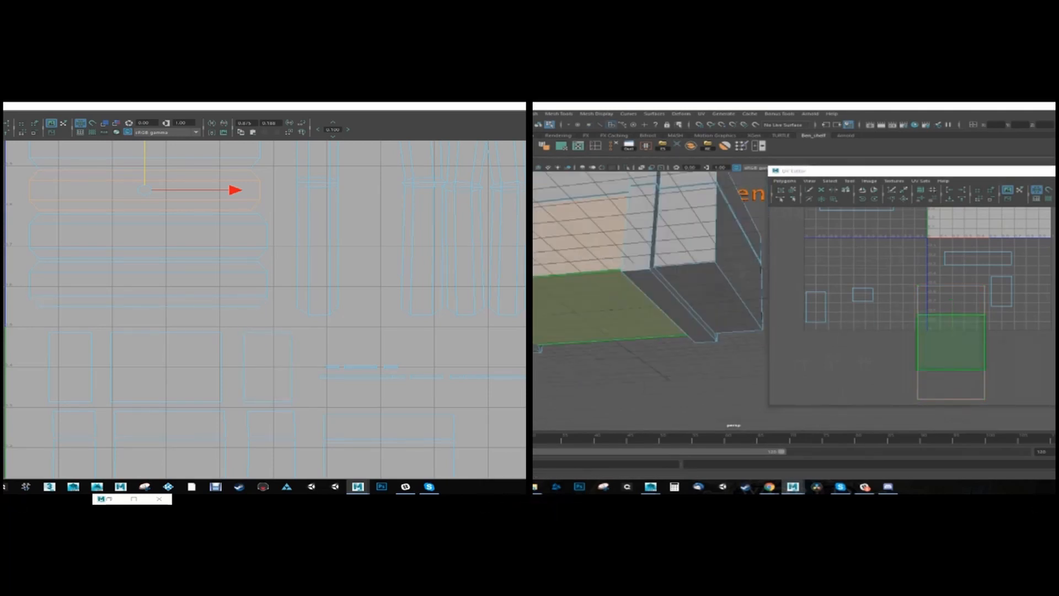
- Cut the UVs along the crate's lower edge, between the side and bottom panels of the large shell
{"action": "right_click_drag", "start_coordinate": [569, 286], "coordinate": [570, 267]}
{"action": "left_click", "coordinate": [784, 180]}
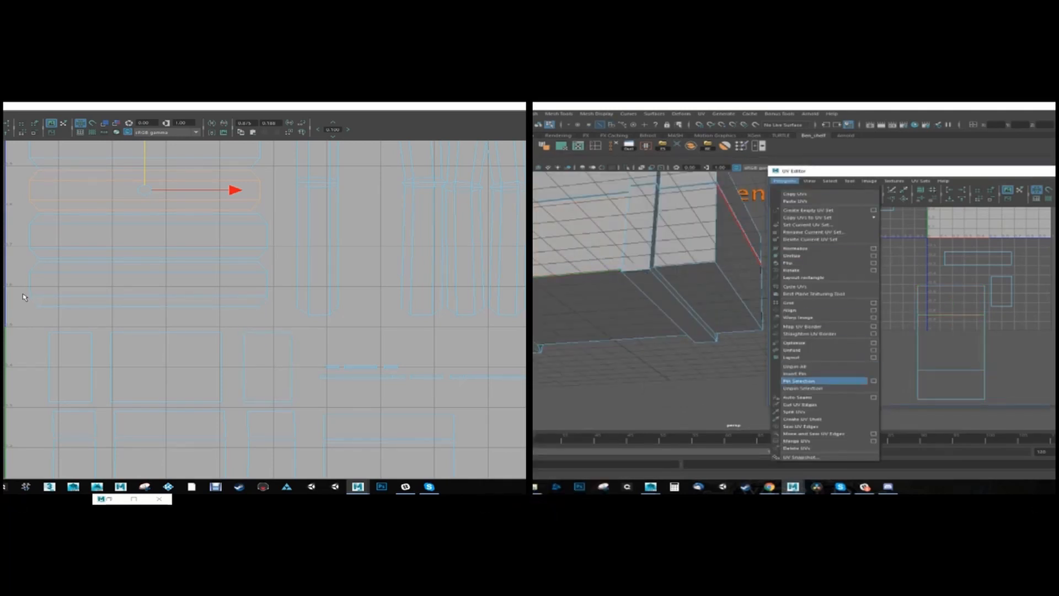
{"action": "left_click", "coordinate": [822, 404]}
{"action": "scroll", "coordinate": [958, 309], "scroll_direction": "down", "scroll_amount": 1}
{"action": "scroll", "coordinate": [941, 355], "scroll_direction": "down", "scroll_amount": 2}
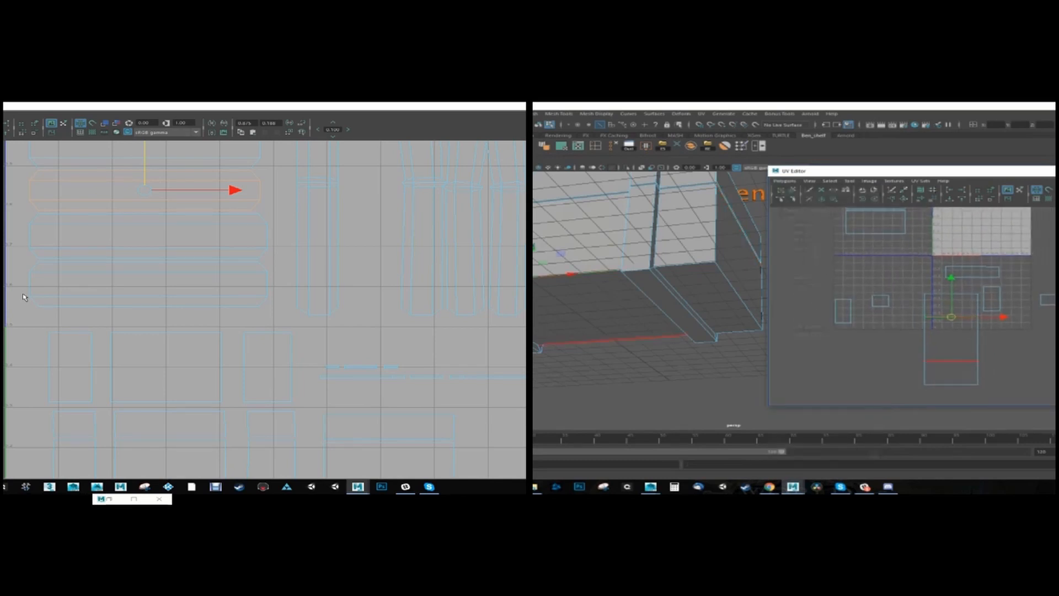
{"action": "left_click", "coordinate": [629, 353]}
{"action": "scroll", "coordinate": [629, 342], "scroll_direction": "down", "scroll_amount": 3}
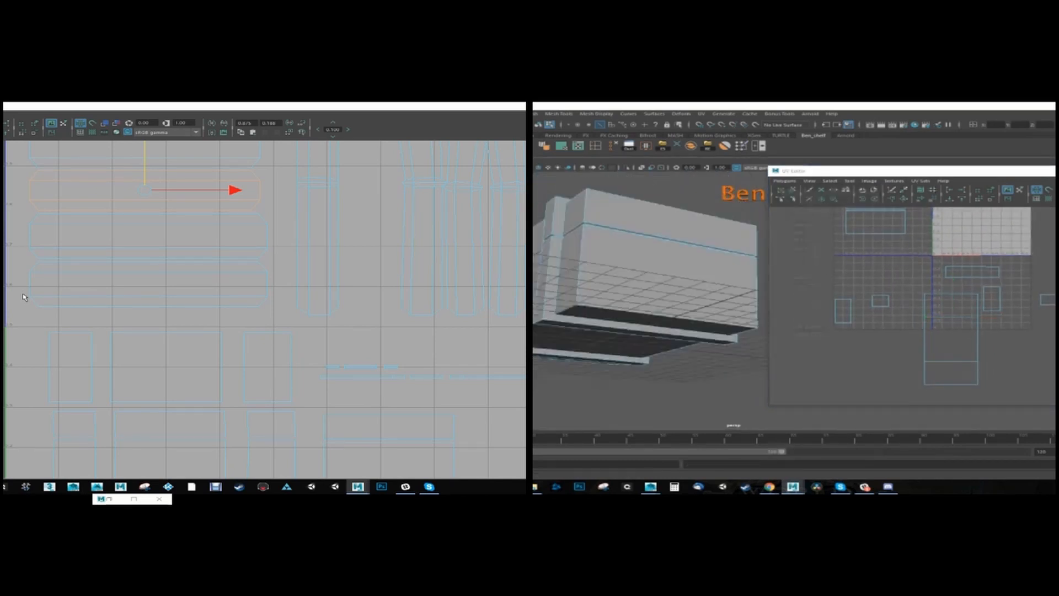
- Cut the UVs along the crate's opposite lower edge, between the large shell's remaining side panel and its bottom panel
{"action": "left_click_drag", "start_coordinate": [629, 331], "coordinate": [695, 355], "text": "alt"}
{"action": "right_click_drag", "start_coordinate": [384, 335], "coordinate": [307, 317], "text": "alt"}
{"action": "left_click", "coordinate": [742, 333]}
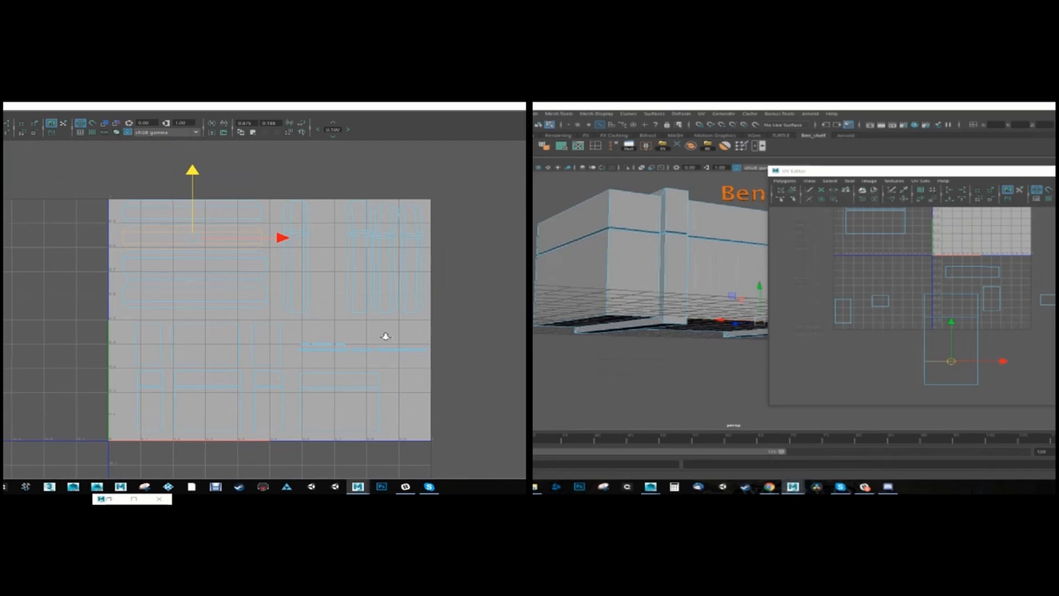
{"action": "right_click_drag", "start_coordinate": [386, 335], "coordinate": [105, 324], "text": "alt"}
{"action": "left_click", "coordinate": [784, 181]}
{"action": "left_click", "coordinate": [800, 405]}
- Select the two cut-off side-panel shells in turn and move each clear of the large bottom panel shell
{"action": "middle_click_drag", "start_coordinate": [263, 333], "coordinate": [215, 324], "text": "alt"}
{"action": "right_click_drag", "start_coordinate": [1002, 329], "coordinate": [1030, 329]}
{"action": "left_click", "coordinate": [977, 293]}
{"action": "right_click_drag", "start_coordinate": [978, 295], "coordinate": [977, 278], "text": "ctrl"}
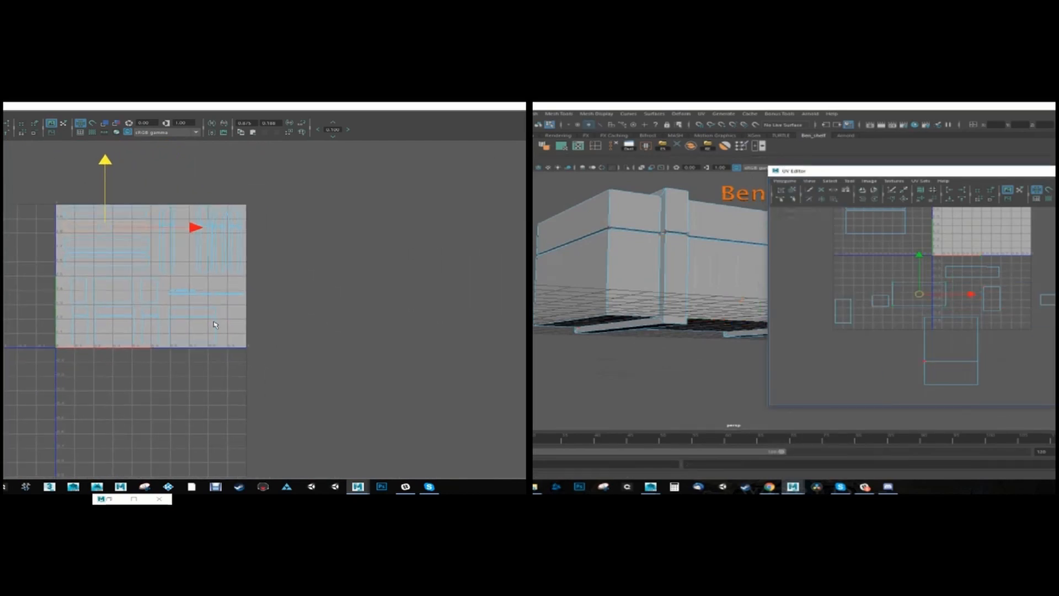
{"action": "left_click", "coordinate": [977, 361]}
{"action": "right_click_drag", "start_coordinate": [978, 371], "coordinate": [1019, 362], "text": "ctrl"}
{"action": "left_click_drag", "start_coordinate": [951, 372], "coordinate": [1004, 374]}
{"action": "right_click_drag", "start_coordinate": [1004, 373], "coordinate": [987, 373], "text": "alt"}
{"action": "middle_click_drag", "start_coordinate": [987, 374], "coordinate": [981, 381], "text": "alt"}
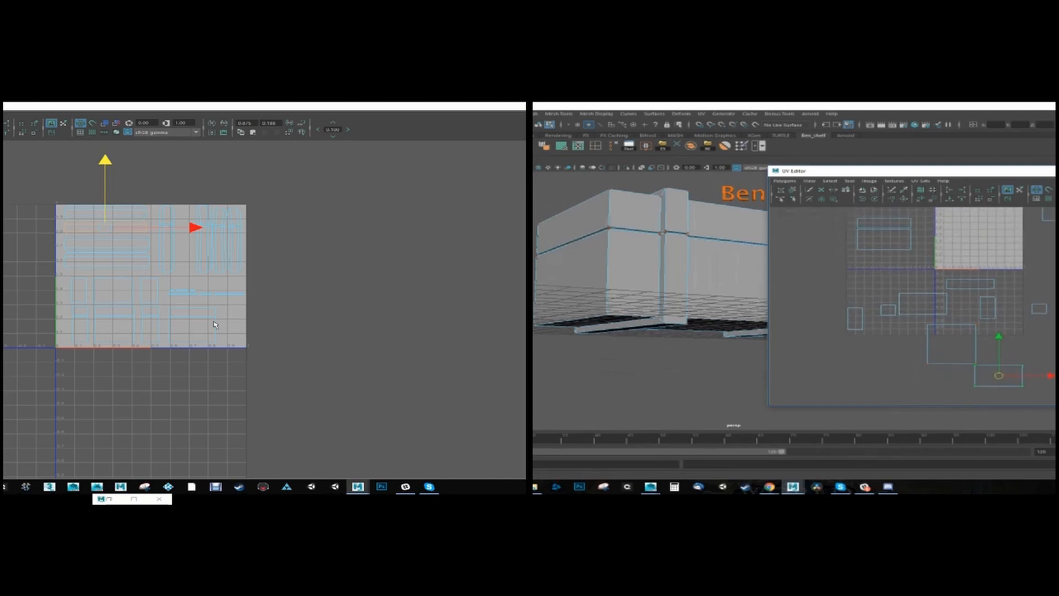
- Place the two separated side-panel shells one above the other beside the bottom panel shell
{"action": "left_click_drag", "start_coordinate": [998, 376], "coordinate": [899, 357]}
{"action": "left_click", "coordinate": [899, 293]}
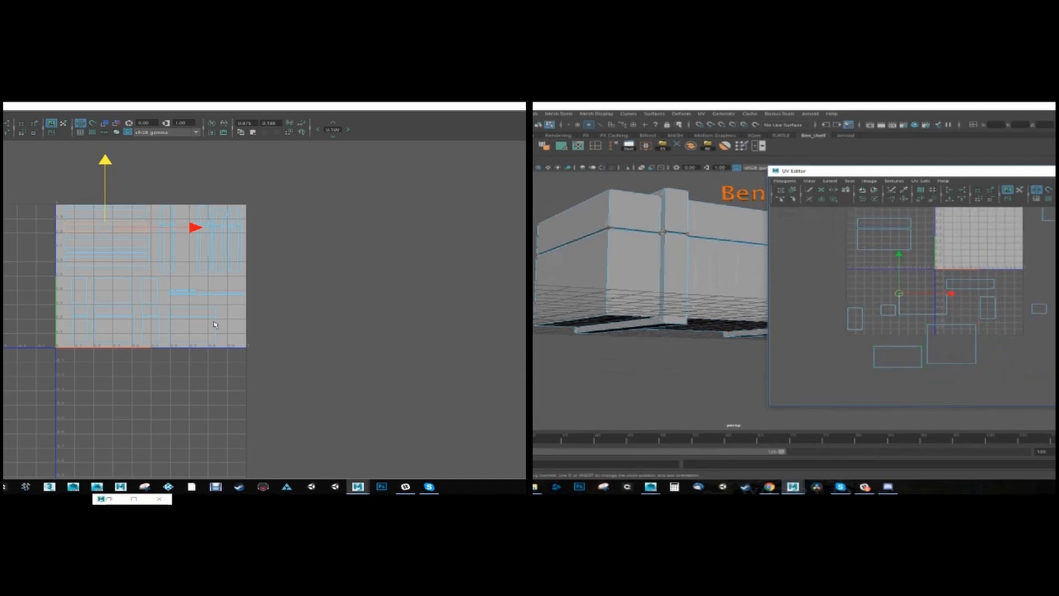
{"action": "right_click_drag", "start_coordinate": [900, 294], "coordinate": [937, 292], "text": "ctrl"}
{"action": "left_click_drag", "start_coordinate": [911, 318], "coordinate": [878, 351]}
- Check the side-panel faces on the crate, and stack their two shells by snapping the lower shell's corner UVs onto the upper one's
{"action": "right_click_drag", "start_coordinate": [888, 351], "coordinate": [906, 366], "text": "ctrl"}
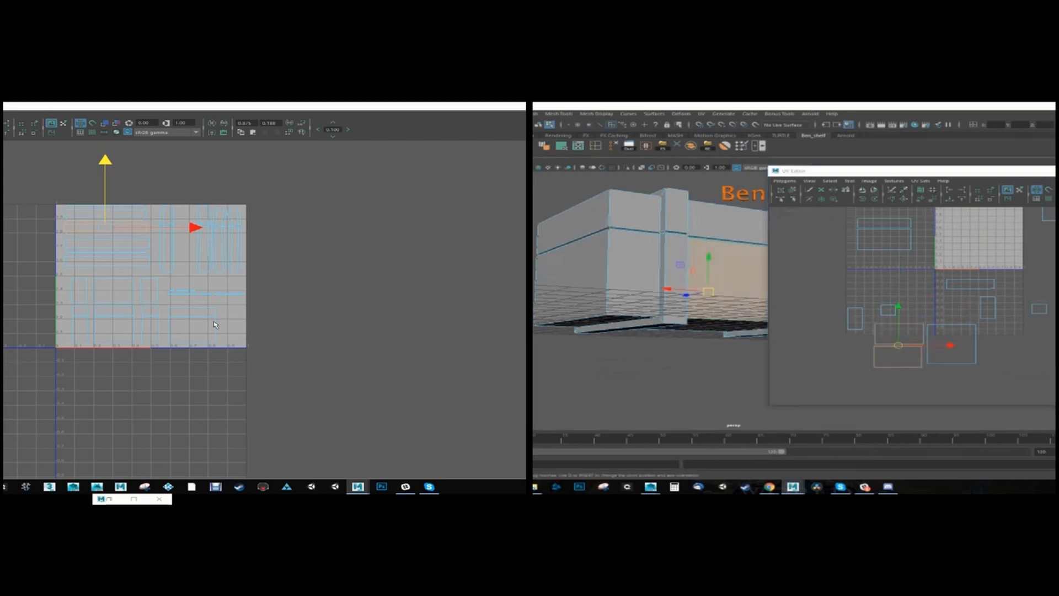
{"action": "left_click_drag", "start_coordinate": [689, 275], "coordinate": [645, 300], "text": "alt"}
{"action": "left_click", "coordinate": [898, 358]}
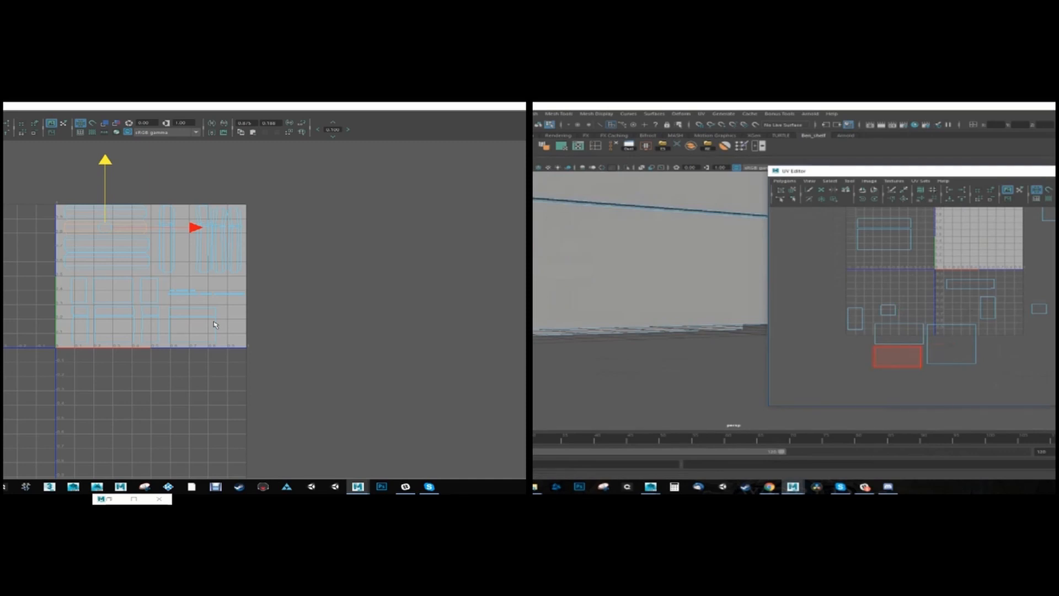
{"action": "right_click_drag", "start_coordinate": [907, 358], "coordinate": [927, 361]}
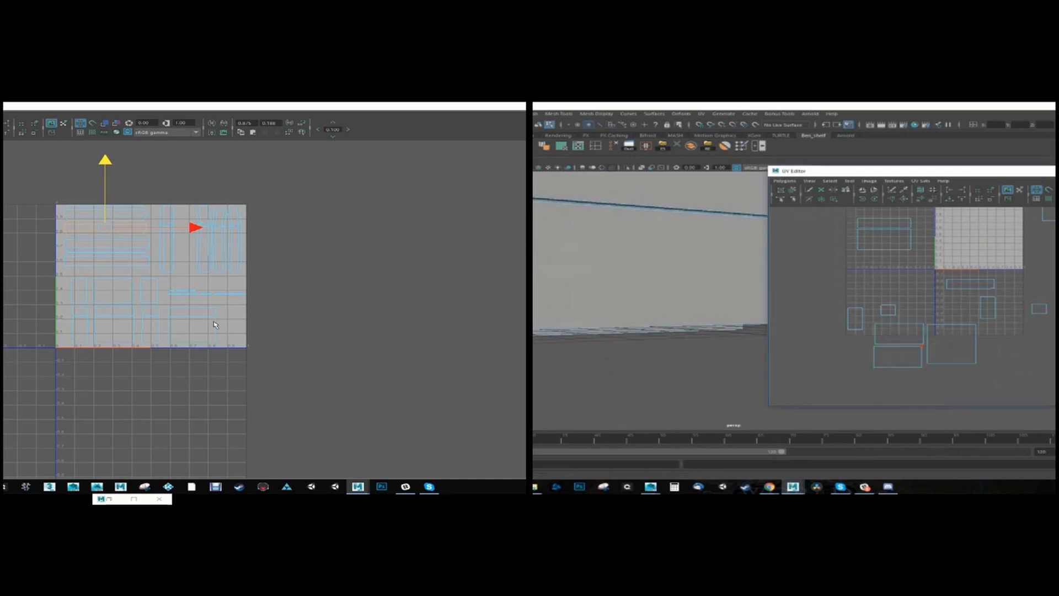
{"action": "left_click", "coordinate": [921, 346]}
{"action": "key", "text": "v"}
{"action": "left_click_drag", "start_coordinate": [922, 345], "coordinate": [923, 323]}
{"action": "left_click_drag", "start_coordinate": [922, 373], "coordinate": [924, 373]}
{"action": "key", "text": "v"}
{"action": "left_click_drag", "start_coordinate": [921, 367], "coordinate": [874, 324]}
- Scale down the stacked side-panel shells and move them up beside the wide strip below the UV square
{"action": "left_click_drag", "start_coordinate": [904, 171], "coordinate": [715, 161]}
{"action": "middle_click_drag", "start_coordinate": [736, 309], "coordinate": [757, 317], "text": "alt"}
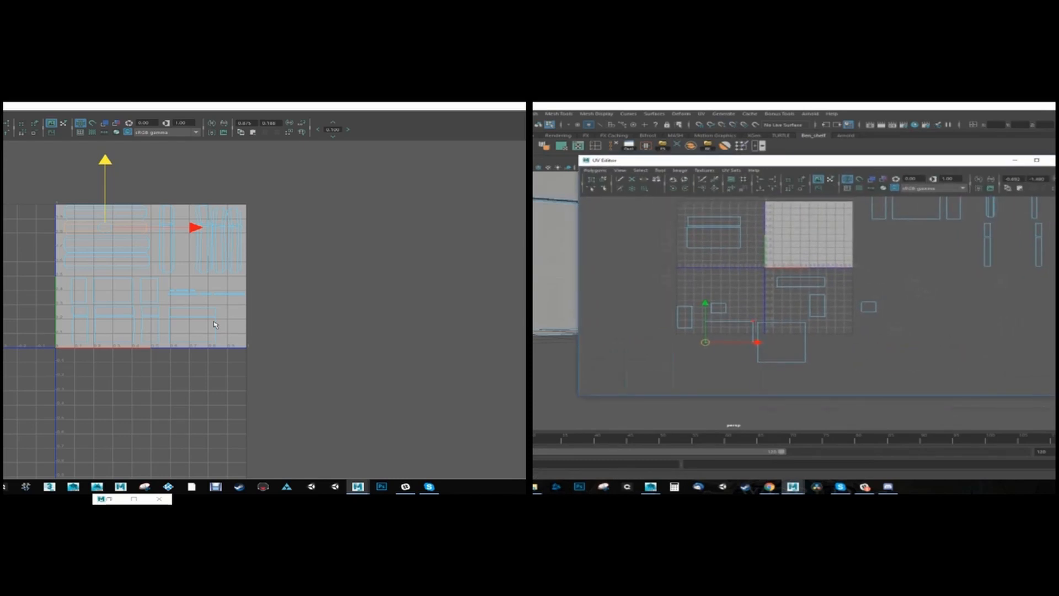
{"action": "left_click_drag", "start_coordinate": [705, 342], "coordinate": [738, 324]}
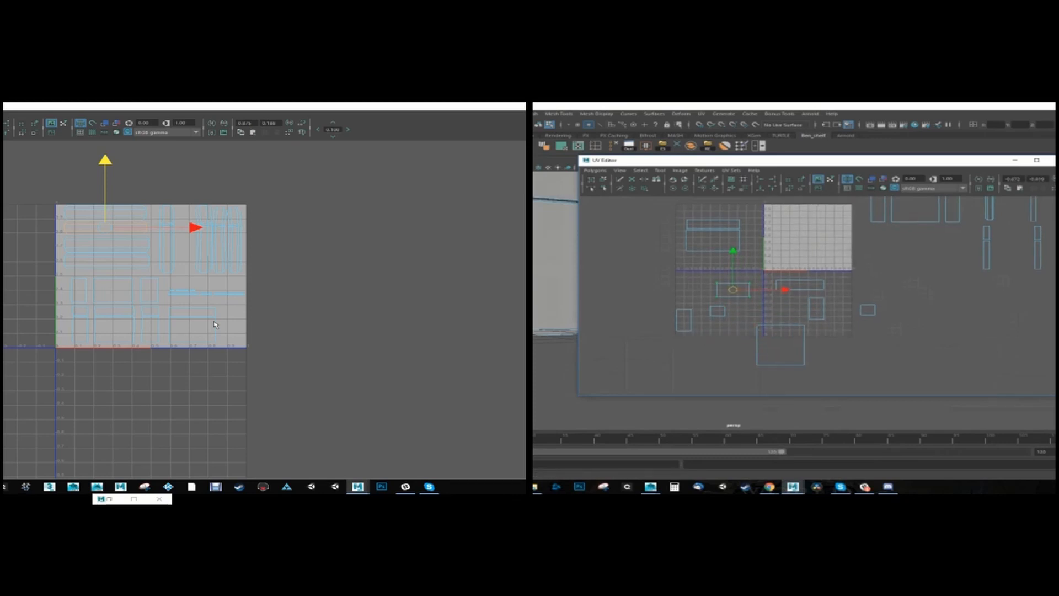
- Spread the vertical strap shells horizontally across the UV square's upper part, and adjust the whole upper group's vertical position
{"action": "right_click_drag", "start_coordinate": [94, 300], "coordinate": [239, 333], "text": "alt"}
{"action": "left_click", "coordinate": [236, 243]}
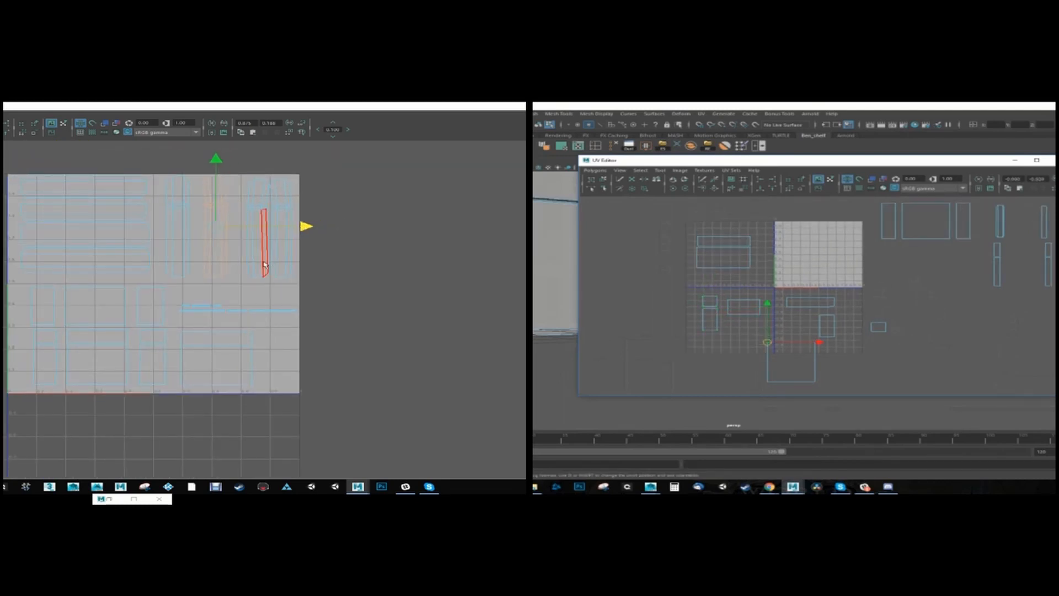
{"action": "left_click", "coordinate": [257, 242]}
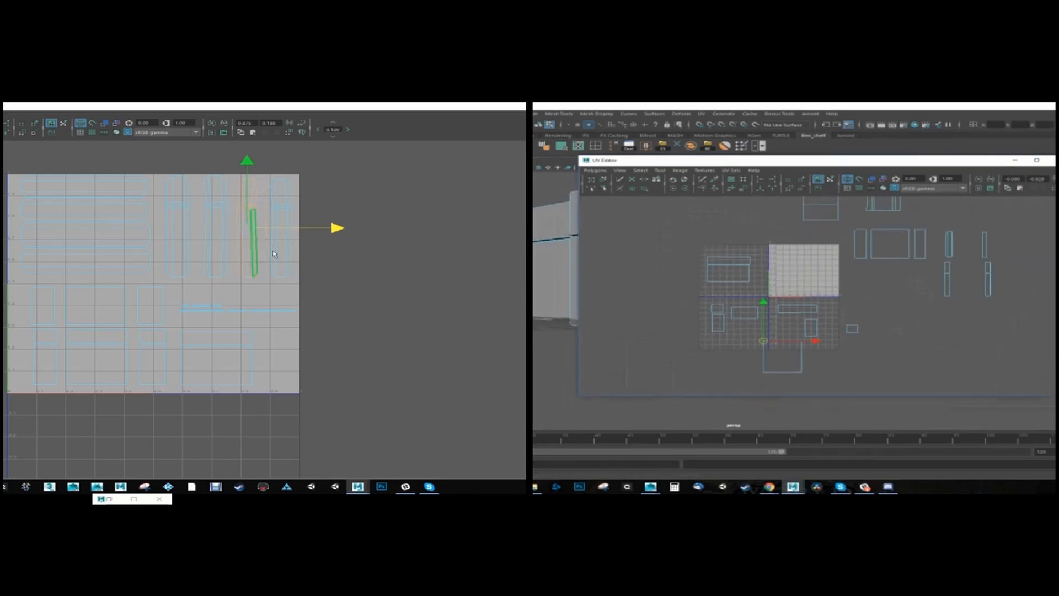
{"action": "left_click", "coordinate": [290, 250]}
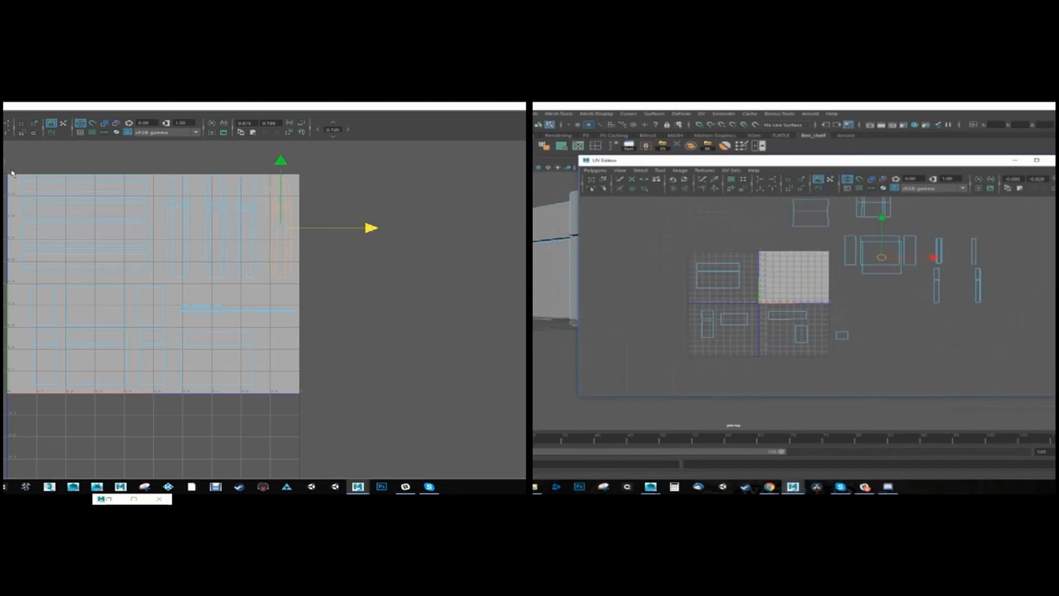
{"action": "left_click_drag", "start_coordinate": [6, 157], "coordinate": [325, 278]}
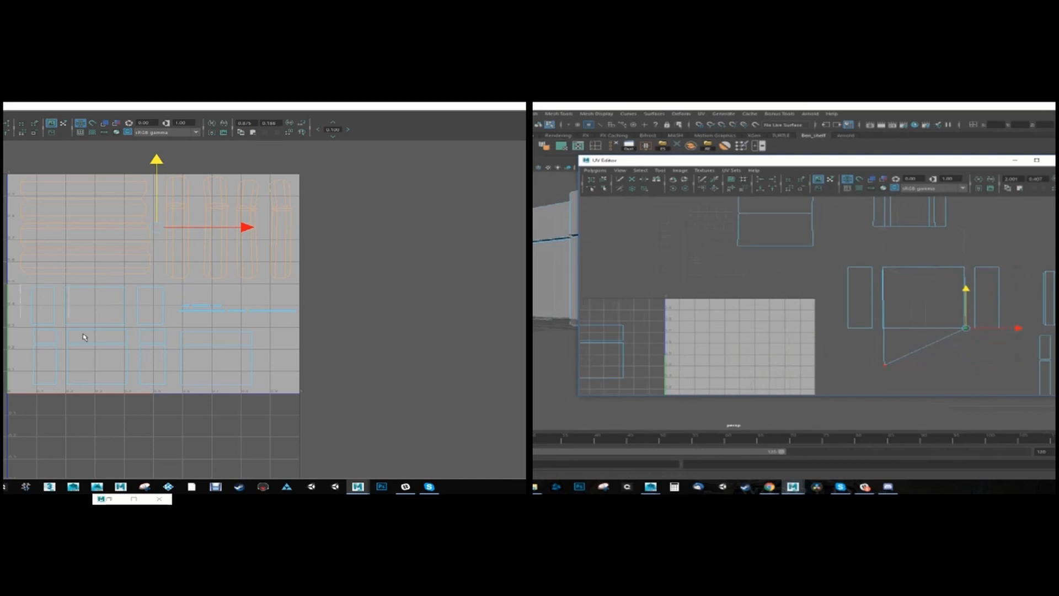
- Scale up the group of panel shells in the lower-left part of the UV square
{"action": "left_click_drag", "start_coordinate": [85, 337], "coordinate": [160, 397]}
{"action": "key", "text": "r"}
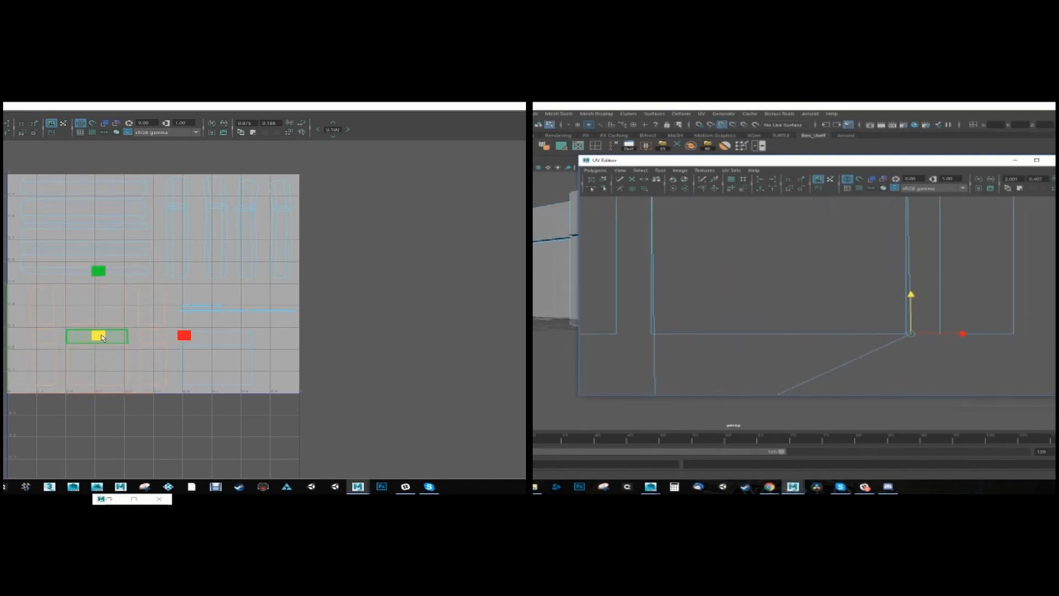
{"action": "key", "text": "w"}
- Scale up the single wide panel shell in the lower-right part of the UV square to fill the free space
{"action": "left_click_drag", "start_coordinate": [302, 400], "coordinate": [179, 322]}
{"action": "key", "text": "e"}
{"action": "key", "text": "r"}
{"action": "left_click_drag", "start_coordinate": [220, 359], "coordinate": [238, 358]}
{"action": "key", "text": "w"}
{"action": "key", "text": "e"}
{"action": "key", "text": "r"}
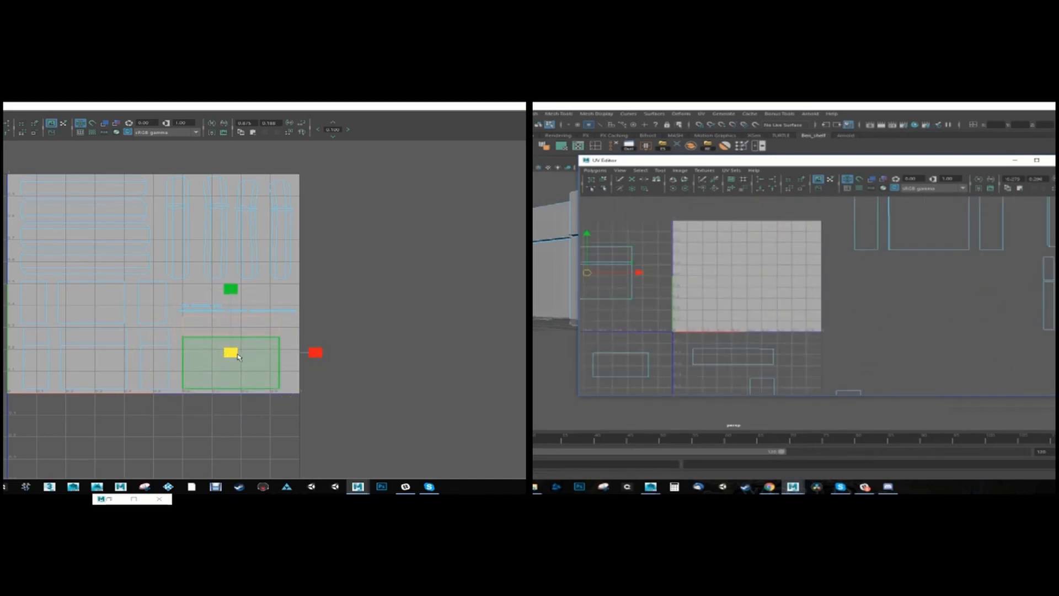
- Try to move all the chest's UV shells outside the 0–1 tile and repack them
{"action": "key", "text": "w"}
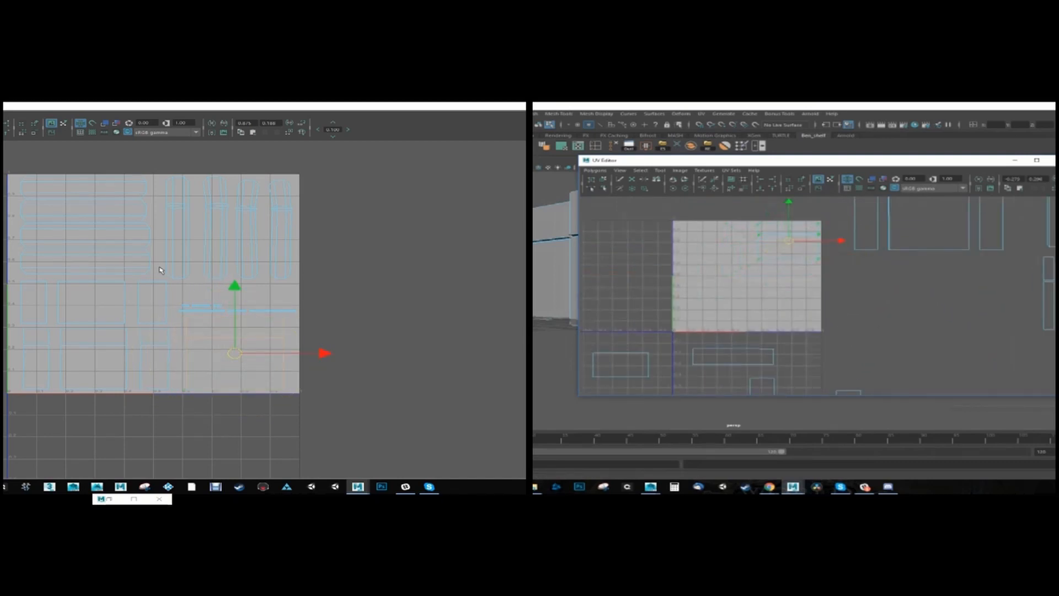
{"action": "right_click_drag", "start_coordinate": [65, 235], "coordinate": [121, 225]}
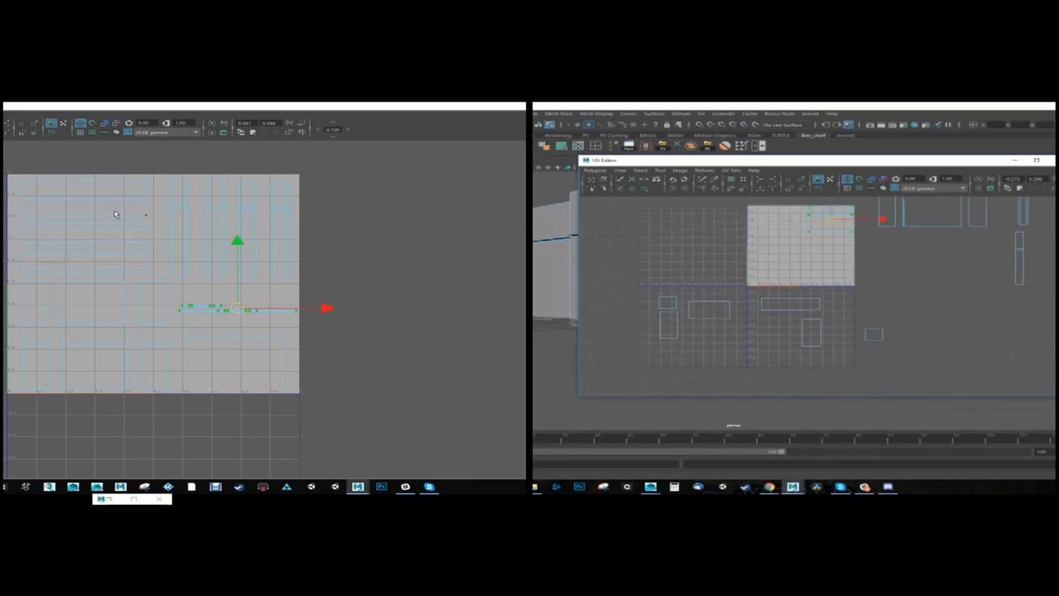
{"action": "left_click", "coordinate": [103, 215]}
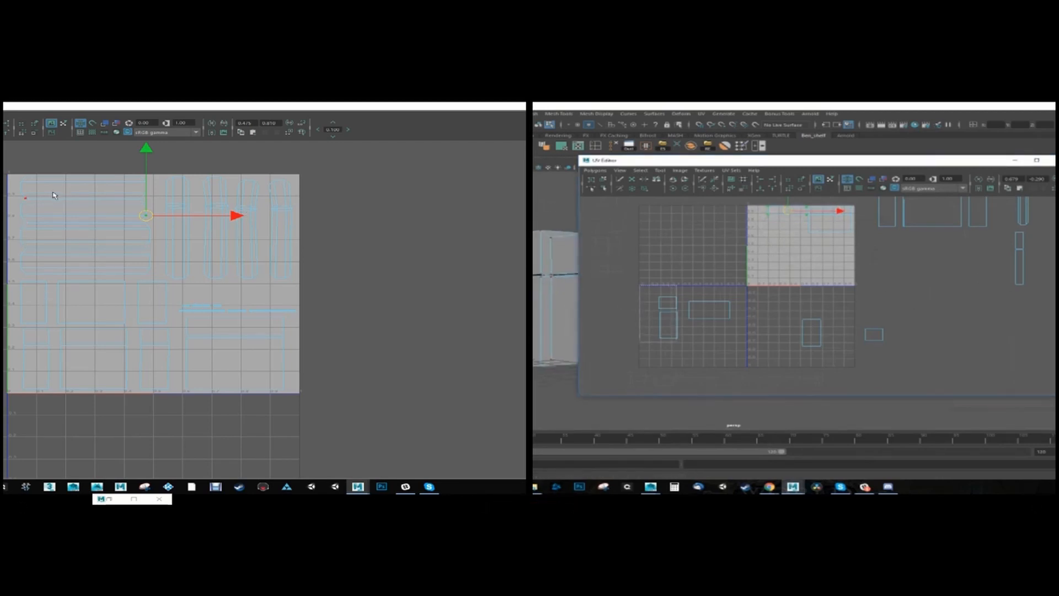
{"action": "right_click_drag", "start_coordinate": [53, 193], "coordinate": [53, 214]}
{"action": "left_click_drag", "start_coordinate": [6, 158], "coordinate": [354, 413]}
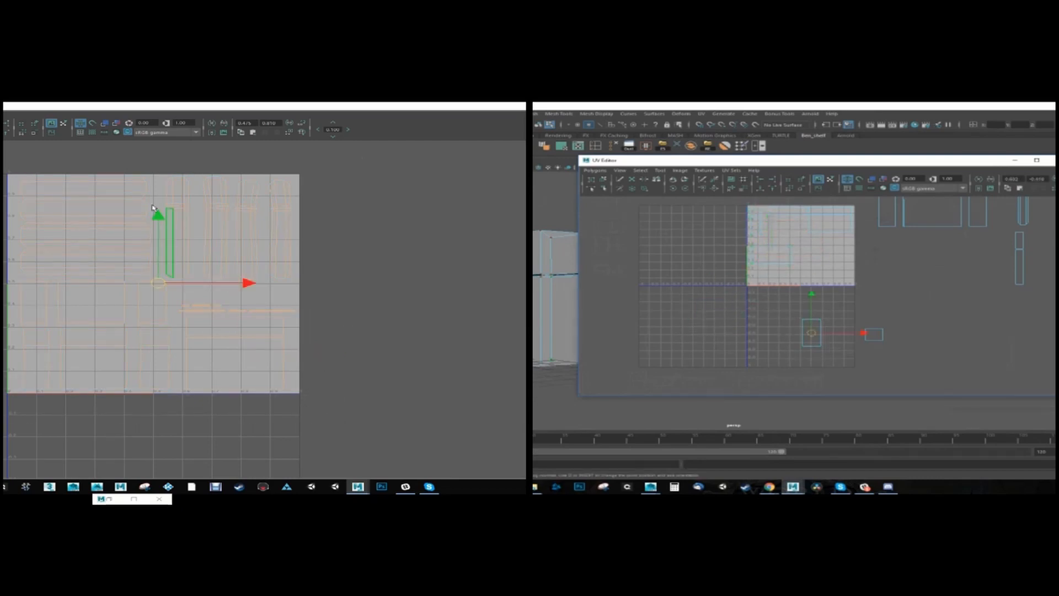
{"action": "left_click_drag", "start_coordinate": [158, 282], "coordinate": [464, 276]}
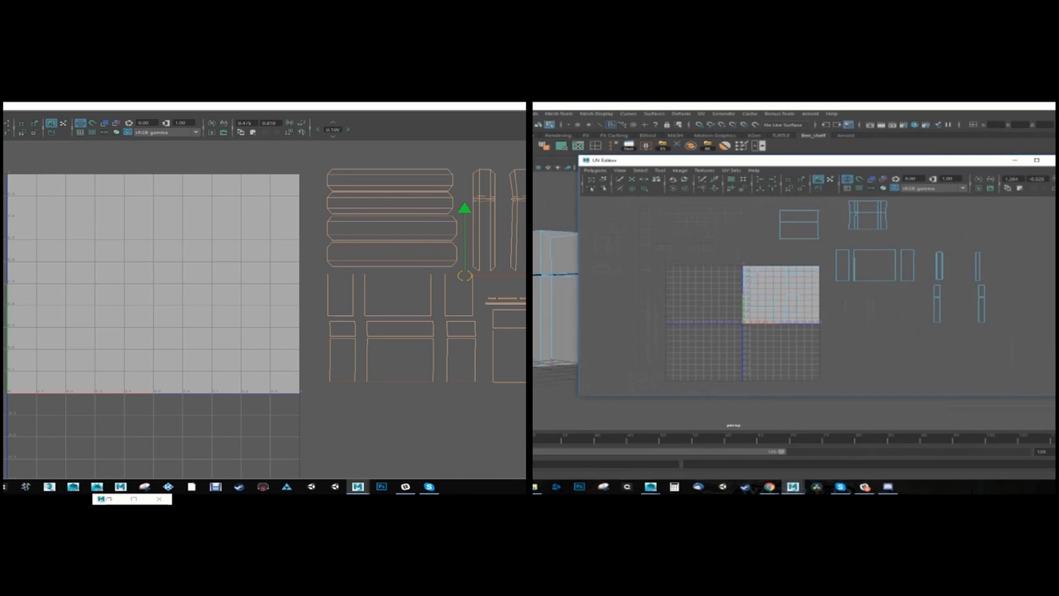
{"action": "key", "text": "ctrl+z"}
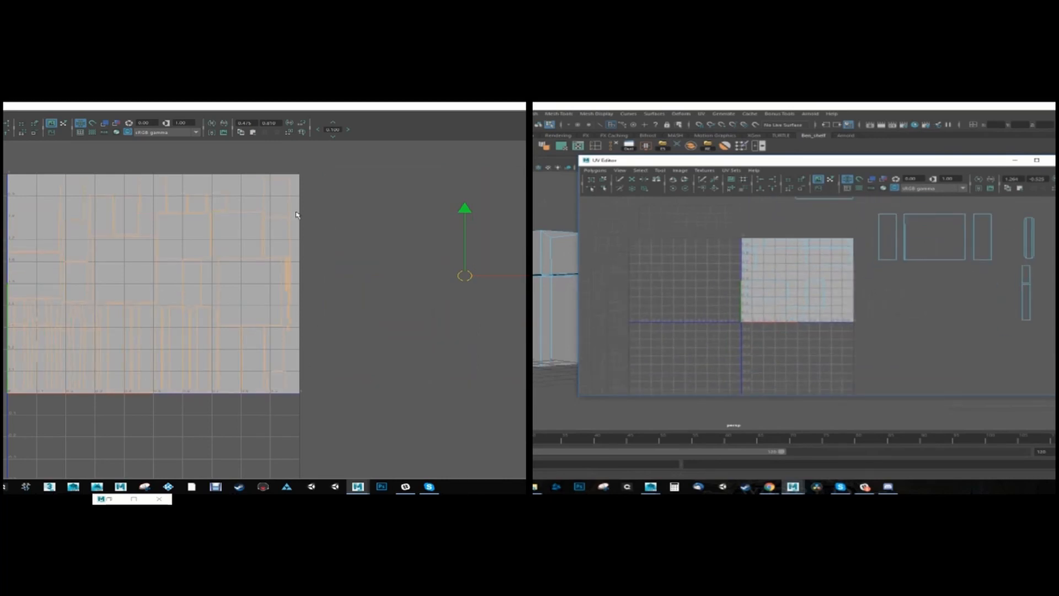
{"action": "left_click", "coordinate": [373, 184]}
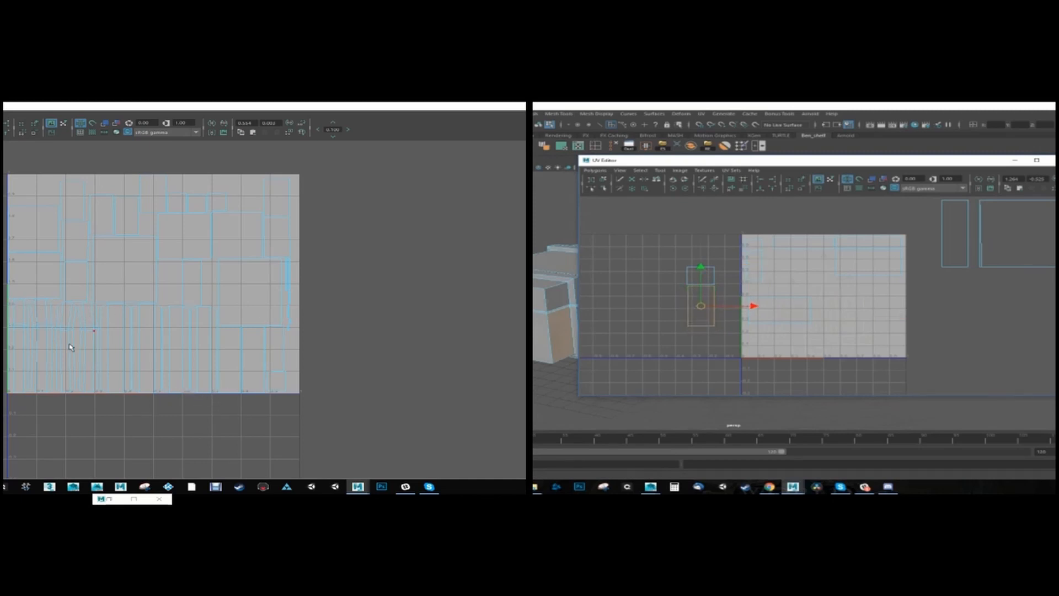
- Inspect the repacked UV layout and close the Unfold UVs options without applying them
{"action": "scroll", "coordinate": [70, 347], "scroll_direction": "up", "scroll_amount": 3}
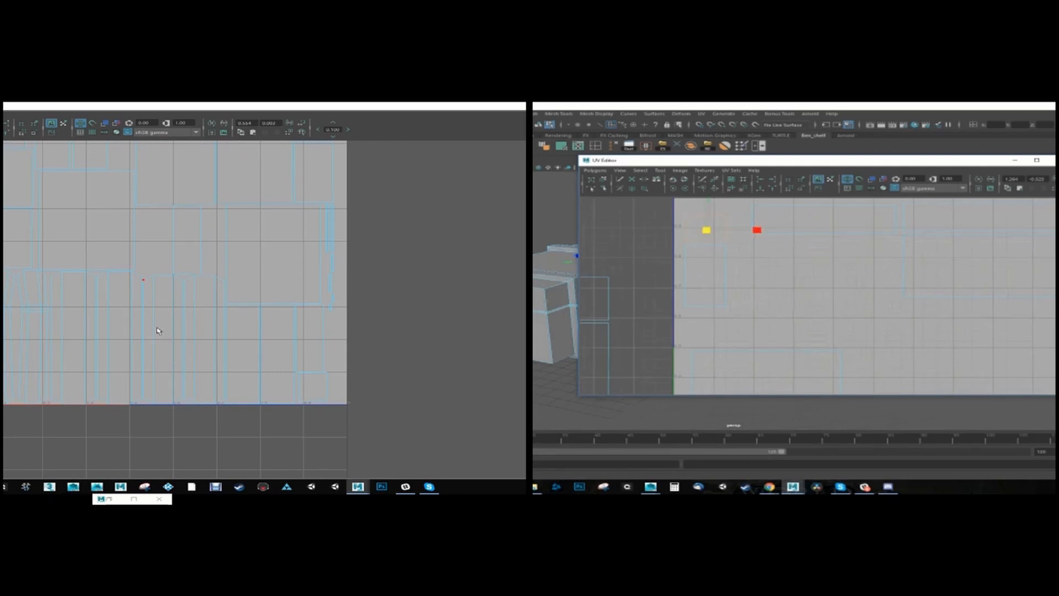
{"action": "scroll", "coordinate": [208, 283], "scroll_direction": "down", "scroll_amount": 4}
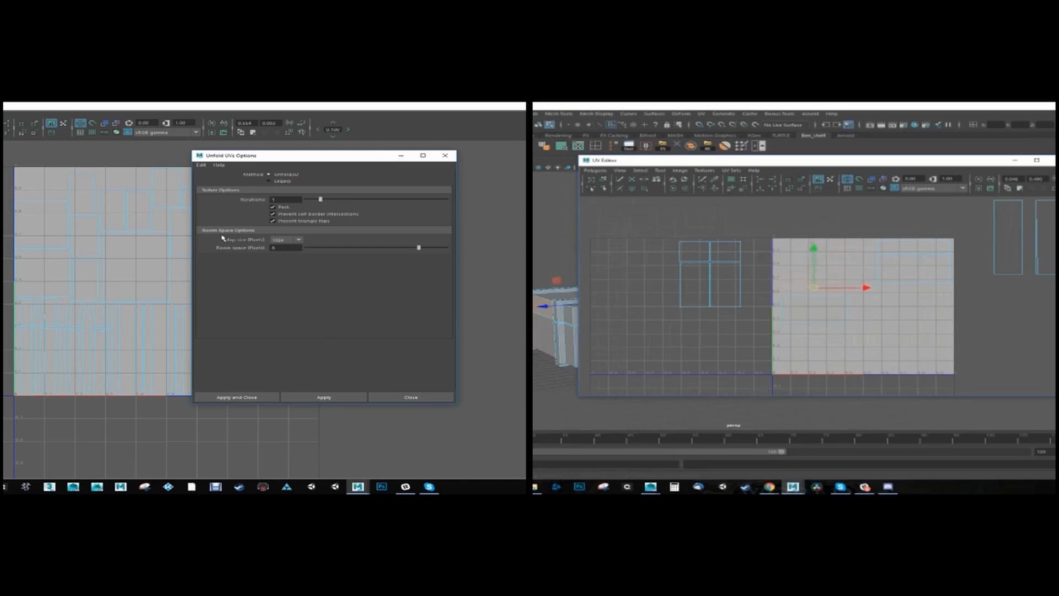
{"action": "left_click", "coordinate": [445, 155]}
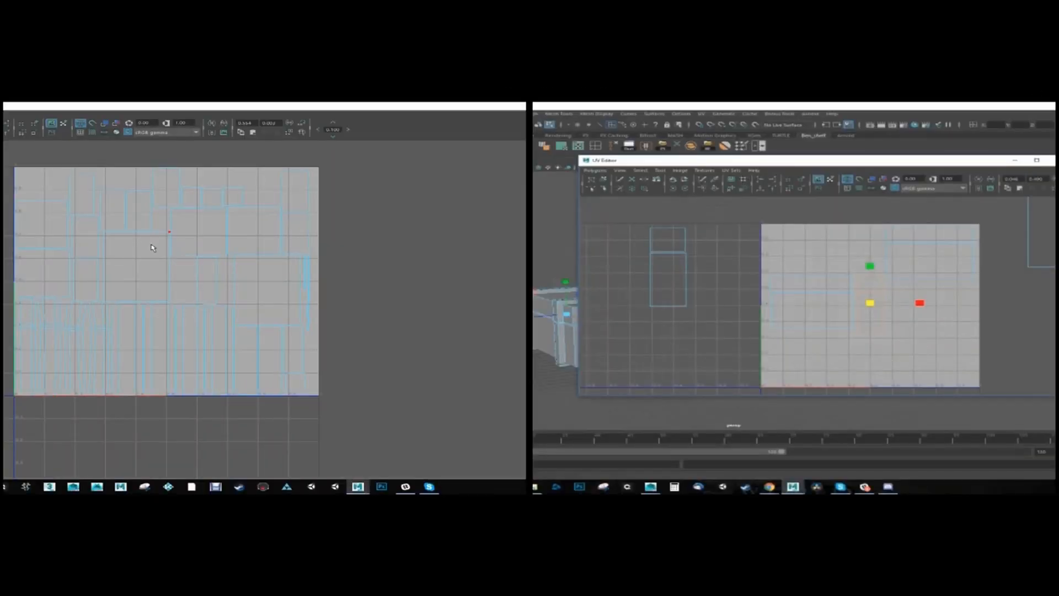
- Undo the repacked layout to restore the earlier UV shell arrangement and clear the selection
{"action": "left_click", "coordinate": [155, 247]}
{"action": "right_click_drag", "start_coordinate": [150, 254], "coordinate": [209, 246]}
{"action": "key", "text": "ctrl+z"}
{"action": "key", "text": "ctrl+z"}
{"action": "key", "text": "ctrl+z"}
{"action": "key", "text": "ctrl+z"}
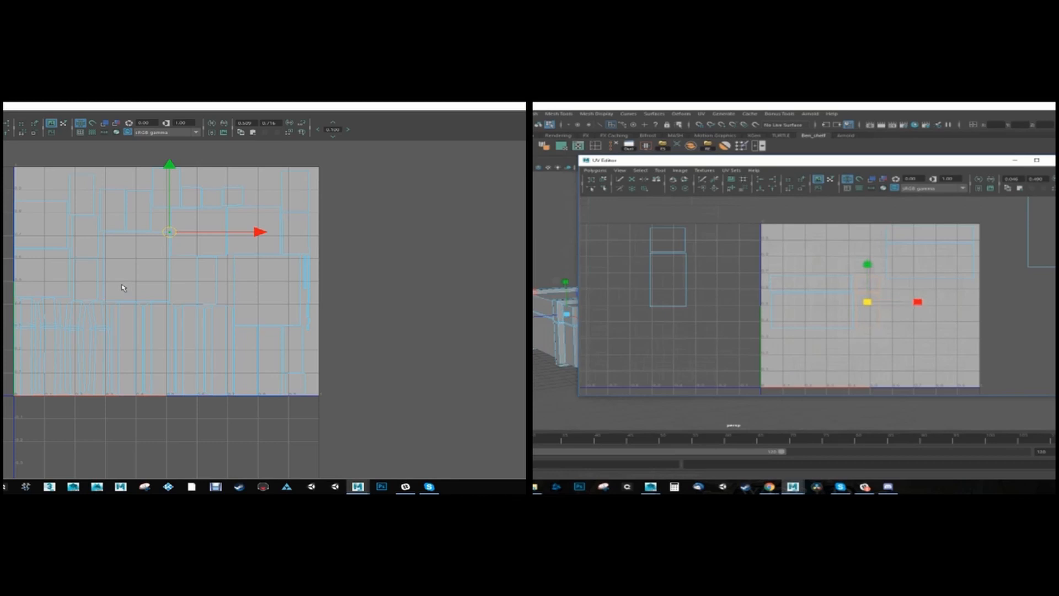
{"action": "key", "text": "ctrl+z"}
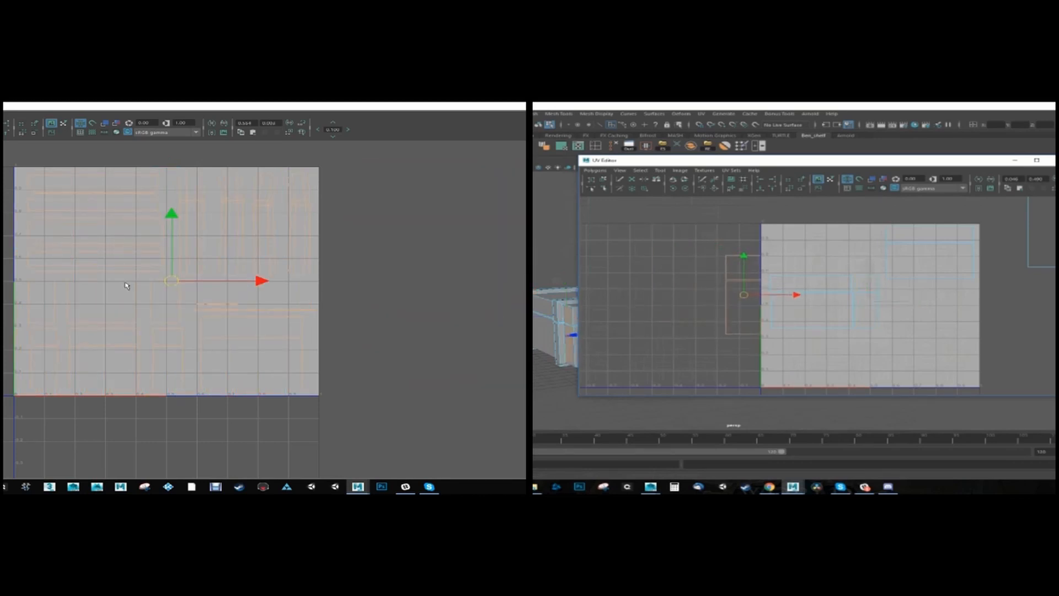
{"action": "right_click_drag", "start_coordinate": [244, 194], "coordinate": [326, 186]}
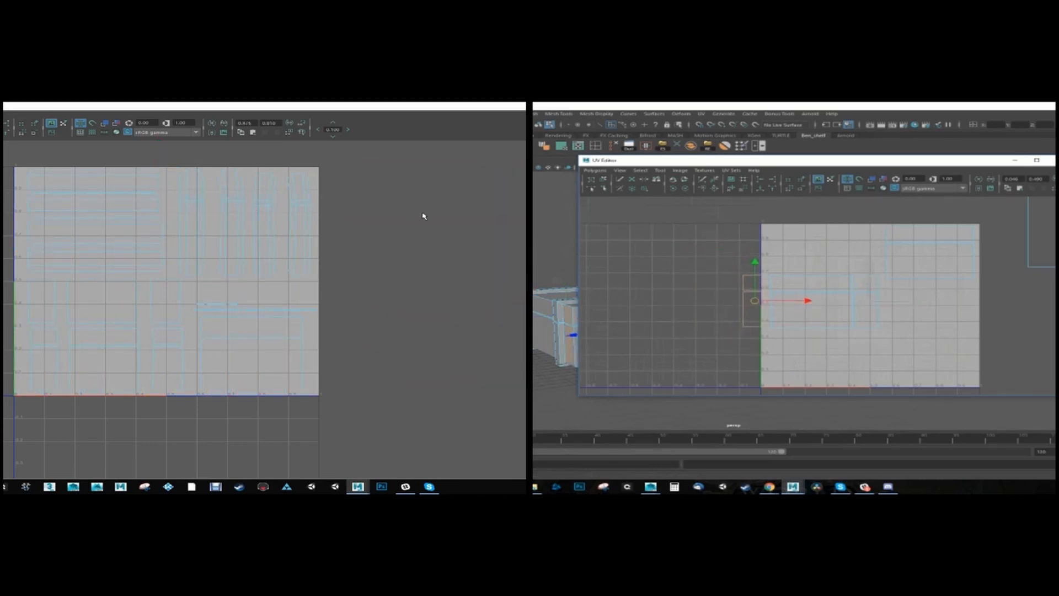
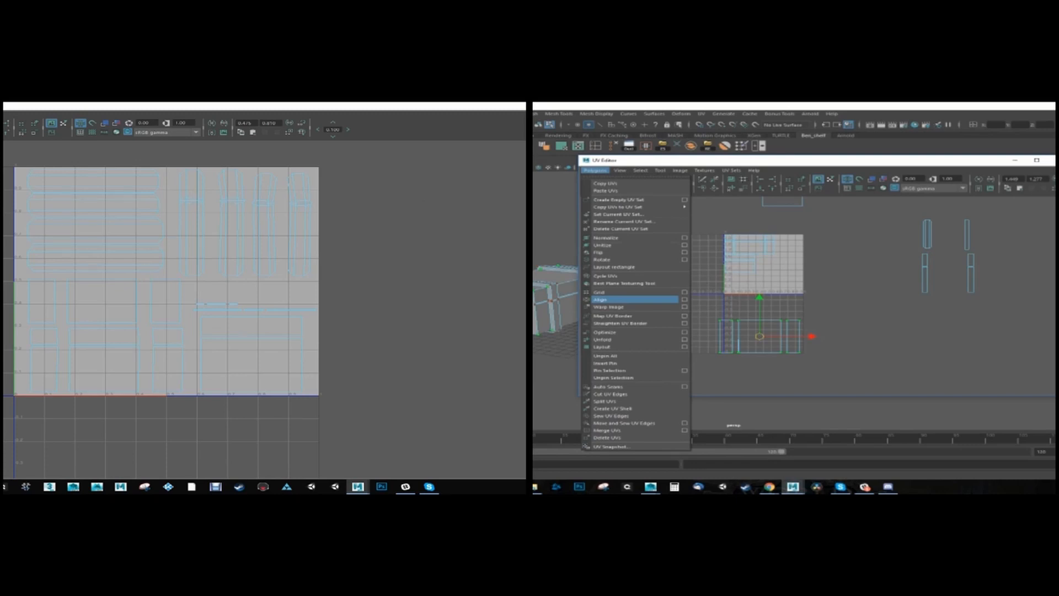
- Return to the 3D view of the chest and switch the model to object mode
{"action": "middle_click_drag", "start_coordinate": [301, 264], "coordinate": [347, 262], "text": "alt"}
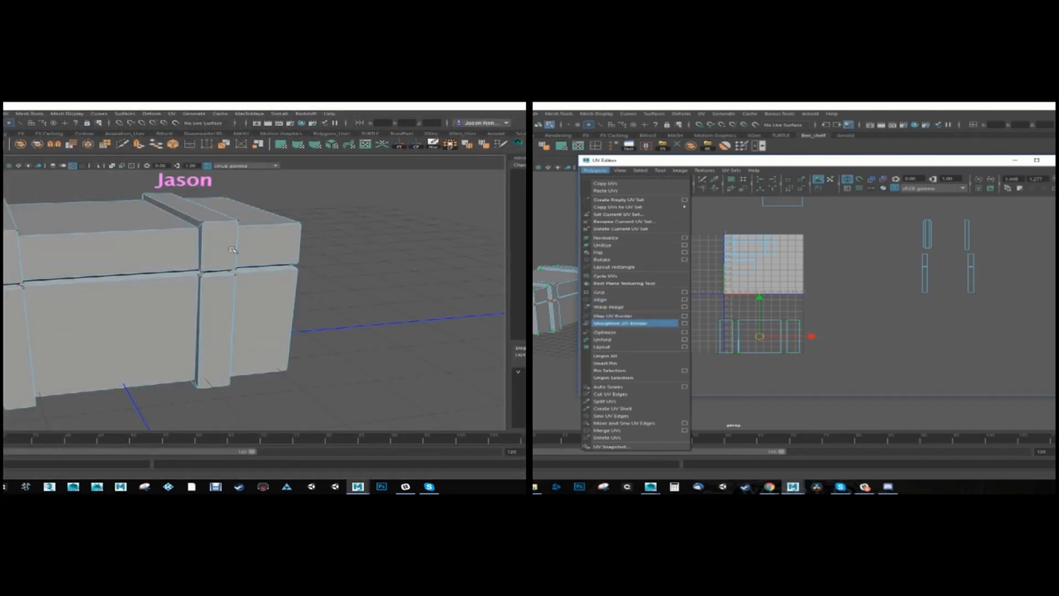
{"action": "right_click_drag", "start_coordinate": [132, 231], "coordinate": [367, 214]}
{"action": "scroll", "coordinate": [119, 263], "scroll_direction": "down", "scroll_amount": 3}
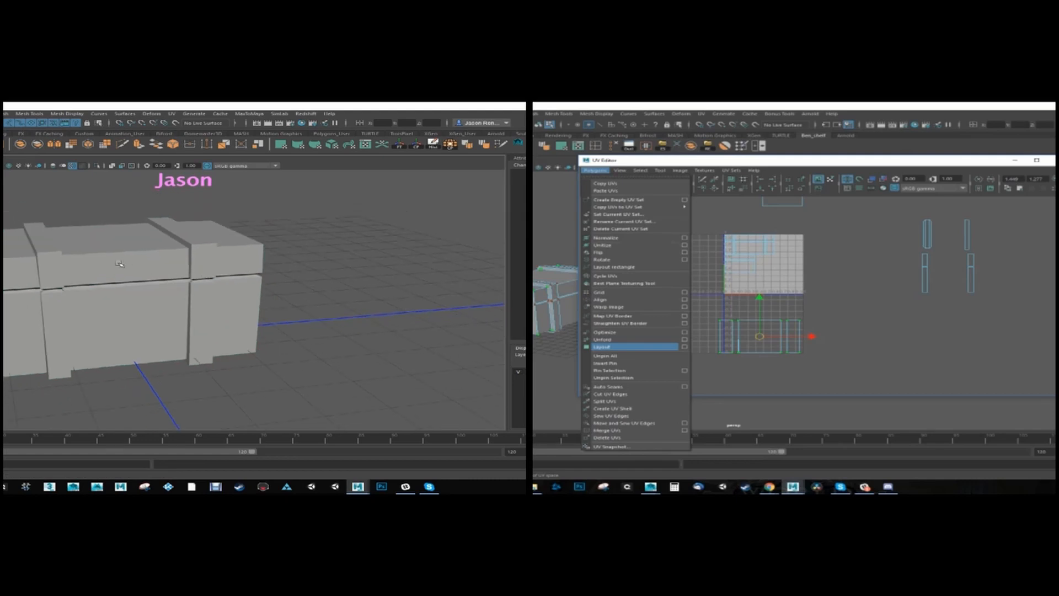
- Unfold the selected UV shells and move the stray lower narrow shell beside its matching narrow shell
{"action": "left_click", "coordinate": [617, 339]}
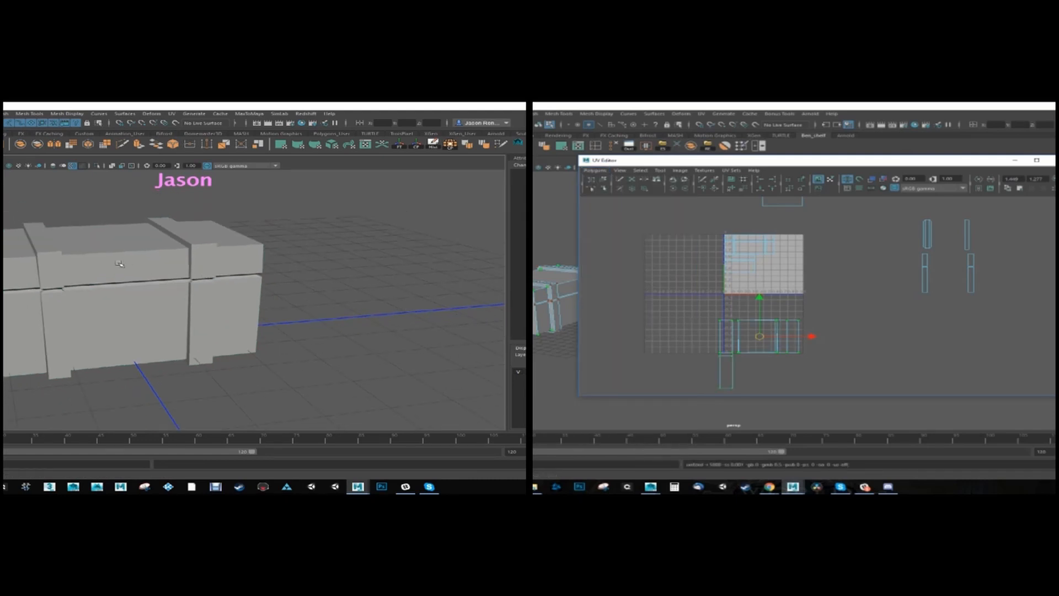
{"action": "middle_click_drag", "start_coordinate": [769, 371], "coordinate": [799, 348], "text": "alt"}
{"action": "right_click_drag", "start_coordinate": [798, 347], "coordinate": [840, 348]}
{"action": "middle_click_drag", "start_coordinate": [827, 348], "coordinate": [837, 326], "text": "alt"}
{"action": "scroll", "coordinate": [772, 265], "scroll_direction": "up", "scroll_amount": 2}
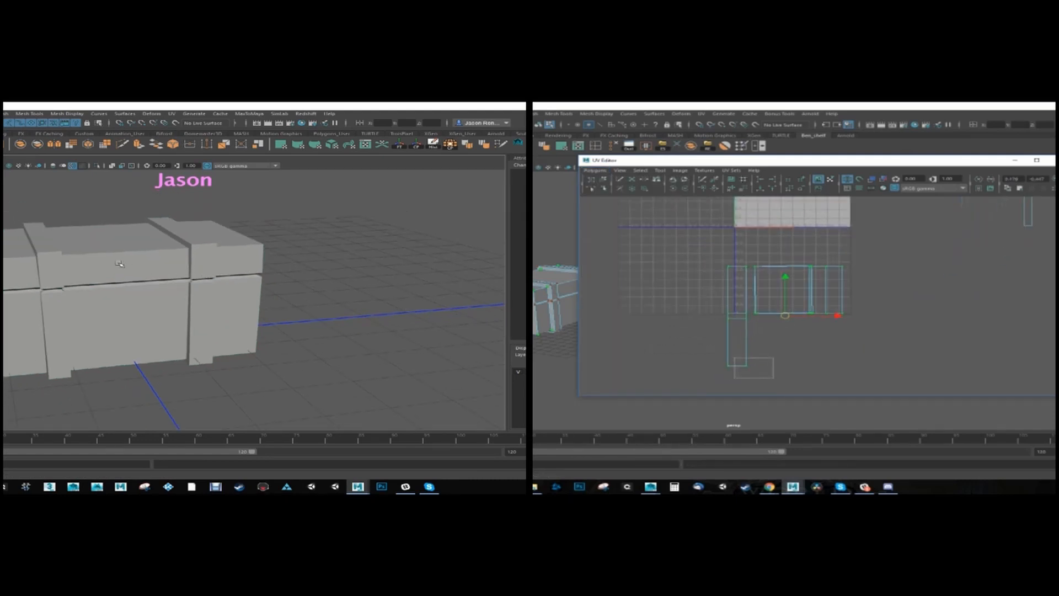
{"action": "left_click", "coordinate": [120, 264]}
{"action": "left_click_drag", "start_coordinate": [737, 298], "coordinate": [720, 292]}
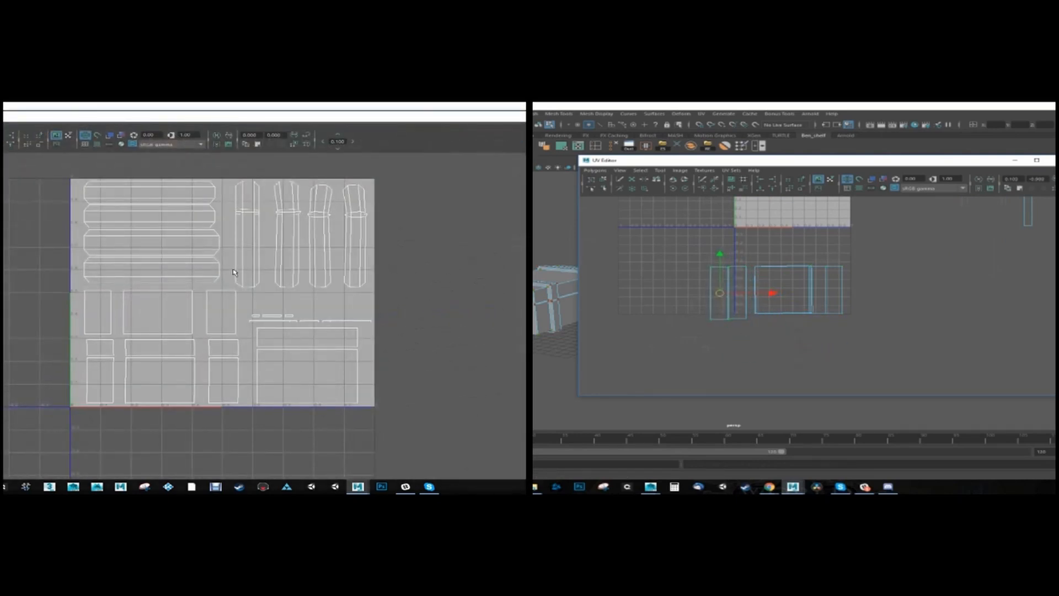
{"action": "left_click_drag", "start_coordinate": [719, 292], "coordinate": [715, 295]}
{"action": "middle_click_drag", "start_coordinate": [715, 295], "coordinate": [731, 308], "text": "alt"}
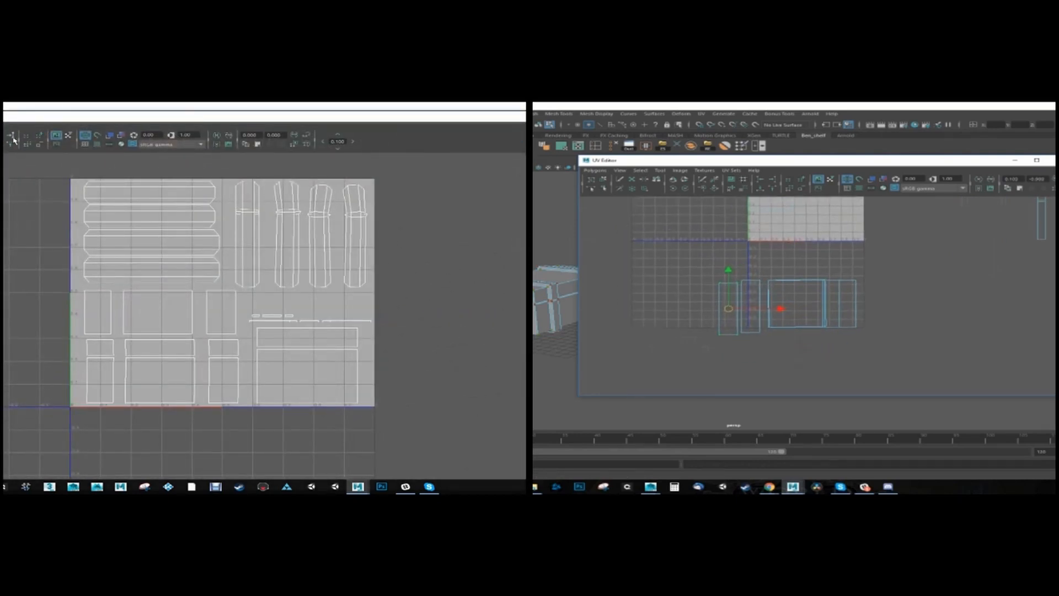
- Snap the four corners of the separated narrow shell onto the matching narrow shell beside it
{"action": "scroll", "coordinate": [730, 308], "scroll_direction": "up", "scroll_amount": 3}
{"action": "left_click_drag", "start_coordinate": [675, 268], "coordinate": [717, 270]}
{"action": "key", "text": "v"}
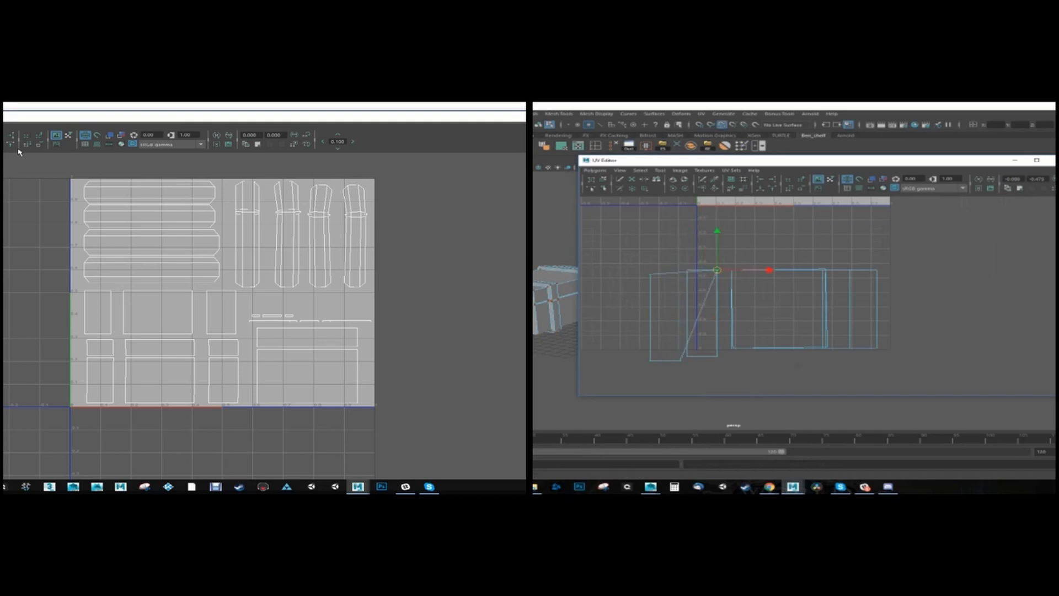
{"action": "left_click_drag", "start_coordinate": [636, 264], "coordinate": [654, 278]}
{"action": "key", "text": "v"}
{"action": "left_click_drag", "start_coordinate": [651, 274], "coordinate": [687, 270]}
{"action": "key", "text": "v"}
{"action": "left_click_drag", "start_coordinate": [674, 346], "coordinate": [688, 370]}
{"action": "key", "text": "v"}
{"action": "left_click_drag", "start_coordinate": [681, 360], "coordinate": [717, 356]}
{"action": "left_click_drag", "start_coordinate": [643, 352], "coordinate": [658, 368]}
{"action": "mouse_move", "coordinate": [703, 360]}
{"action": "left_mouse_down"}
{"action": "mouse_move", "coordinate": [740, 360]}
{"action": "mouse_move", "coordinate": [687, 356]}
{"action": "left_mouse_up"}
{"action": "key", "text": "v"}
- Pull one of the overlapping square shells aside and snap its corners onto the square shell beneath
{"action": "middle_click_drag", "start_coordinate": [783, 320], "coordinate": [755, 322], "text": "alt"}
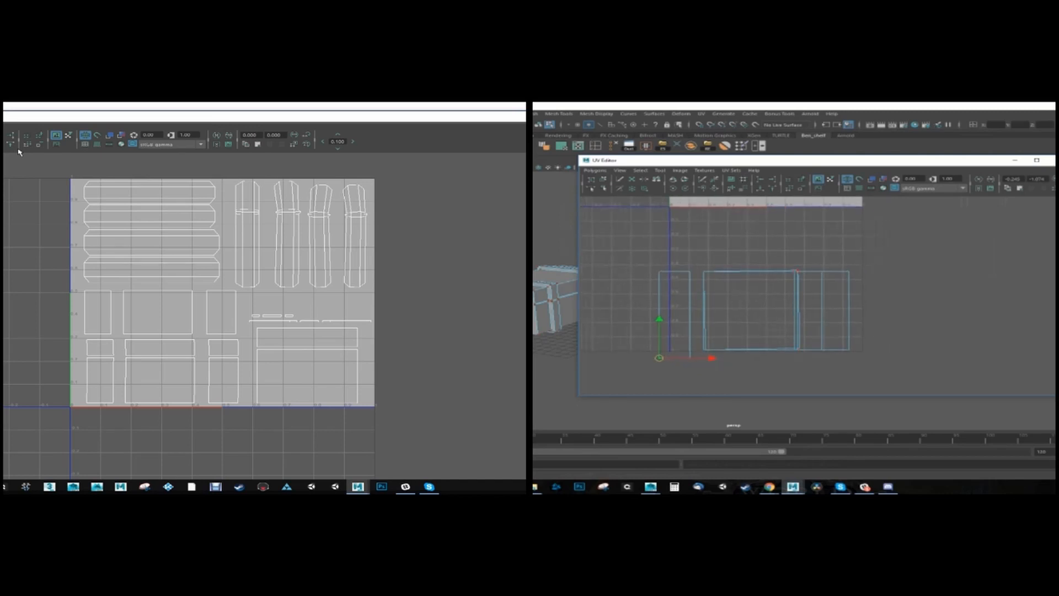
{"action": "double_click", "coordinate": [798, 271]}
{"action": "left_click_drag", "start_coordinate": [752, 309], "coordinate": [751, 255]}
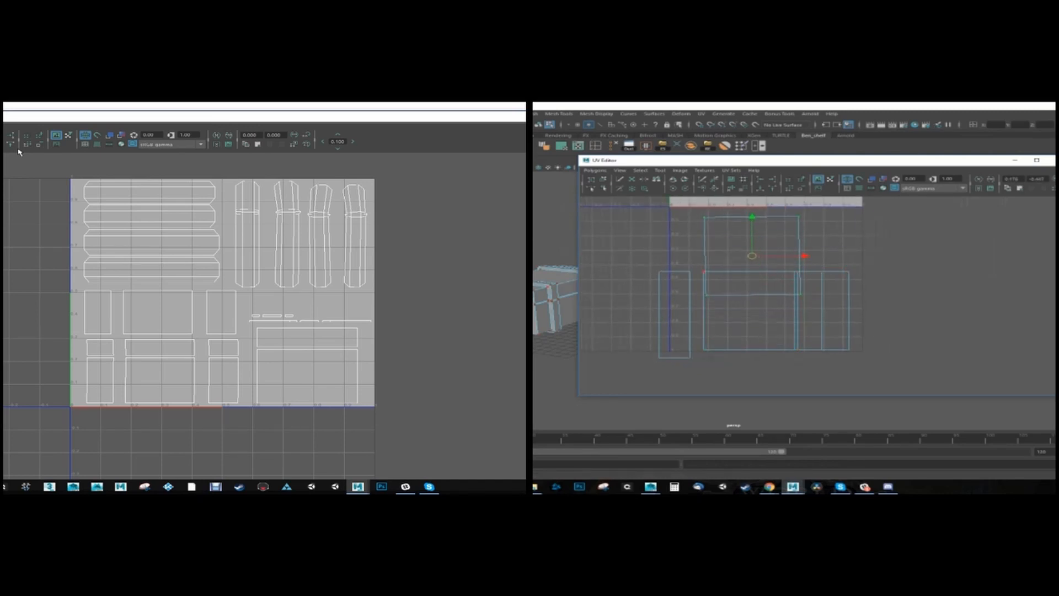
{"action": "left_click_drag", "start_coordinate": [720, 292], "coordinate": [703, 349]}
{"action": "left_click", "coordinate": [703, 217]}
{"action": "left_click_drag", "start_coordinate": [704, 217], "coordinate": [703, 271]}
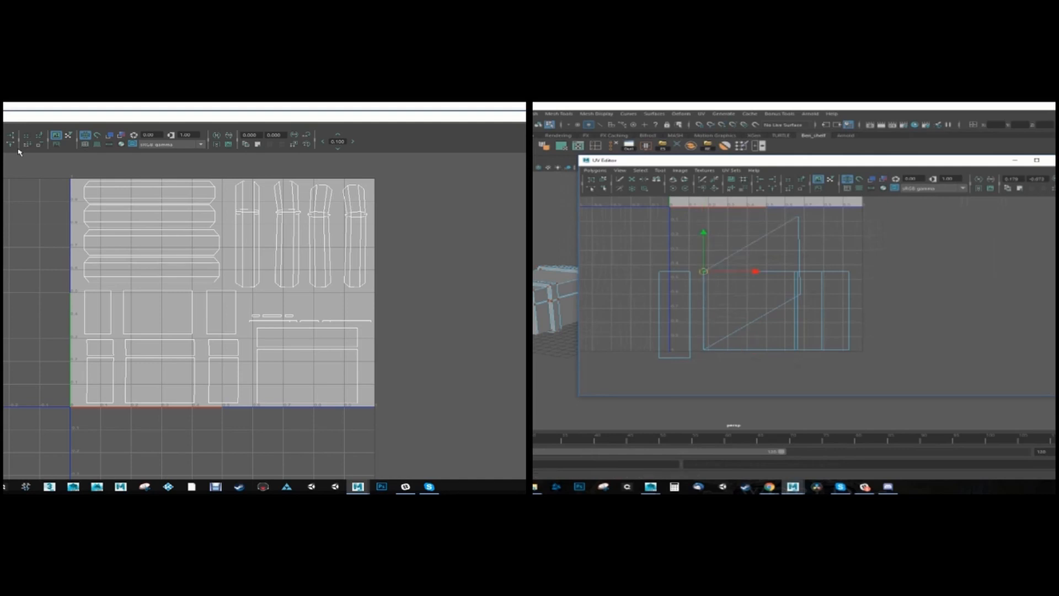
{"action": "left_click", "coordinate": [798, 216]}
{"action": "left_click_drag", "start_coordinate": [798, 217], "coordinate": [794, 349]}
{"action": "left_click", "coordinate": [800, 294]}
- Move and shrink the stacked square shells, and snap their mismatched right-hand corners together
{"action": "left_click", "coordinate": [750, 309]}
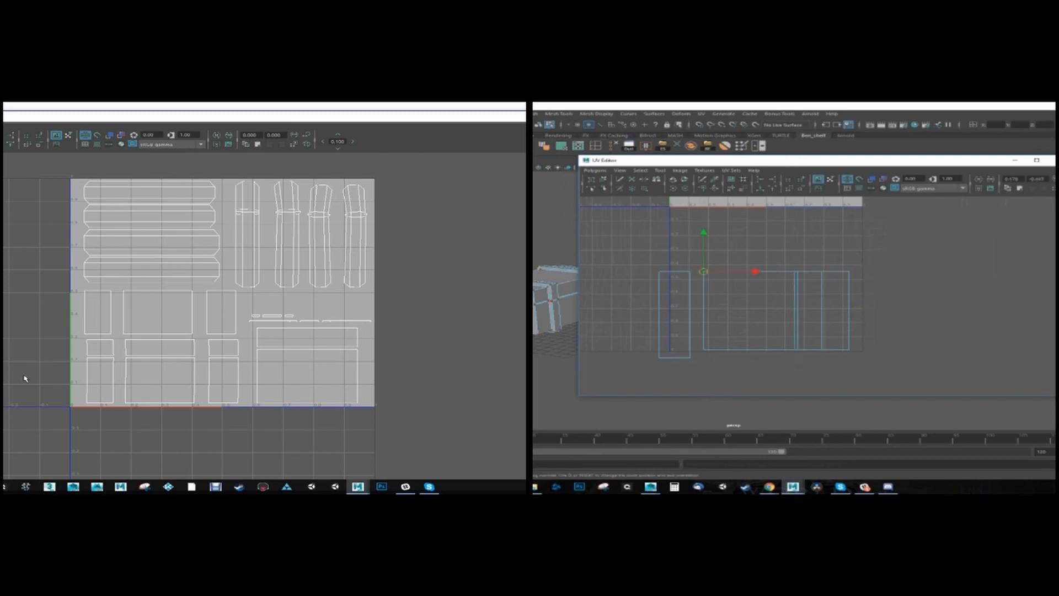
{"action": "left_click_drag", "start_coordinate": [750, 308], "coordinate": [735, 275]}
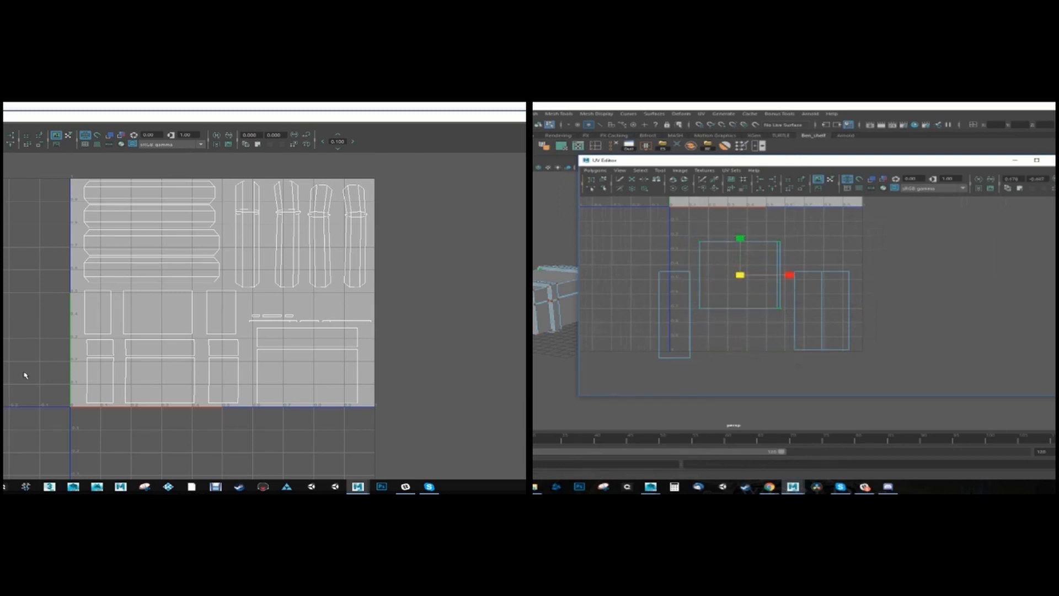
{"action": "key", "text": "w"}
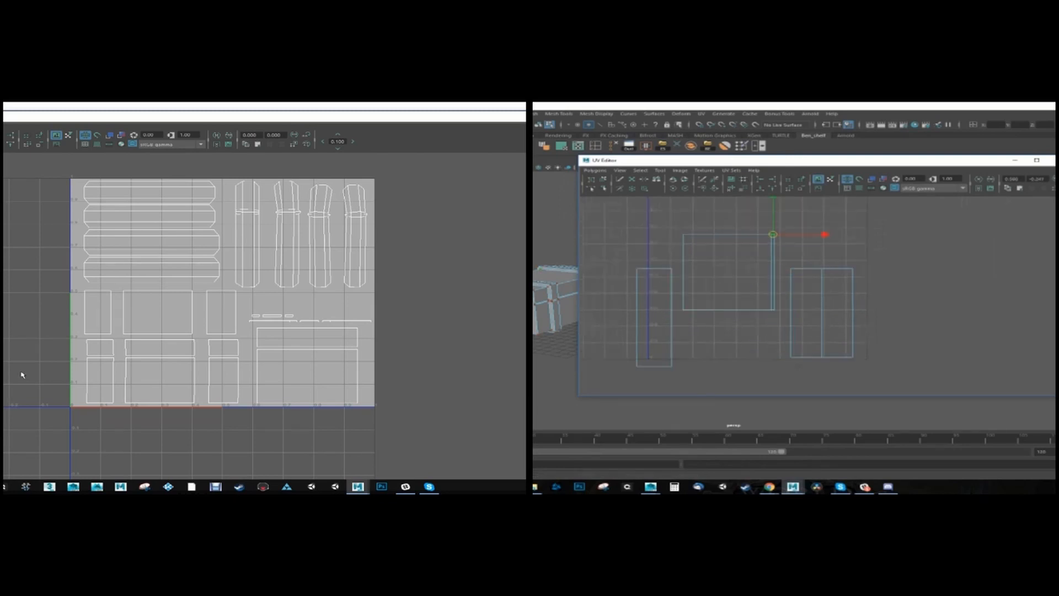
{"action": "scroll", "coordinate": [806, 295], "scroll_direction": "up", "scroll_amount": 3}
{"action": "left_click_drag", "start_coordinate": [738, 330], "coordinate": [746, 332]}
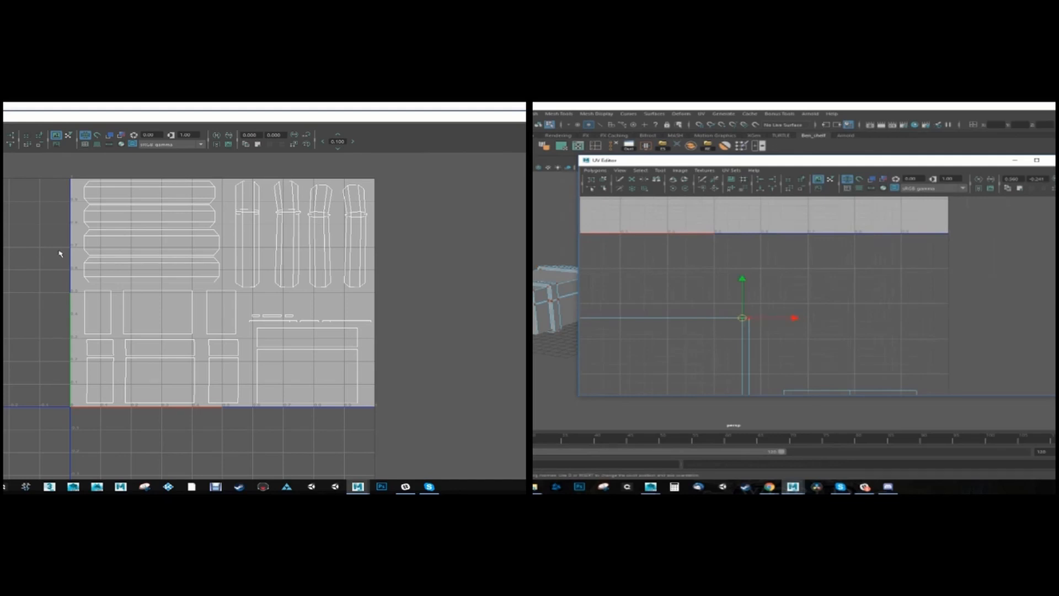
{"action": "scroll", "coordinate": [764, 295], "scroll_direction": "up", "scroll_amount": 2}
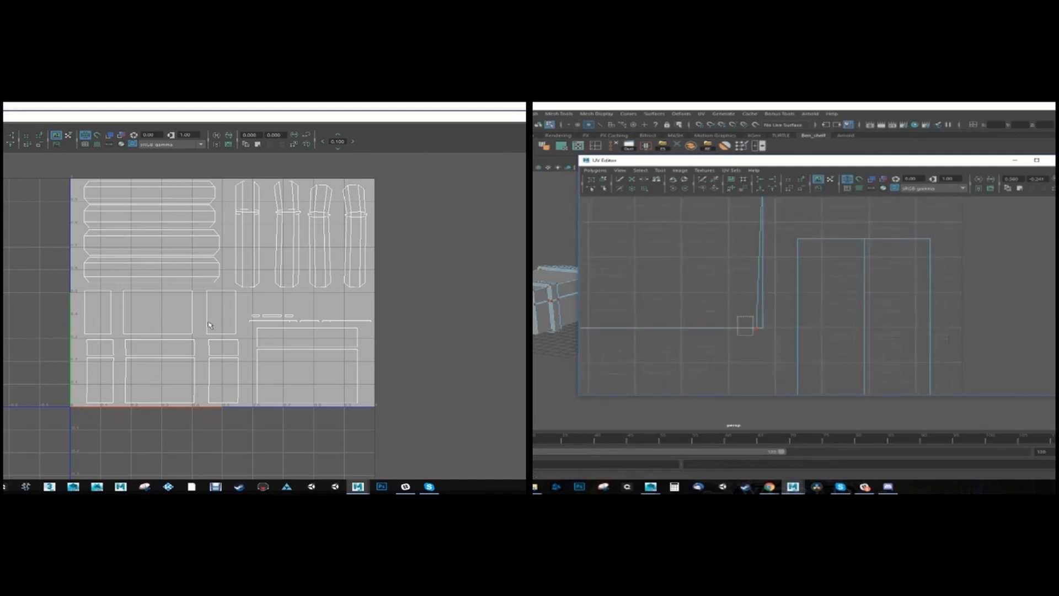
{"action": "scroll", "coordinate": [772, 298], "scroll_direction": "down", "scroll_amount": 3}
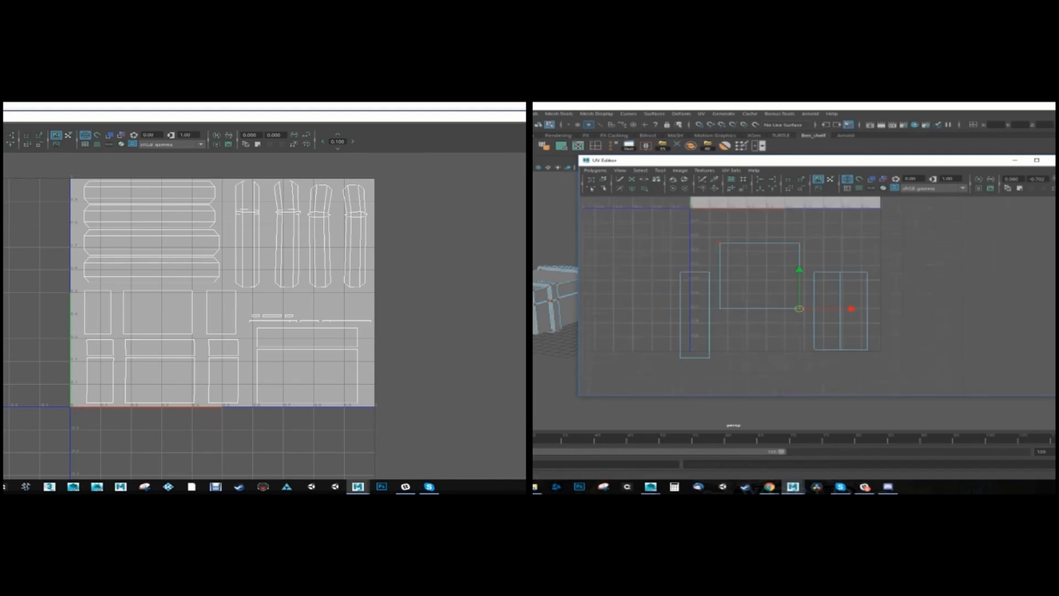
- Move the stacked square shells slightly downward between the two groups of narrow shells
{"action": "left_click", "coordinate": [719, 243]}
{"action": "left_click_drag", "start_coordinate": [55, 117], "coordinate": [422, 127]}
{"action": "key", "text": "ctrl+z"}
{"action": "right_click", "coordinate": [720, 242], "text": "ctrl"}
{"action": "middle_click_drag", "start_coordinate": [138, 309], "coordinate": [27, 333], "text": "alt"}
{"action": "left_click_drag", "start_coordinate": [759, 276], "coordinate": [759, 293]}
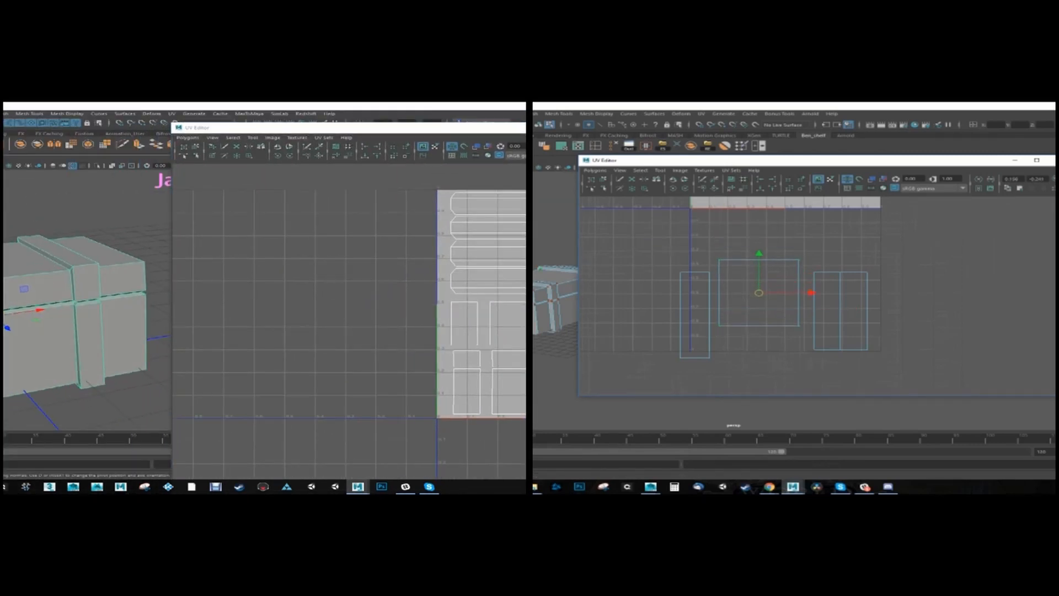
{"action": "middle_click_drag", "start_coordinate": [3, 253], "coordinate": [4, 241], "text": "alt"}
{"action": "left_click_drag", "start_coordinate": [759, 292], "coordinate": [760, 294]}
- Snap the corners of the outer right-hand narrow shell onto the adjacent narrow shell so they overlap
{"action": "scroll", "coordinate": [862, 343], "scroll_direction": "down", "scroll_amount": 1}
{"action": "left_click", "coordinate": [860, 276]}
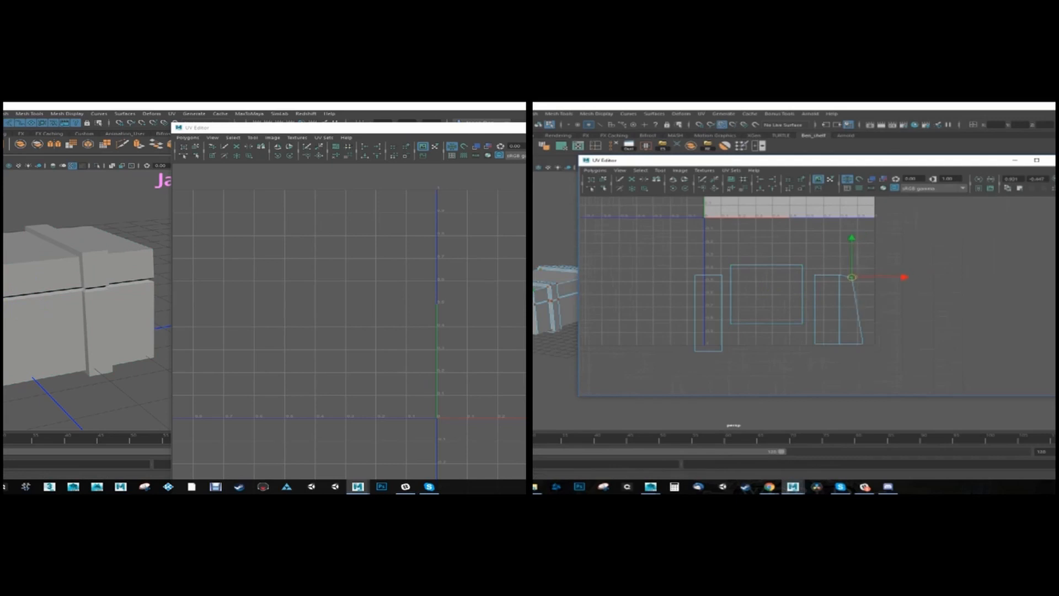
{"action": "right_click", "coordinate": [884, 294], "text": "ctrl"}
{"action": "right_click_drag", "start_coordinate": [884, 294], "coordinate": [923, 284], "text": "ctrl"}
{"action": "left_click_drag", "start_coordinate": [851, 309], "coordinate": [815, 275]}
{"action": "left_click", "coordinate": [852, 274]}
{"action": "mouse_move", "coordinate": [842, 331]}
{"action": "left_mouse_down"}
{"action": "mouse_move", "coordinate": [861, 354]}
{"action": "mouse_move", "coordinate": [814, 343]}
{"action": "mouse_move", "coordinate": [897, 358]}
{"action": "mouse_move", "coordinate": [839, 343]}
{"action": "left_mouse_up"}
{"action": "left_click_drag", "start_coordinate": [295, 128], "coordinate": [49, 119]}
{"action": "left_click_drag", "start_coordinate": [864, 262], "coordinate": [888, 287]}
{"action": "left_click_drag", "start_coordinate": [875, 273], "coordinate": [839, 275]}
- Open the Create PSD Network options, and scale and move the stacked right-hand narrow shells to fit beside the square shells
{"action": "left_click", "coordinate": [25, 130]}
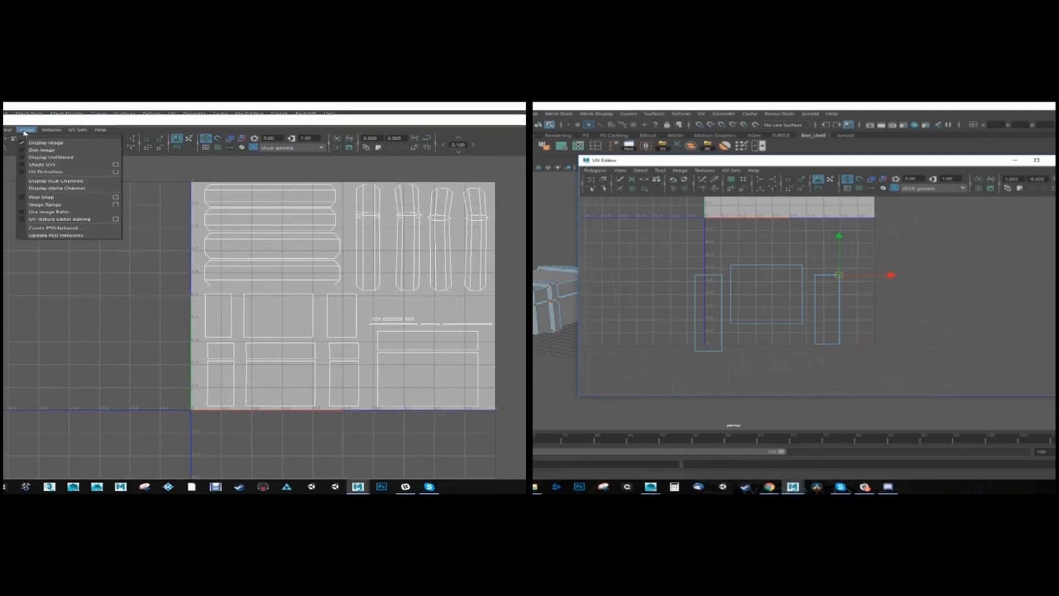
{"action": "left_click", "coordinate": [54, 228]}
{"action": "left_click_drag", "start_coordinate": [473, 151], "coordinate": [75, 152]}
{"action": "key", "text": "w"}
{"action": "left_click_drag", "start_coordinate": [820, 296], "coordinate": [818, 295]}
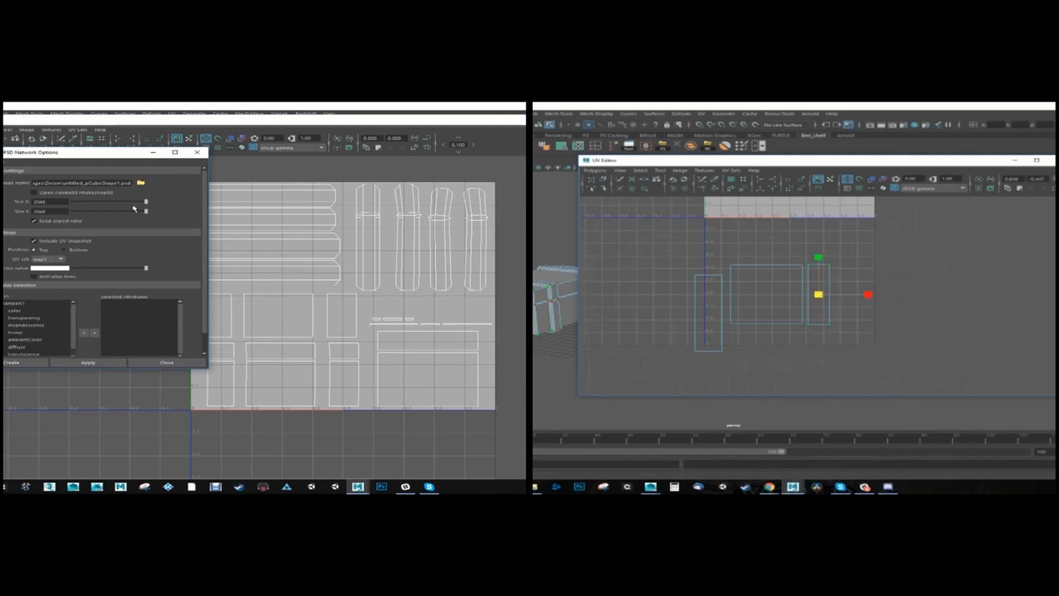
- Browse for the PSD's image location, and move and scale the left-hand narrow shells to match the square shells' height
{"action": "left_click", "coordinate": [141, 183]}
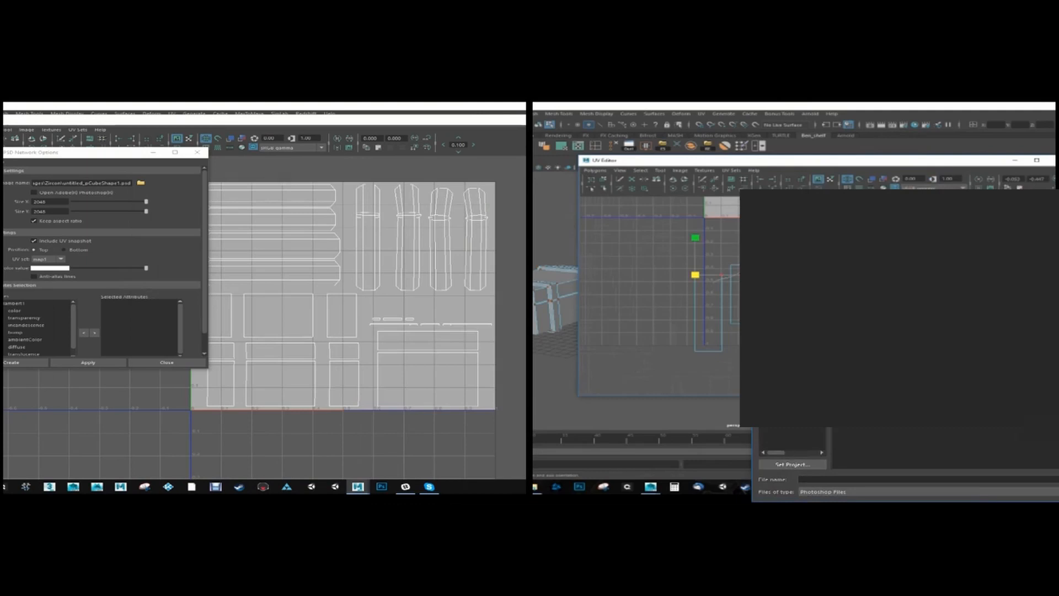
{"action": "left_click_drag", "start_coordinate": [695, 275], "coordinate": [711, 312]}
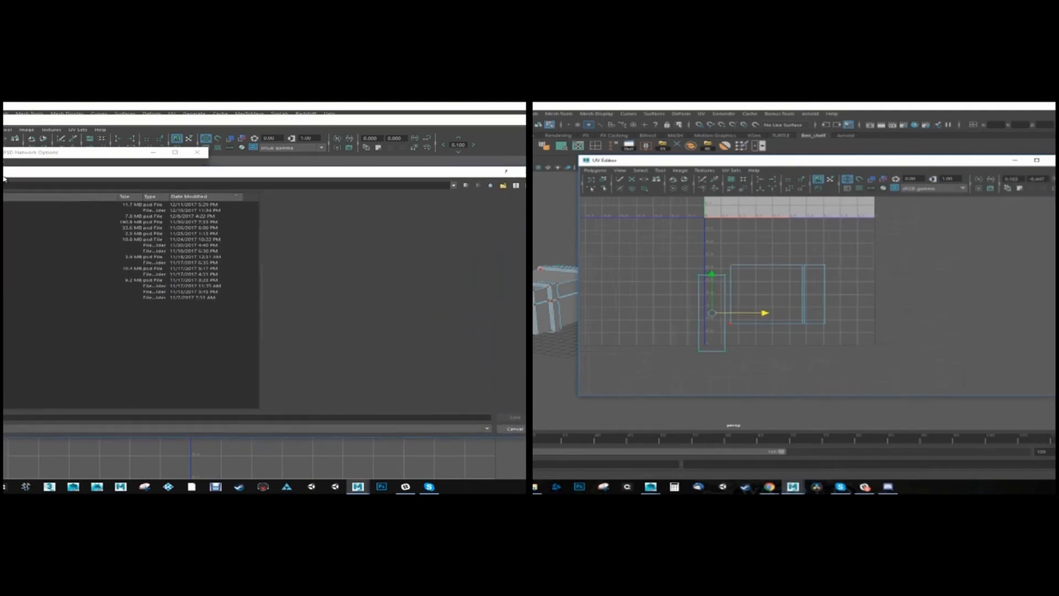
{"action": "left_click_drag", "start_coordinate": [4, 176], "coordinate": [36, 172]}
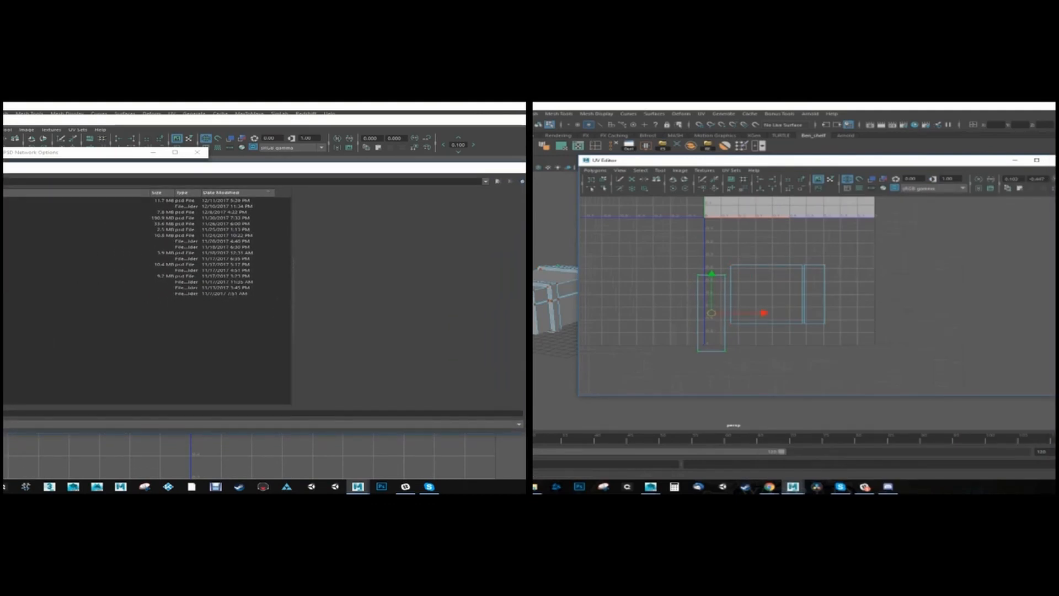
{"action": "left_click", "coordinate": [263, 413]}
{"action": "mouse_move", "coordinate": [712, 313]}
{"action": "left_mouse_down"}
{"action": "mouse_move", "coordinate": [713, 296]}
{"action": "mouse_move", "coordinate": [700, 296]}
{"action": "mouse_move", "coordinate": [718, 295]}
{"action": "left_mouse_up"}
{"action": "key", "text": "r"}
{"action": "key", "text": "w"}
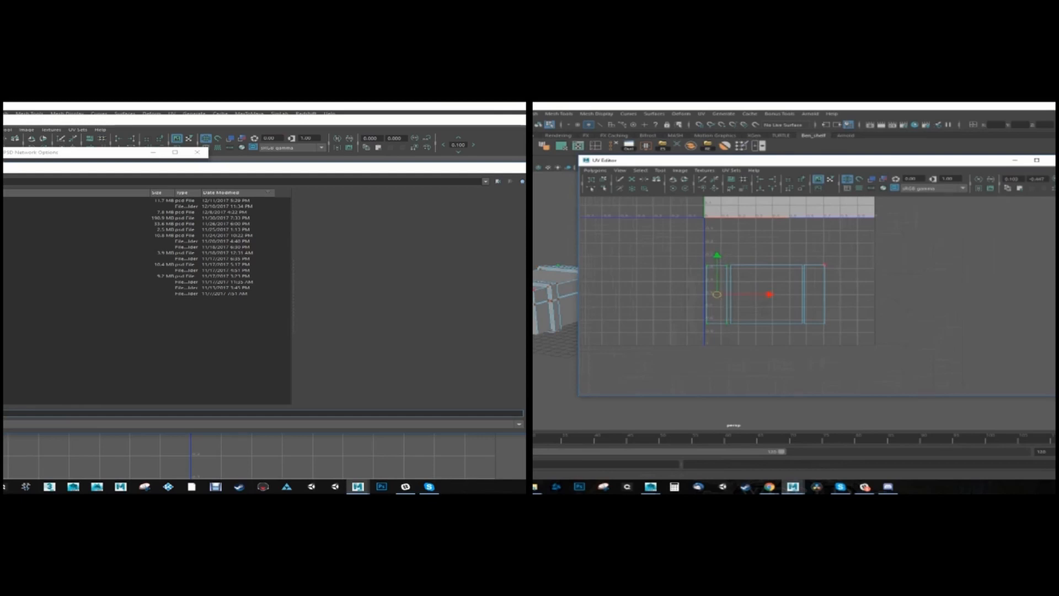
- Move and shrink the square and flanking narrow shells together inside the UV tile, and name the PSD Crate_Texture on the Desktop
{"action": "left_click_drag", "start_coordinate": [650, 248], "coordinate": [830, 331]}
{"action": "middle_click_drag", "start_coordinate": [830, 331], "coordinate": [819, 378], "text": "alt"}
{"action": "left_click_drag", "start_coordinate": [755, 341], "coordinate": [754, 249]}
{"action": "key", "text": "r"}
{"action": "left_click_drag", "start_coordinate": [755, 249], "coordinate": [740, 250]}
{"action": "key", "text": "w"}
{"action": "left_click_drag", "start_coordinate": [754, 249], "coordinate": [741, 243]}
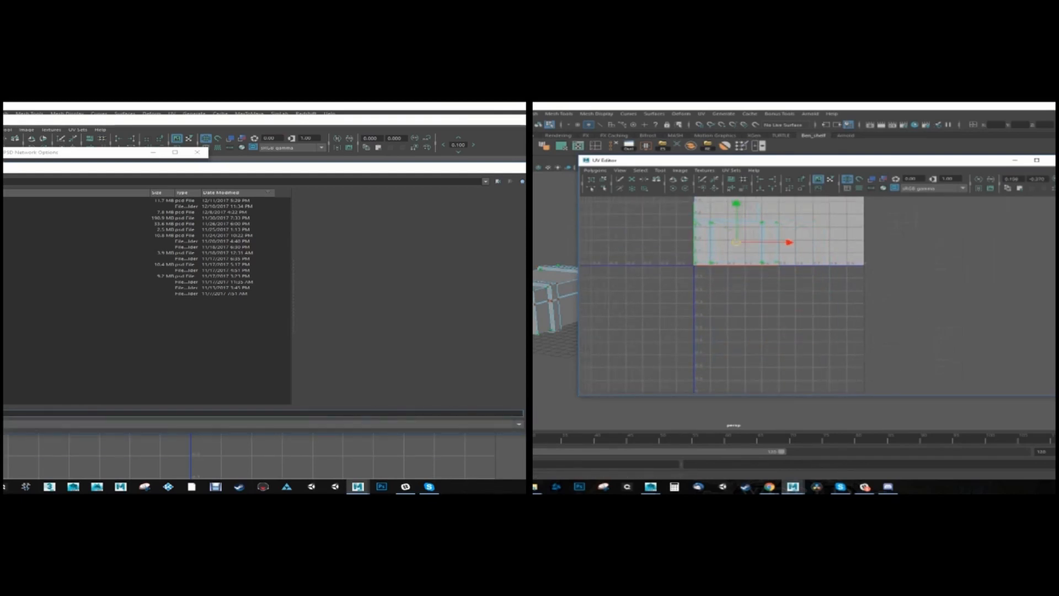
{"action": "key", "text": "Return"}
- Select the color attribute for the PSD network, and unfold and shift the rectangular shell above the UV tile
{"action": "scroll", "coordinate": [736, 243], "scroll_direction": "down", "scroll_amount": 3}
{"action": "middle_click_drag", "start_coordinate": [816, 276], "coordinate": [753, 392], "text": "alt"}
{"action": "scroll", "coordinate": [750, 380], "scroll_direction": "up", "scroll_amount": 1}
{"action": "left_click_drag", "start_coordinate": [694, 206], "coordinate": [761, 258]}
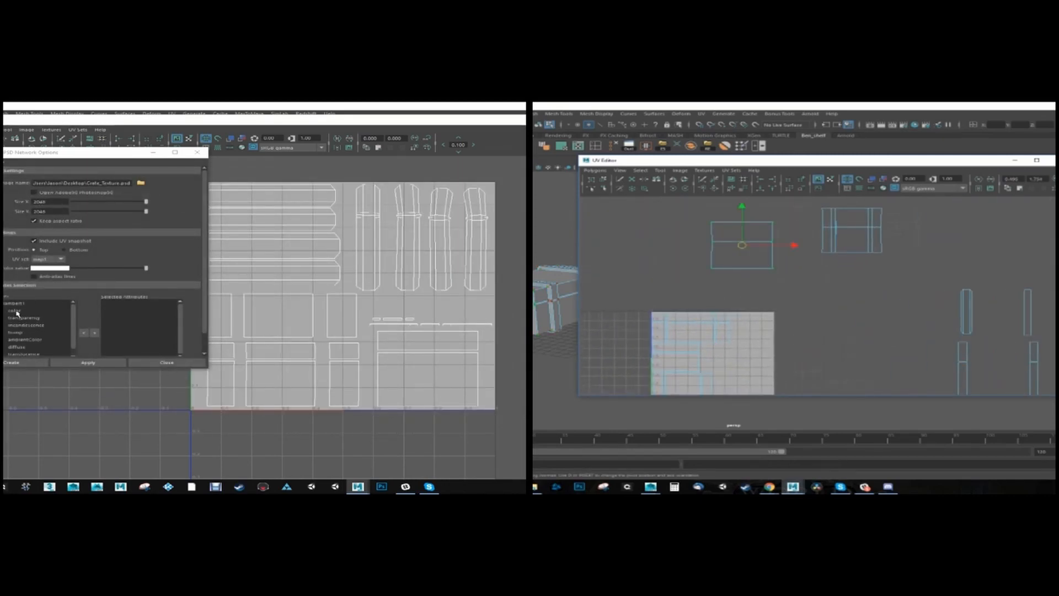
{"action": "left_click", "coordinate": [15, 311]}
{"action": "left_click", "coordinate": [594, 171]}
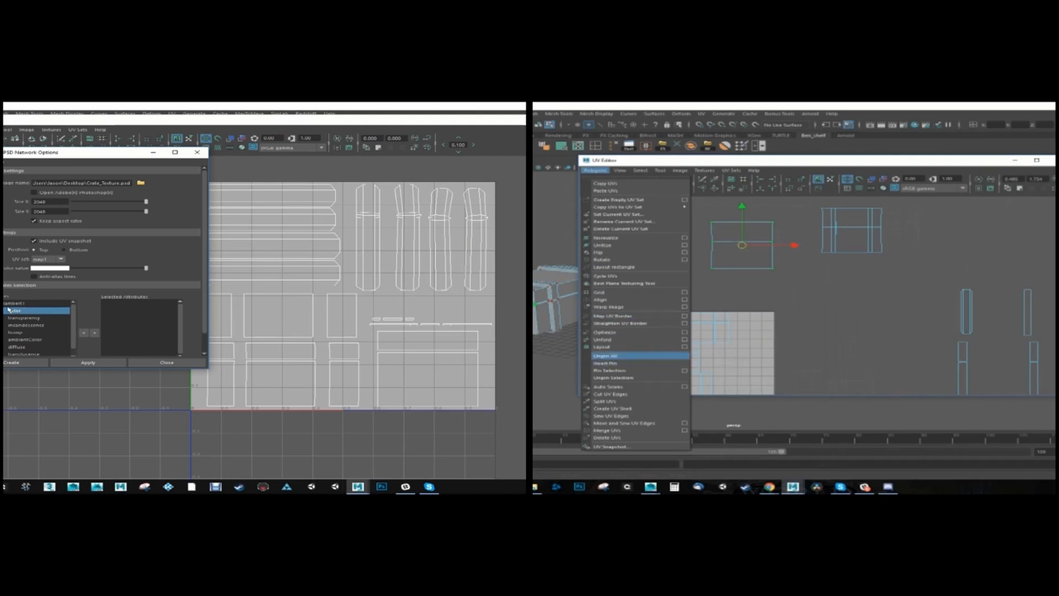
{"action": "left_click", "coordinate": [629, 339]}
{"action": "left_click_drag", "start_coordinate": [741, 245], "coordinate": [731, 267]}
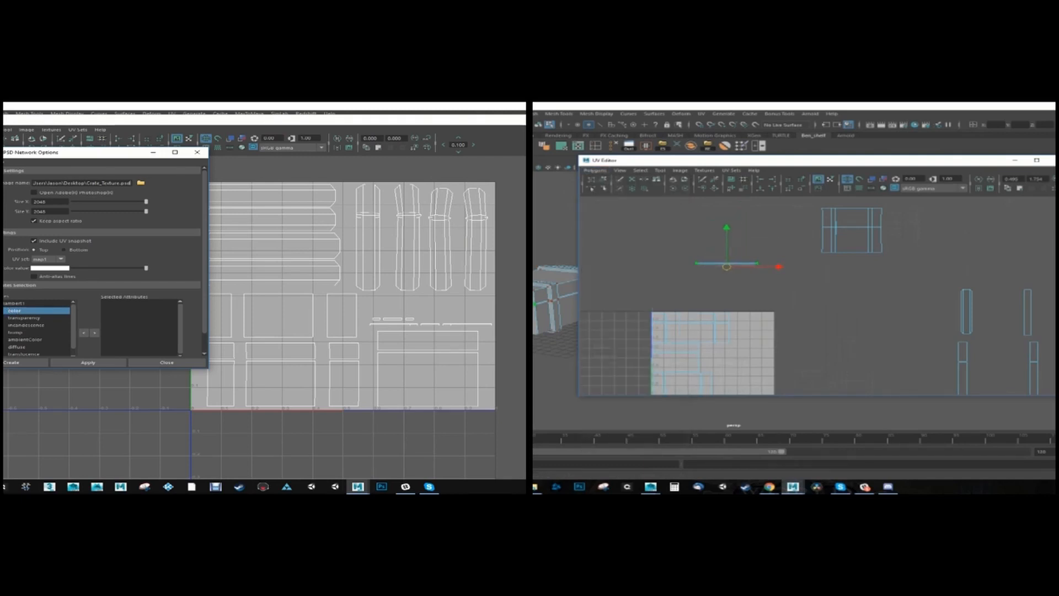
- Isolate the faces of the multi-strip shell above the UV tile to identify which part of the chest they belong to
{"action": "left_click_drag", "start_coordinate": [803, 199], "coordinate": [945, 270]}
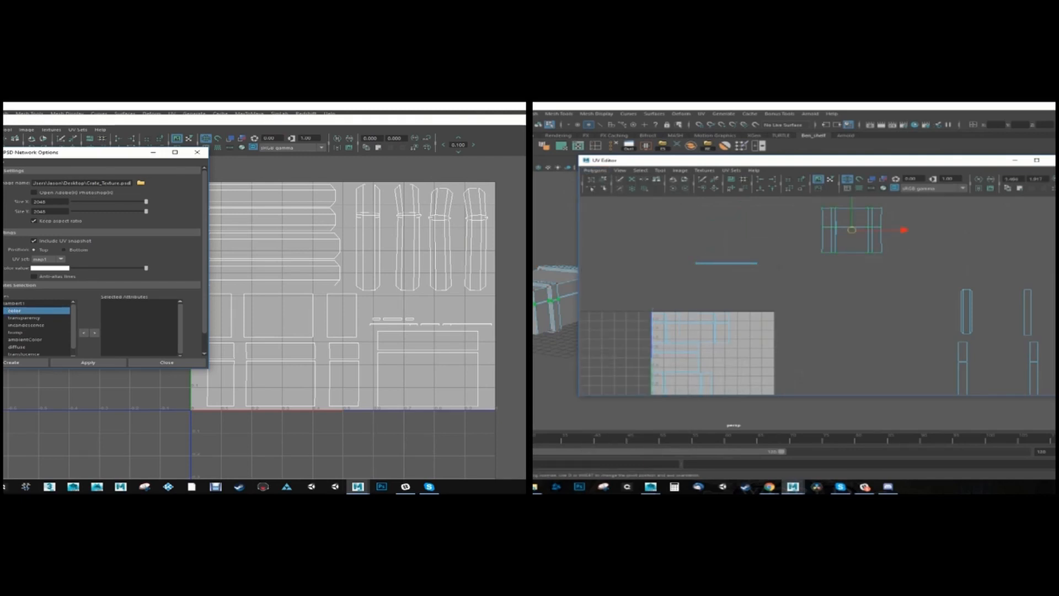
{"action": "right_click_drag", "start_coordinate": [846, 251], "coordinate": [846, 271]}
{"action": "scroll", "coordinate": [556, 317], "scroll_direction": "up", "scroll_amount": 5}
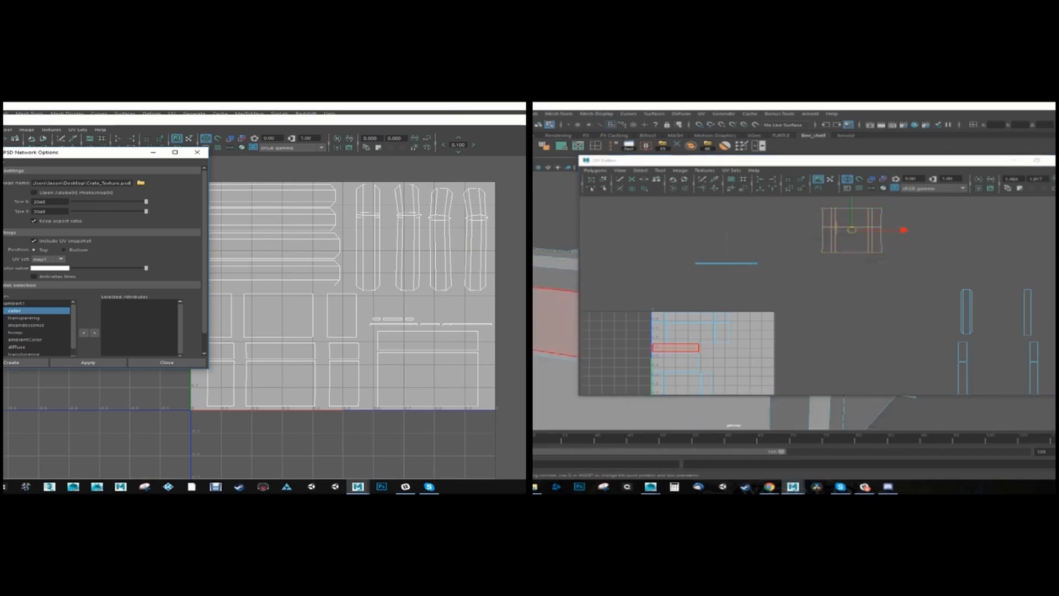
{"action": "left_click_drag", "start_coordinate": [558, 317], "coordinate": [538, 324], "text": "alt"}
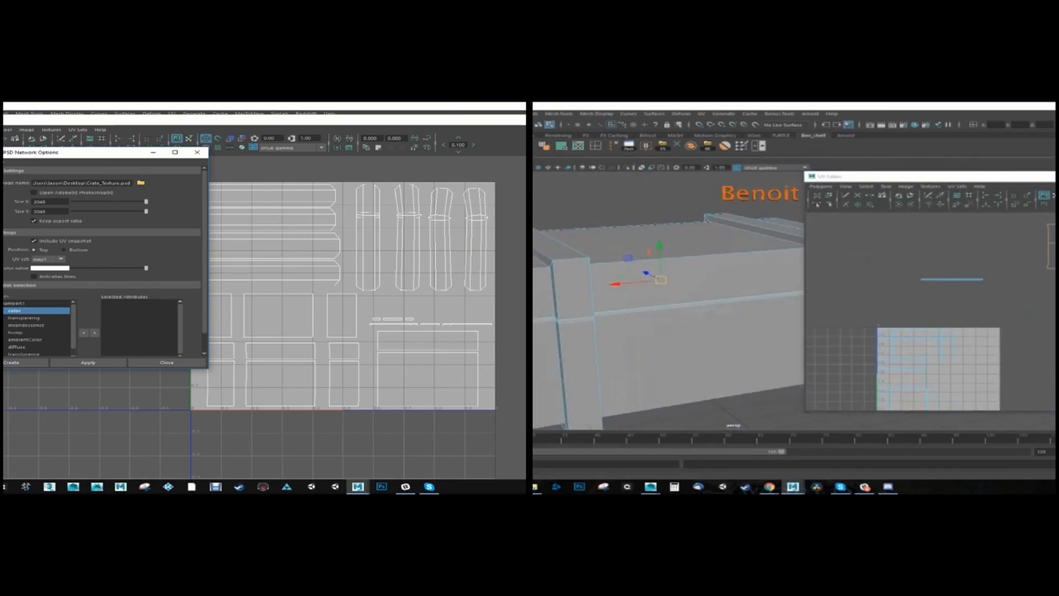
{"action": "left_click", "coordinate": [626, 168]}
{"action": "left_click_drag", "start_coordinate": [629, 270], "coordinate": [670, 279], "text": "alt"}
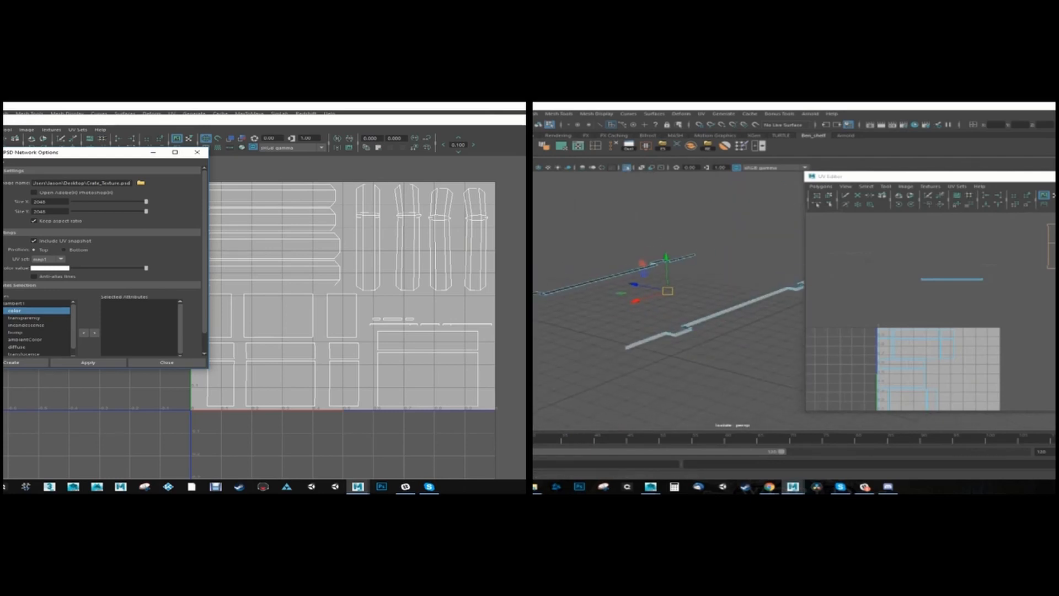
{"action": "left_click", "coordinate": [626, 167]}
{"action": "middle_click_drag", "start_coordinate": [1045, 262], "coordinate": [930, 268], "text": "alt"}
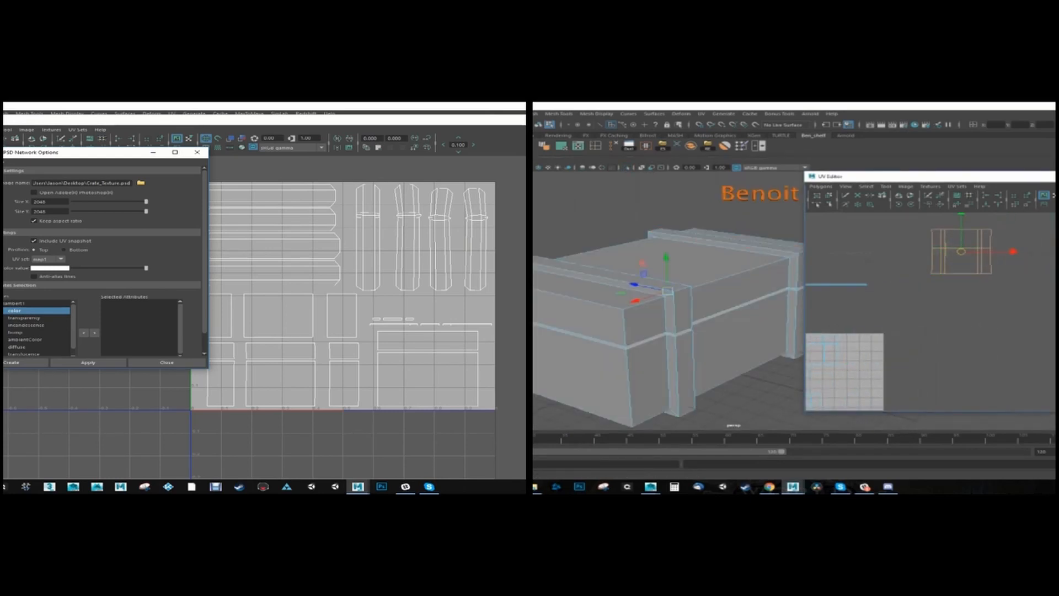
- Unfold all UVs of the multi-strip shell, and close the PSD network options without creating a file
{"action": "right_click_drag", "start_coordinate": [941, 260], "coordinate": [972, 260]}
{"action": "left_click_drag", "start_coordinate": [915, 225], "coordinate": [1037, 286]}
{"action": "left_click", "coordinate": [821, 186]}
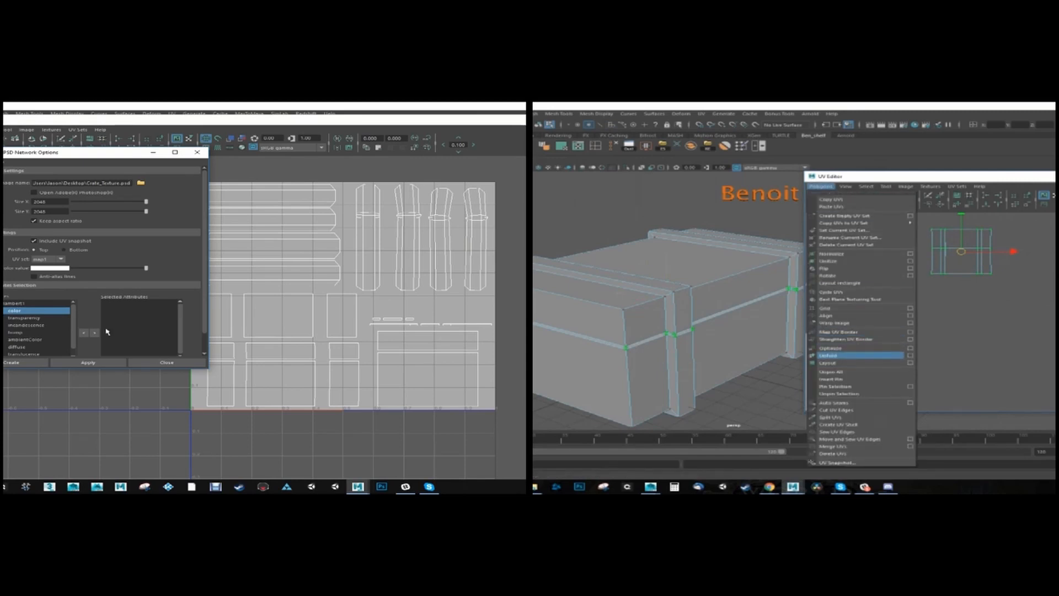
{"action": "left_click", "coordinate": [827, 355]}
{"action": "left_click", "coordinate": [167, 362]}
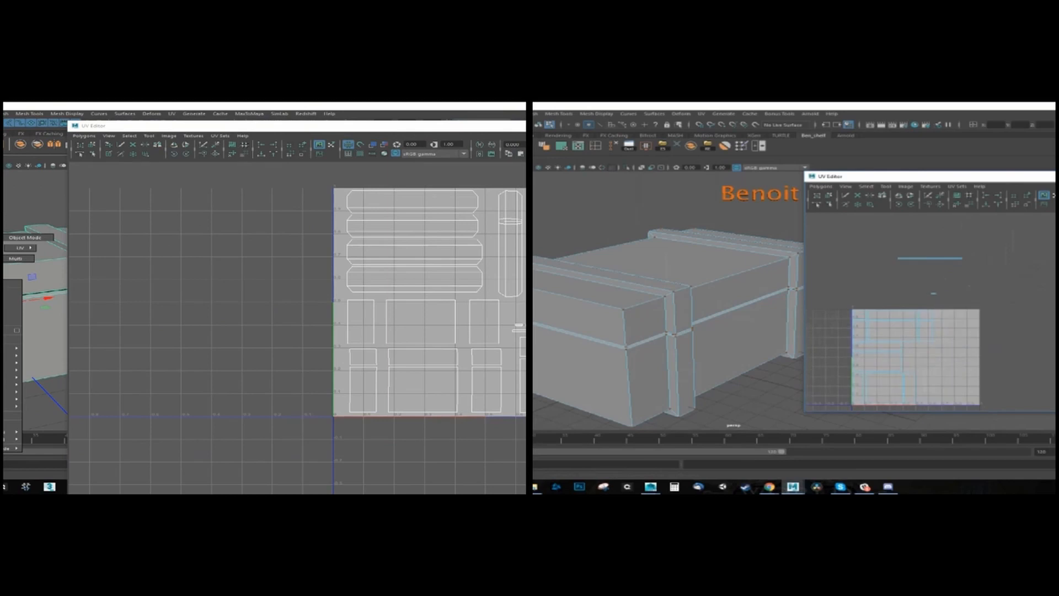
- Open the new-material list for the chest, and rotate, move and scale down the bent strip shell above the UV tile
{"action": "right_click_drag", "start_coordinate": [22, 270], "coordinate": [6, 424]}
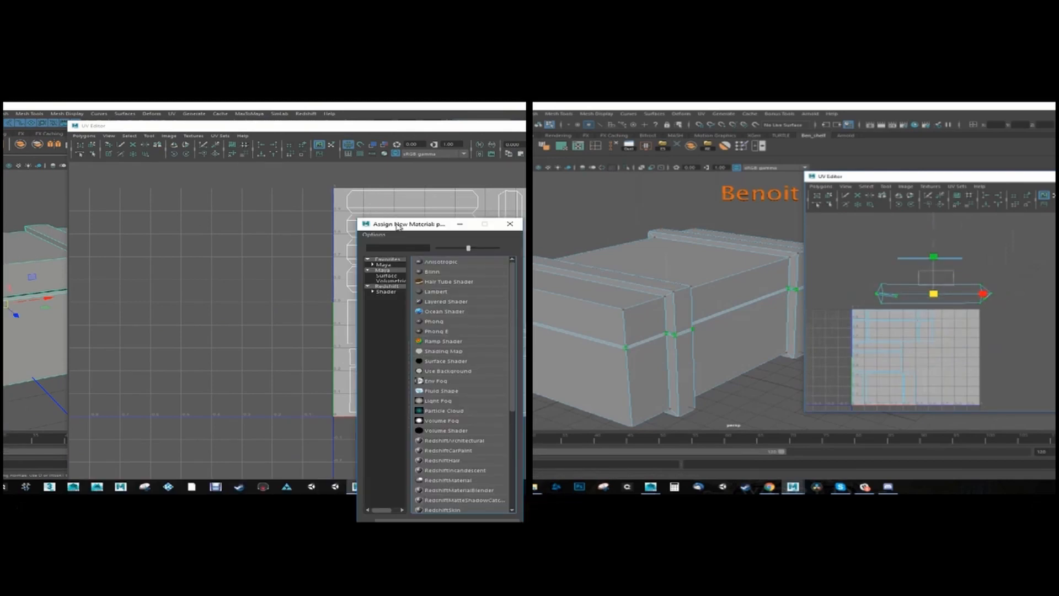
{"action": "left_click_drag", "start_coordinate": [398, 226], "coordinate": [0, 169]}
{"action": "key", "text": "e"}
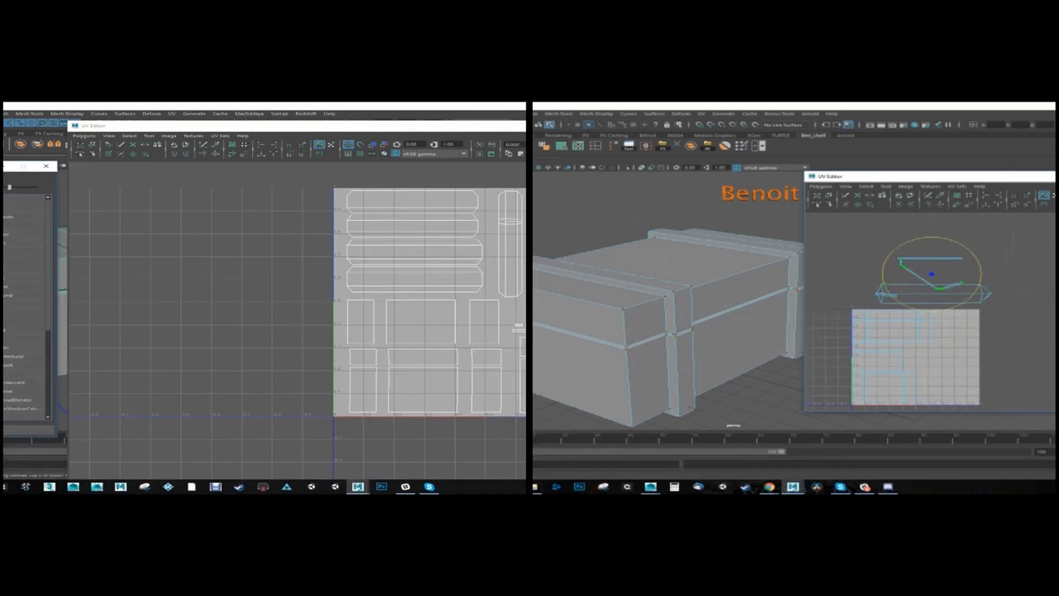
{"action": "key", "text": "w"}
{"action": "key", "text": "r"}
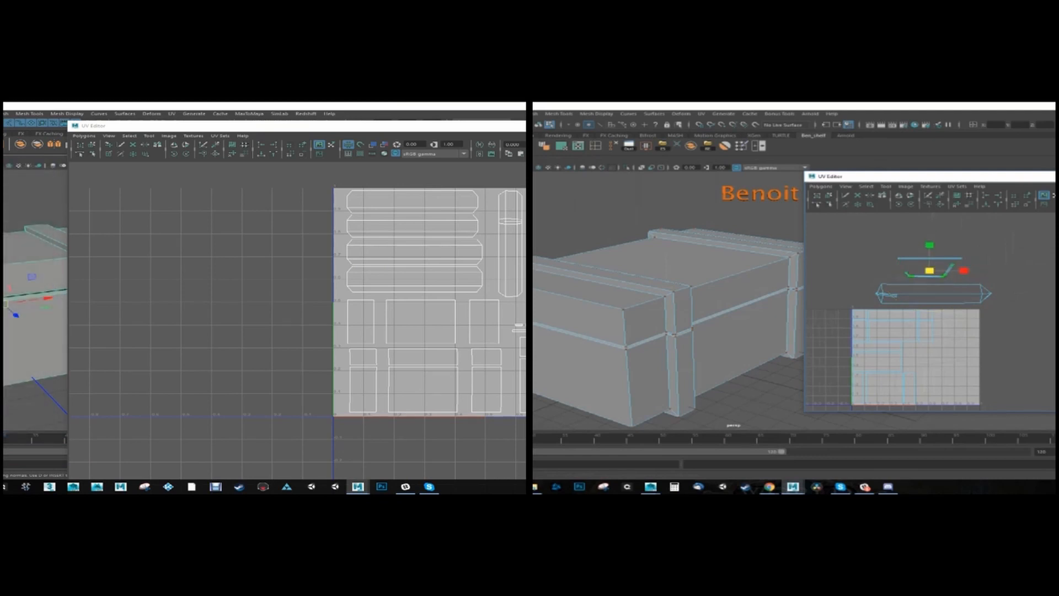
- Reposition both UV Editor windows and select all UVs of the bent strip shell
{"action": "left_click_drag", "start_coordinate": [943, 176], "coordinate": [704, 169]}
{"action": "left_click_drag", "start_coordinate": [105, 126], "coordinate": [37, 124]}
{"action": "middle_click_drag", "start_coordinate": [706, 265], "coordinate": [819, 264], "text": "alt"}
{"action": "scroll", "coordinate": [811, 275], "scroll_direction": "up", "scroll_amount": 5}
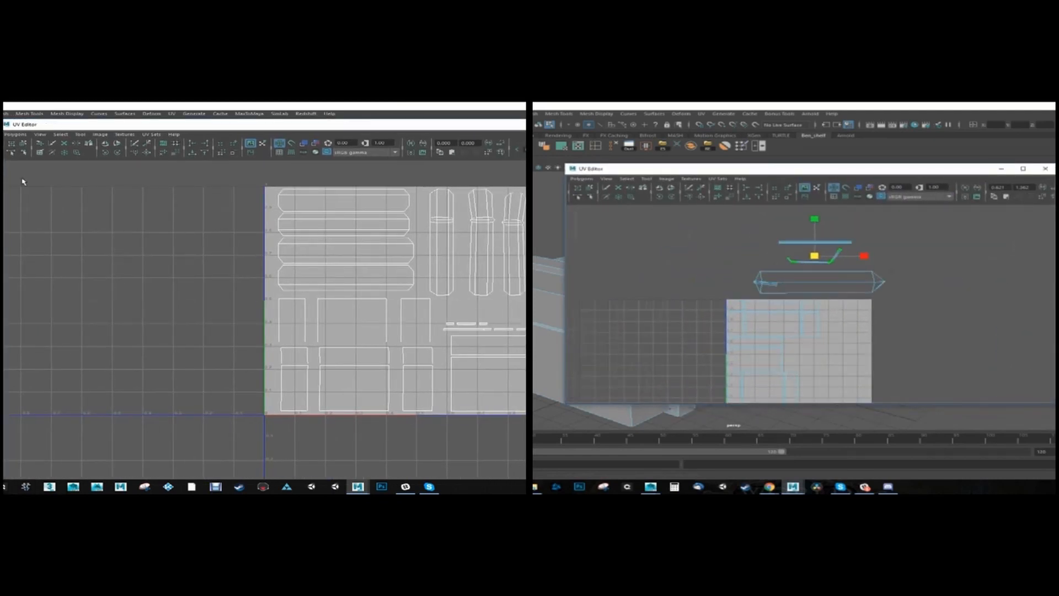
{"action": "middle_click_drag", "start_coordinate": [899, 257], "coordinate": [896, 286], "text": "alt"}
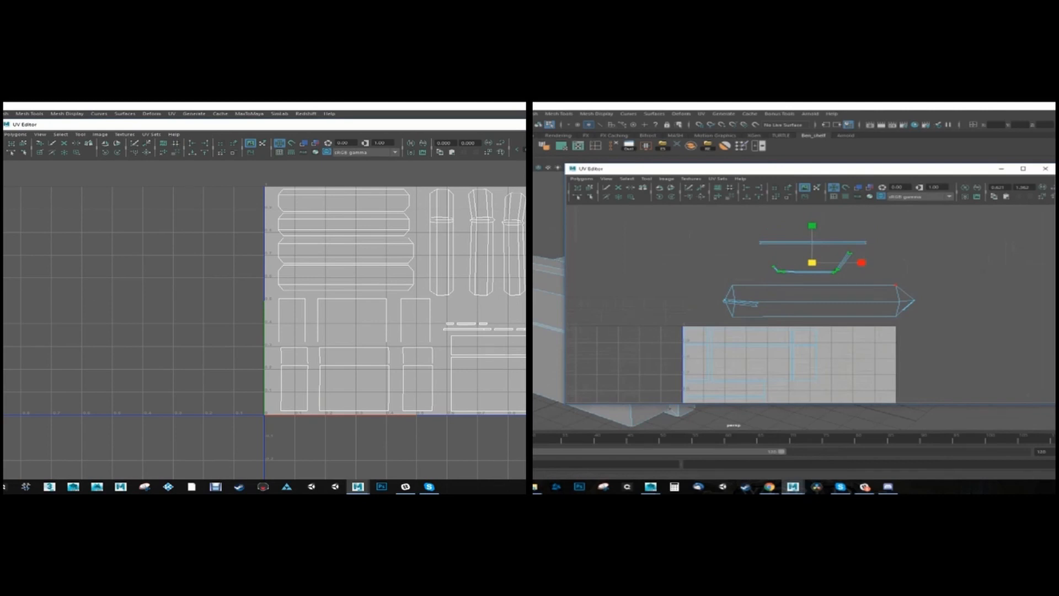
{"action": "right_click_drag", "start_coordinate": [829, 278], "coordinate": [868, 278]}
{"action": "left_click_drag", "start_coordinate": [763, 249], "coordinate": [885, 287]}
{"action": "middle_click_drag", "start_coordinate": [886, 287], "coordinate": [848, 296], "text": "alt"}
{"action": "scroll", "coordinate": [885, 293], "scroll_direction": "up", "scroll_amount": 3}
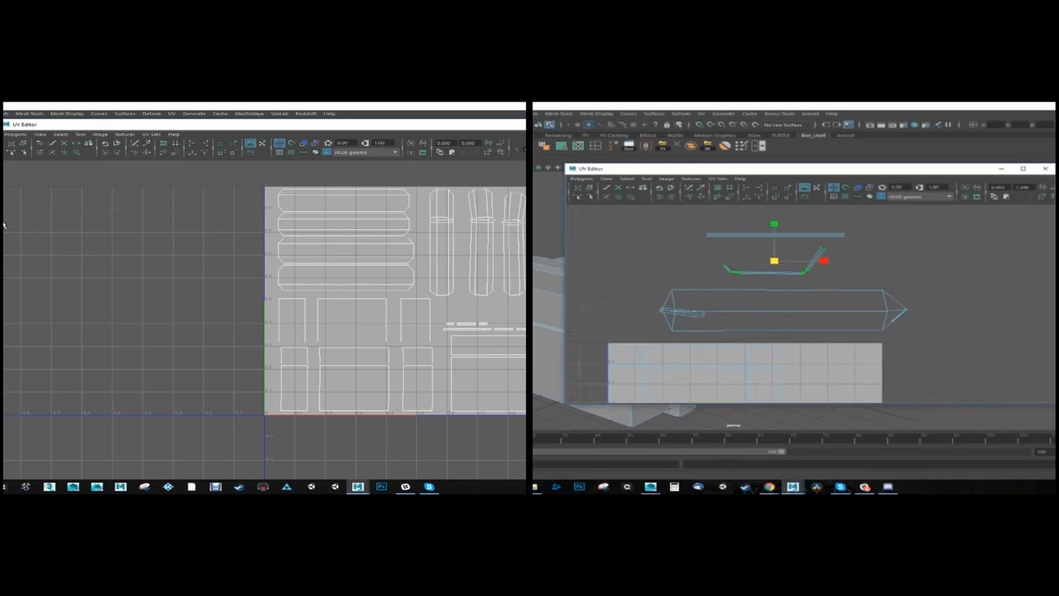
- Create a PSD network with a UV snapshot for lambert1's color attribute, and switch to Photoshop to view the layout
{"action": "left_click", "coordinate": [101, 135]}
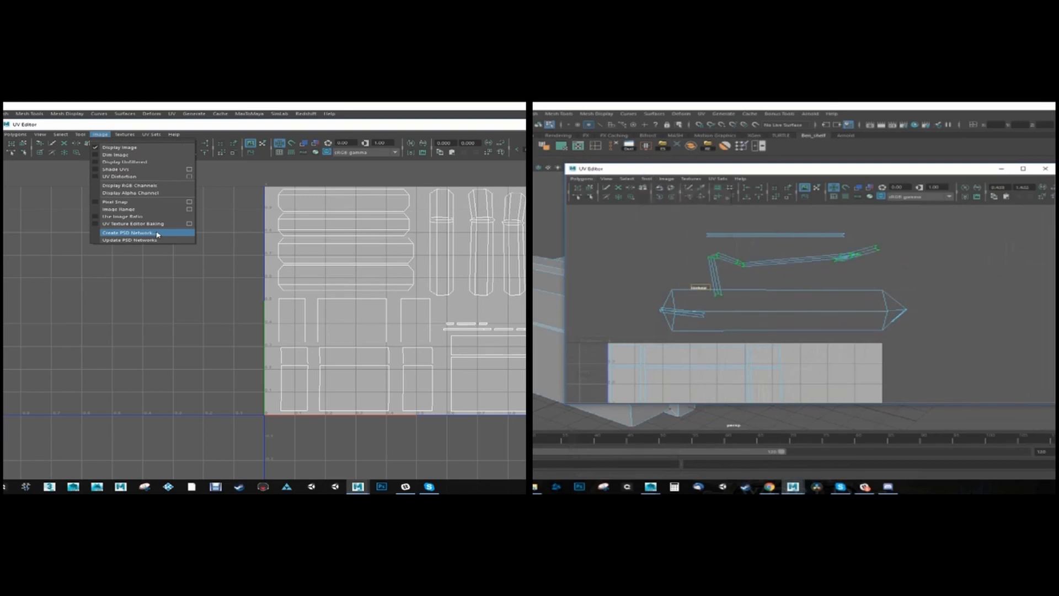
{"action": "left_click", "coordinate": [158, 234]}
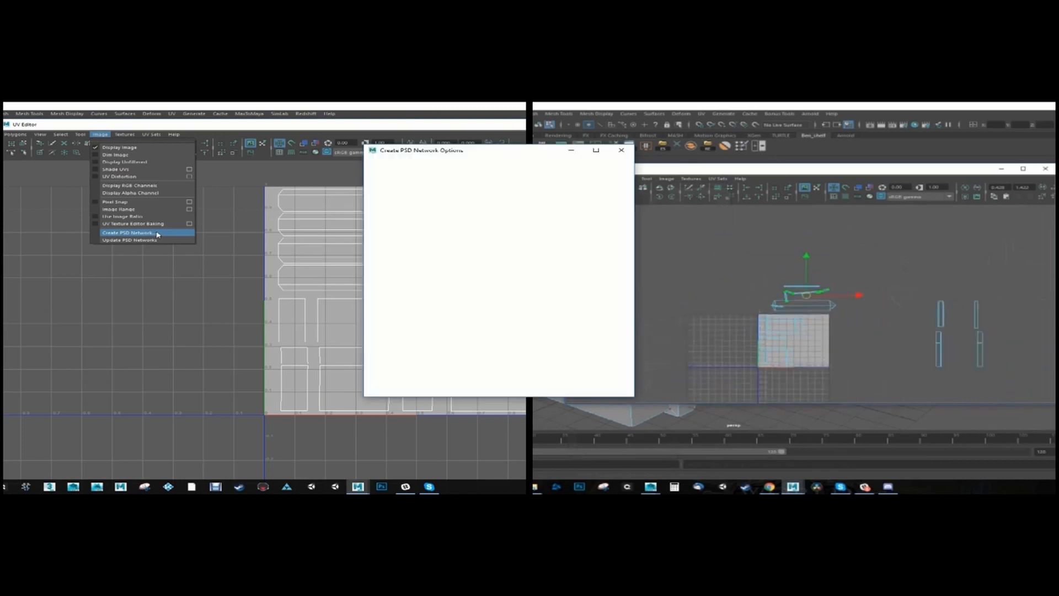
{"action": "left_click_drag", "start_coordinate": [523, 153], "coordinate": [94, 161]}
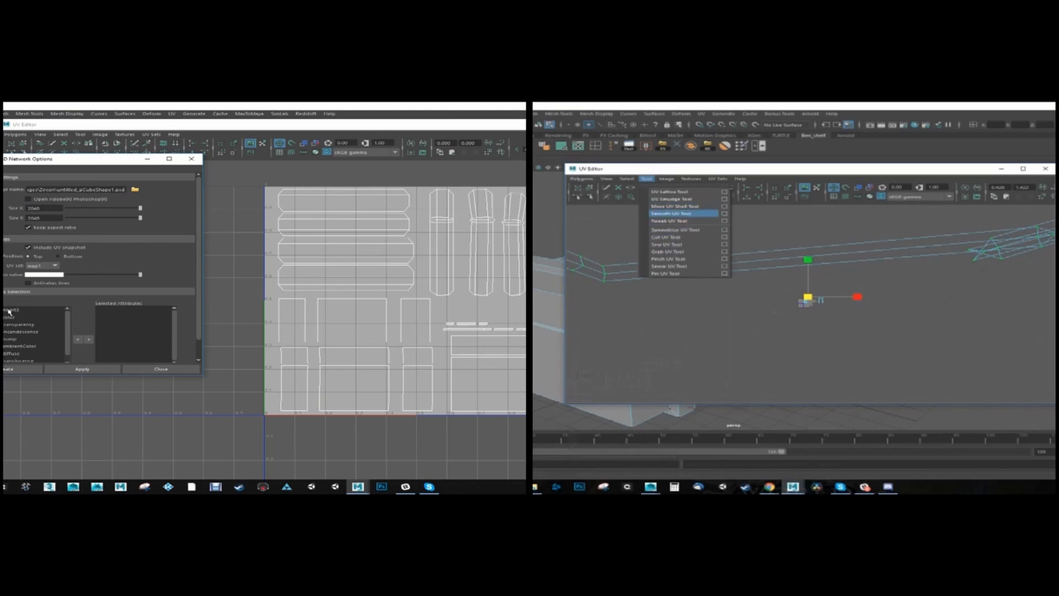
{"action": "left_click", "coordinate": [14, 318]}
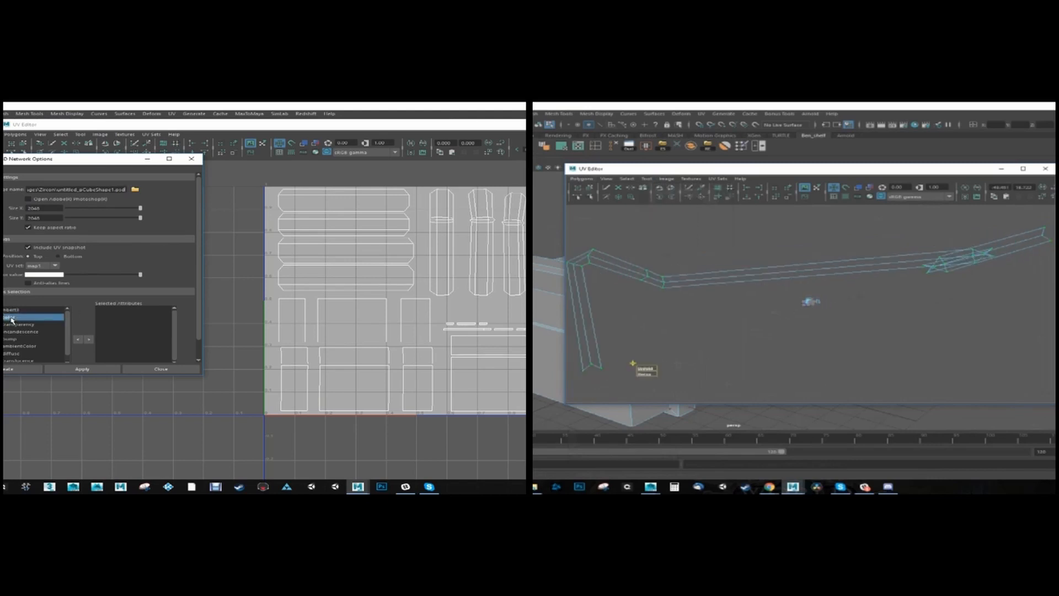
{"action": "left_click", "coordinate": [89, 339]}
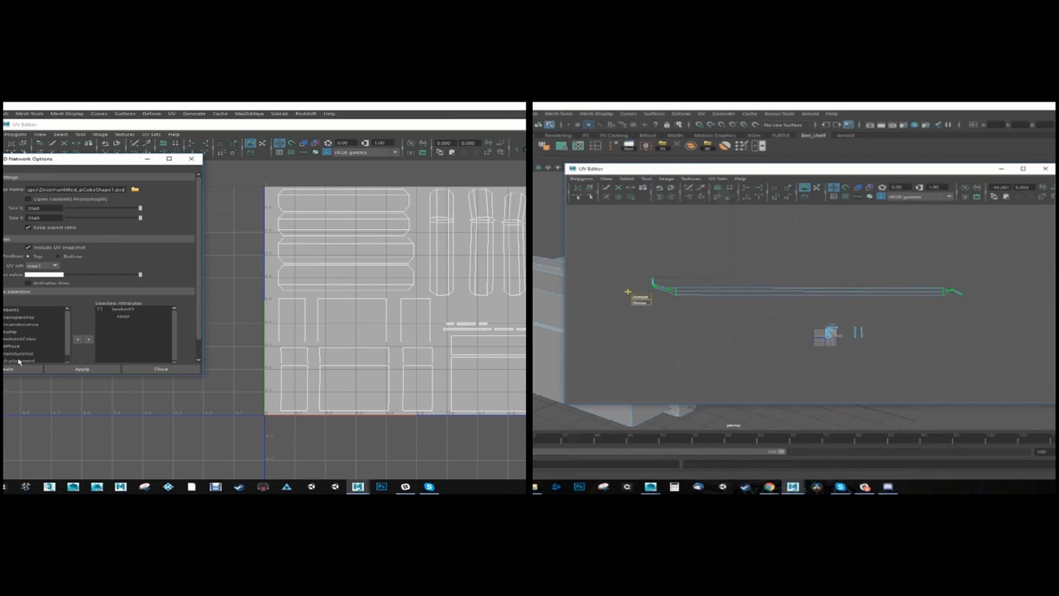
{"action": "left_click", "coordinate": [19, 317]}
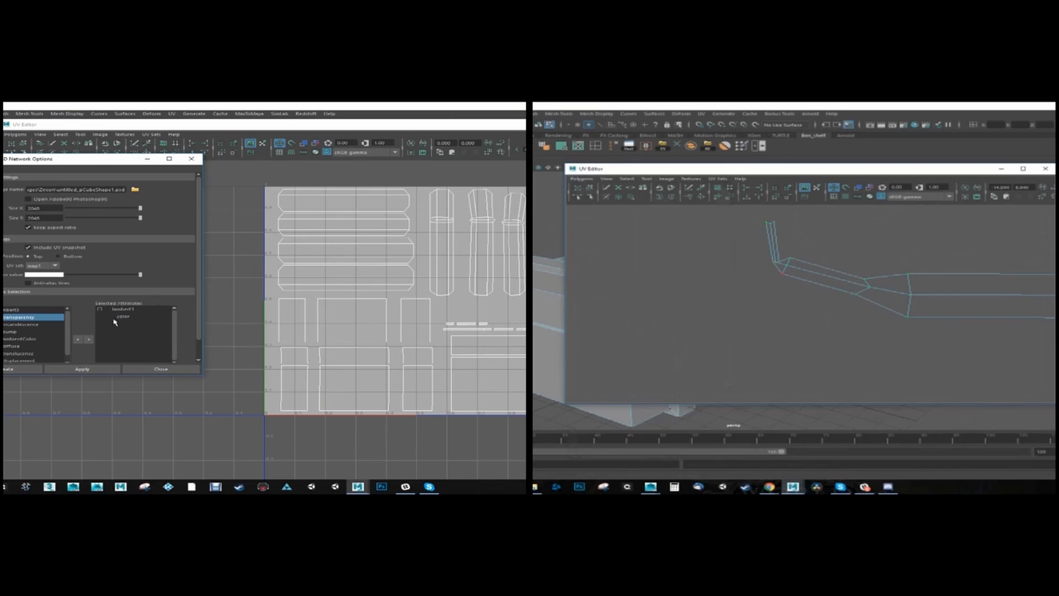
{"action": "left_click", "coordinate": [23, 369]}
{"action": "left_click", "coordinate": [381, 487]}
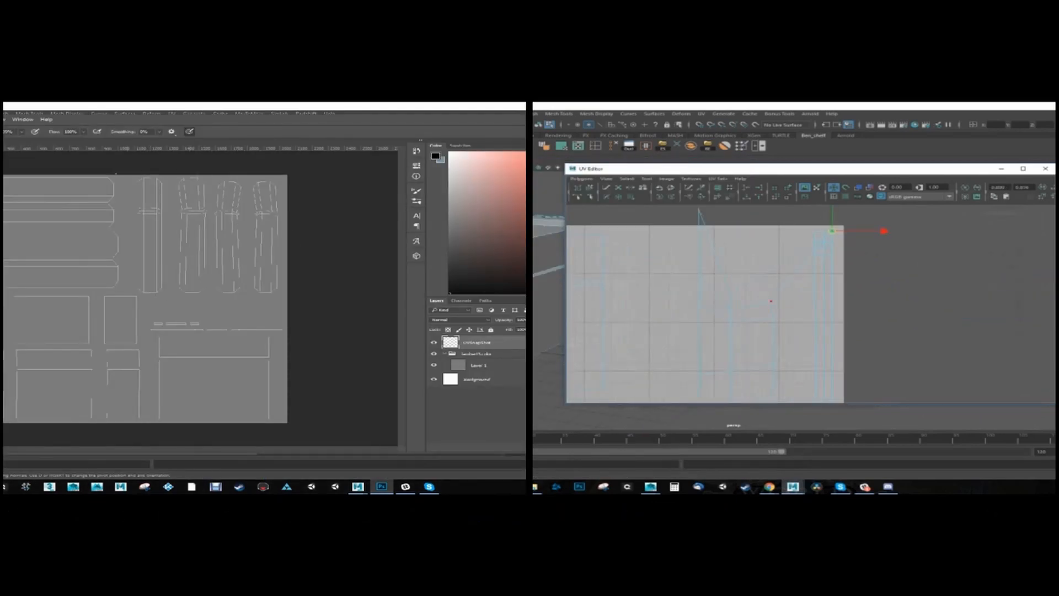
- Switch back to Maya, reopen the UV Editor, and review the Create PSD Network options without creating another file
{"action": "left_click", "coordinate": [189, 108]}
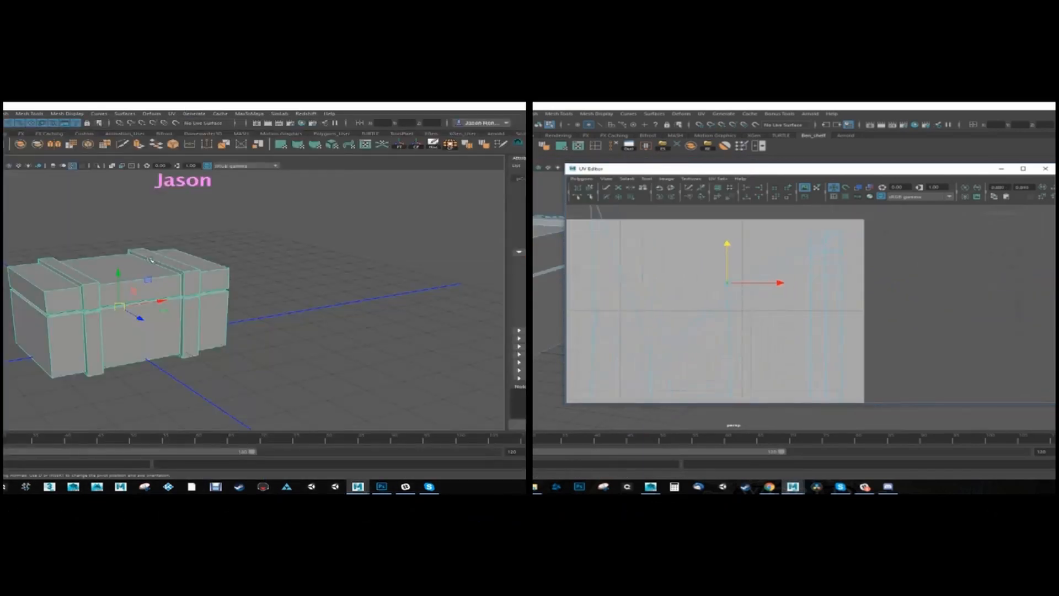
{"action": "left_click", "coordinate": [365, 145]}
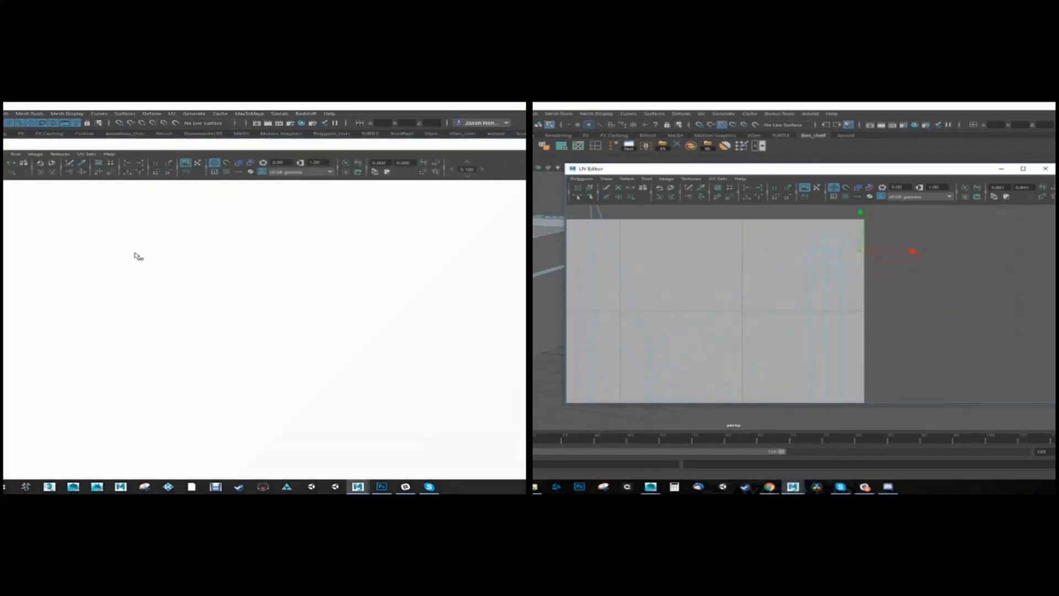
{"action": "left_click", "coordinate": [51, 155]}
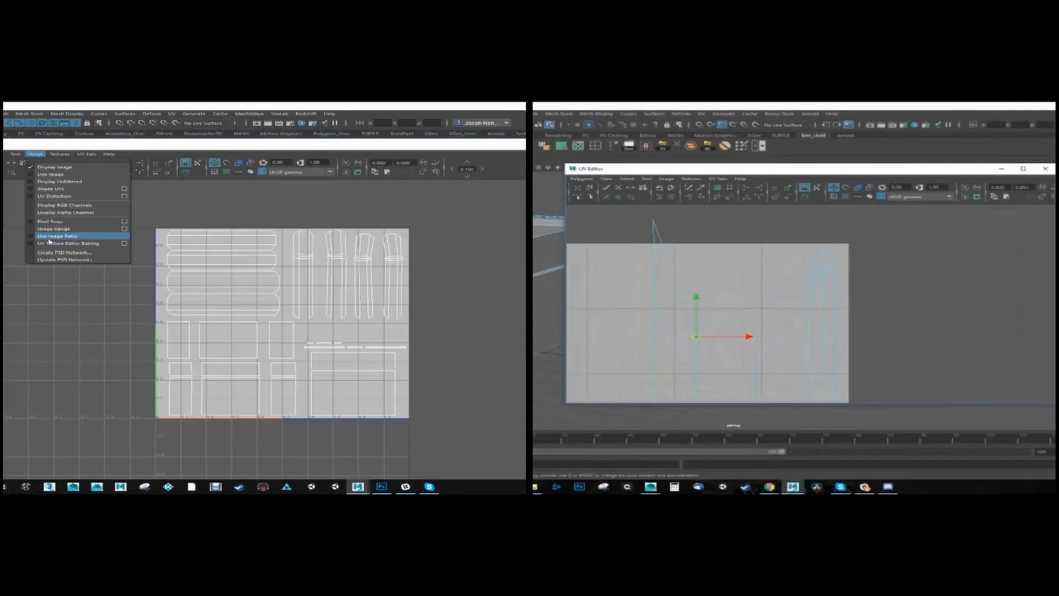
{"action": "left_click", "coordinate": [127, 255]}
{"action": "left_click_drag", "start_coordinate": [533, 154], "coordinate": [172, 169]}
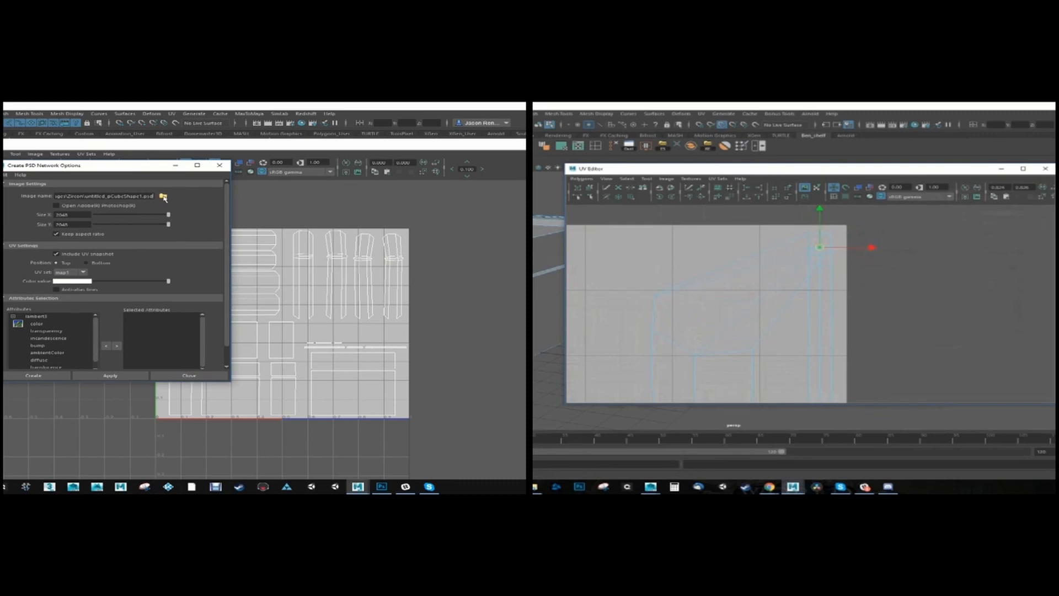
{"action": "left_click", "coordinate": [219, 165]}
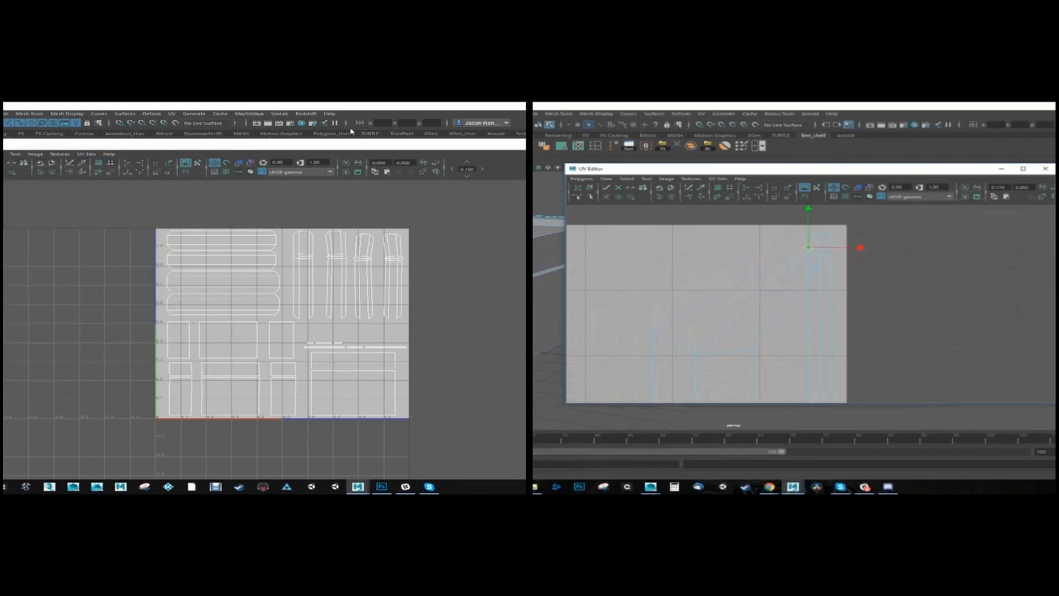
- Switch to Photoshop and toggle the UV snapshot layer's visibility off and back on
{"action": "left_click", "coordinate": [382, 487]}
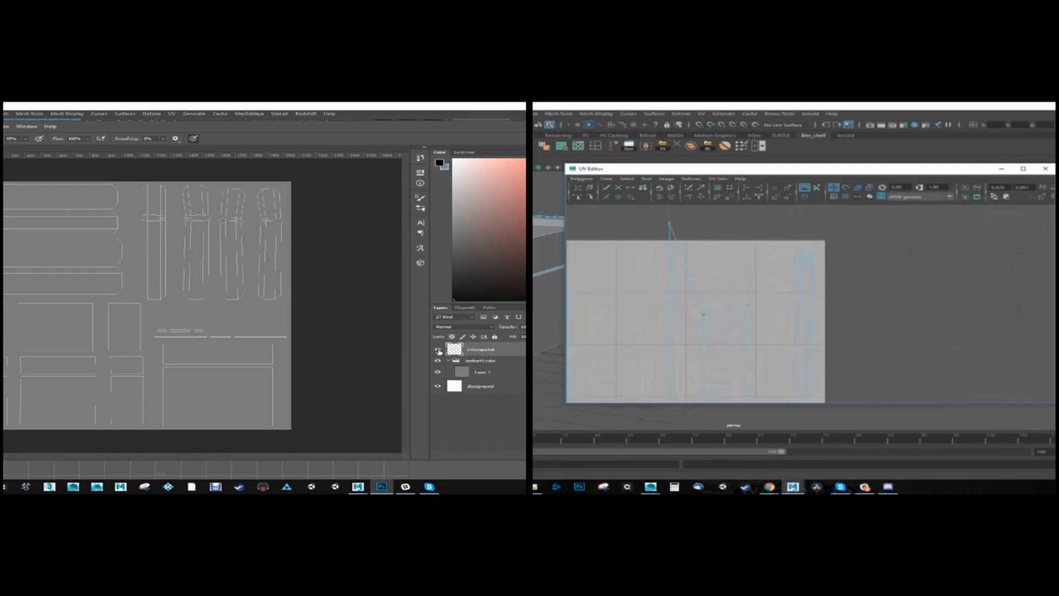
{"action": "left_click", "coordinate": [438, 350]}
{"action": "left_click", "coordinate": [438, 350]}
- Add a new layer above Layer 1 in the color group and paint a red heart on the lower UV panel
{"action": "left_click", "coordinate": [469, 373]}
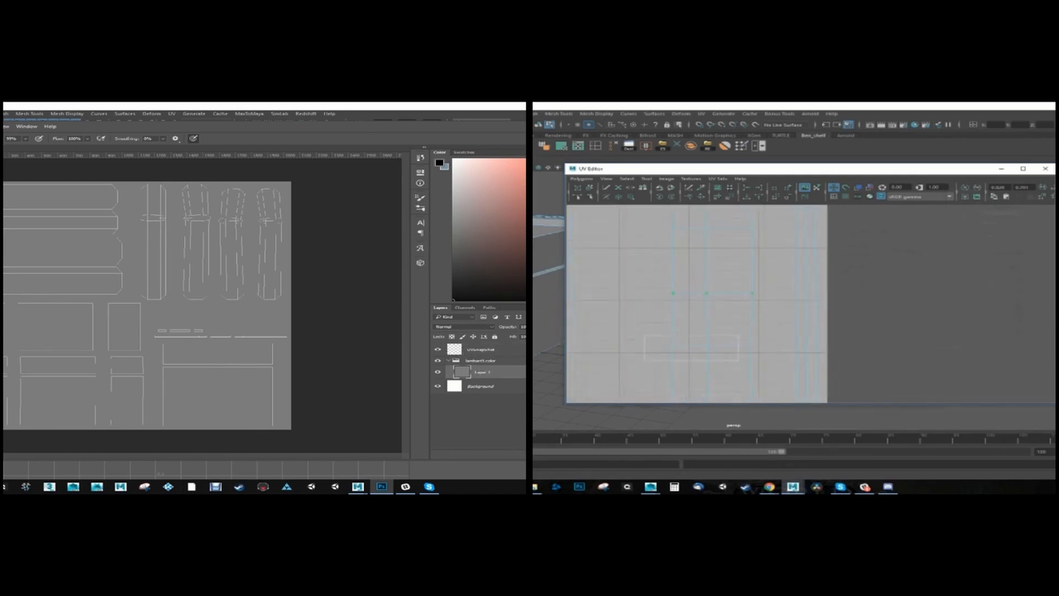
{"action": "key", "text": "ctrl+alt+shift+n"}
{"action": "left_click", "coordinate": [524, 172]}
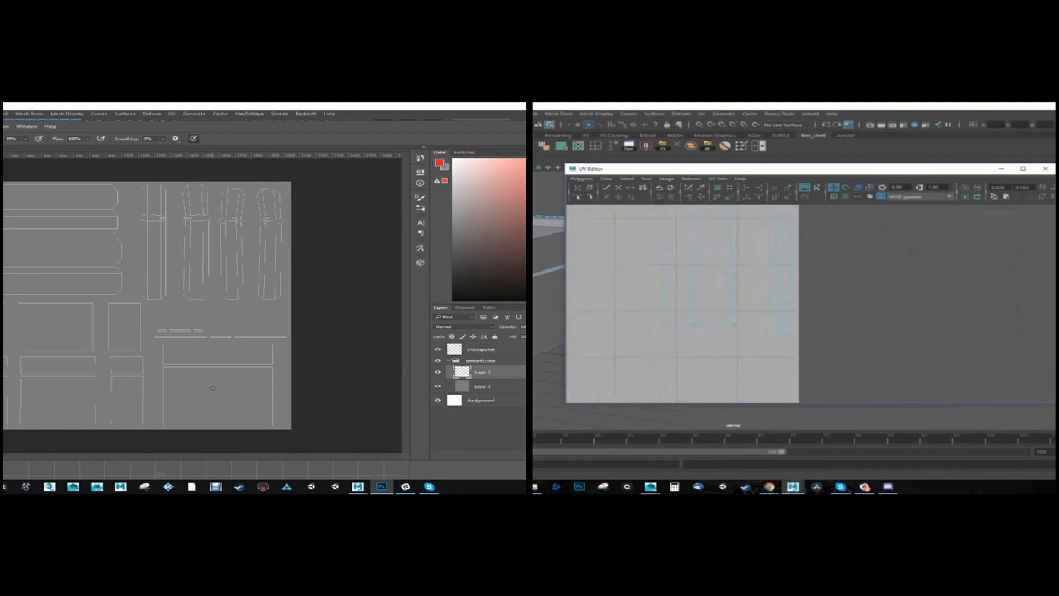
{"action": "mouse_move", "coordinate": [214, 387]}
{"action": "left_mouse_down"}
{"action": "mouse_move", "coordinate": [203, 381]}
{"action": "mouse_move", "coordinate": [194, 406]}
{"action": "left_mouse_up"}
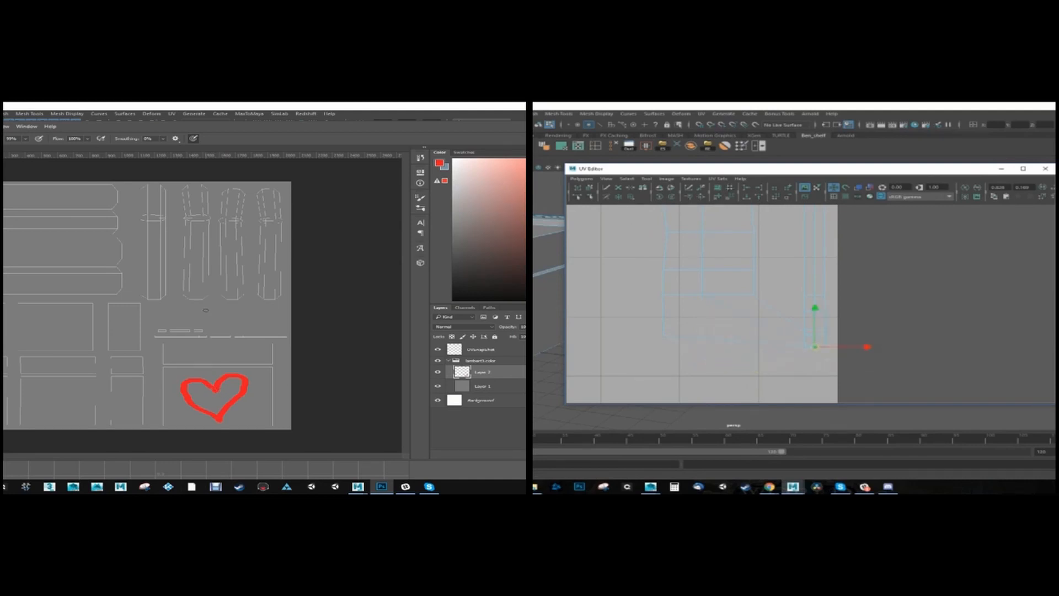
{"action": "left_click_drag", "start_coordinate": [125, 128], "coordinate": [276, 128]}
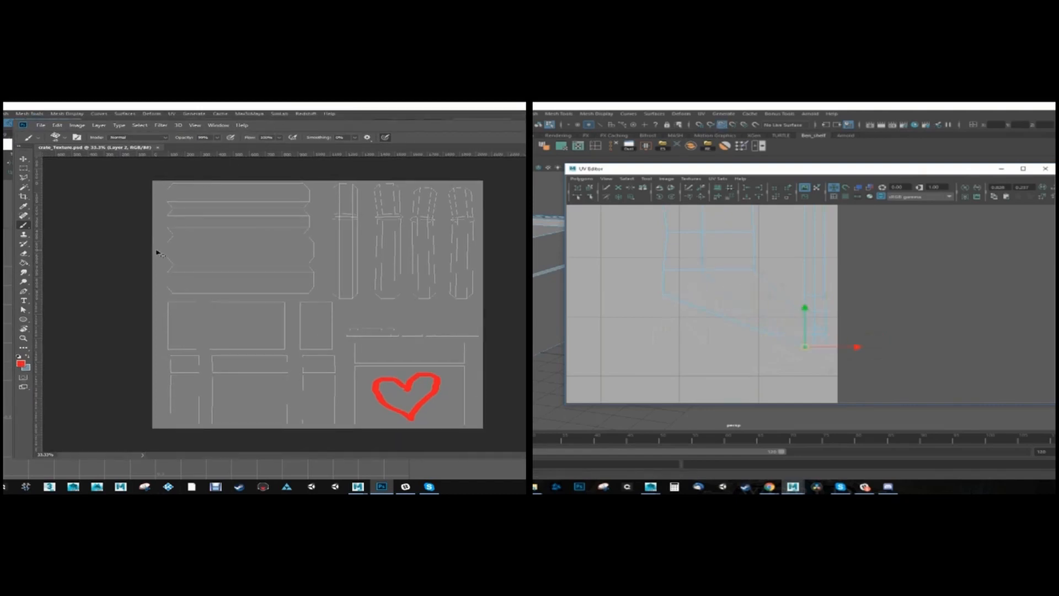
- Return to Maya, show textures on the chest to view the heart, and move a UV toward the narrow strip in the other UV Editor
{"action": "key", "text": "alt+Tab"}
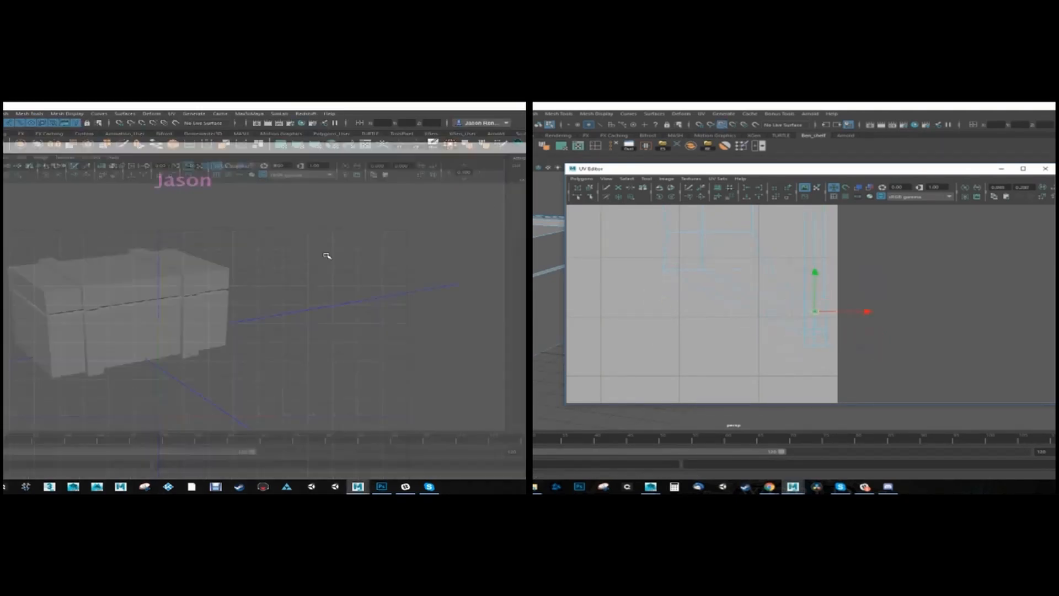
{"action": "left_click_drag", "start_coordinate": [326, 253], "coordinate": [59, 237], "text": "alt"}
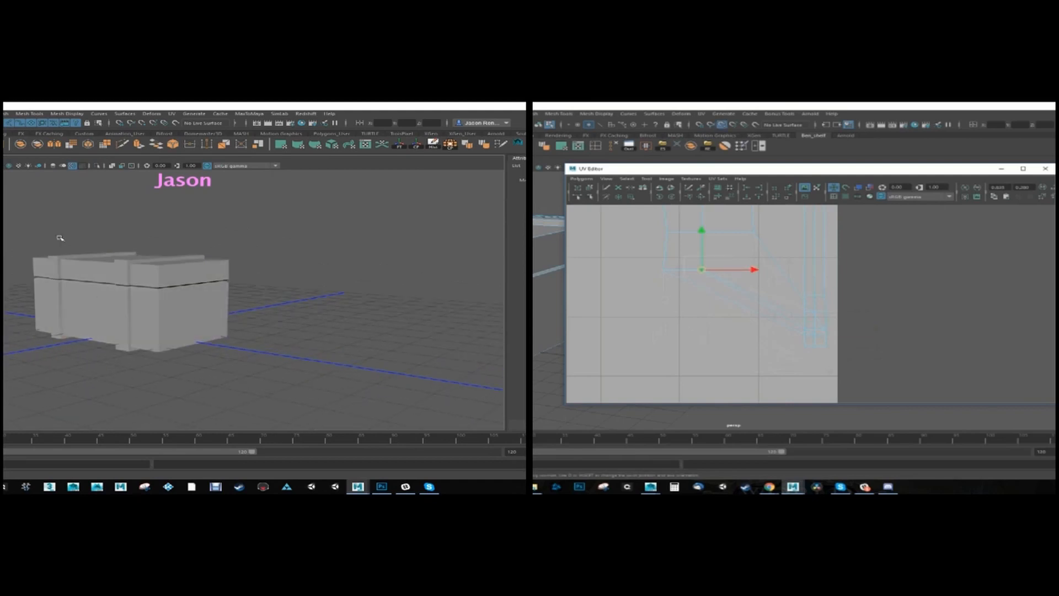
{"action": "left_click", "coordinate": [18, 165]}
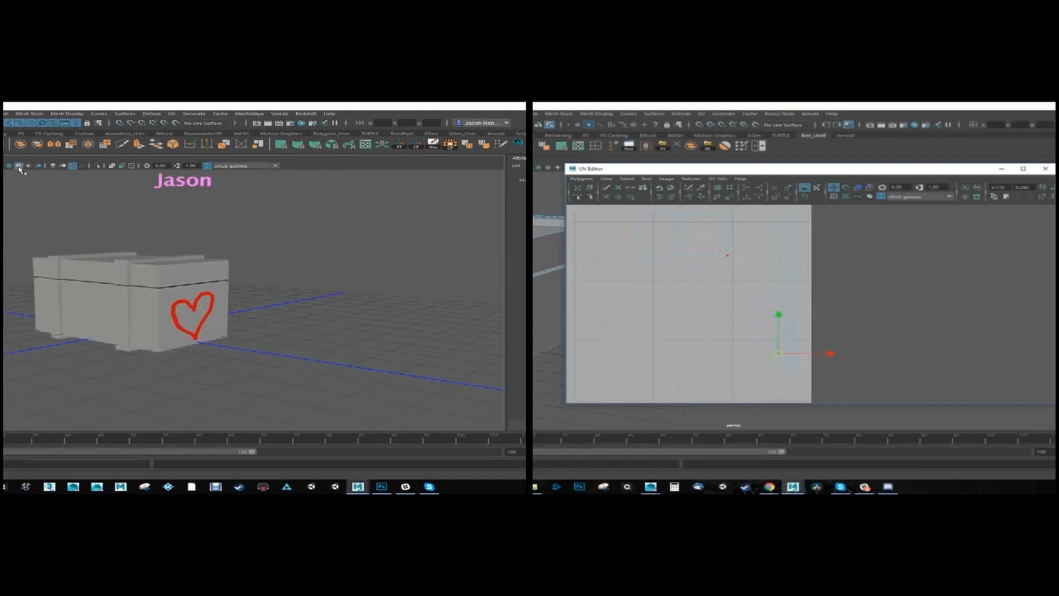
{"action": "middle_click_drag", "start_coordinate": [221, 309], "coordinate": [167, 308], "text": "alt"}
{"action": "left_click_drag", "start_coordinate": [167, 309], "coordinate": [135, 308], "text": "alt"}
{"action": "middle_click_drag", "start_coordinate": [135, 307], "coordinate": [92, 318], "text": "alt"}
{"action": "left_click_drag", "start_coordinate": [677, 255], "coordinate": [766, 320]}
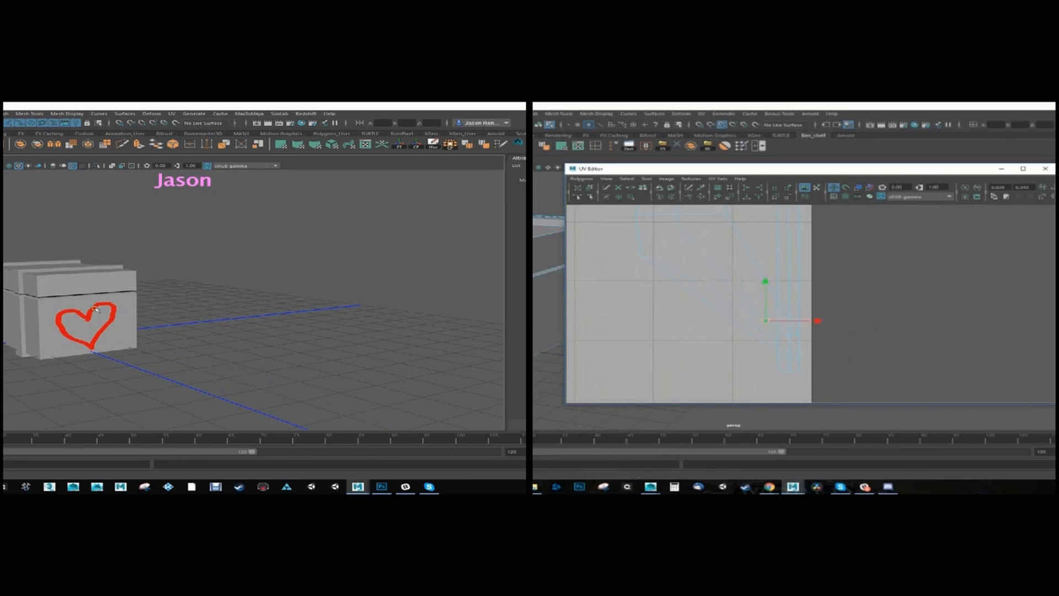
{"action": "middle_click_drag", "start_coordinate": [8, 322], "coordinate": [57, 312], "text": "alt"}
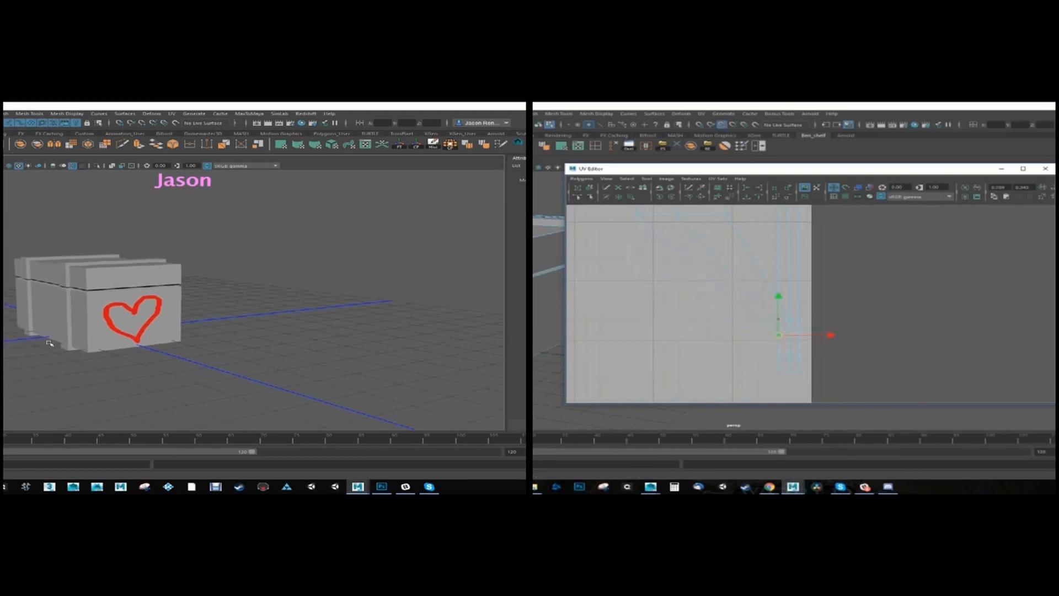
- Switch to Photoshop, add another layer, and paint blue scribbles across the lower UV shells around the heart
{"action": "left_click", "coordinate": [382, 486]}
{"action": "left_click_drag", "start_coordinate": [679, 237], "coordinate": [771, 310]}
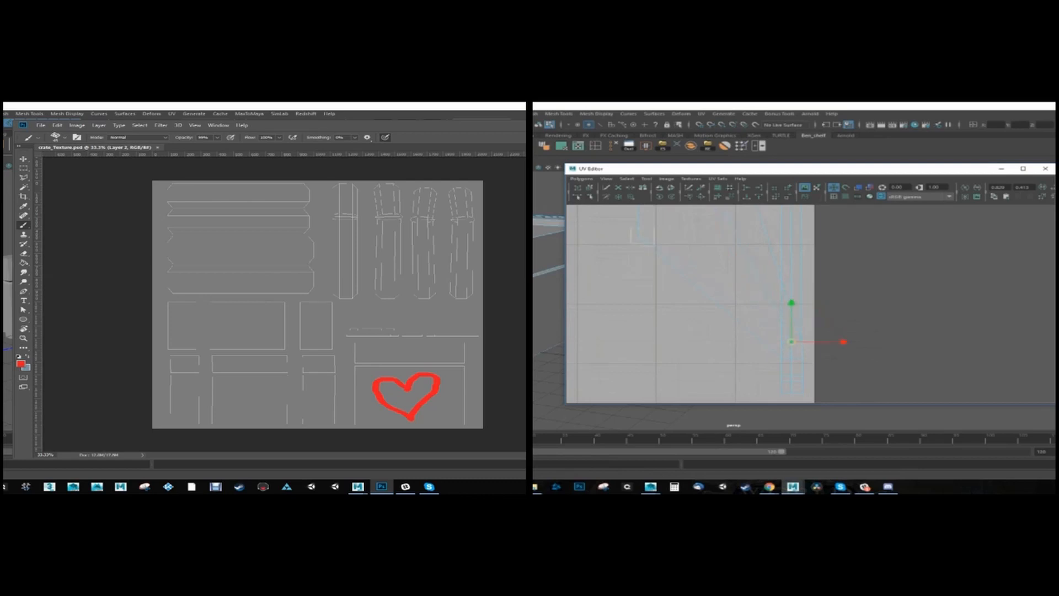
{"action": "left_click_drag", "start_coordinate": [331, 125], "coordinate": [158, 128]}
{"action": "key", "text": "ctrl+shift+n"}
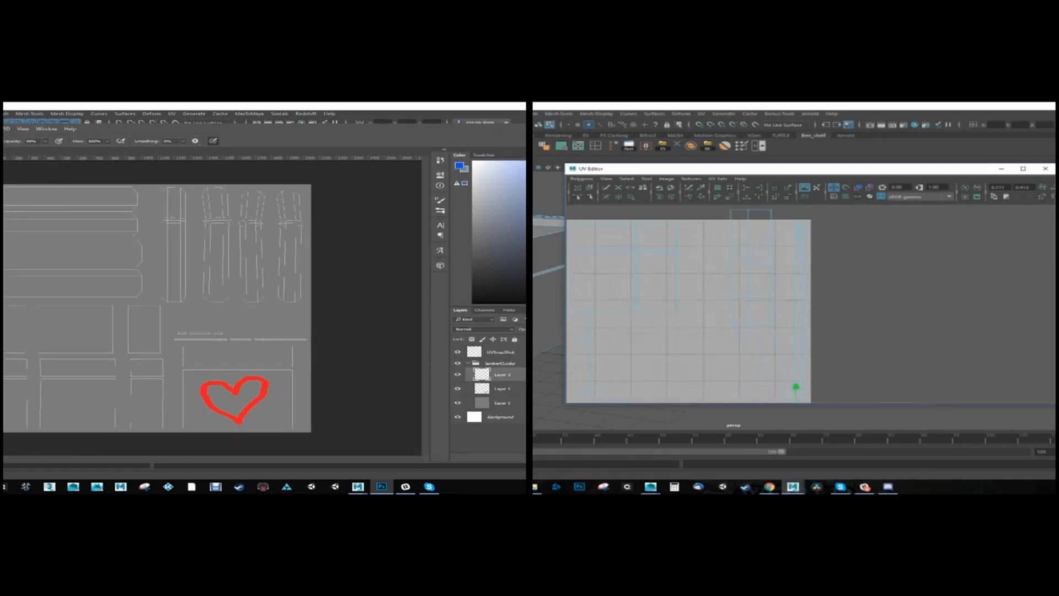
{"action": "left_click", "coordinate": [746, 296]}
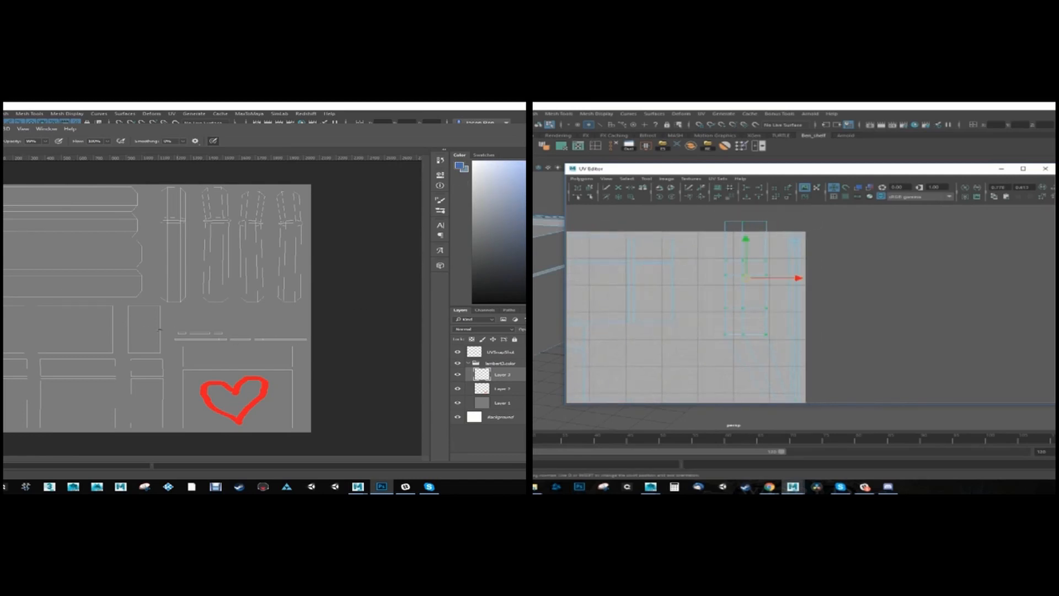
{"action": "mouse_move", "coordinate": [119, 308]}
{"action": "left_mouse_down"}
{"action": "mouse_move", "coordinate": [158, 319]}
{"action": "mouse_move", "coordinate": [148, 411]}
{"action": "mouse_move", "coordinate": [77, 386]}
{"action": "mouse_move", "coordinate": [28, 398]}
{"action": "mouse_move", "coordinate": [65, 323]}
{"action": "mouse_move", "coordinate": [52, 345]}
{"action": "mouse_move", "coordinate": [301, 354]}
{"action": "left_mouse_up"}
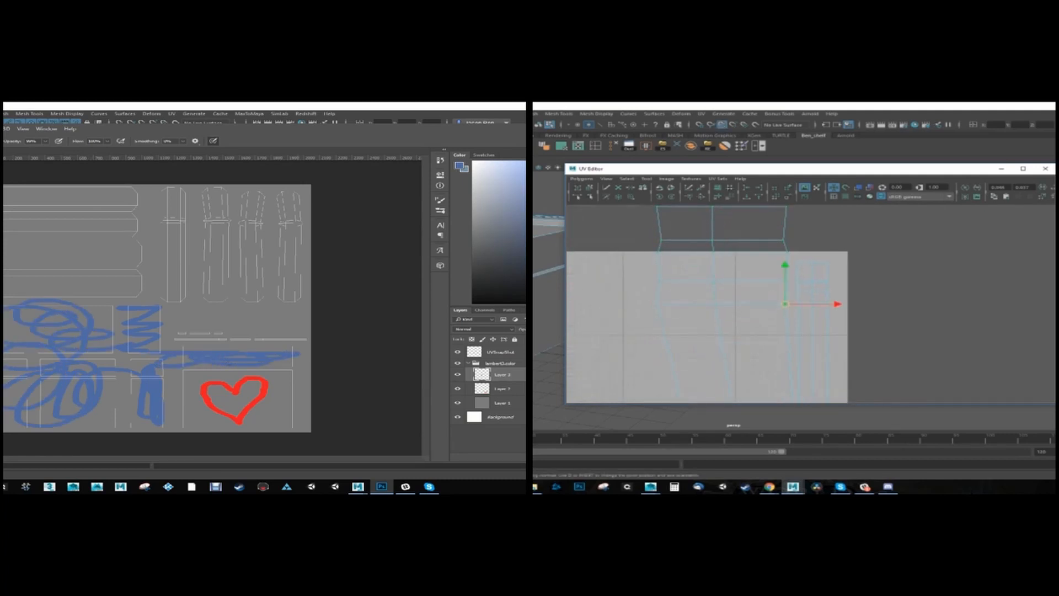
- Move the Photoshop window aside and return to Maya to view the blue strokes on the chest
{"action": "key", "text": "alt+s"}
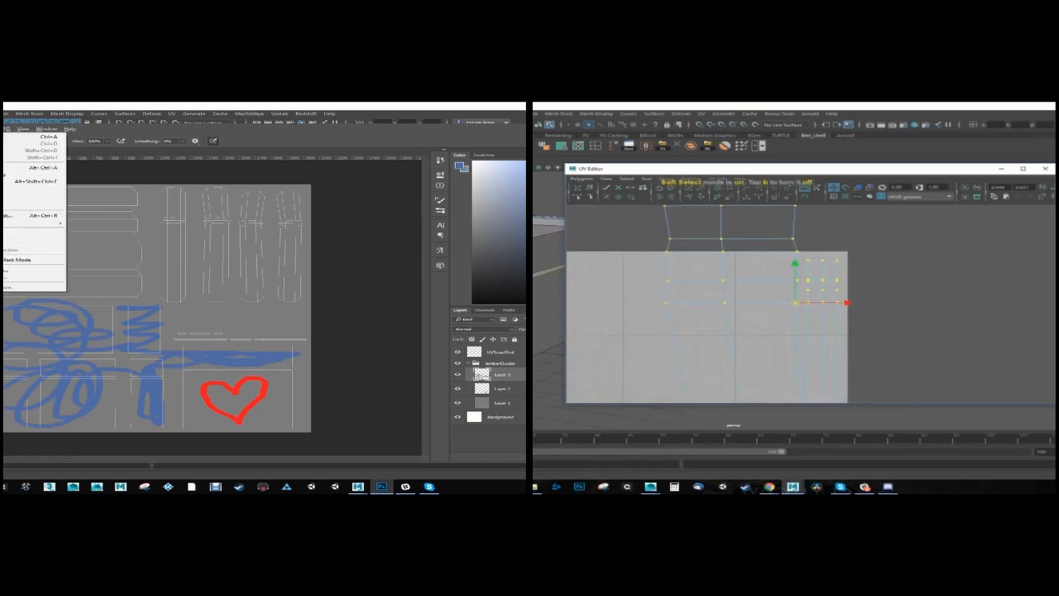
{"action": "key", "text": "Escape"}
{"action": "left_click_drag", "start_coordinate": [126, 134], "coordinate": [366, 134]}
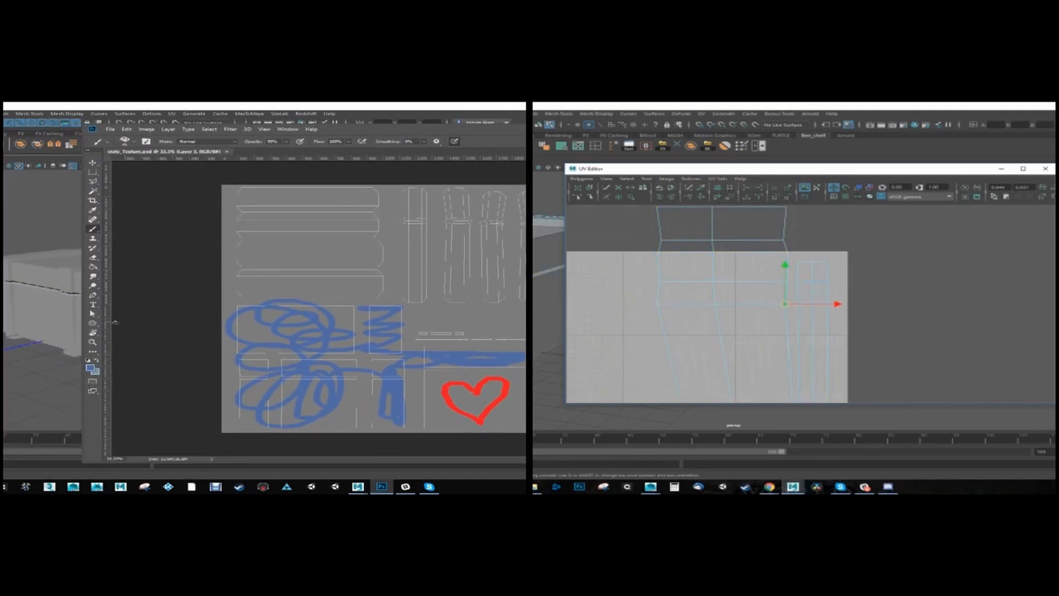
{"action": "left_click_drag", "start_coordinate": [784, 304], "coordinate": [813, 302]}
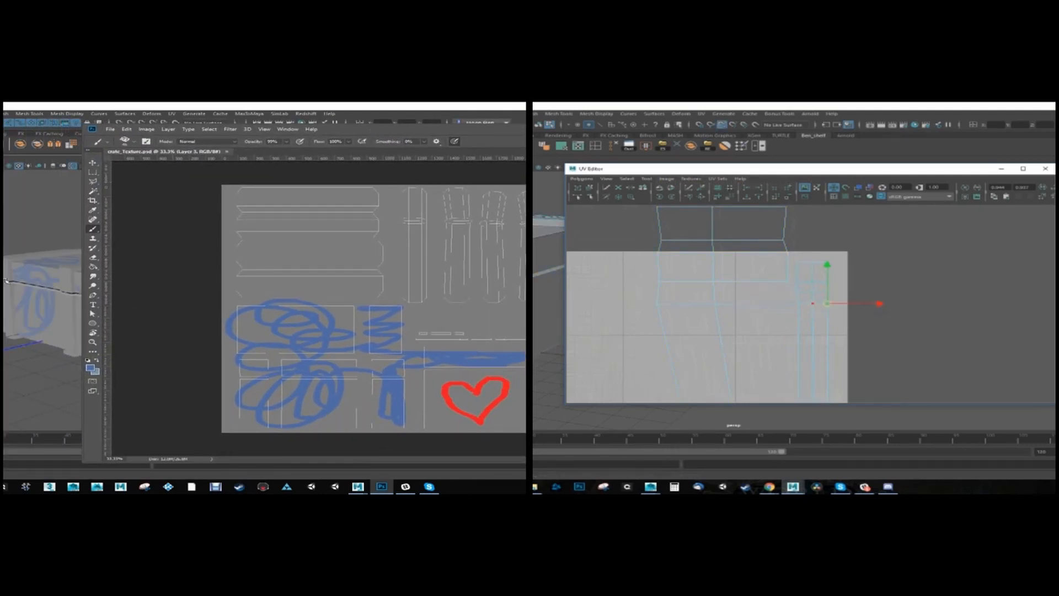
{"action": "left_click", "coordinate": [12, 271]}
{"action": "left_click_drag", "start_coordinate": [12, 272], "coordinate": [4, 272], "text": "alt"}
- Move the wide shell's middle and outer UVs just below the tile's upper edge onto the matching narrow strip points
{"action": "left_click", "coordinate": [713, 304]}
{"action": "left_click_drag", "start_coordinate": [766, 303], "coordinate": [812, 303]}
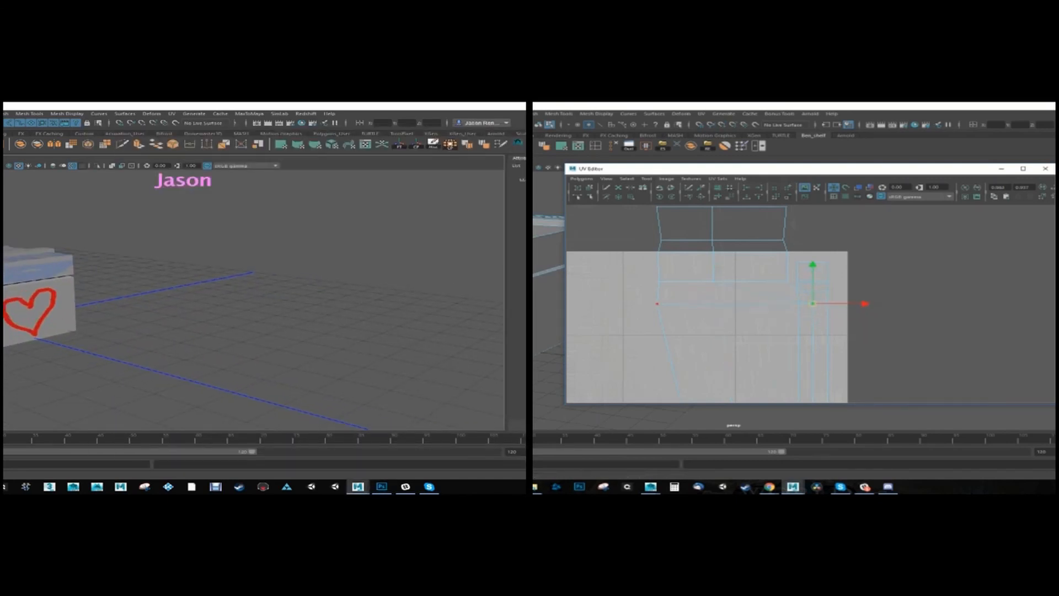
{"action": "left_click", "coordinate": [657, 303]}
{"action": "left_click_drag", "start_coordinate": [656, 303], "coordinate": [799, 312]}
{"action": "left_click_drag", "start_coordinate": [4, 292], "coordinate": [59, 301], "text": "alt"}
{"action": "left_click_drag", "start_coordinate": [799, 312], "coordinate": [737, 300]}
- Snap the next UVs up the wide shell, near the tile's upper edge, onto the narrow strip shell
{"action": "left_click", "coordinate": [787, 282]}
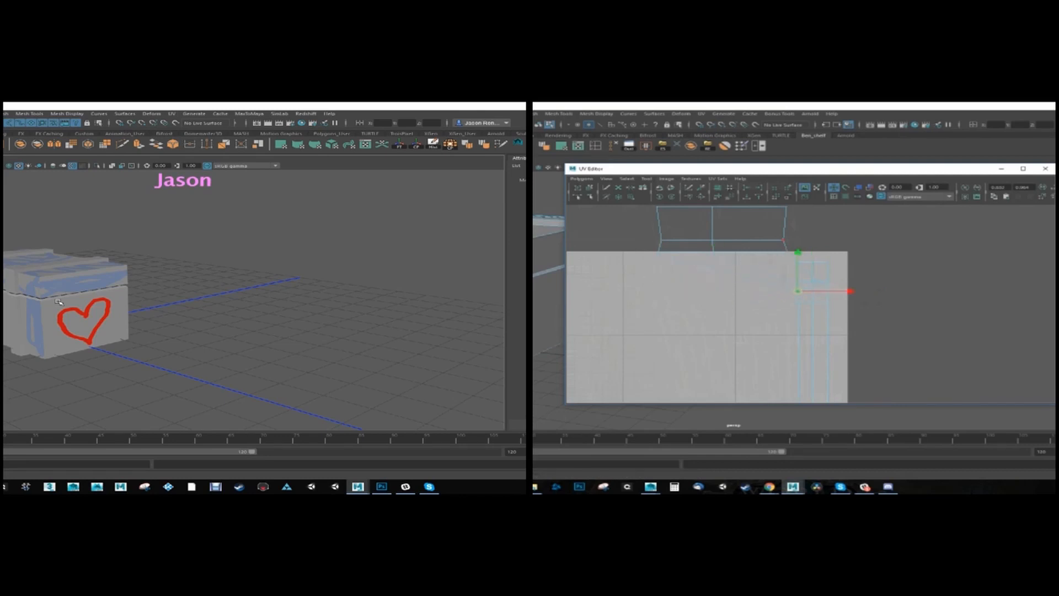
{"action": "left_click_drag", "start_coordinate": [798, 291], "coordinate": [813, 261]}
{"action": "left_click", "coordinate": [713, 251]}
{"action": "key", "text": "v"}
{"action": "left_click_drag", "start_coordinate": [713, 252], "coordinate": [784, 287]}
- Bring Photoshop forward, and snap the wide shell's UVs just above the tile onto the narrow strip in the other UV Editor
{"action": "left_click", "coordinate": [381, 487]}
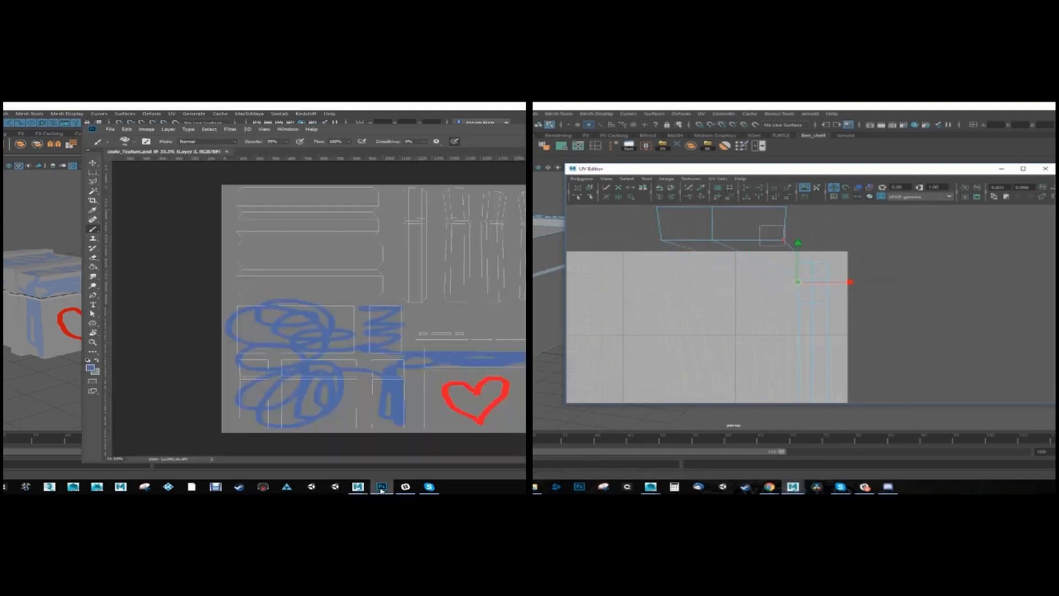
{"action": "left_click_drag", "start_coordinate": [759, 225], "coordinate": [784, 245]}
{"action": "key", "text": "v"}
{"action": "left_click_drag", "start_coordinate": [783, 240], "coordinate": [840, 263]}
{"action": "left_click_drag", "start_coordinate": [367, 134], "coordinate": [328, 136]}
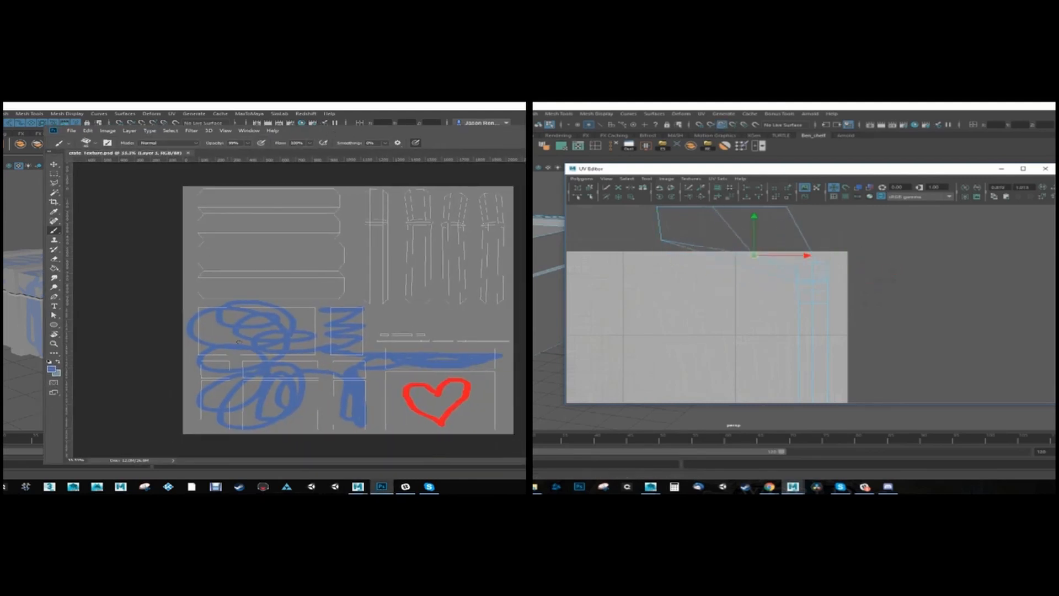
{"action": "left_click_drag", "start_coordinate": [650, 229], "coordinate": [797, 280]}
{"action": "key", "text": "v"}
- Save the painted document over crate_Texture.psd with Maximize Compatibility, and snap the remaining UVs above the tile onto the strip
{"action": "left_click", "coordinate": [71, 131]}
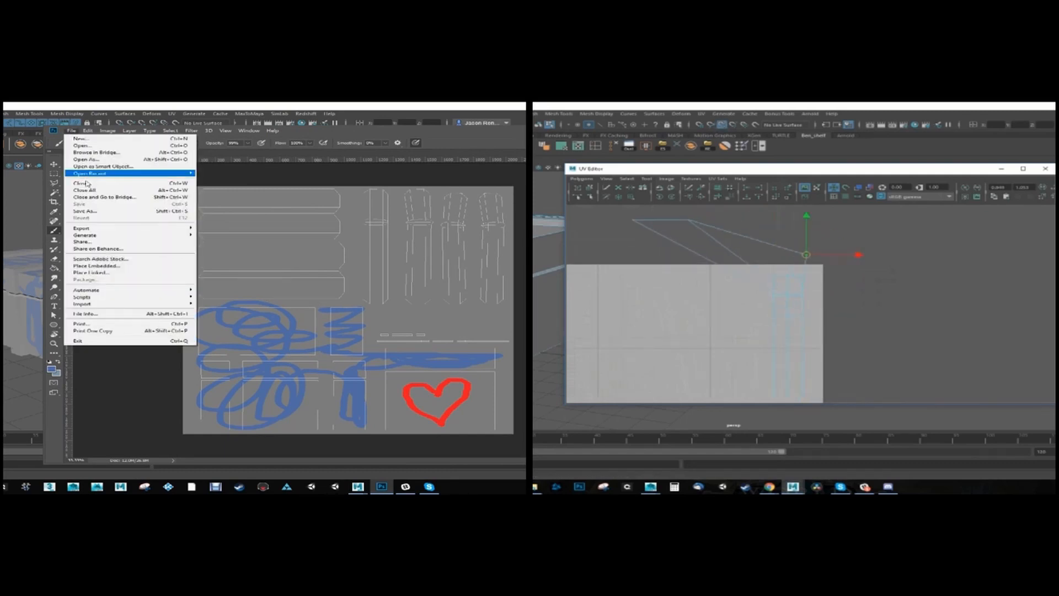
{"action": "left_click", "coordinate": [95, 212]}
{"action": "left_click_drag", "start_coordinate": [252, 130], "coordinate": [57, 130]}
{"action": "key", "text": "v"}
{"action": "left_click_drag", "start_coordinate": [632, 219], "coordinate": [821, 295]}
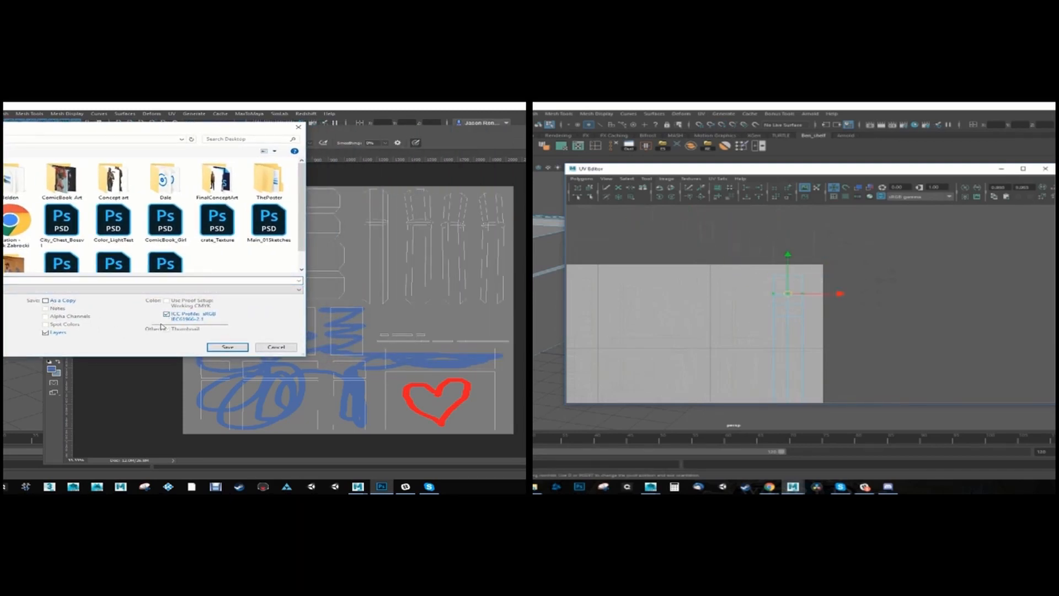
{"action": "left_click", "coordinate": [236, 349]}
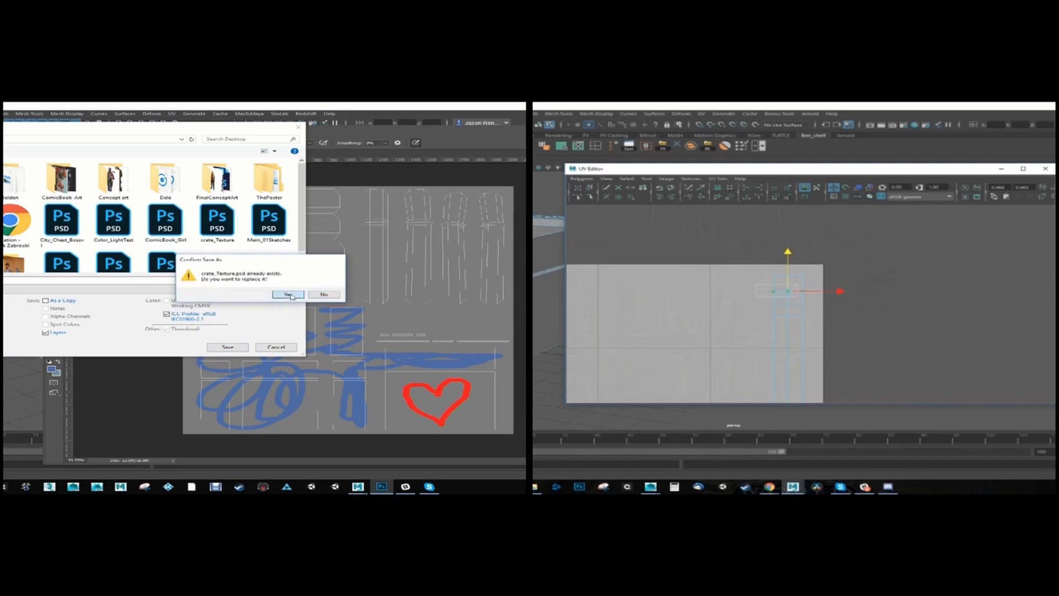
{"action": "left_click", "coordinate": [286, 298]}
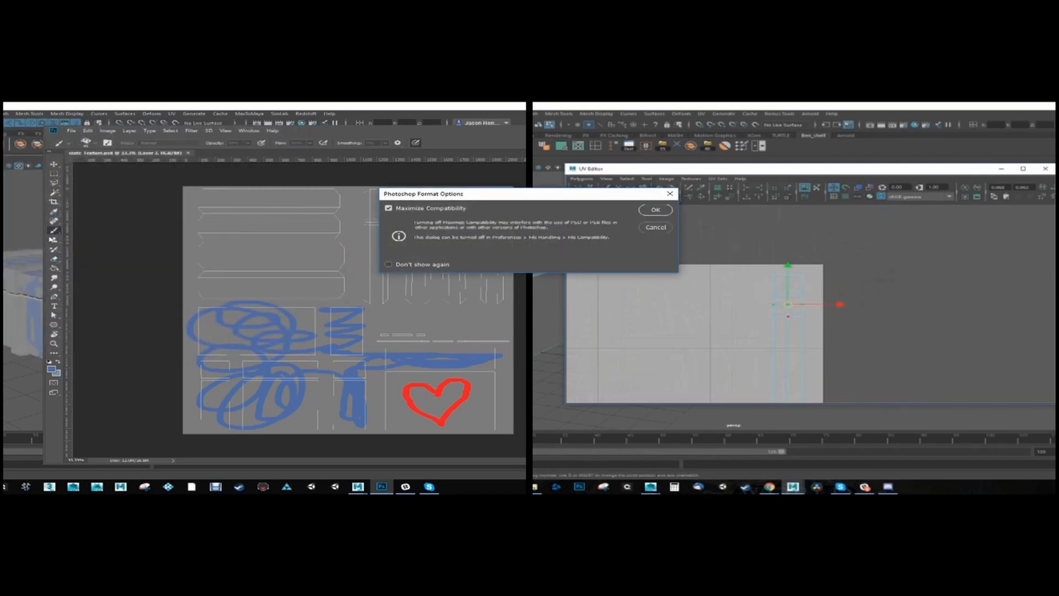
{"action": "left_click", "coordinate": [656, 212]}
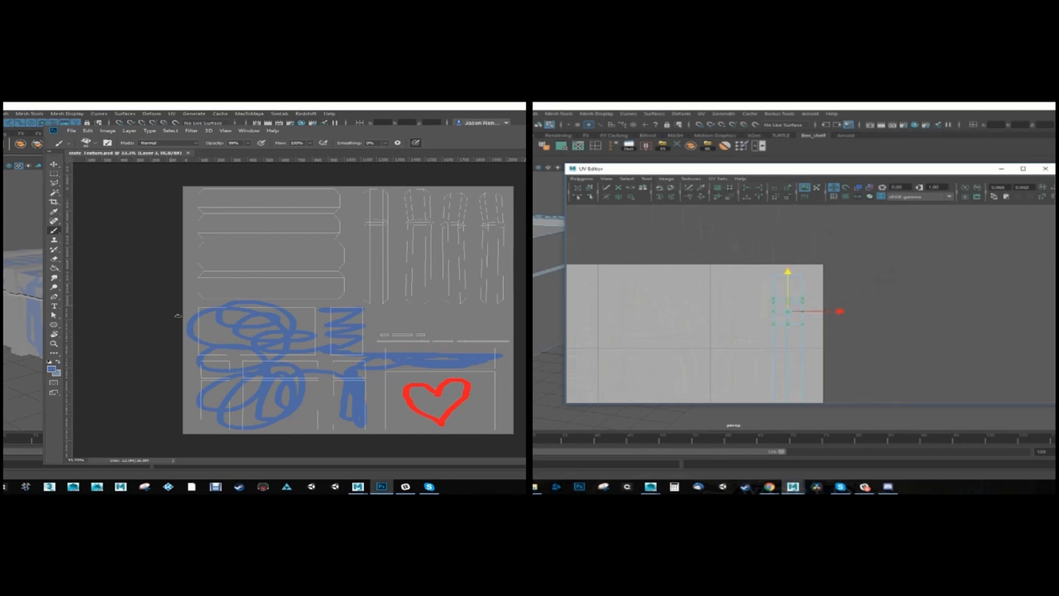
- Switch back to Maya and set the viewport's color view transform to Raw
{"action": "left_click", "coordinate": [9, 298]}
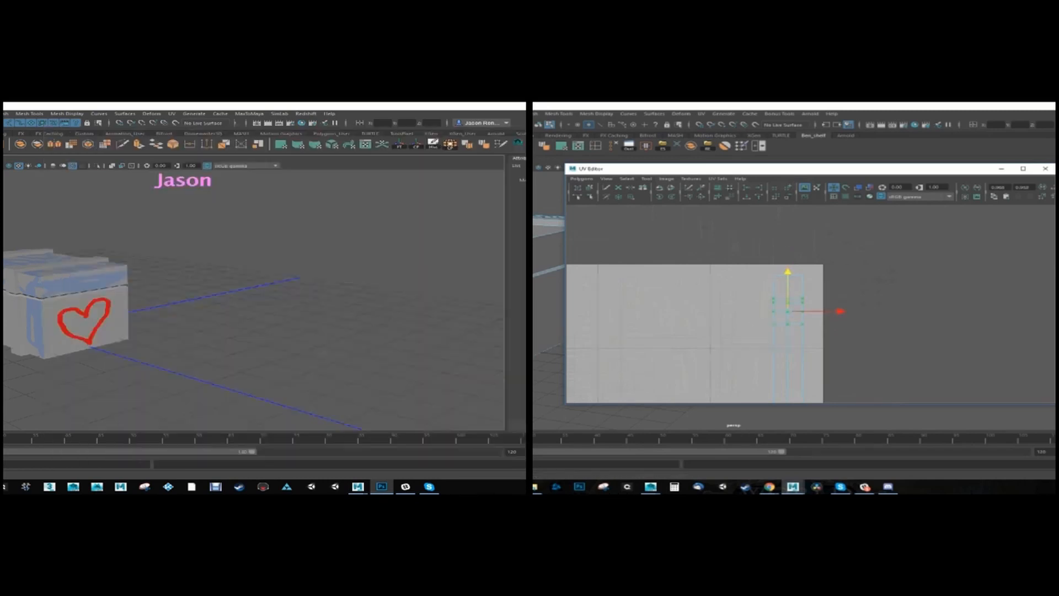
{"action": "left_click", "coordinate": [207, 280]}
{"action": "middle_click_drag", "start_coordinate": [134, 271], "coordinate": [142, 271], "text": "alt"}
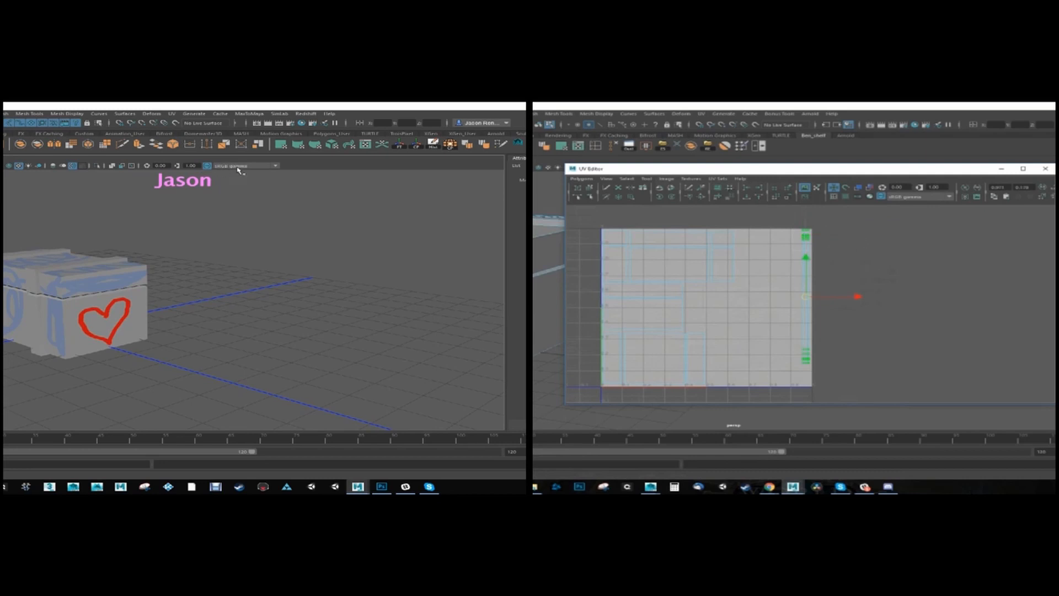
{"action": "left_click", "coordinate": [275, 166]}
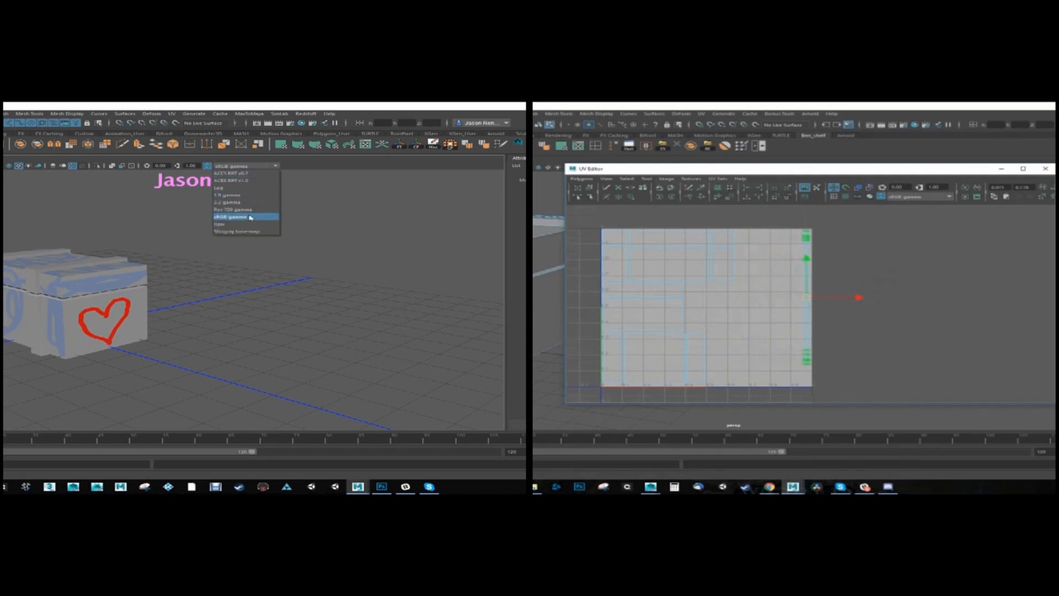
{"action": "left_click", "coordinate": [234, 223]}
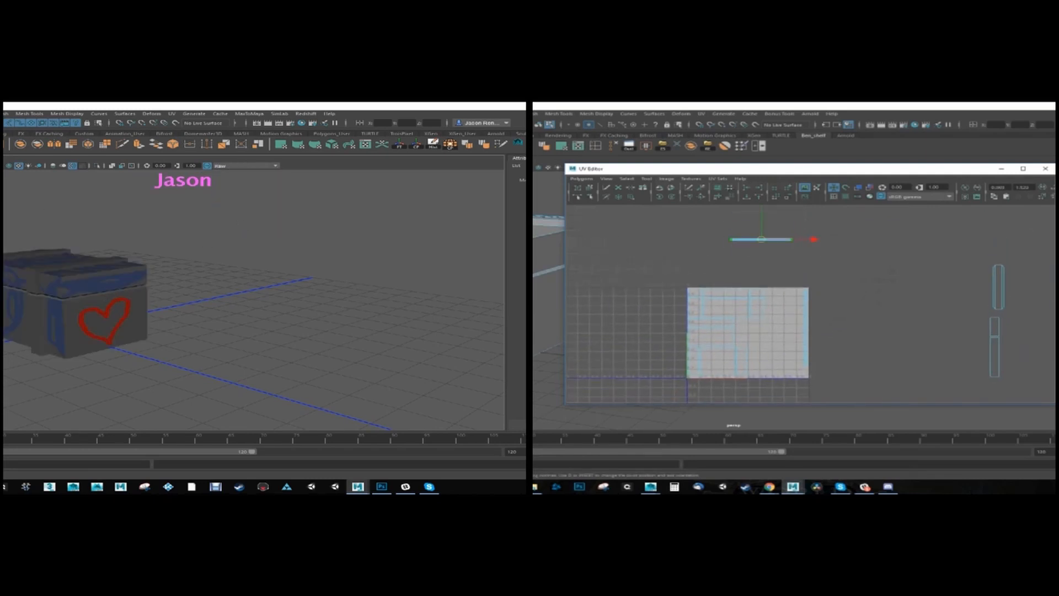
- Move the thin horizontal strip shell into the UV tile and rotate it upright beside the tile's outer edge
{"action": "left_click_drag", "start_coordinate": [761, 239], "coordinate": [769, 202]}
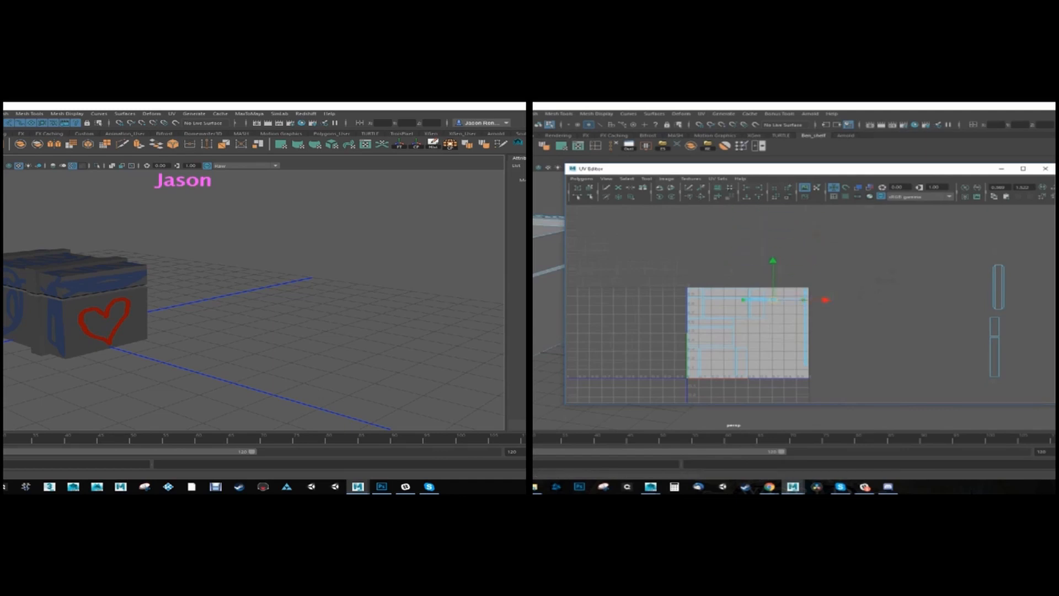
{"action": "key", "text": "e"}
{"action": "key", "text": "w"}
{"action": "left_click_drag", "start_coordinate": [772, 300], "coordinate": [786, 328]}
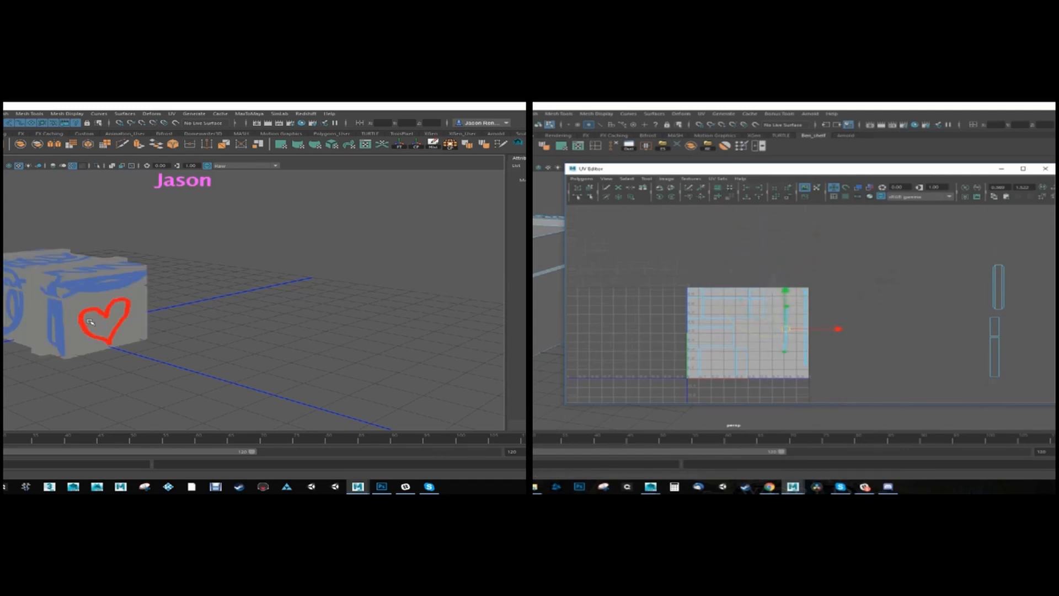
- View the textured chest from other angles, isolate the strip shell's faces in the other viewport, and switch to Photoshop
{"action": "left_click_drag", "start_coordinate": [40, 325], "coordinate": [28, 327], "text": "alt"}
{"action": "right_click_drag", "start_coordinate": [821, 290], "coordinate": [822, 310], "text": "ctrl"}
{"action": "left_click_drag", "start_coordinate": [36, 324], "coordinate": [77, 337], "text": "alt"}
{"action": "left_click_drag", "start_coordinate": [684, 169], "coordinate": [855, 179]}
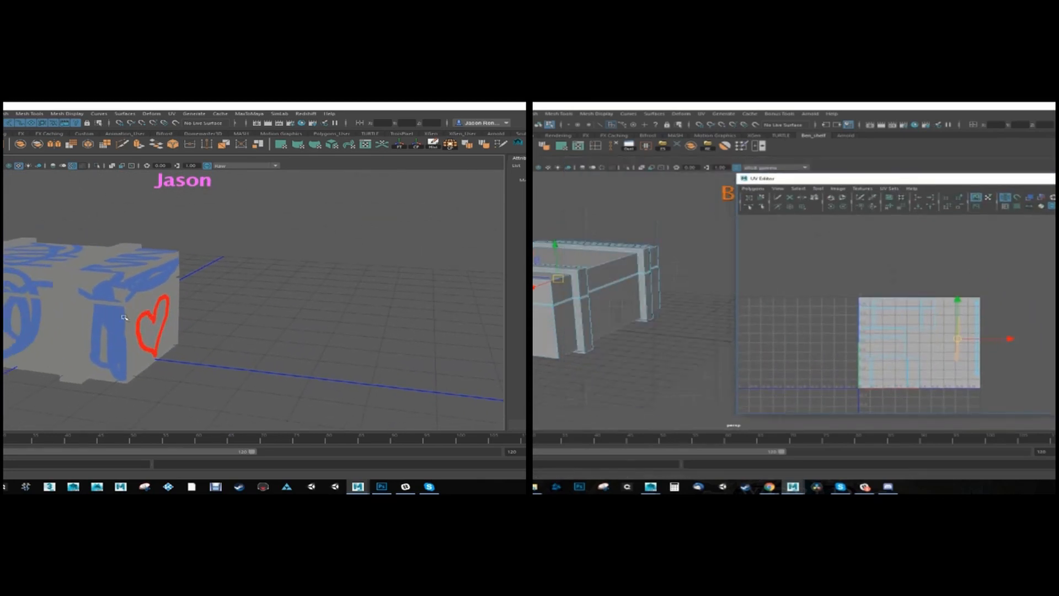
{"action": "middle_click_drag", "start_coordinate": [77, 337], "coordinate": [88, 337], "text": "alt"}
{"action": "left_click", "coordinate": [627, 168]}
{"action": "mouse_move", "coordinate": [634, 260]}
{"action": "left_mouse_down", "text": "alt"}
{"action": "mouse_move", "coordinate": [659, 267]}
{"action": "mouse_move", "coordinate": [651, 265]}
{"action": "left_mouse_up", "text": "alt"}
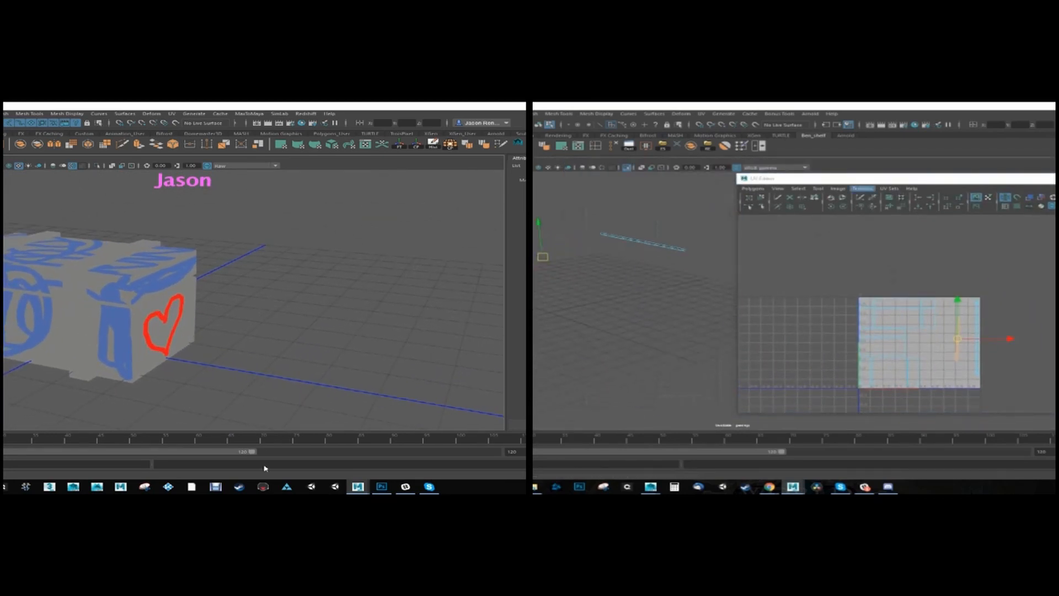
{"action": "left_click", "coordinate": [382, 485]}
{"action": "left_click_drag", "start_coordinate": [835, 182], "coordinate": [750, 184]}
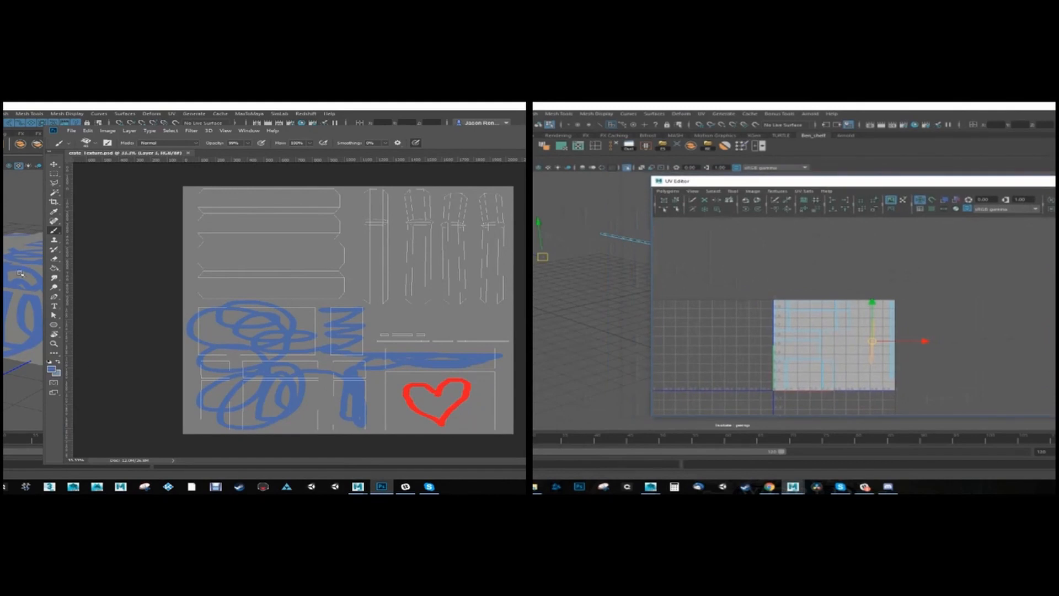
- Turn off the isolated faces view, return to Maya and inspect the chest end painted with the heart
{"action": "left_click", "coordinate": [627, 167]}
{"action": "scroll", "coordinate": [812, 353], "scroll_direction": "up", "scroll_amount": 5}
{"action": "mouse_move", "coordinate": [813, 386]}
{"action": "middle_mouse_down", "text": "alt"}
{"action": "mouse_move", "coordinate": [804, 314]}
{"action": "mouse_move", "coordinate": [827, 353]}
{"action": "middle_mouse_up", "text": "alt"}
{"action": "scroll", "coordinate": [804, 313], "scroll_direction": "up", "scroll_amount": 4}
{"action": "left_click", "coordinate": [23, 271]}
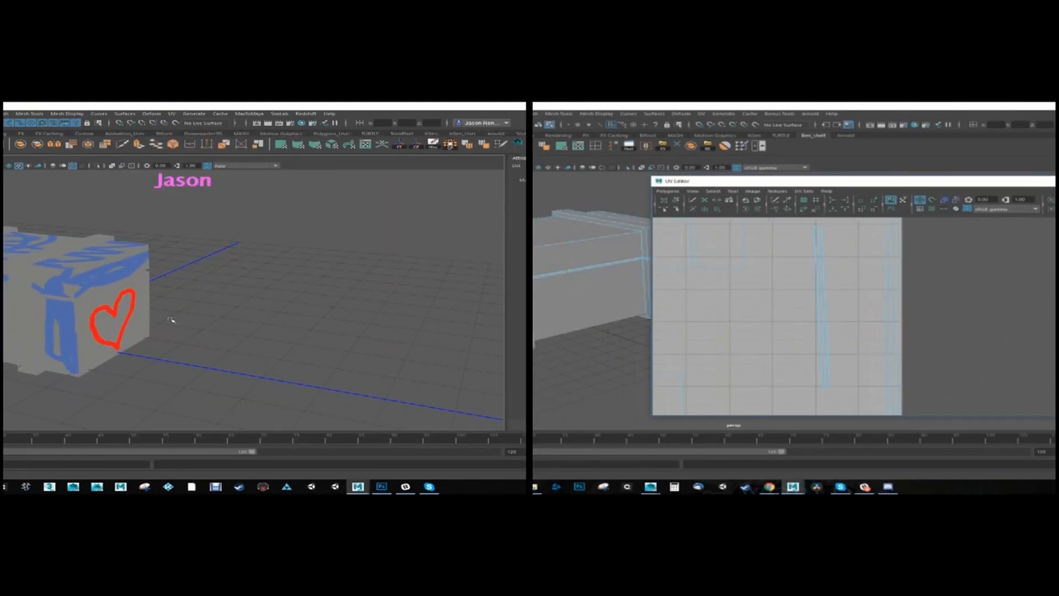
{"action": "middle_click_drag", "start_coordinate": [154, 287], "coordinate": [205, 291], "text": "alt"}
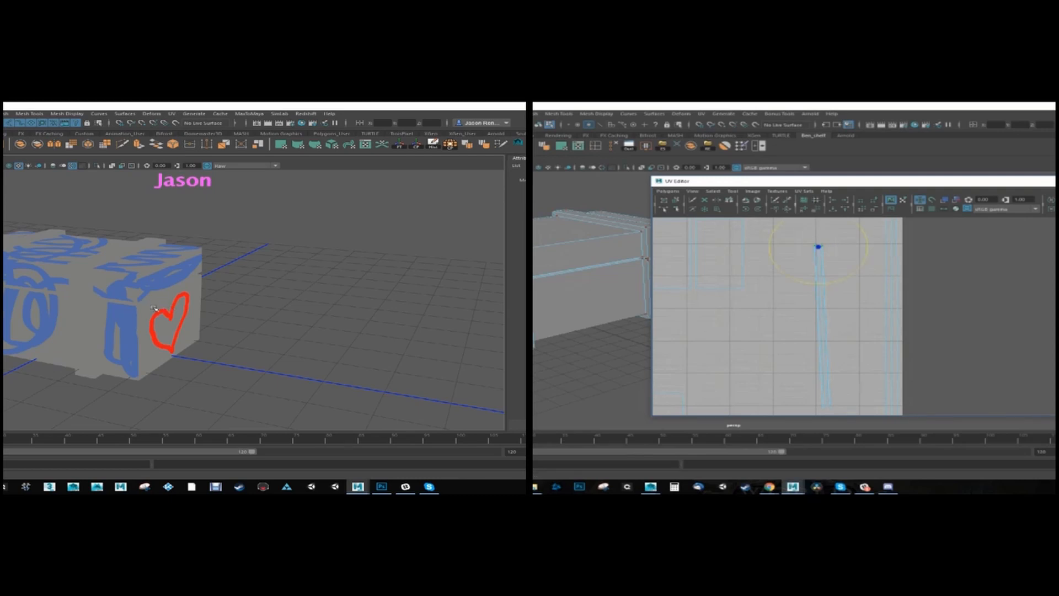
{"action": "left_click_drag", "start_coordinate": [154, 308], "coordinate": [77, 280], "text": "alt"}
{"action": "right_click_drag", "start_coordinate": [88, 274], "coordinate": [89, 297], "text": "alt"}
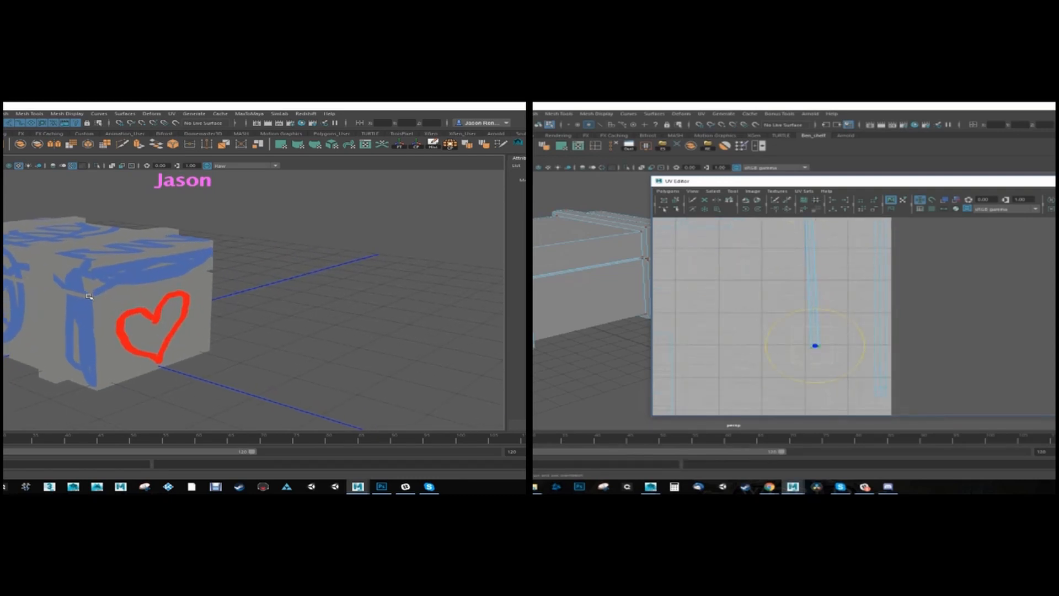
- Move the thin upright strip shell onto the strips at the UV tile's outer edge and adjust its bottom UVs vertically
{"action": "middle_click_drag", "start_coordinate": [815, 346], "coordinate": [817, 376], "text": "alt"}
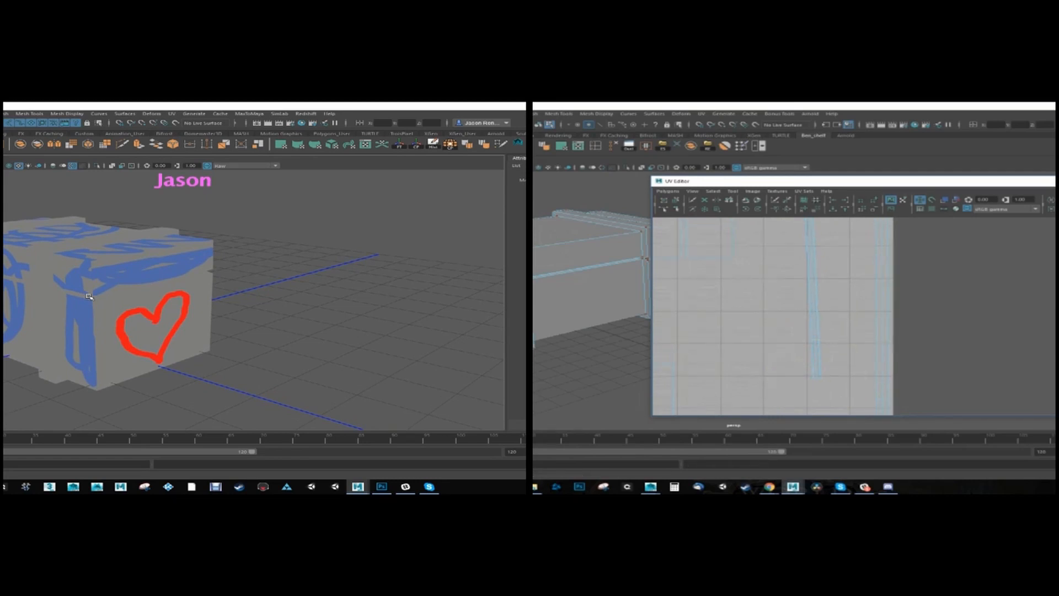
{"action": "right_click_drag", "start_coordinate": [835, 378], "coordinate": [877, 366], "text": "ctrl"}
{"action": "key", "text": "w"}
{"action": "scroll", "coordinate": [854, 316], "scroll_direction": "down", "scroll_amount": 2}
{"action": "key", "text": "w"}
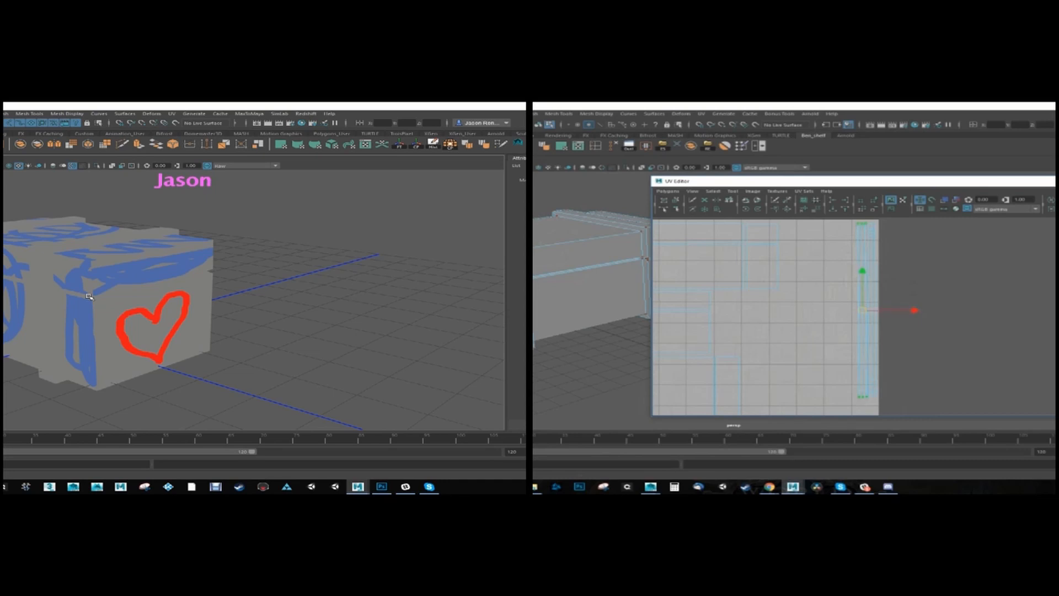
{"action": "left_click_drag", "start_coordinate": [906, 242], "coordinate": [849, 219], "text": "ctrl"}
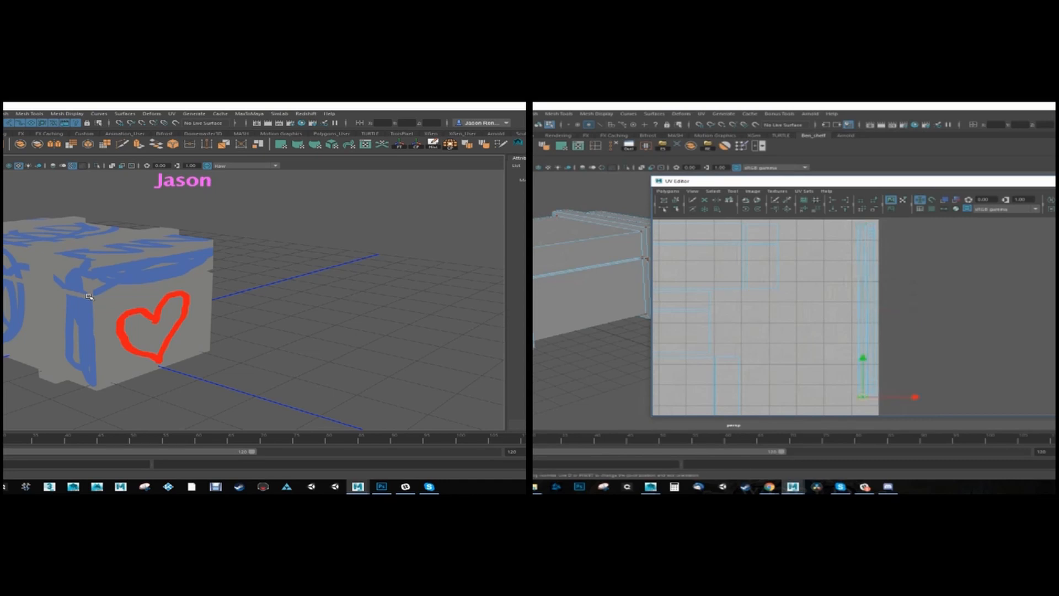
{"action": "left_click_drag", "start_coordinate": [863, 357], "coordinate": [863, 356]}
- Select the three upright strip shell groups outside the tile, move them closer to it and unfold them
{"action": "scroll", "coordinate": [863, 331], "scroll_direction": "down", "scroll_amount": 4}
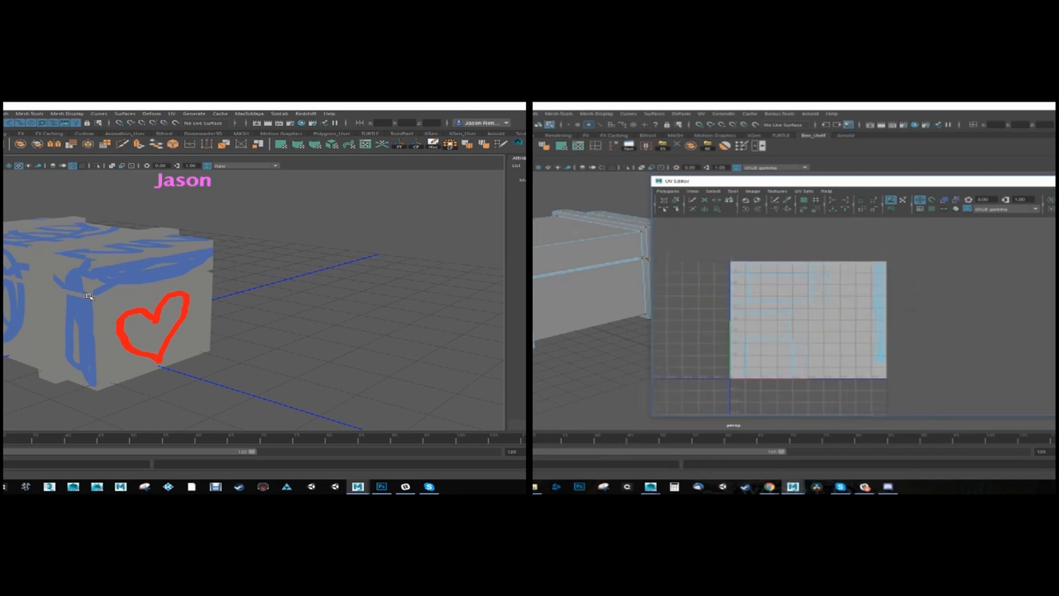
{"action": "middle_click_drag", "start_coordinate": [904, 317], "coordinate": [670, 335], "text": "alt"}
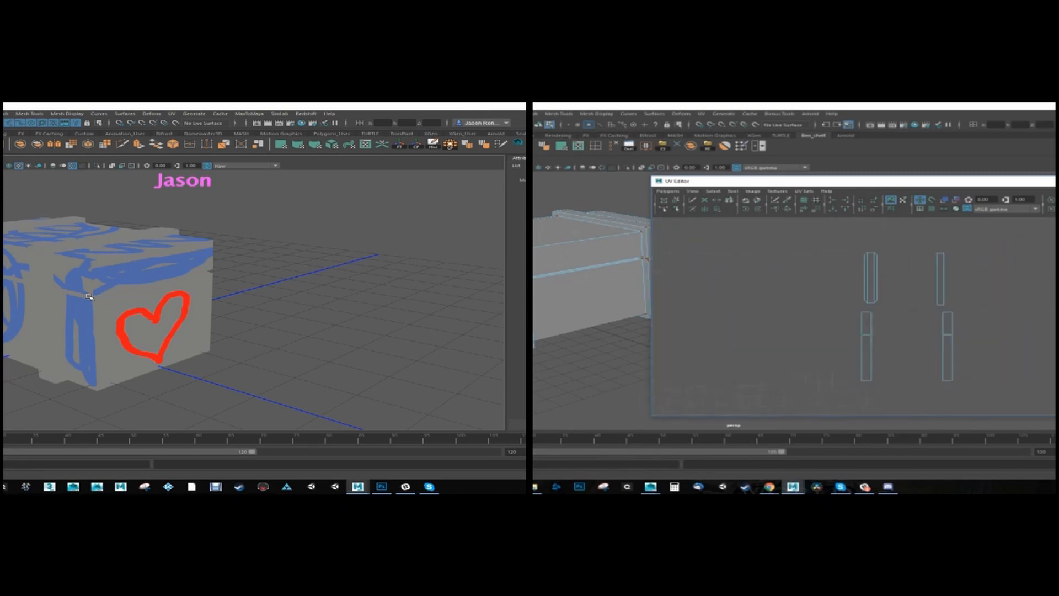
{"action": "left_click_drag", "start_coordinate": [929, 259], "coordinate": [965, 320]}
{"action": "right_click_drag", "start_coordinate": [959, 317], "coordinate": [955, 343], "text": "ctrl"}
{"action": "left_click_drag", "start_coordinate": [847, 309], "coordinate": [905, 408], "text": "shift"}
{"action": "left_click_drag", "start_coordinate": [934, 373], "coordinate": [977, 391], "text": "shift"}
{"action": "scroll", "coordinate": [932, 353], "scroll_direction": "down", "scroll_amount": 3}
{"action": "left_click_drag", "start_coordinate": [903, 316], "coordinate": [823, 327]}
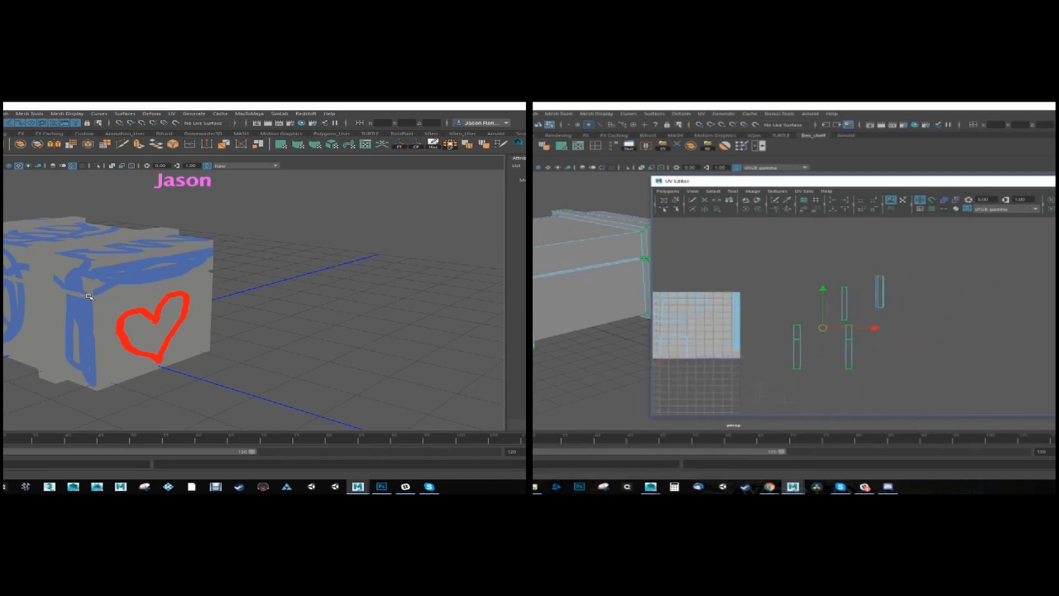
{"action": "left_click", "coordinate": [667, 191]}
{"action": "left_click", "coordinate": [681, 360]}
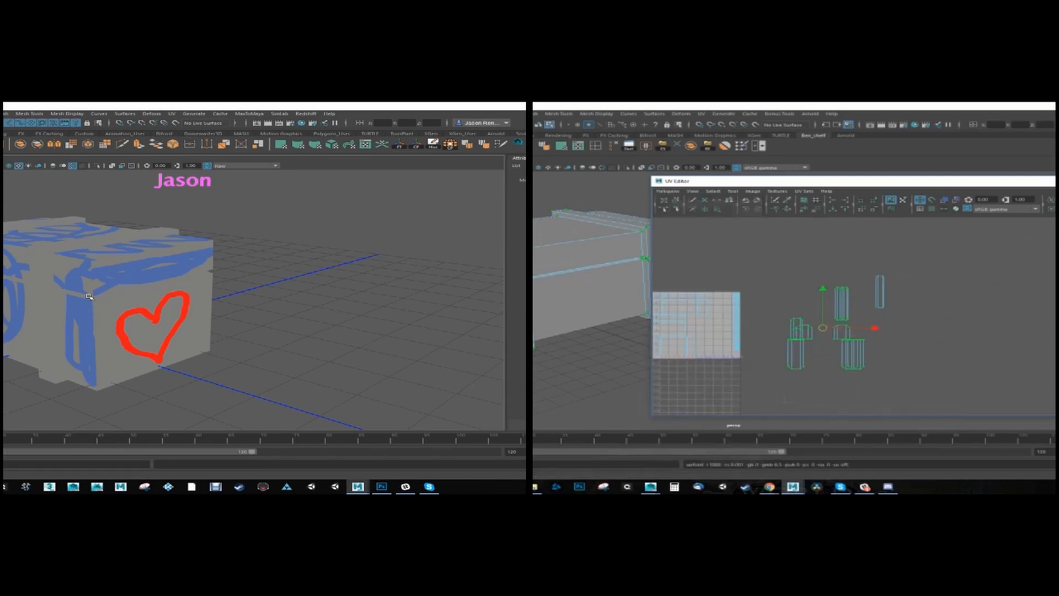
- Separate the overlapping unfolded shells by moving one long strip and the short rounded shell aside
{"action": "scroll", "coordinate": [841, 347], "scroll_direction": "up", "scroll_amount": 4}
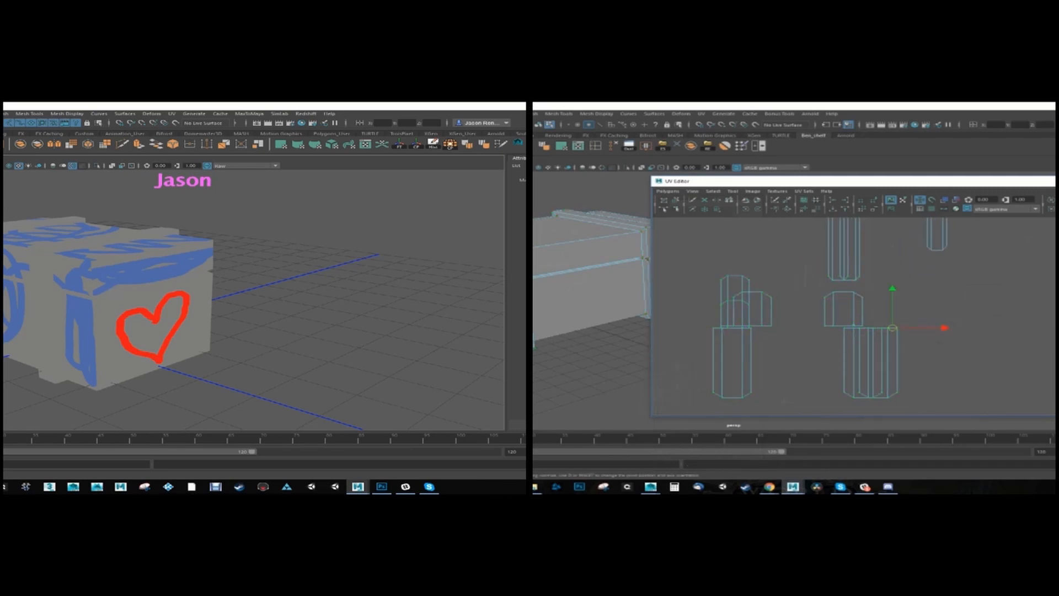
{"action": "right_click_drag", "start_coordinate": [892, 331], "coordinate": [893, 353], "text": "ctrl"}
{"action": "left_click_drag", "start_coordinate": [878, 362], "coordinate": [921, 363]}
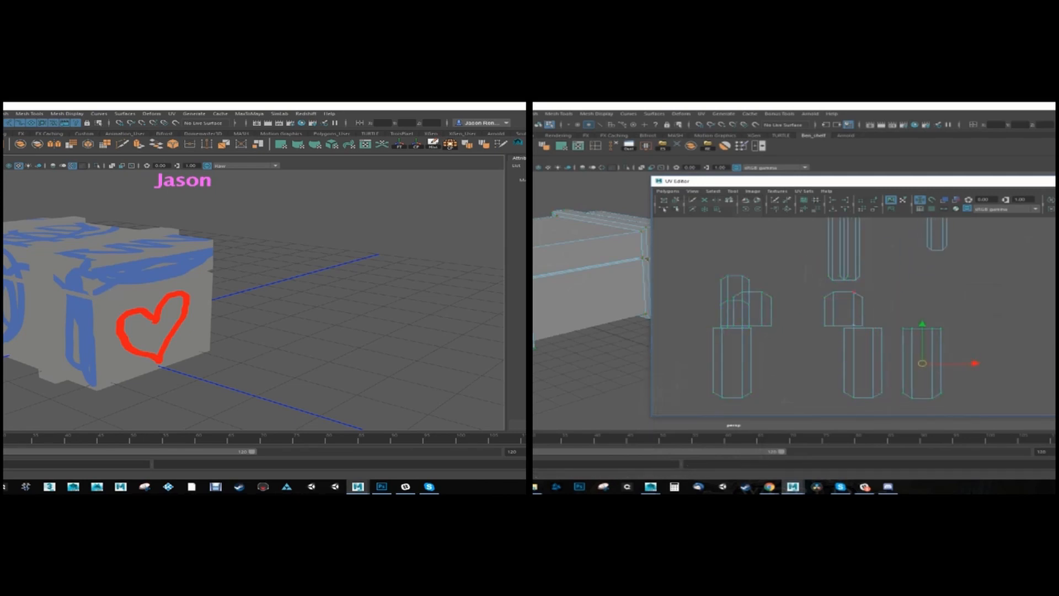
{"action": "left_click", "coordinate": [853, 292]}
{"action": "right_click_drag", "start_coordinate": [854, 292], "coordinate": [854, 315], "text": "ctrl"}
{"action": "left_click_drag", "start_coordinate": [844, 309], "coordinate": [898, 290]}
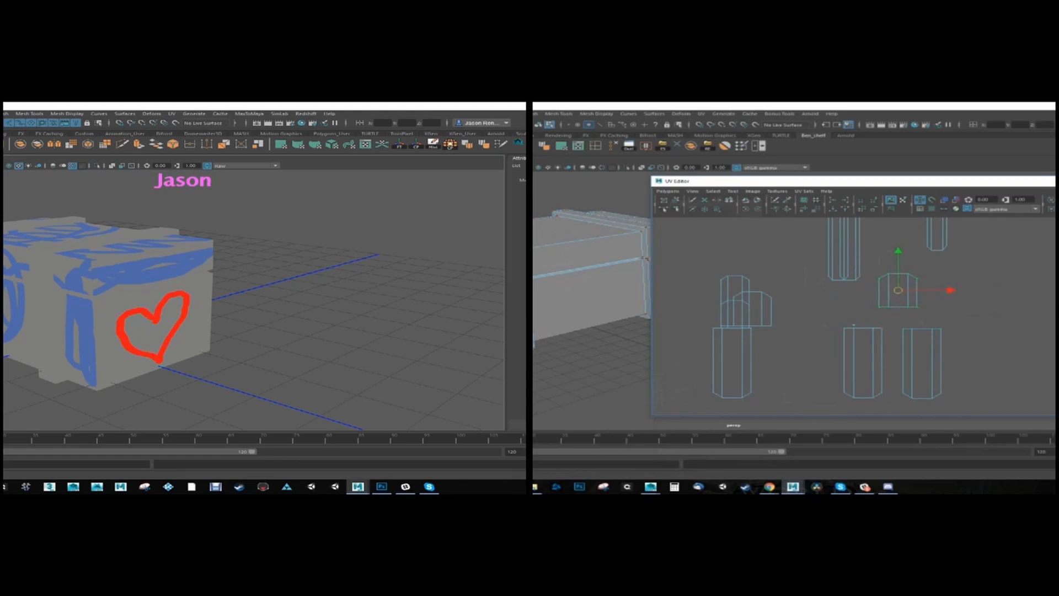
- Scale up the tiny collapsed shell above the long strips in both directions
{"action": "left_click_drag", "start_coordinate": [845, 320], "coordinate": [860, 328]}
{"action": "key", "text": "r"}
{"action": "left_click_drag", "start_coordinate": [823, 272], "coordinate": [823, 241]}
{"action": "left_click_drag", "start_coordinate": [824, 309], "coordinate": [883, 309]}
{"action": "left_click", "coordinate": [78, 263]}
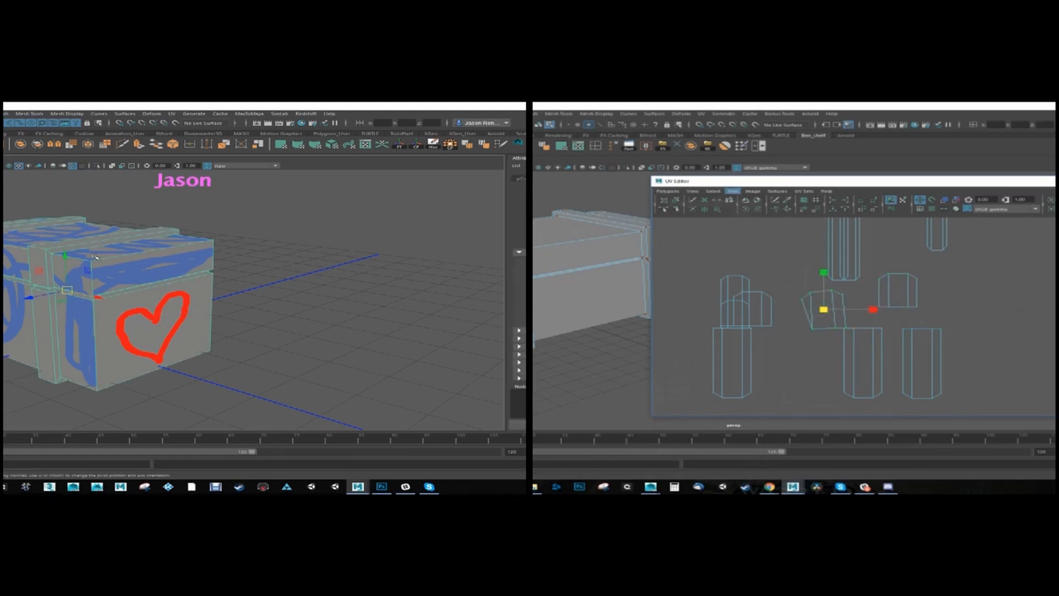
{"action": "left_click", "coordinate": [732, 191]}
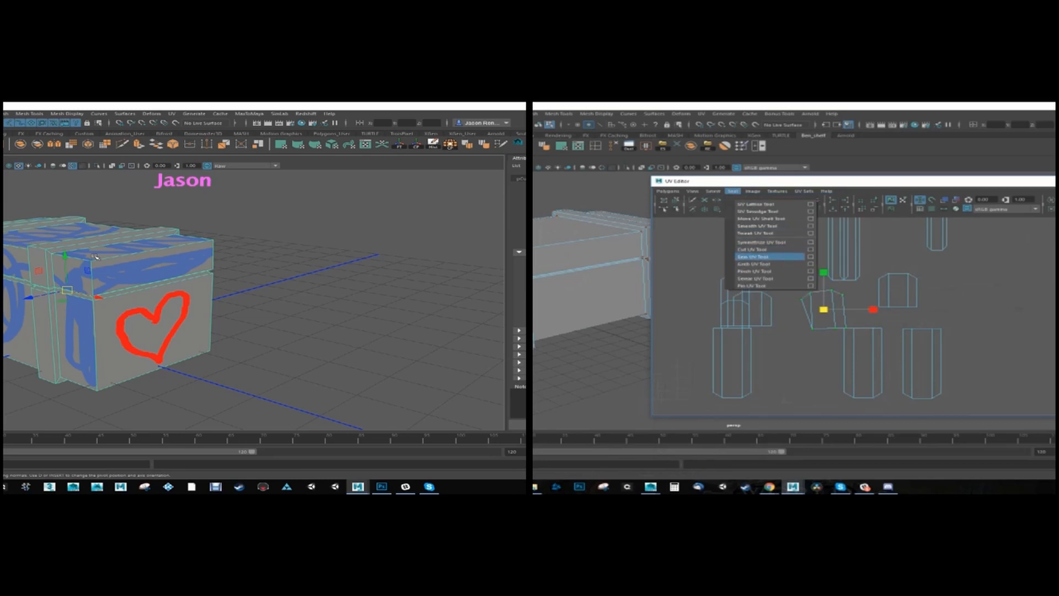
{"action": "key", "text": "Escape"}
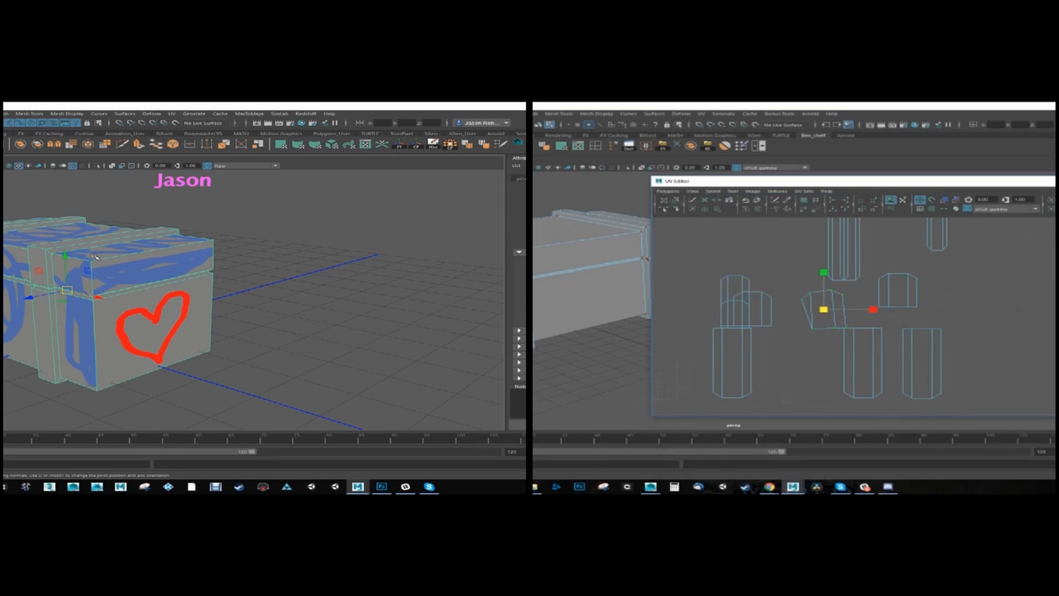
- Pull the short rounded shell and the taller strip apart in the other overlapping shell cluster
{"action": "middle_click_drag", "start_coordinate": [828, 309], "coordinate": [855, 315], "text": "alt"}
{"action": "left_click_drag", "start_coordinate": [791, 295], "coordinate": [802, 305]}
{"action": "right_click_drag", "start_coordinate": [799, 303], "coordinate": [798, 325], "text": "ctrl"}
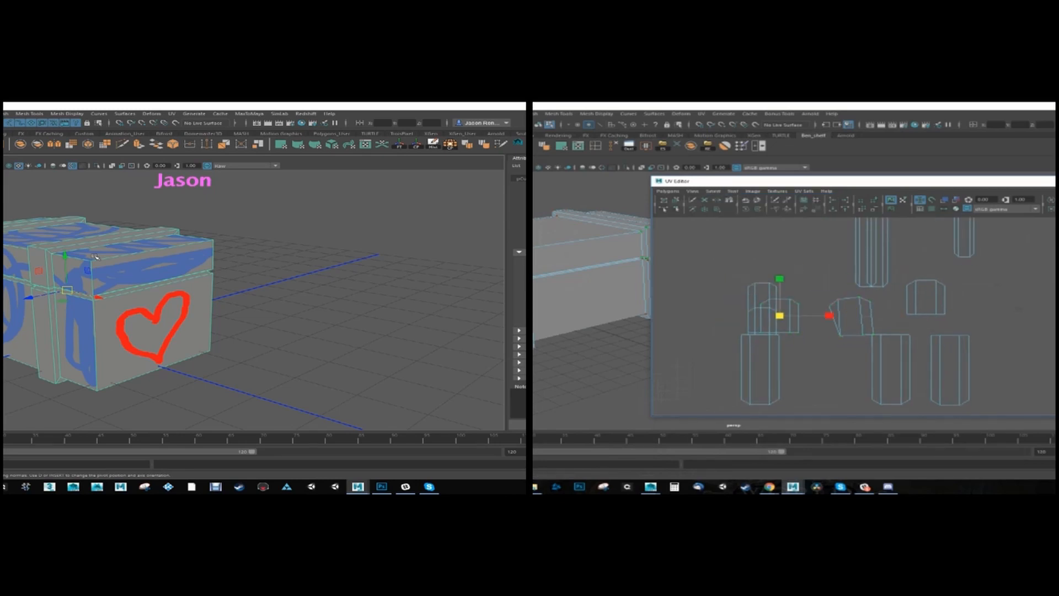
{"action": "key", "text": "w"}
{"action": "left_click_drag", "start_coordinate": [780, 316], "coordinate": [806, 272]}
{"action": "left_click", "coordinate": [754, 282]}
{"action": "right_click_drag", "start_coordinate": [754, 282], "coordinate": [754, 305], "text": "ctrl"}
{"action": "left_click_drag", "start_coordinate": [762, 307], "coordinate": [741, 282]}
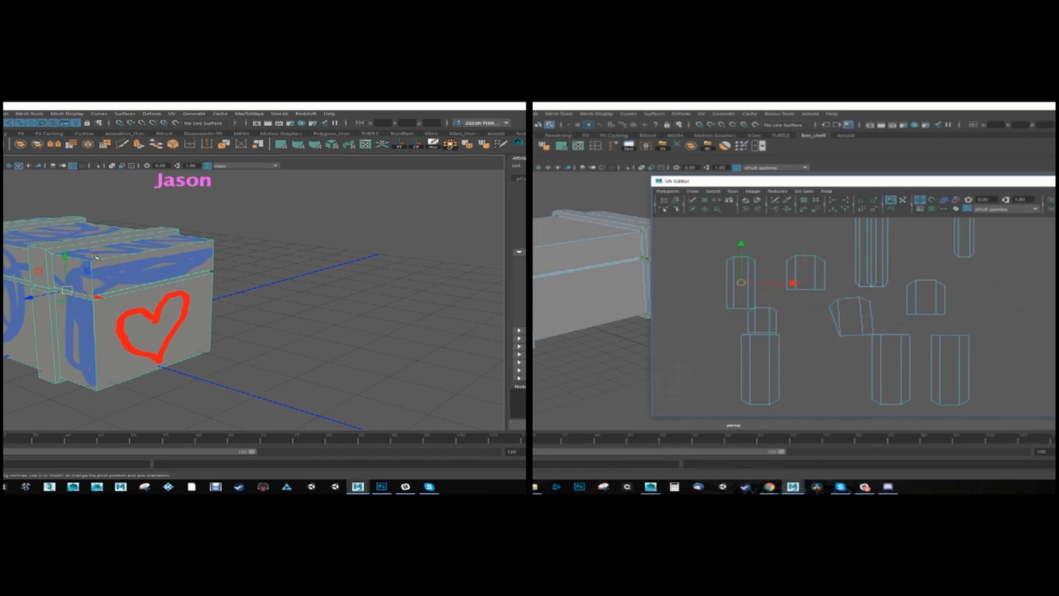
- Place the smallest shell over the short rounded shell and move the skewed shell closer to them
{"action": "left_click", "coordinate": [770, 308]}
{"action": "right_click_drag", "start_coordinate": [770, 308], "coordinate": [770, 330], "text": "ctrl"}
{"action": "left_click_drag", "start_coordinate": [762, 320], "coordinate": [781, 239]}
{"action": "middle_click_drag", "start_coordinate": [781, 238], "coordinate": [791, 255], "text": "alt"}
{"action": "left_click_drag", "start_coordinate": [790, 254], "coordinate": [814, 288]}
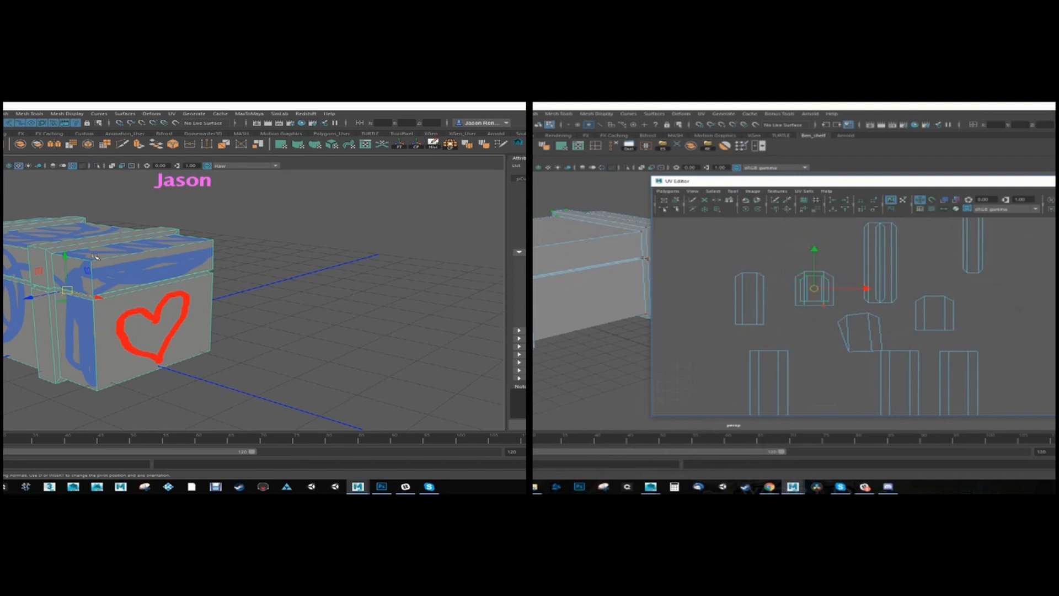
{"action": "left_click", "coordinate": [846, 316]}
{"action": "right_click_drag", "start_coordinate": [846, 316], "coordinate": [847, 338], "text": "ctrl"}
{"action": "left_click_drag", "start_coordinate": [861, 332], "coordinate": [833, 331]}
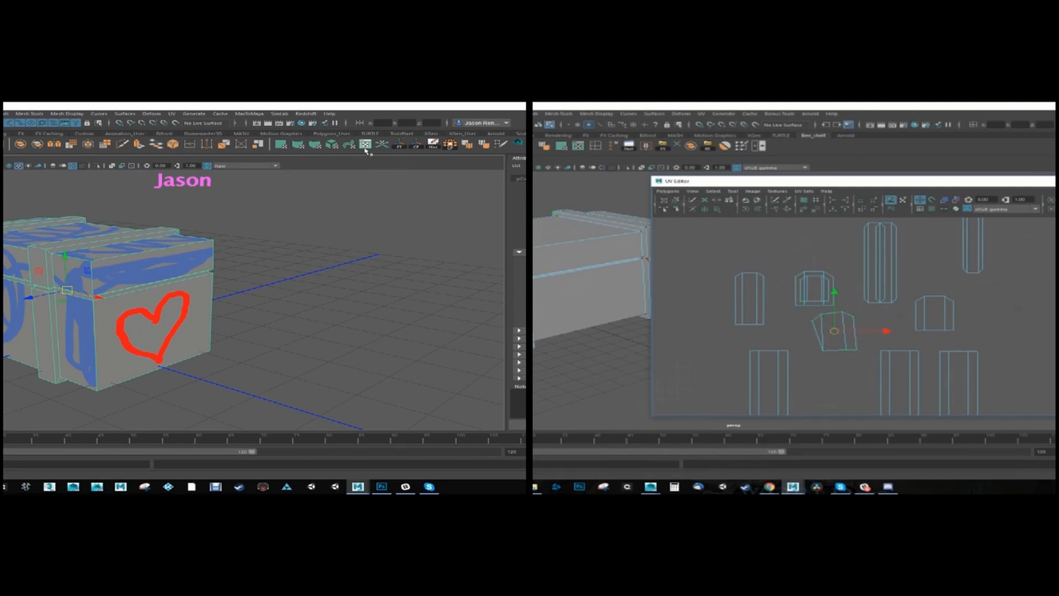
- Open the UV Editor for the painted chest, and unfold the skewed shell with the Smooth UV Tool in the other editor
{"action": "left_click", "coordinate": [365, 146]}
{"action": "left_click_drag", "start_coordinate": [312, 158], "coordinate": [210, 143]}
{"action": "left_click", "coordinate": [733, 191]}
{"action": "left_click", "coordinate": [770, 226]}
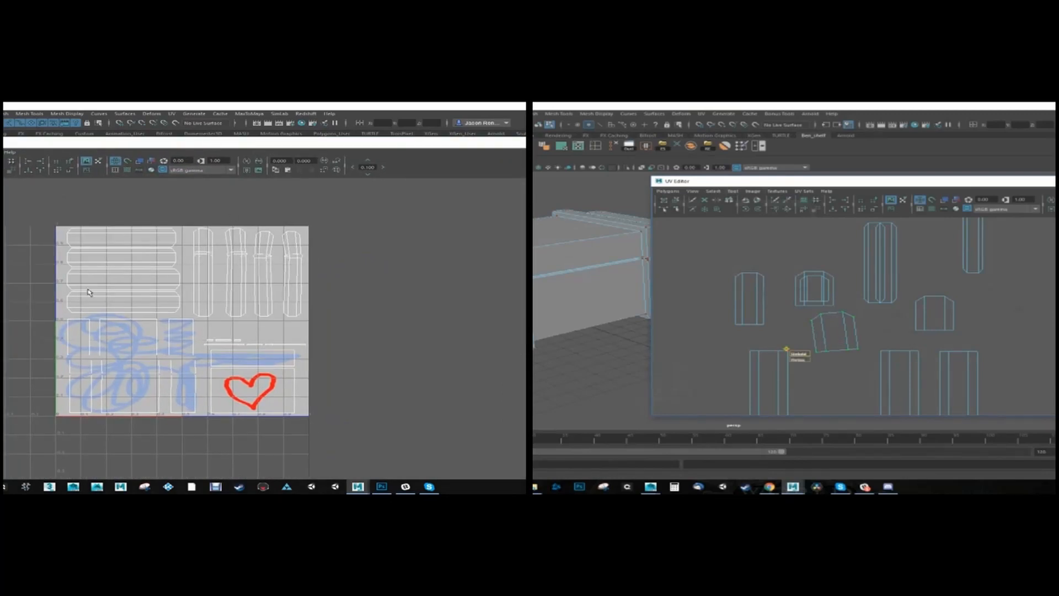
{"action": "key", "text": "q"}
{"action": "right_click_drag", "start_coordinate": [831, 287], "coordinate": [851, 286]}
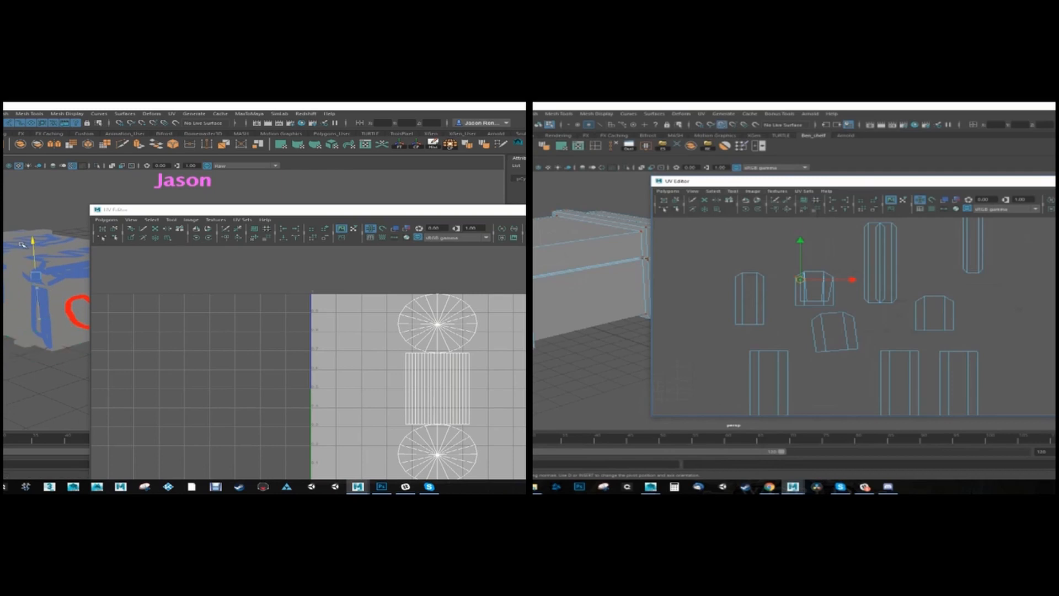
- Lower the cylinder onto the chest lid and delete its bottom cap faces
{"action": "mouse_move", "coordinate": [28, 247]}
{"action": "left_mouse_down"}
{"action": "mouse_move", "coordinate": [10, 252]}
{"action": "mouse_move", "coordinate": [28, 243]}
{"action": "mouse_move", "coordinate": [27, 278]}
{"action": "left_mouse_up"}
{"action": "key", "text": "w"}
{"action": "middle_click_drag", "start_coordinate": [386, 386], "coordinate": [337, 350], "text": "alt"}
{"action": "left_click_drag", "start_coordinate": [347, 389], "coordinate": [468, 441]}
{"action": "key", "text": "Delete"}
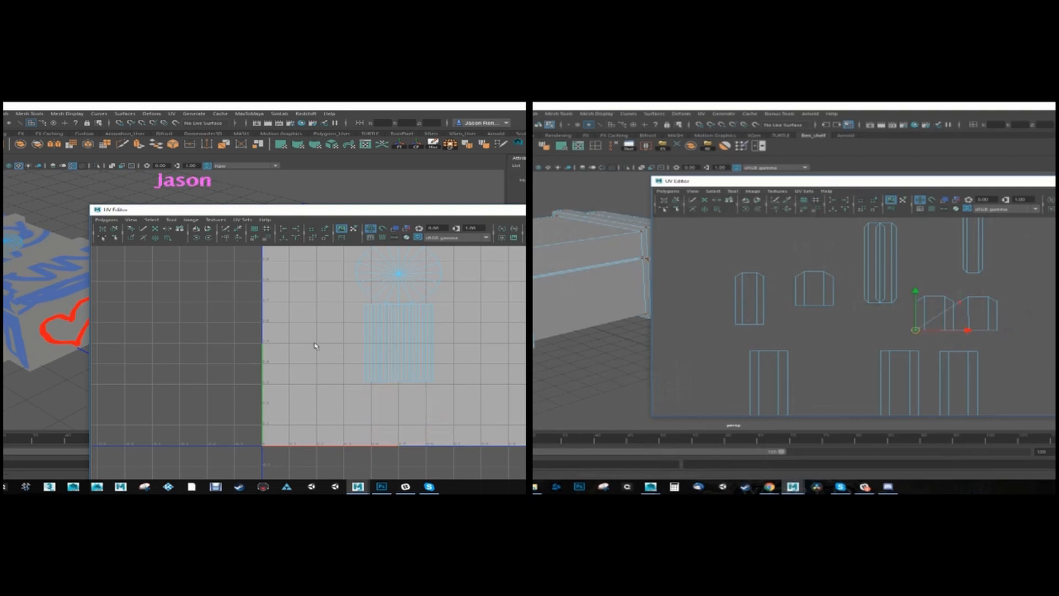
- Select the UVs of the cylinder's side and top cap and move them horizontally out of the UV tile
{"action": "left_click_drag", "start_coordinate": [310, 339], "coordinate": [455, 367]}
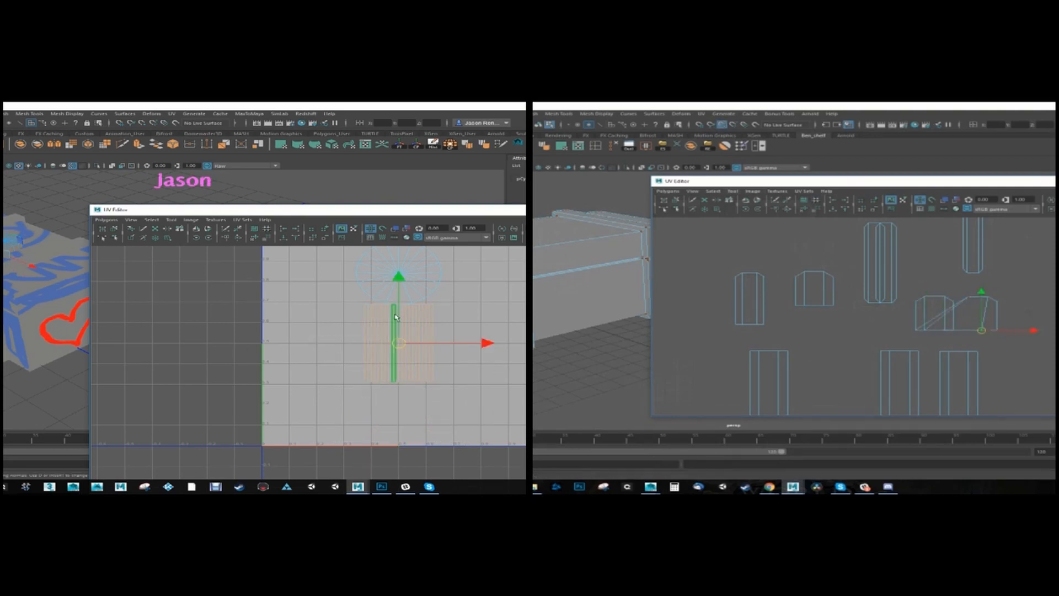
{"action": "left_click_drag", "start_coordinate": [481, 296], "coordinate": [318, 271], "text": "shift"}
{"action": "middle_click_drag", "start_coordinate": [317, 271], "coordinate": [300, 308], "text": "alt"}
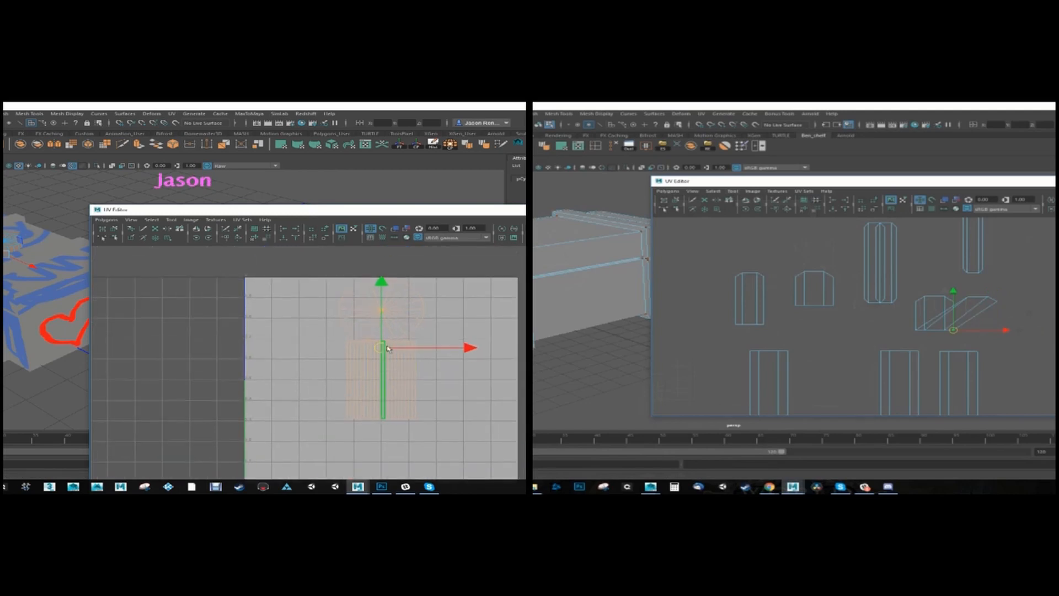
{"action": "left_click_drag", "start_coordinate": [470, 349], "coordinate": [656, 349]}
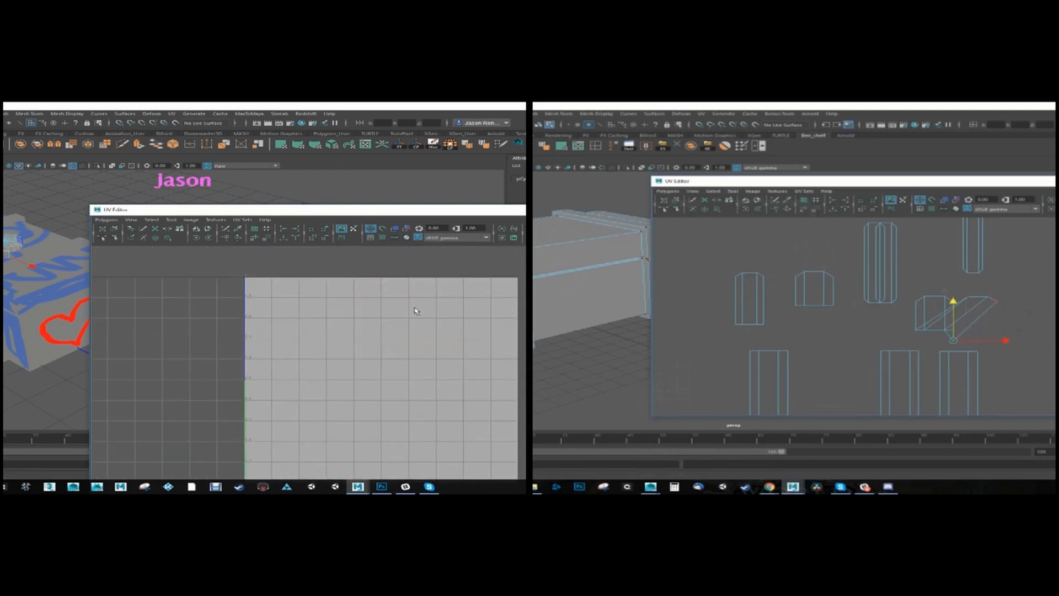
- Return the cylinder to object mode and display its UVs together with the chest's layout
{"action": "right_click_drag", "start_coordinate": [14, 251], "coordinate": [45, 230]}
{"action": "key", "text": "Delete"}
{"action": "left_click", "coordinate": [25, 249]}
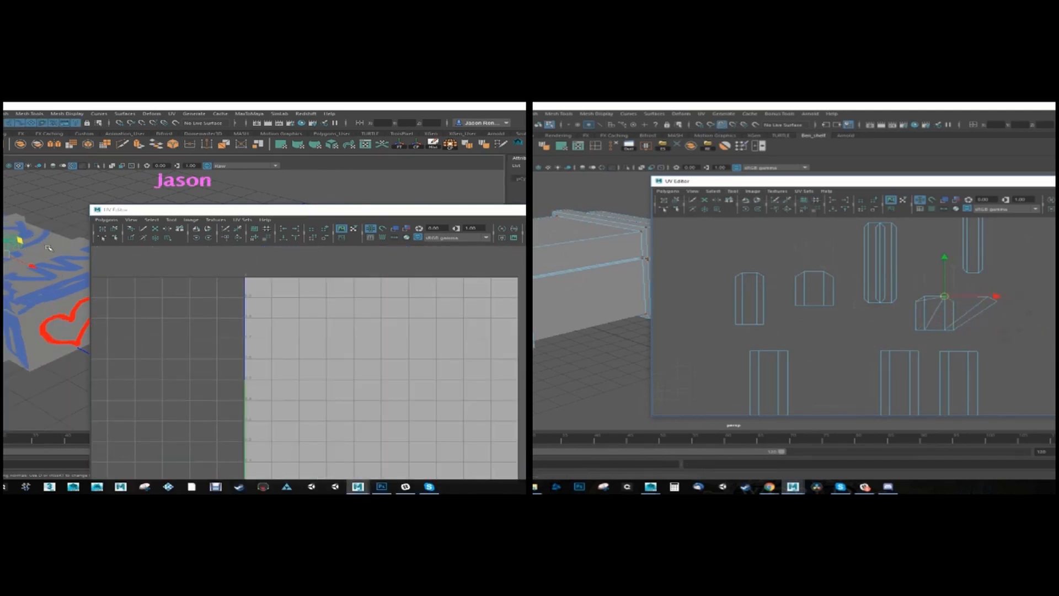
{"action": "middle_click_drag", "start_coordinate": [334, 344], "coordinate": [214, 343], "text": "alt"}
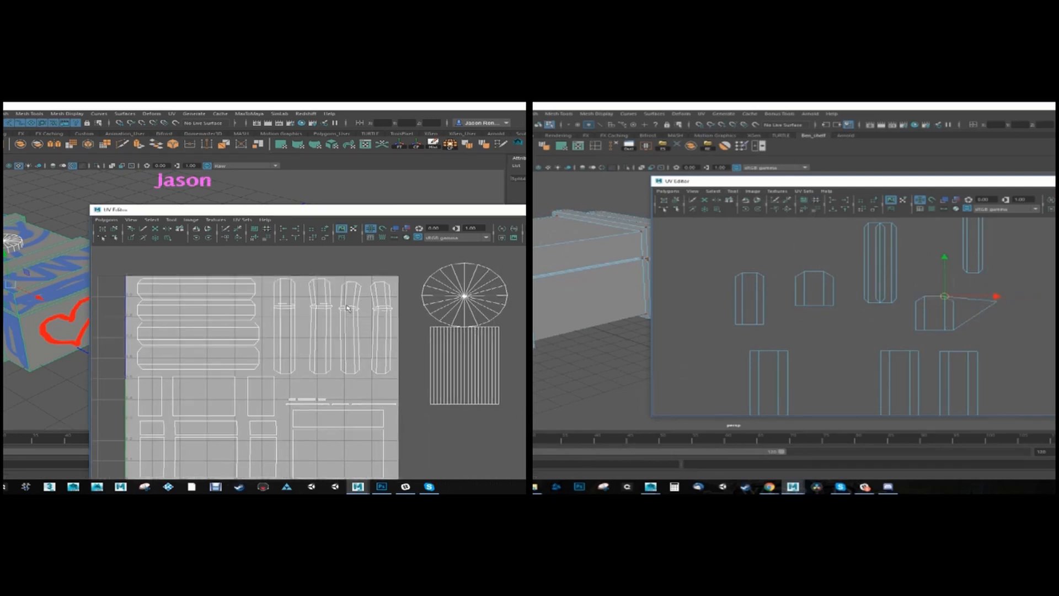
{"action": "left_click", "coordinate": [64, 208]}
{"action": "left_click", "coordinate": [40, 301]}
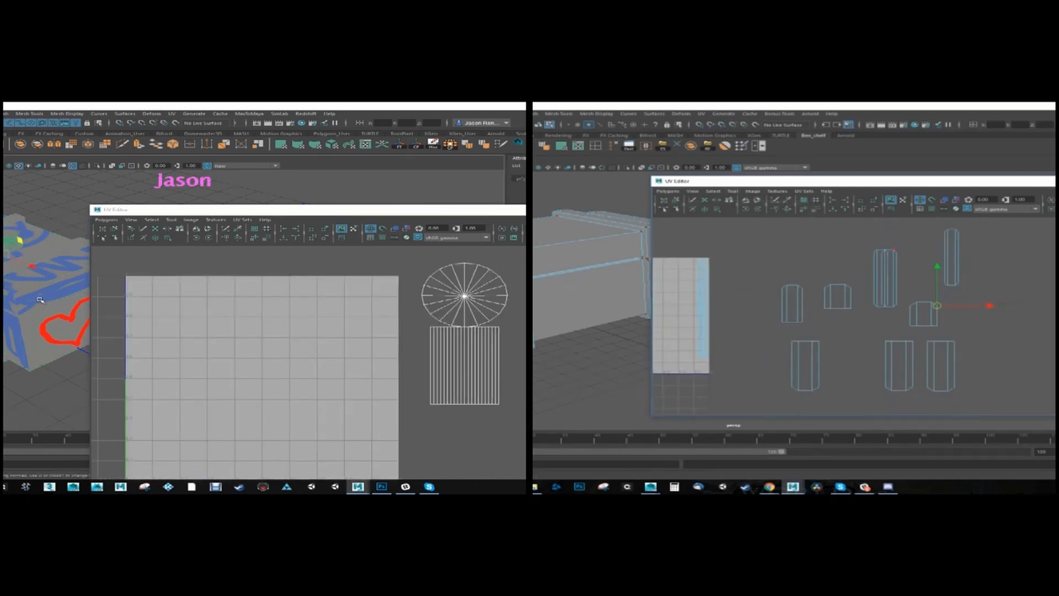
- Select the cylinder's side and cap UVs, scale them down uniformly and rotate them a quarter turn clockwise
{"action": "right_click_drag", "start_coordinate": [423, 285], "coordinate": [424, 305]}
{"action": "left_click_drag", "start_coordinate": [409, 257], "coordinate": [524, 428]}
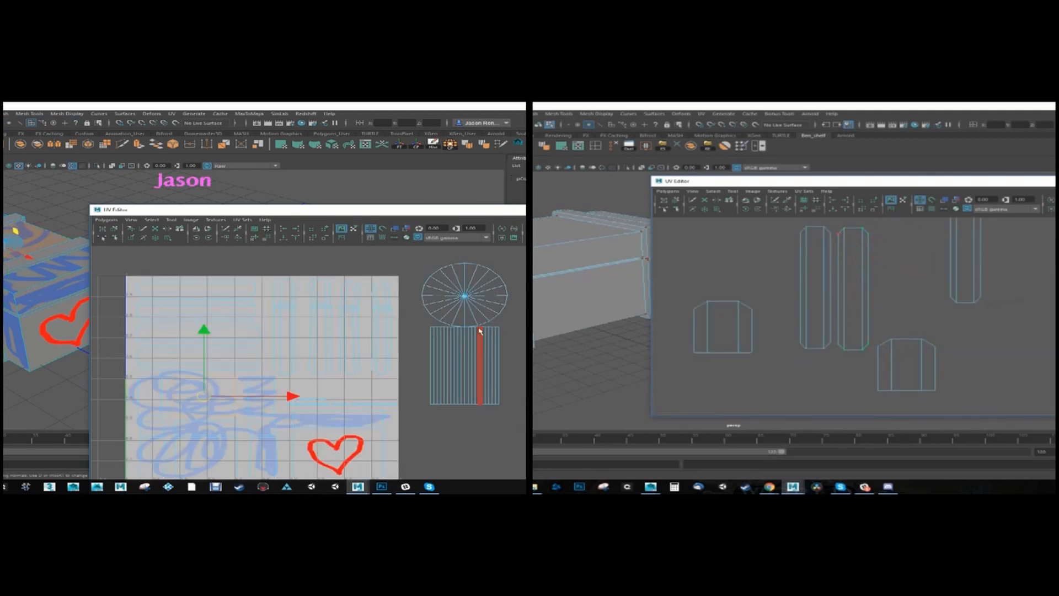
{"action": "left_click_drag", "start_coordinate": [413, 260], "coordinate": [507, 368]}
{"action": "key", "text": "r"}
{"action": "left_click_drag", "start_coordinate": [464, 334], "coordinate": [406, 337]}
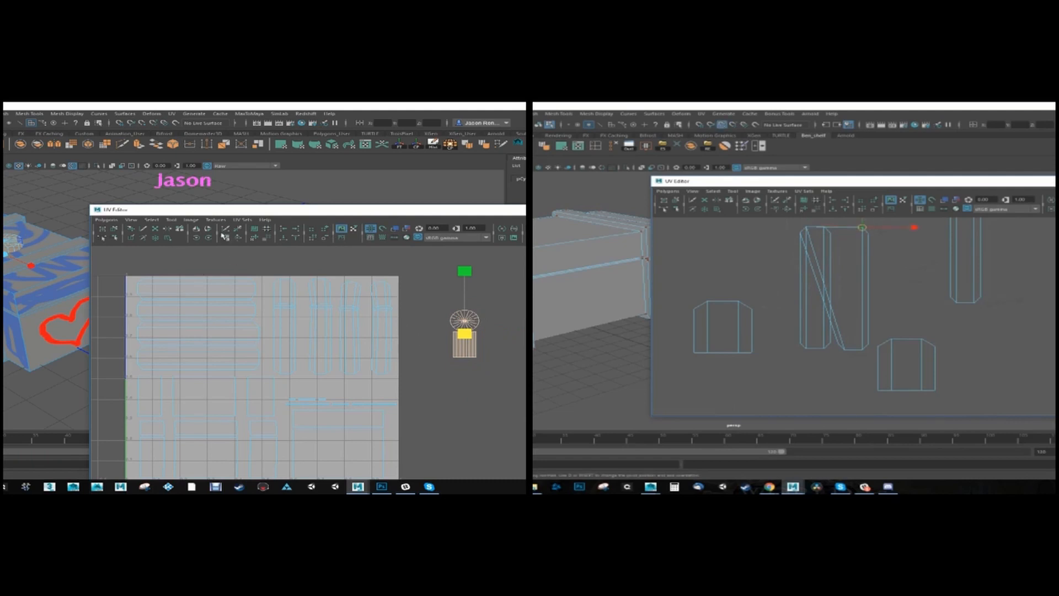
{"action": "left_click", "coordinate": [208, 237]}
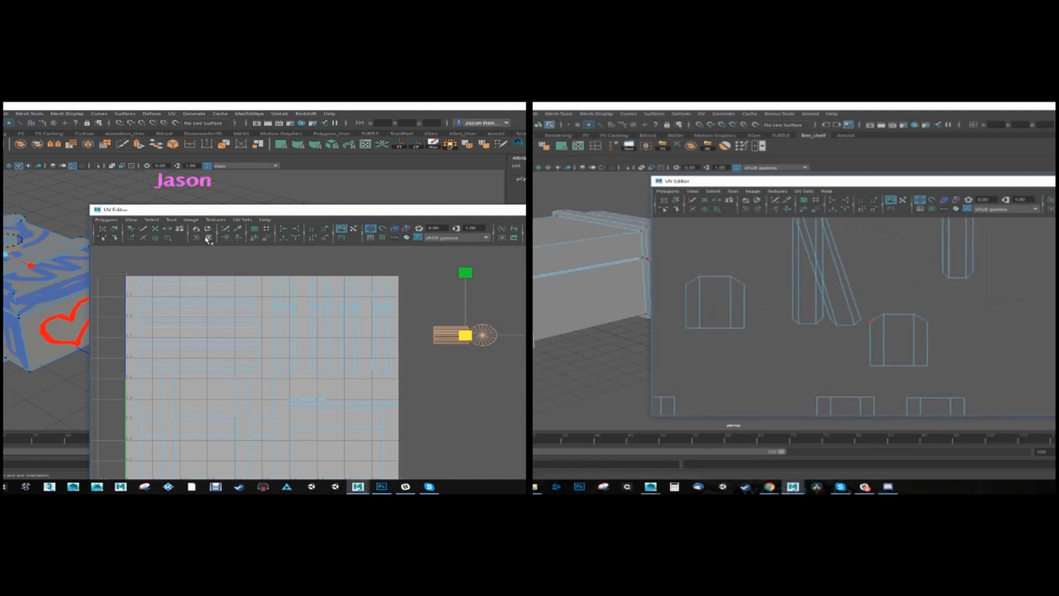
- Move the cylinder's shells into the free space above the thin horizontal strips in the UV tile
{"action": "left_click_drag", "start_coordinate": [297, 211], "coordinate": [193, 146]}
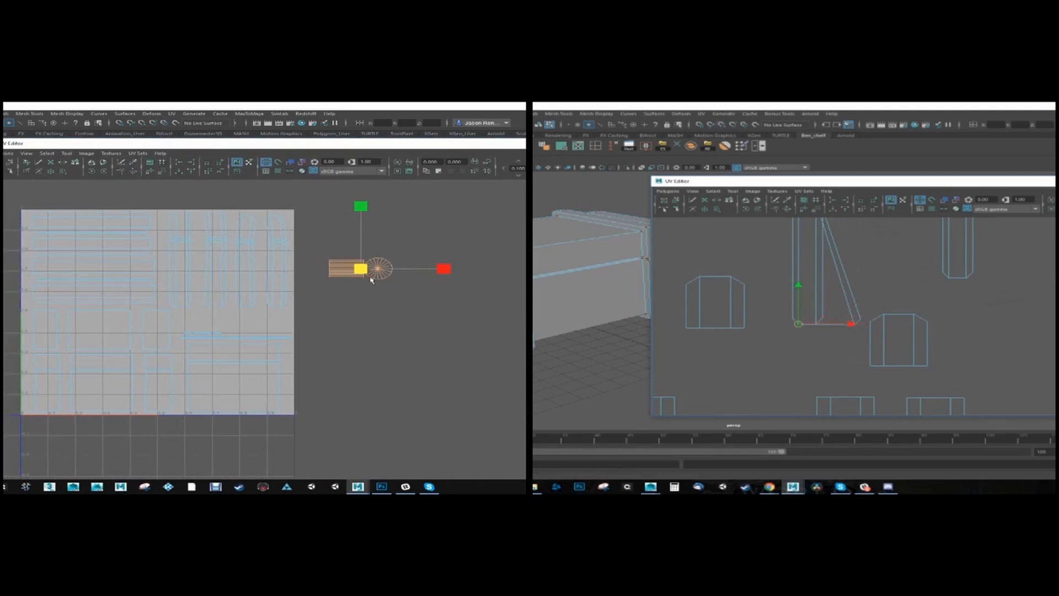
{"action": "key", "text": "w"}
{"action": "left_click_drag", "start_coordinate": [363, 271], "coordinate": [257, 323]}
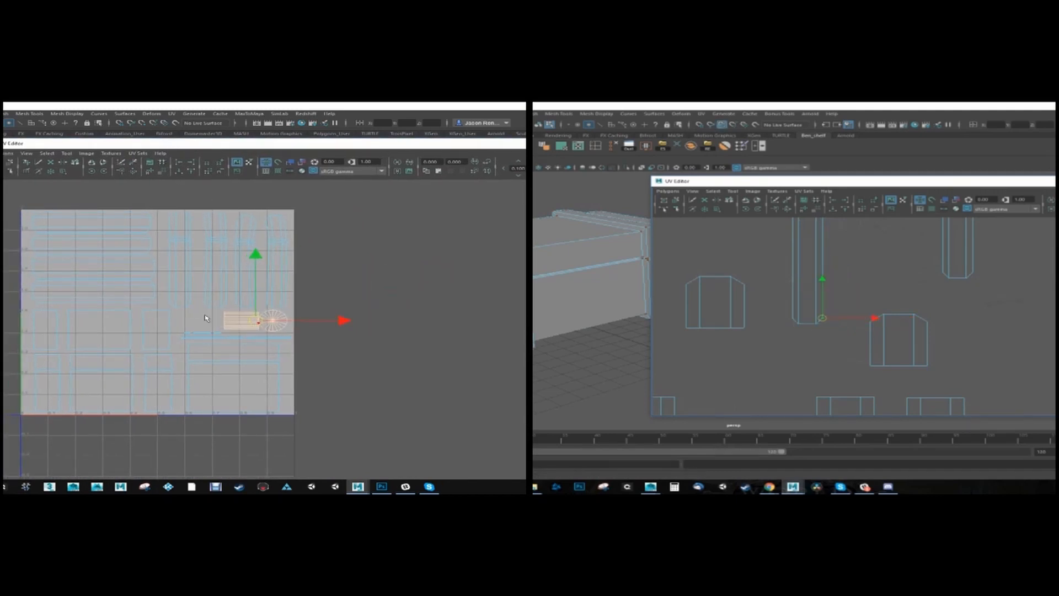
{"action": "scroll", "coordinate": [195, 321], "scroll_direction": "up", "scroll_amount": 2}
{"action": "middle_click_drag", "start_coordinate": [194, 321], "coordinate": [323, 321], "text": "alt"}
{"action": "scroll", "coordinate": [362, 301], "scroll_direction": "up", "scroll_amount": 2}
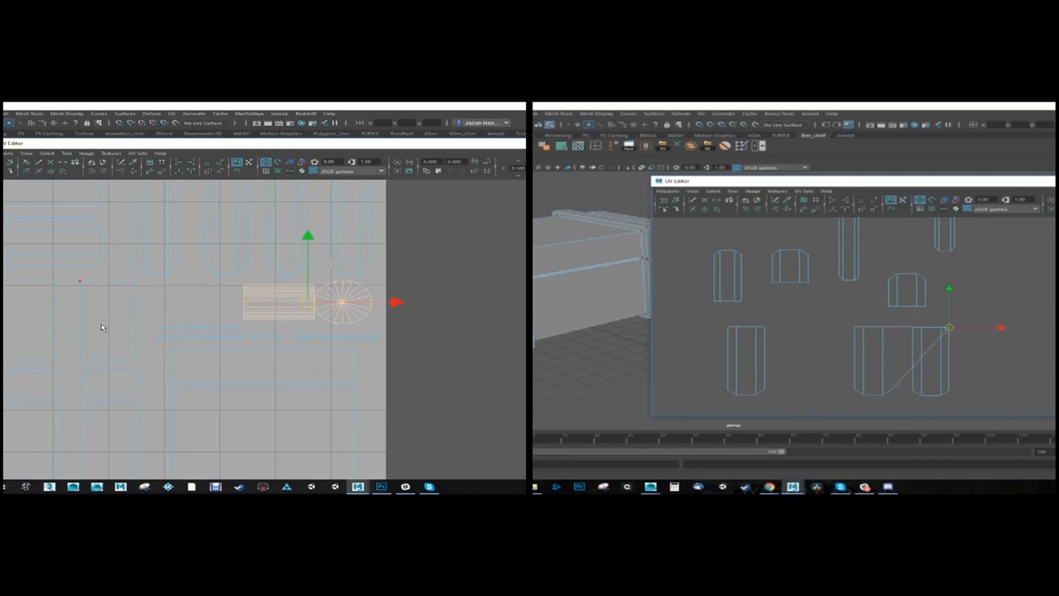
- Export a 2048 × 2048 PNG UV snapshot of the combined layout to the Desktop as NewCrateUVs
{"action": "left_click", "coordinate": [293, 259]}
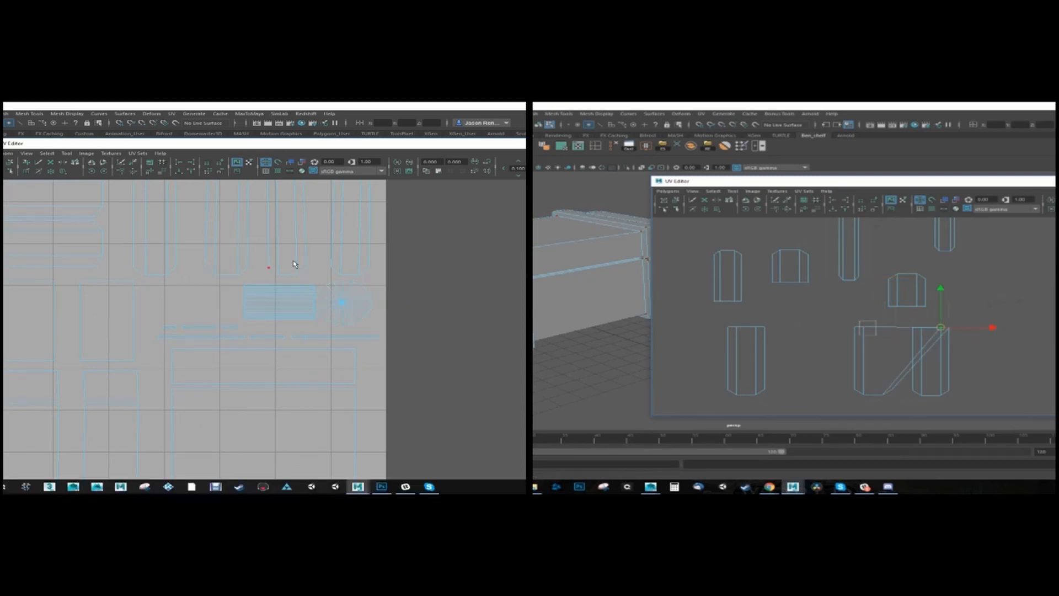
{"action": "scroll", "coordinate": [355, 279], "scroll_direction": "down", "scroll_amount": 5}
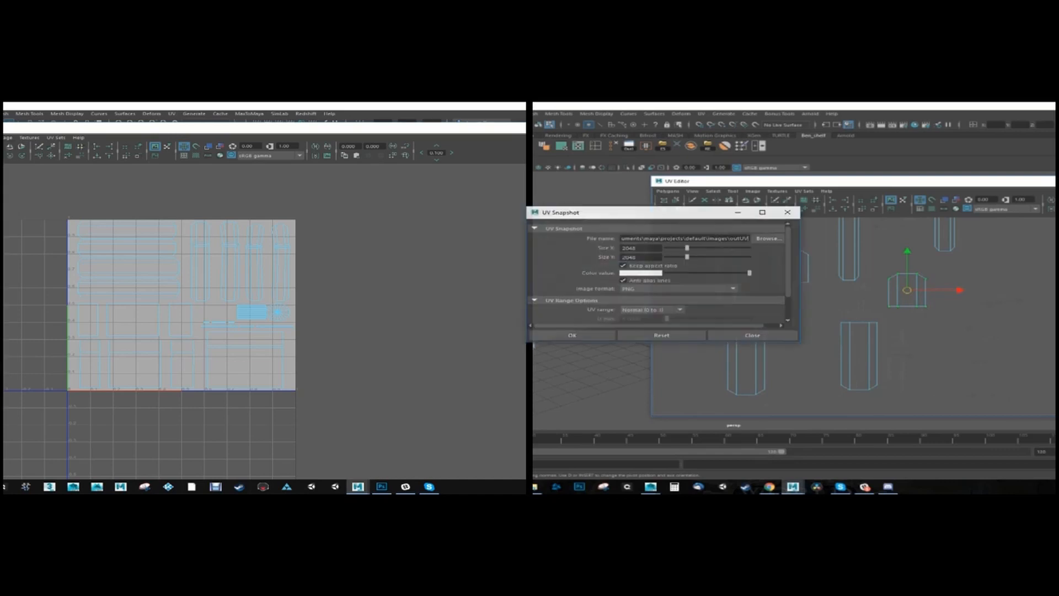
{"action": "left_click_drag", "start_coordinate": [697, 209], "coordinate": [167, 215]}
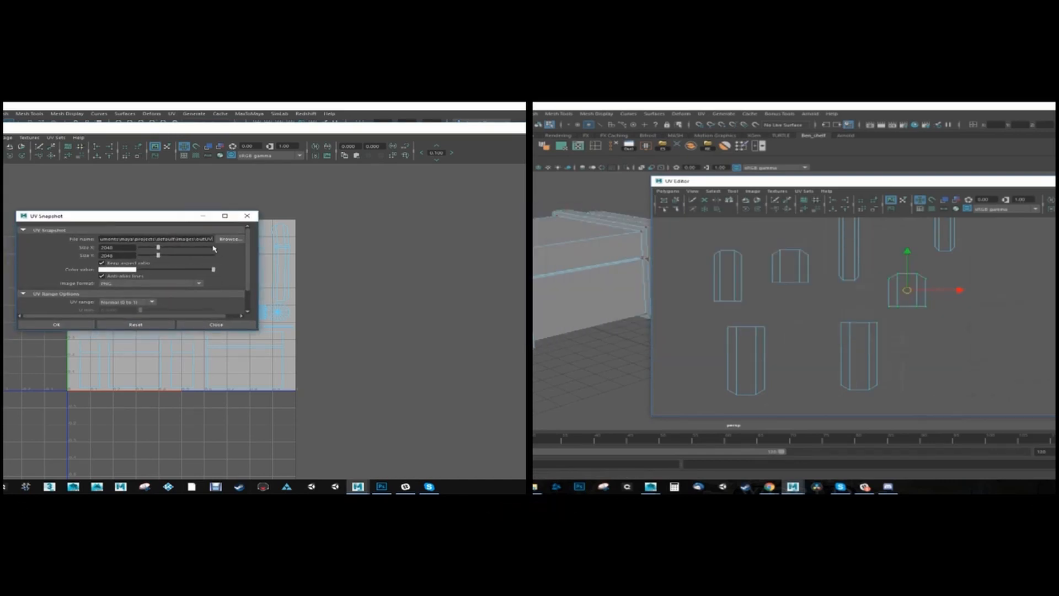
{"action": "left_click", "coordinate": [229, 239]}
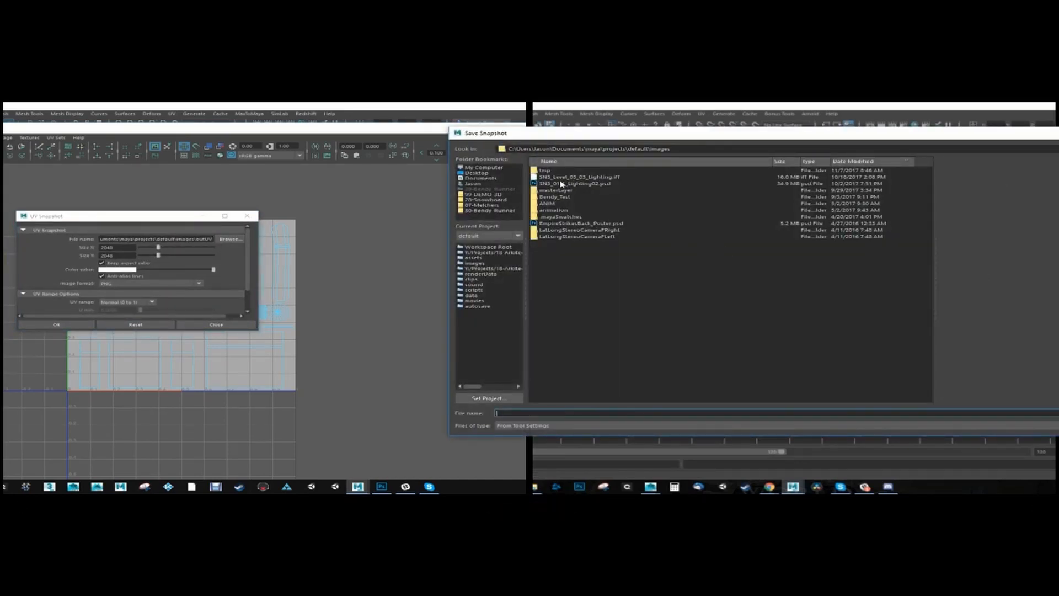
{"action": "left_click", "coordinate": [477, 173]}
{"action": "left_click", "coordinate": [562, 411]}
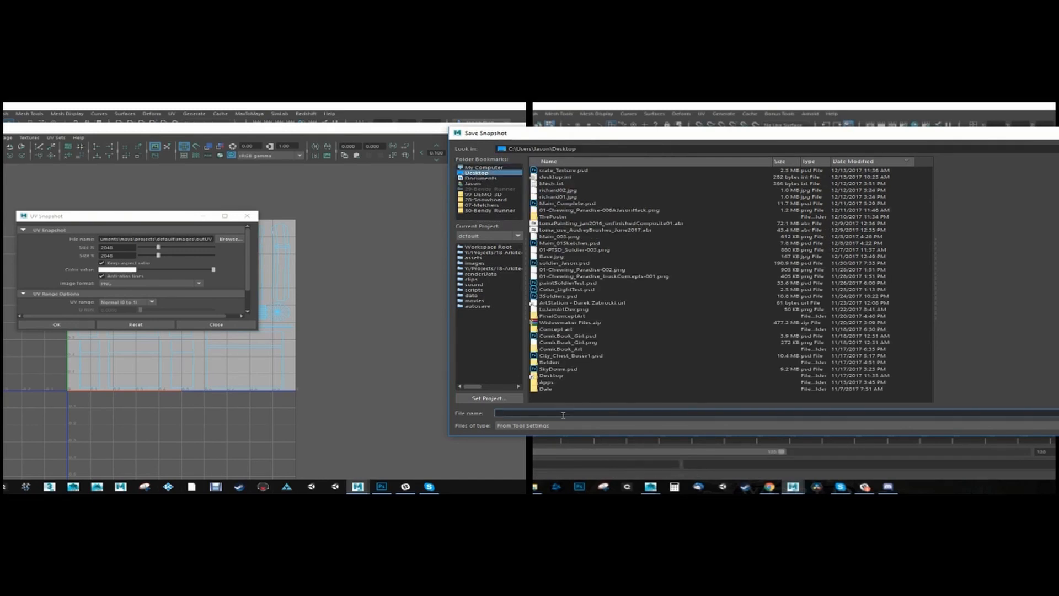
{"action": "type", "text": "NewCrateUVs"}
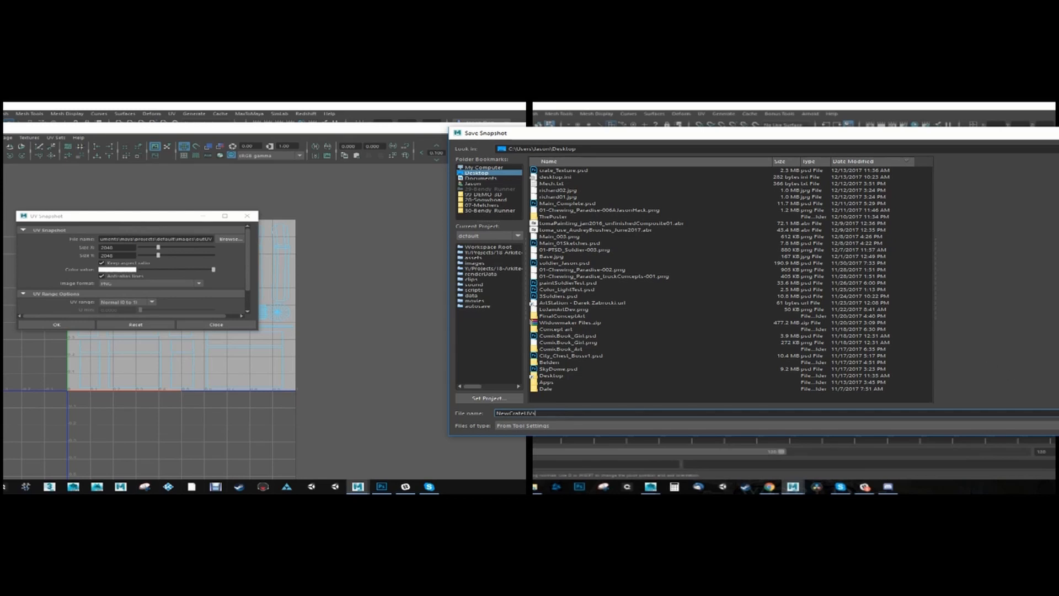
{"action": "key", "text": "Return"}
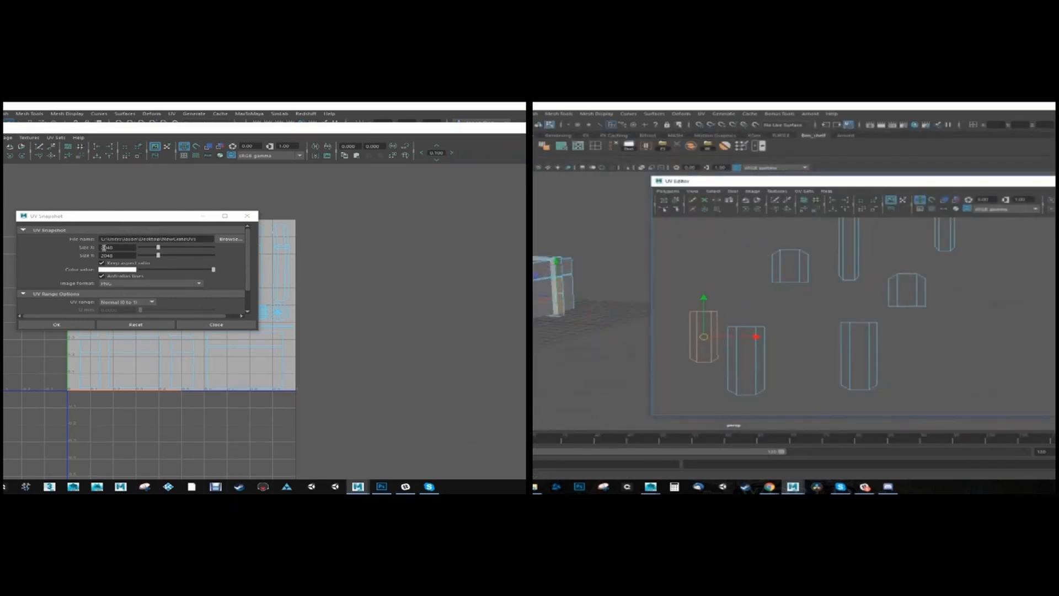
{"action": "left_click", "coordinate": [56, 324]}
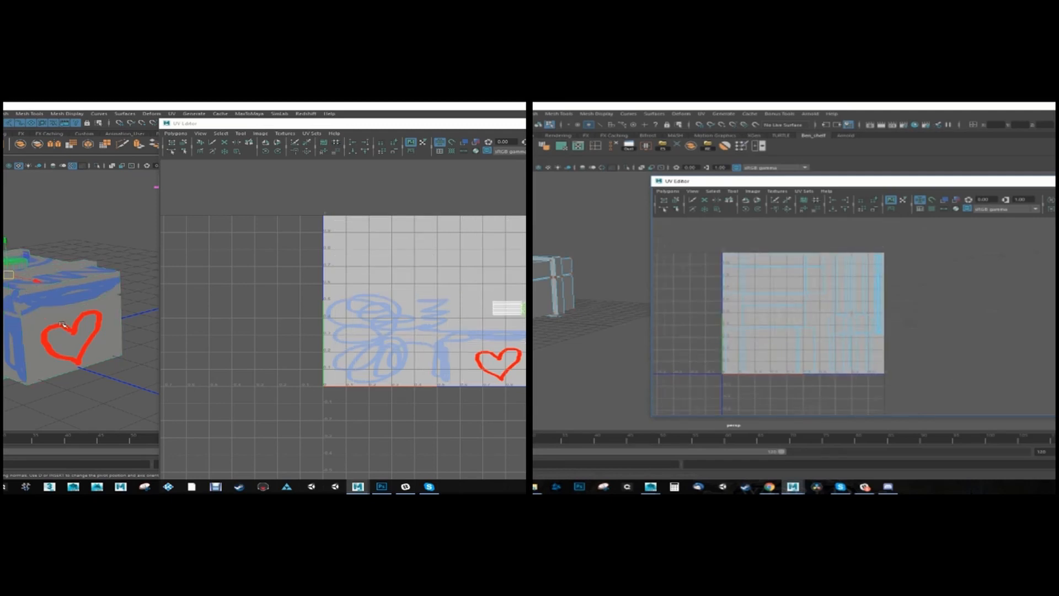
- Select the complete narrow strip shells along the right edge of the UV tile and move them horizontally outside it
{"action": "left_click_drag", "start_coordinate": [878, 257], "coordinate": [885, 268]}
{"action": "left_click", "coordinate": [910, 282]}
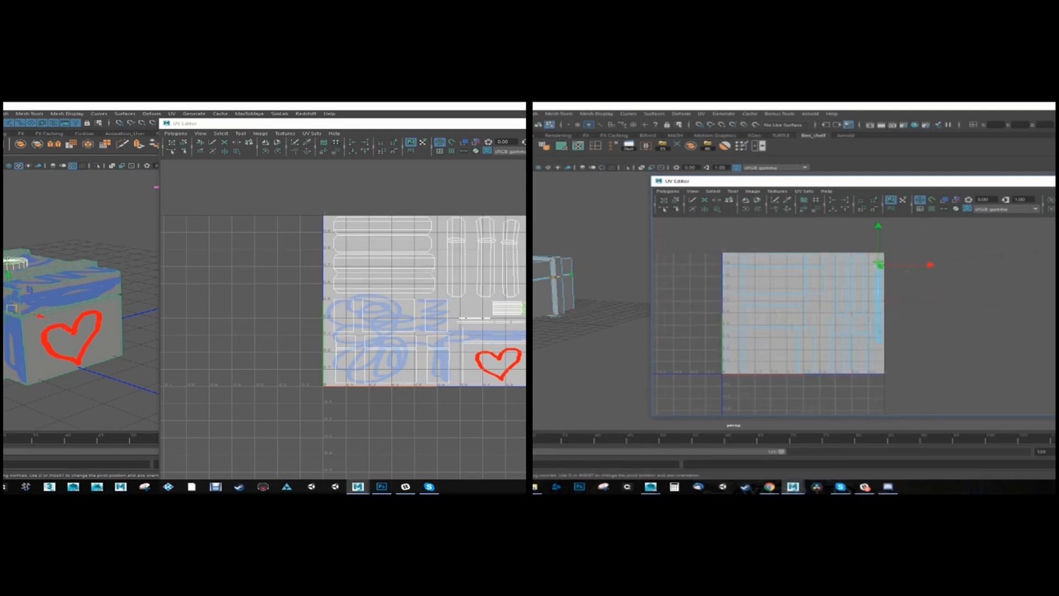
{"action": "right_click_drag", "start_coordinate": [886, 270], "coordinate": [904, 289], "text": "ctrl"}
{"action": "left_click_drag", "start_coordinate": [930, 301], "coordinate": [961, 302]}
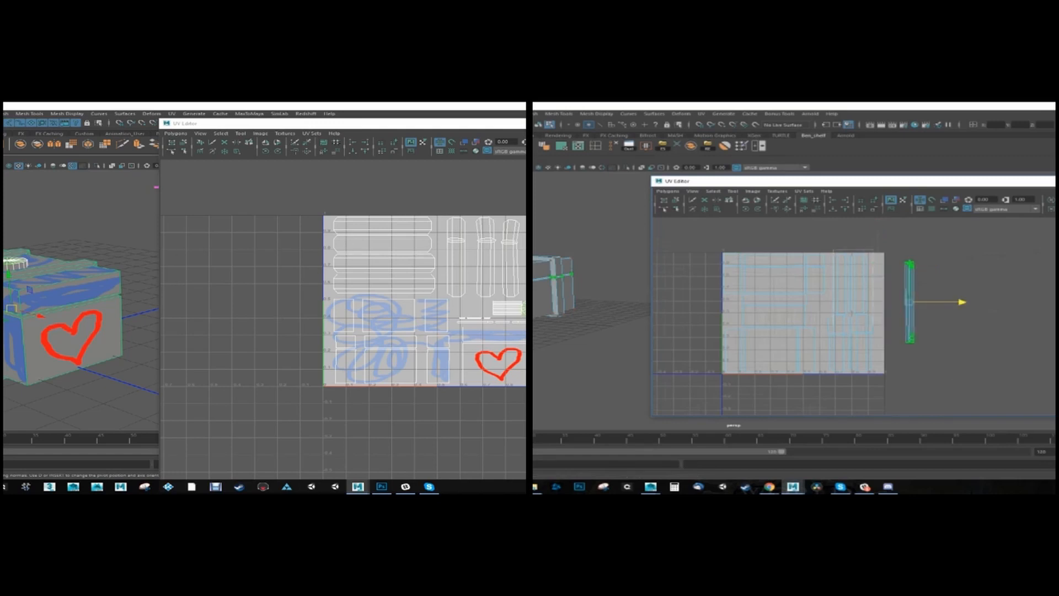
- Select the whole group of rounded-end shells in the tile and shift it horizontally toward the tile's right edge
{"action": "left_click_drag", "start_coordinate": [873, 334], "coordinate": [879, 344]}
{"action": "left_click", "coordinate": [56, 219]}
{"action": "right_click_drag", "start_coordinate": [880, 325], "coordinate": [902, 345], "text": "ctrl"}
{"action": "left_click_drag", "start_coordinate": [56, 220], "coordinate": [72, 241], "text": "alt"}
{"action": "left_click_drag", "start_coordinate": [905, 312], "coordinate": [913, 312]}
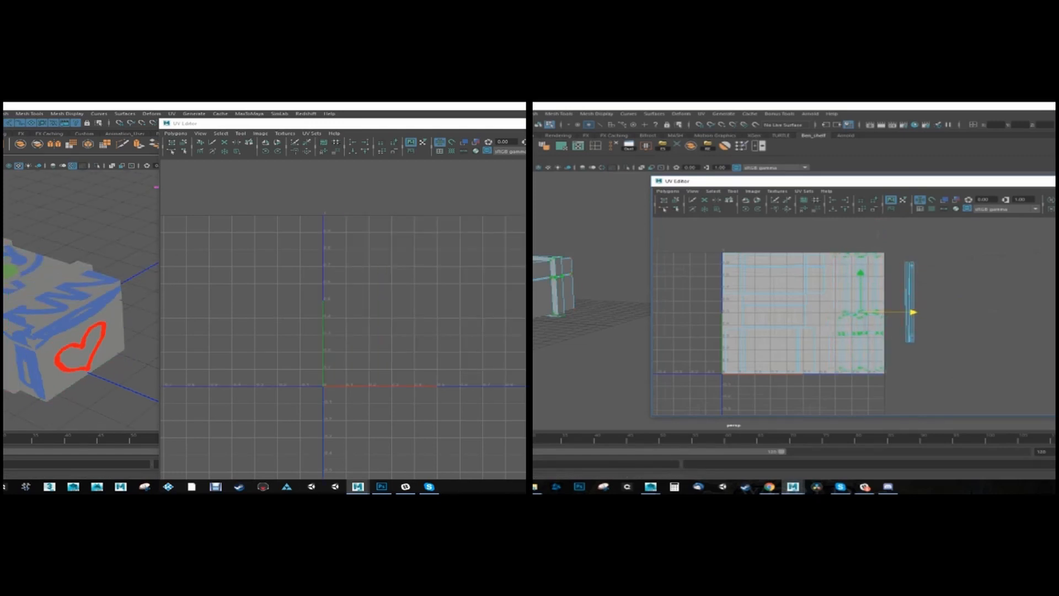
- Select only the tall upper shells of the rounded-end group and shift them slightly further right within the tile
{"action": "left_click_drag", "start_coordinate": [21, 212], "coordinate": [93, 215], "text": "alt"}
{"action": "left_click_drag", "start_coordinate": [49, 256], "coordinate": [43, 247], "text": "alt"}
{"action": "left_click_drag", "start_coordinate": [855, 248], "coordinate": [871, 260]}
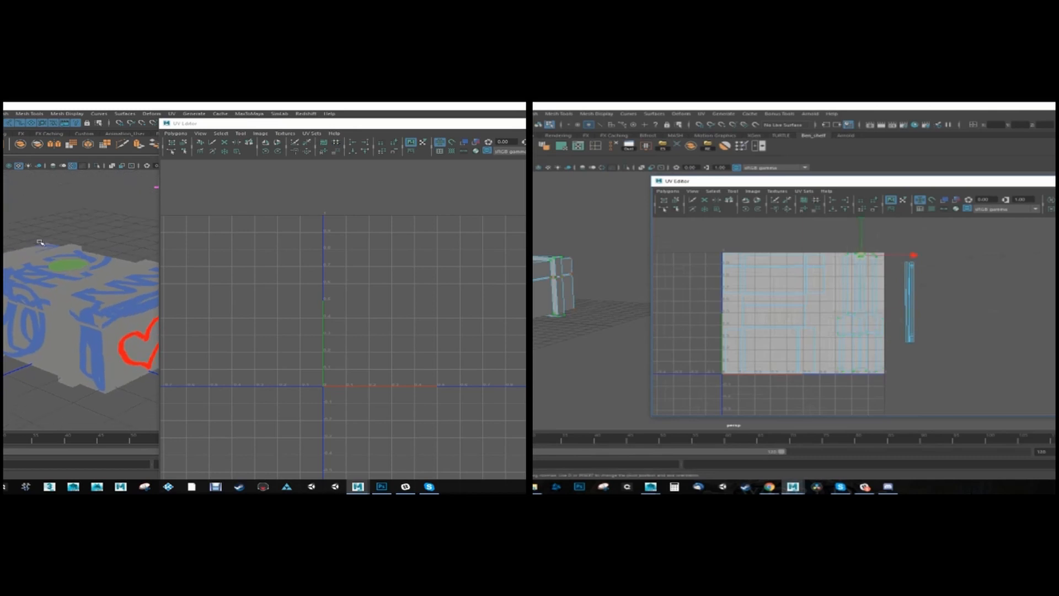
{"action": "right_click_drag", "start_coordinate": [873, 259], "coordinate": [893, 279], "text": "ctrl"}
{"action": "left_click_drag", "start_coordinate": [913, 283], "coordinate": [915, 283]}
{"action": "left_click_drag", "start_coordinate": [598, 127], "coordinate": [417, 129]}
{"action": "left_click_drag", "start_coordinate": [915, 284], "coordinate": [918, 284]}
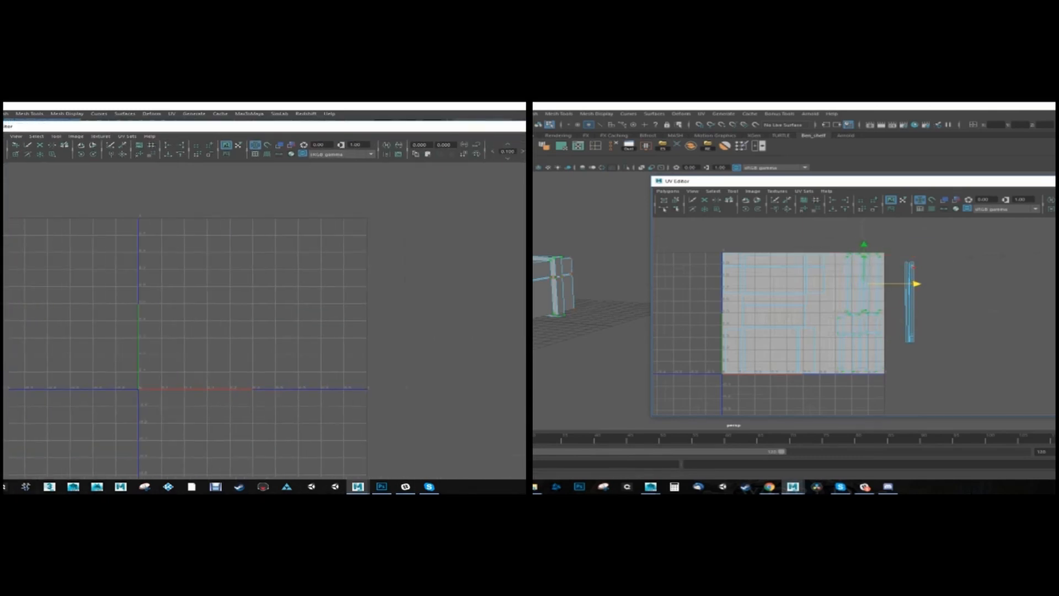
{"action": "left_click_drag", "start_coordinate": [417, 129], "coordinate": [5, 135]}
- Select the narrow strip shells outside the tile and move them horizontally into the gap left of the rounded-end shells
{"action": "left_click_drag", "start_coordinate": [124, 243], "coordinate": [156, 241], "text": "alt"}
{"action": "left_click_drag", "start_coordinate": [903, 258], "coordinate": [920, 271]}
{"action": "right_click_drag", "start_coordinate": [931, 281], "coordinate": [970, 272], "text": "ctrl"}
{"action": "middle_click_drag", "start_coordinate": [142, 238], "coordinate": [182, 242], "text": "alt"}
{"action": "left_click_drag", "start_coordinate": [959, 301], "coordinate": [887, 302]}
- Scale the narrow strip shells down uniformly and position them inside the gap in the UV tile
{"action": "mouse_move", "coordinate": [137, 260]}
{"action": "left_mouse_down", "text": "alt"}
{"action": "mouse_move", "coordinate": [158, 284]}
{"action": "mouse_move", "coordinate": [141, 287]}
{"action": "left_mouse_up", "text": "alt"}
{"action": "scroll", "coordinate": [800, 309], "scroll_direction": "up", "scroll_amount": 3}
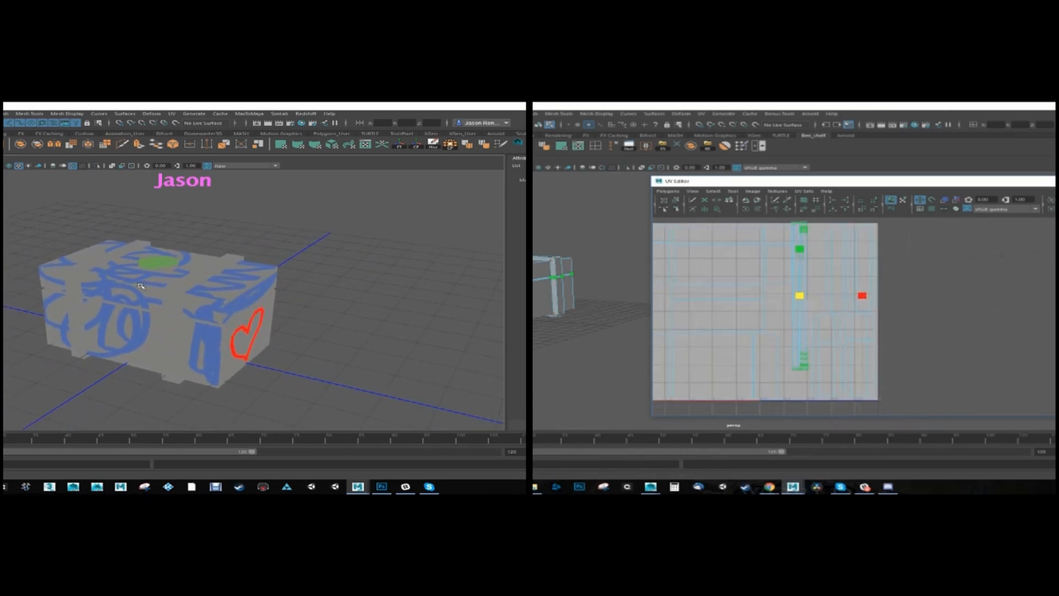
{"action": "key", "text": "w"}
{"action": "key", "text": "r"}
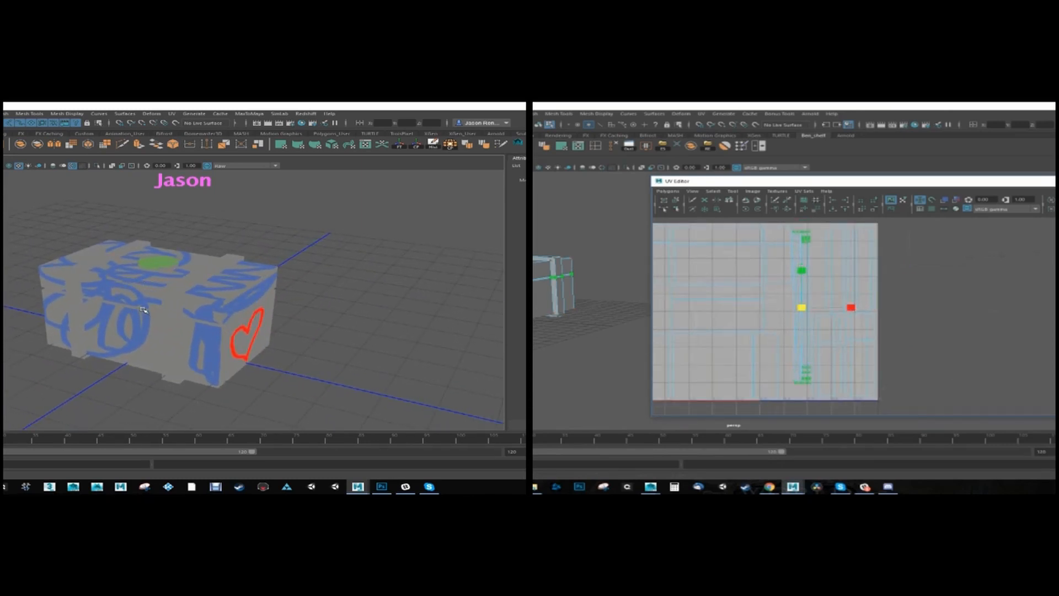
{"action": "key", "text": "w"}
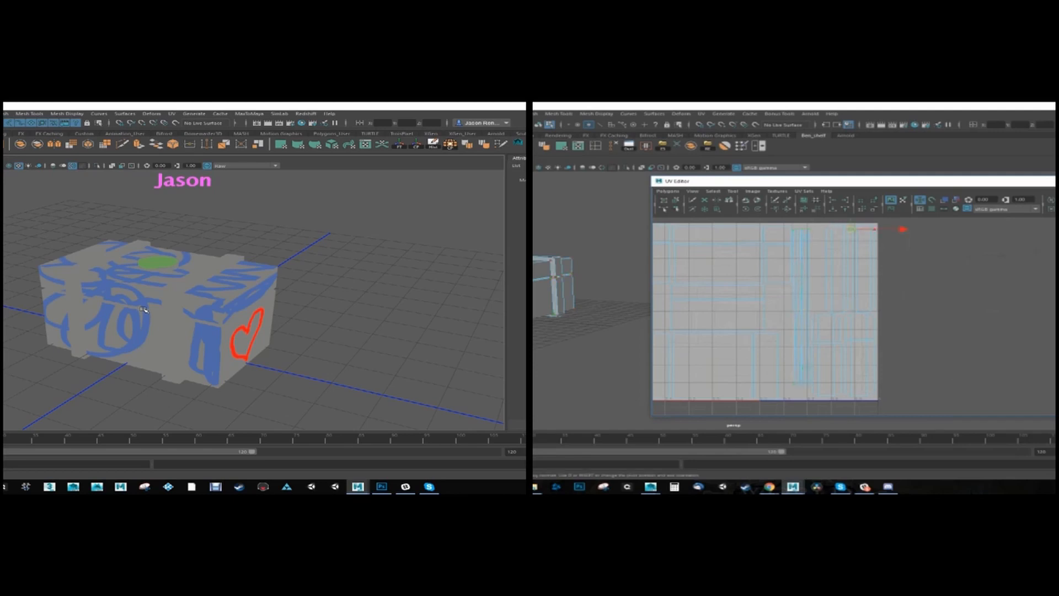
- Nudge the tall rounded-end shells slightly left and return the chest to object mode with its full layout in view
{"action": "left_click_drag", "start_coordinate": [813, 302], "coordinate": [883, 320], "text": "shift"}
{"action": "left_click_drag", "start_coordinate": [901, 268], "coordinate": [895, 269]}
{"action": "left_click", "coordinate": [798, 385]}
{"action": "scroll", "coordinate": [798, 385], "scroll_direction": "down", "scroll_amount": 3}
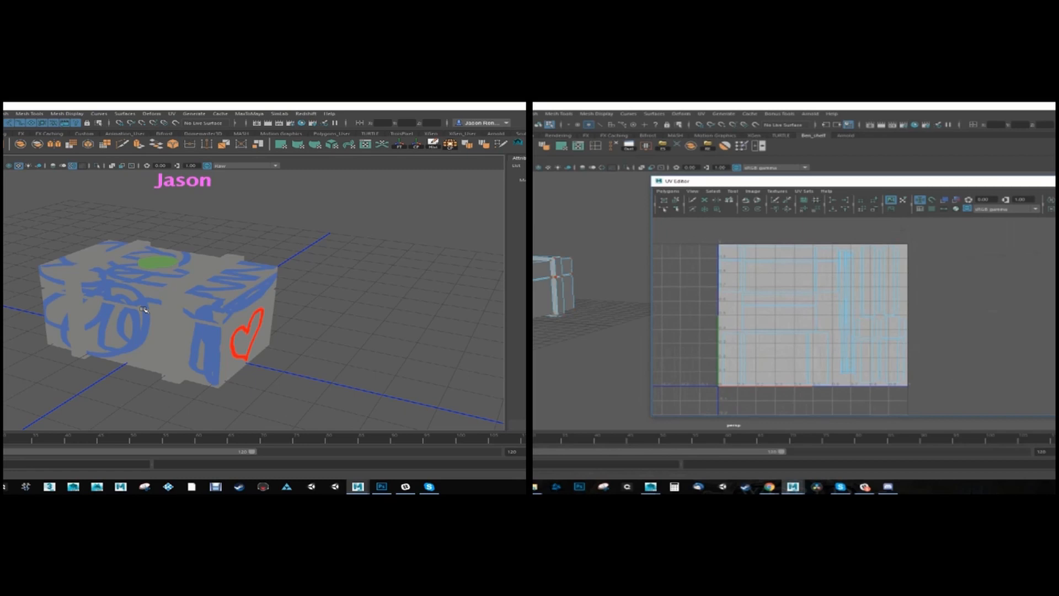
{"action": "key", "text": "F8"}
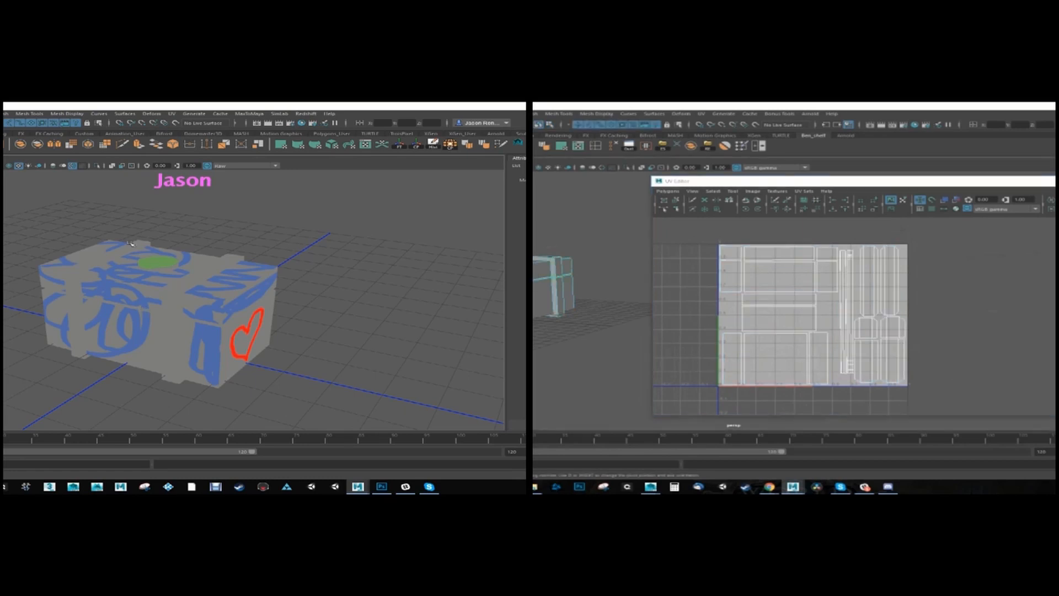
{"action": "left_click_drag", "start_coordinate": [835, 182], "coordinate": [728, 184]}
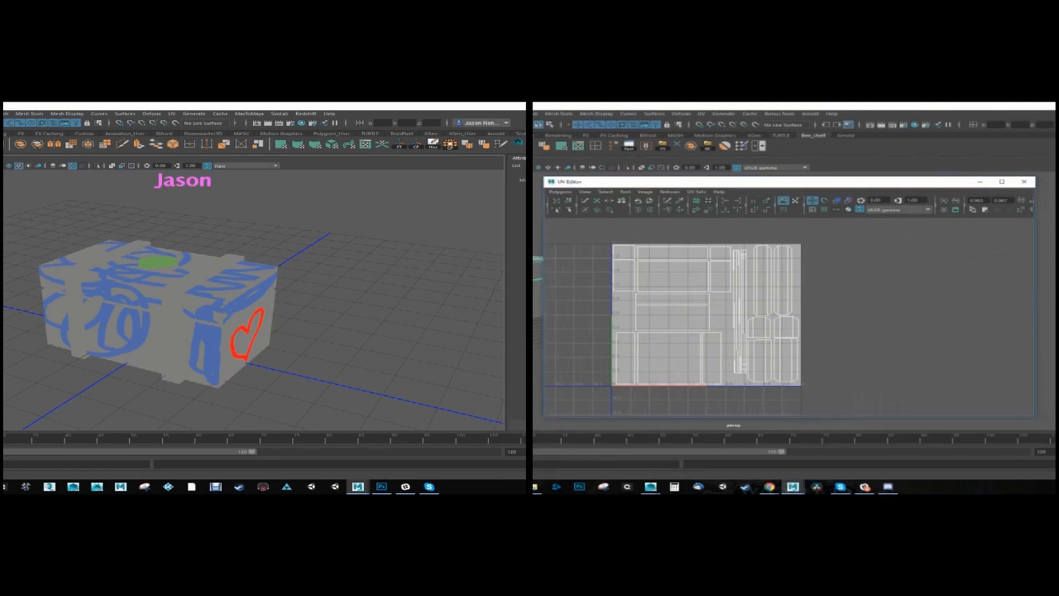
- Create a polygon cylinder at the painted chest, raise it above the ground and move it clear of the chest's side
{"action": "left_click", "coordinate": [3, 144]}
{"action": "left_click", "coordinate": [155, 313]}
{"action": "left_click_drag", "start_coordinate": [155, 314], "coordinate": [155, 210]}
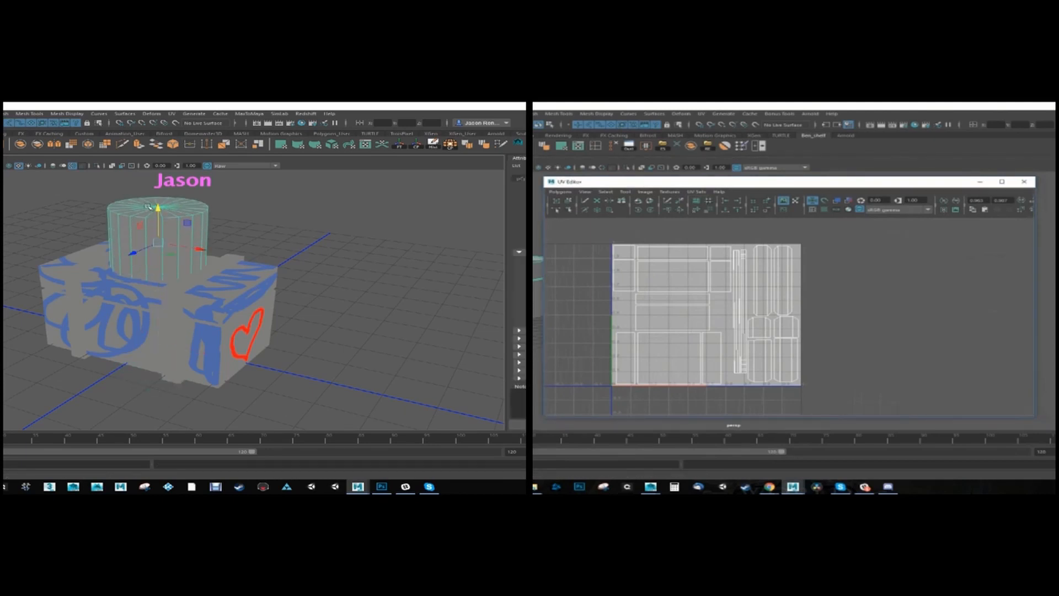
{"action": "middle_click_drag", "start_coordinate": [153, 210], "coordinate": [125, 219], "text": "alt"}
{"action": "left_click_drag", "start_coordinate": [159, 238], "coordinate": [360, 236]}
{"action": "middle_click_drag", "start_coordinate": [360, 236], "coordinate": [210, 237], "text": "alt"}
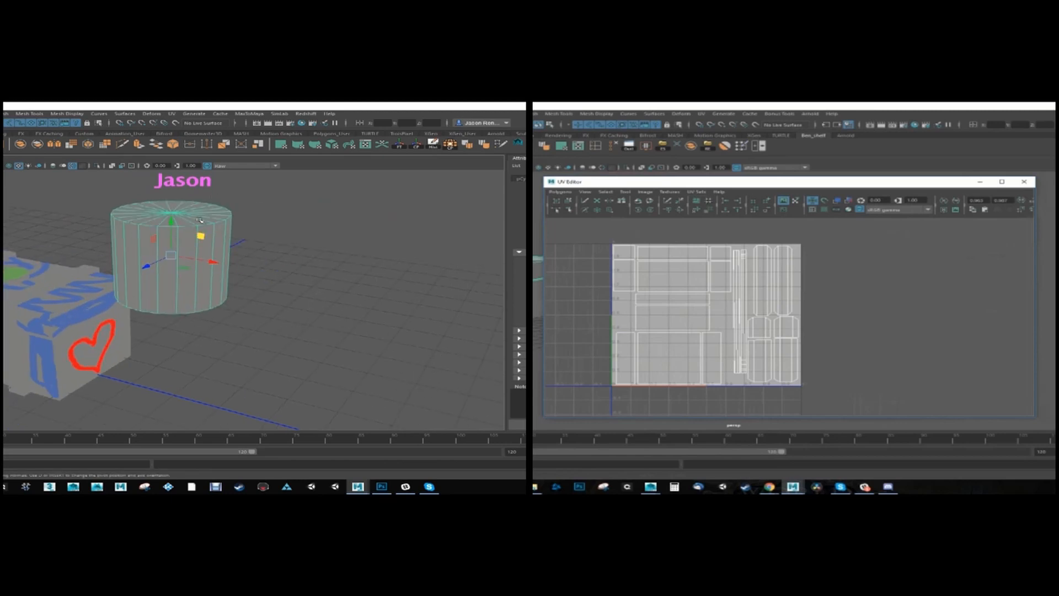
- Apply a cylindrical UV projection to the cylinder and widen its sweep until the side UVs fit the UV tile
{"action": "left_click", "coordinate": [170, 114]}
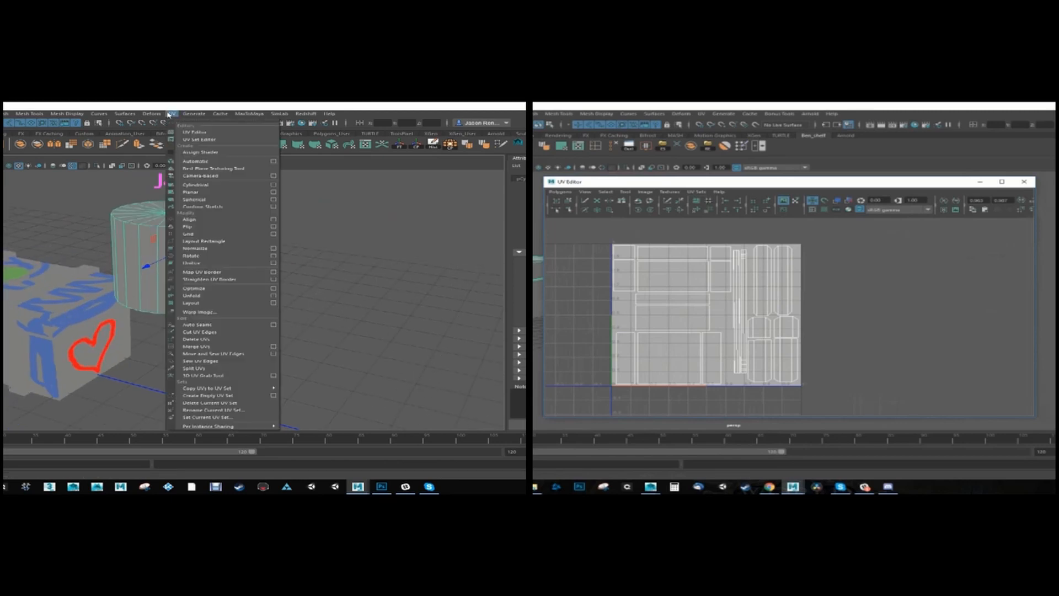
{"action": "left_click", "coordinate": [267, 184]}
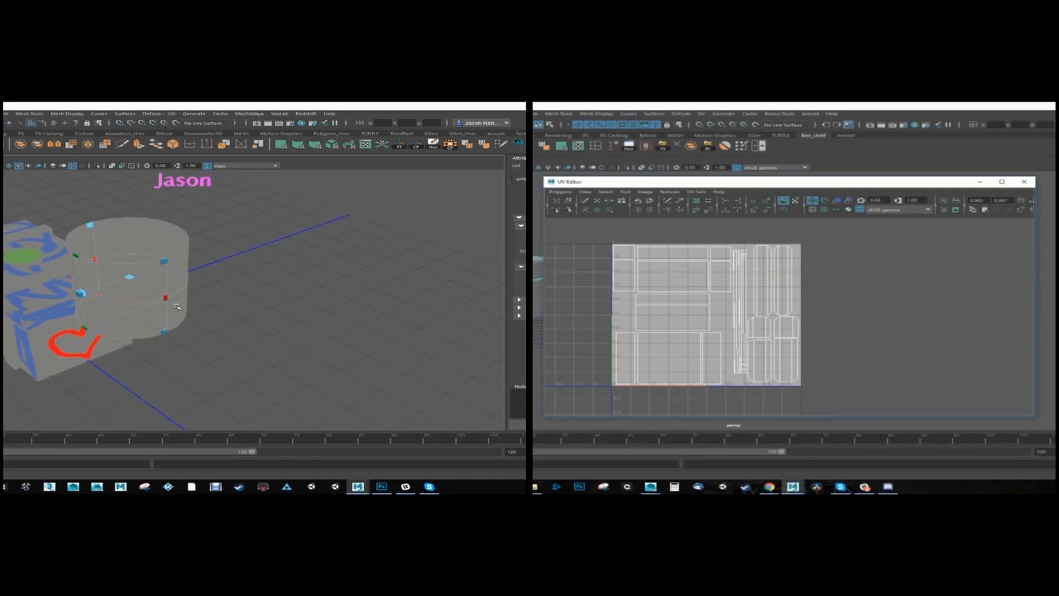
{"action": "left_click", "coordinate": [365, 145]}
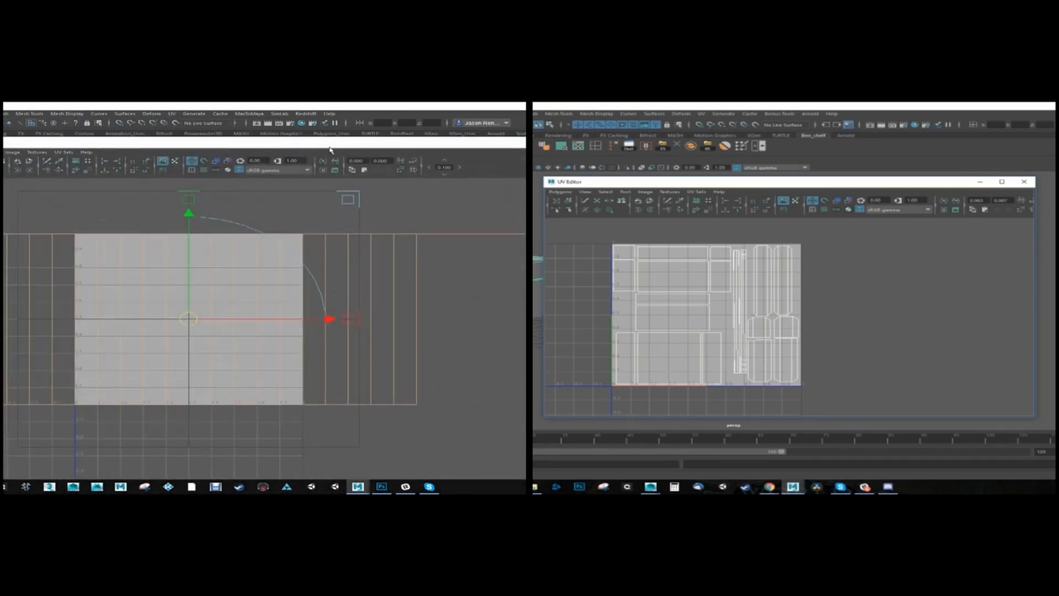
{"action": "right_click_drag", "start_coordinate": [340, 293], "coordinate": [240, 181], "text": "alt"}
{"action": "left_click_drag", "start_coordinate": [204, 147], "coordinate": [400, 154]}
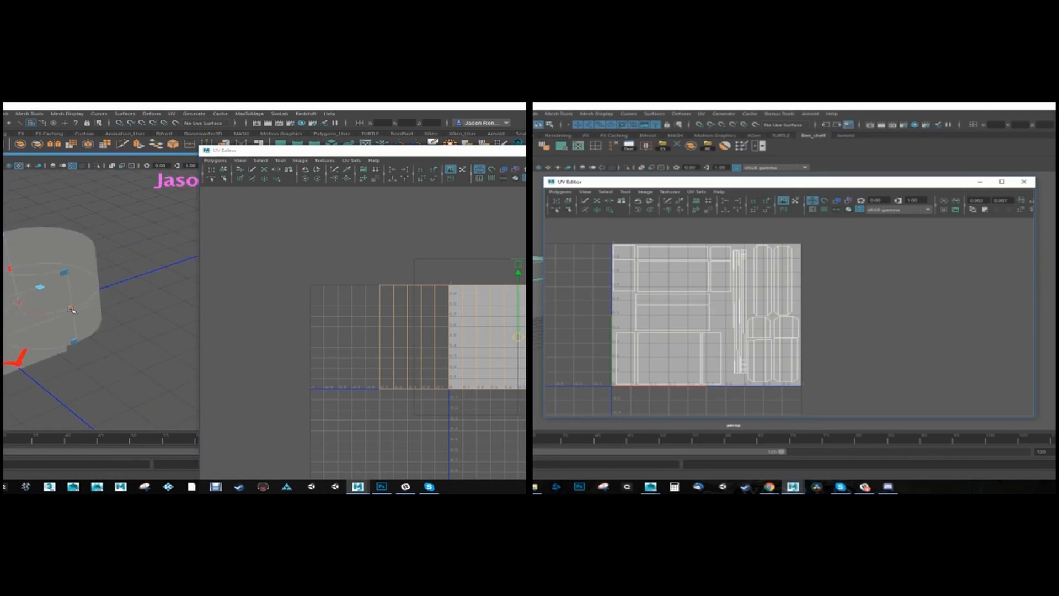
{"action": "middle_click_drag", "start_coordinate": [72, 310], "coordinate": [139, 302], "text": "alt"}
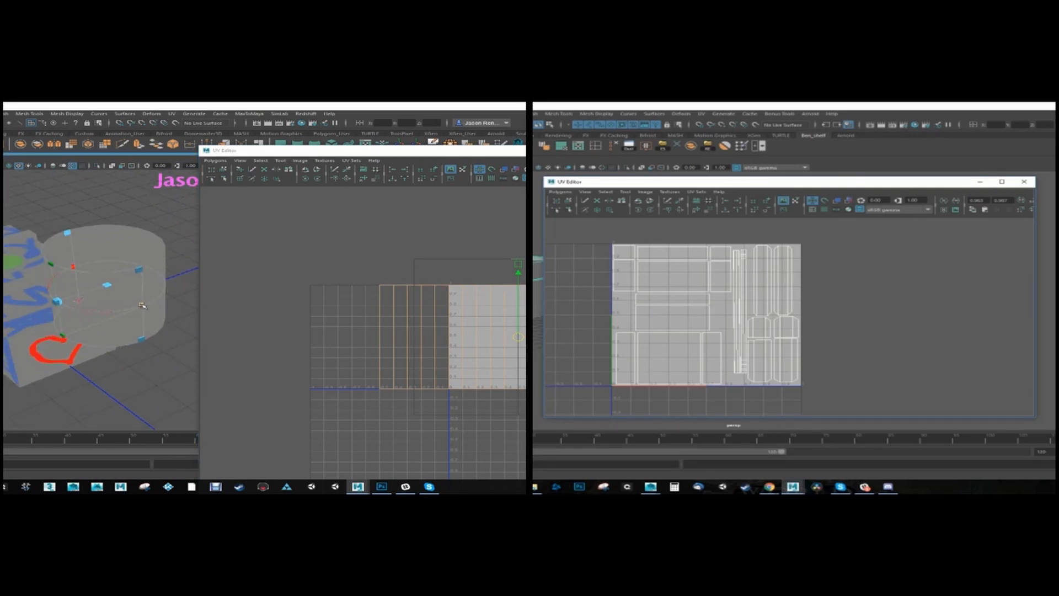
{"action": "mouse_move", "coordinate": [143, 305]}
{"action": "left_mouse_down"}
{"action": "mouse_move", "coordinate": [174, 257]}
{"action": "mouse_move", "coordinate": [130, 320]}
{"action": "left_mouse_up"}
- Select the faces of the cylinder's top cap and apply a planar UV projection from the Y axis
{"action": "right_click_drag", "start_coordinate": [135, 326], "coordinate": [135, 358]}
{"action": "mouse_move", "coordinate": [112, 335]}
{"action": "left_mouse_down"}
{"action": "mouse_move", "coordinate": [135, 353]}
{"action": "mouse_move", "coordinate": [113, 275]}
{"action": "mouse_move", "coordinate": [119, 331]}
{"action": "left_mouse_up"}
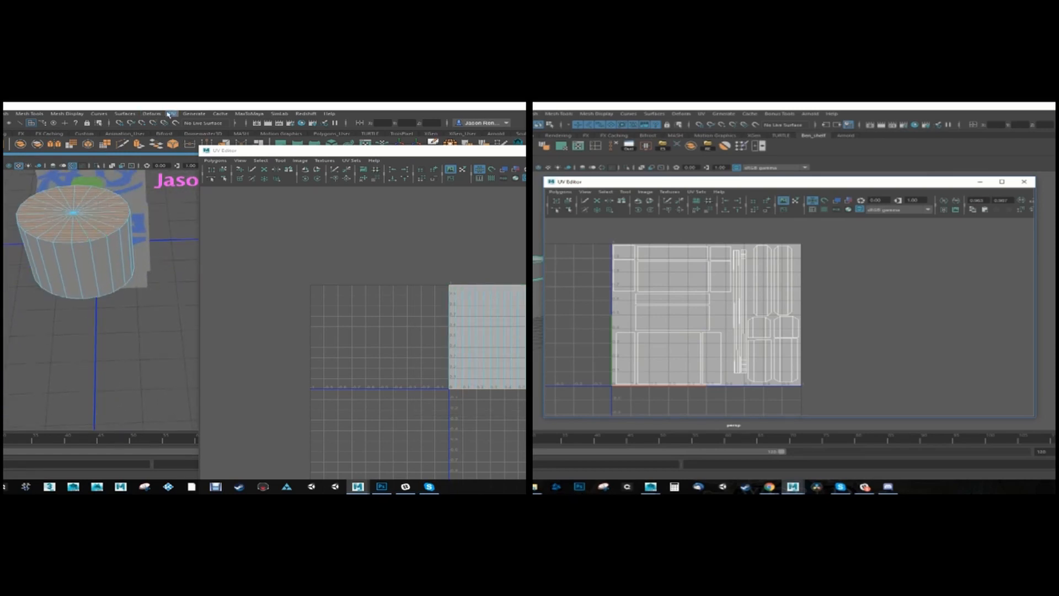
{"action": "left_click", "coordinate": [172, 113]}
{"action": "left_click", "coordinate": [273, 192]}
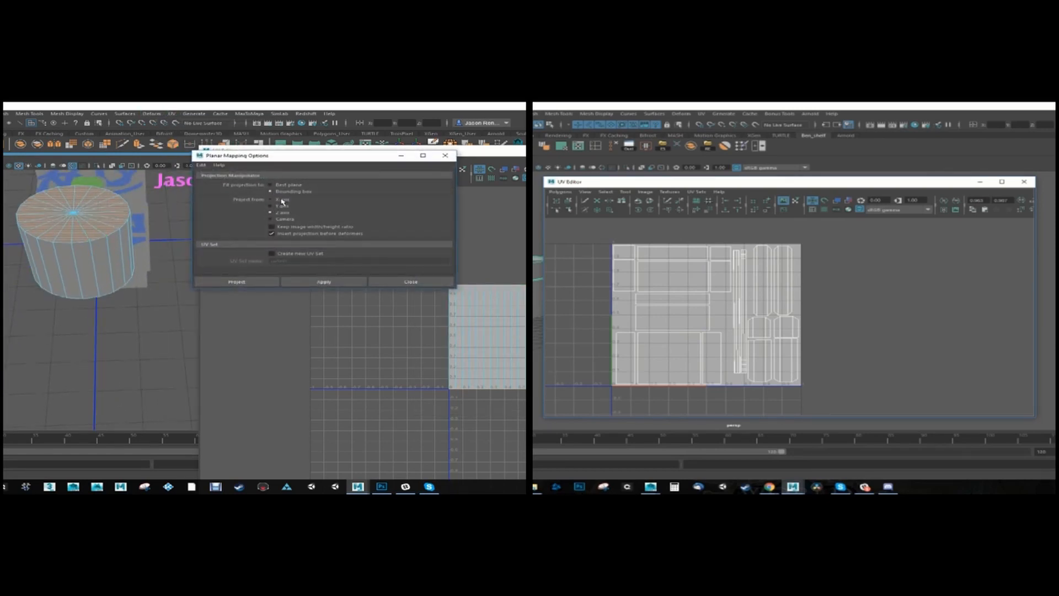
{"action": "left_click", "coordinate": [308, 282]}
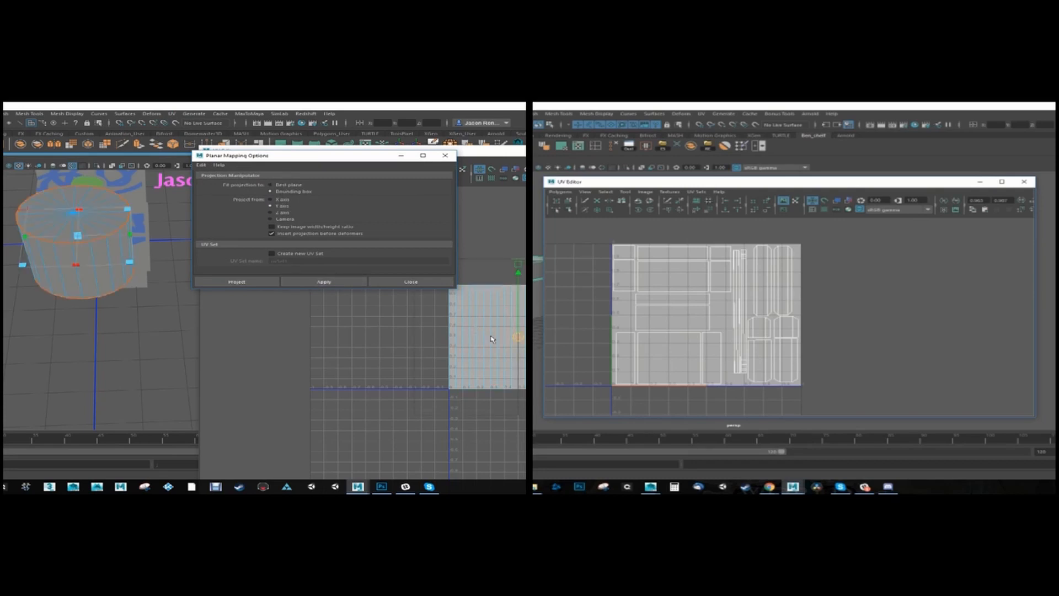
- Move the top cap's circular UV shell above the UV tile and select the cylinder's side and cap UVs together
{"action": "left_click", "coordinate": [516, 345]}
{"action": "left_click_drag", "start_coordinate": [512, 236], "coordinate": [512, 229]}
{"action": "middle_click_drag", "start_coordinate": [483, 210], "coordinate": [385, 233], "text": "alt"}
{"action": "scroll", "coordinate": [384, 233], "scroll_direction": "down", "scroll_amount": 1}
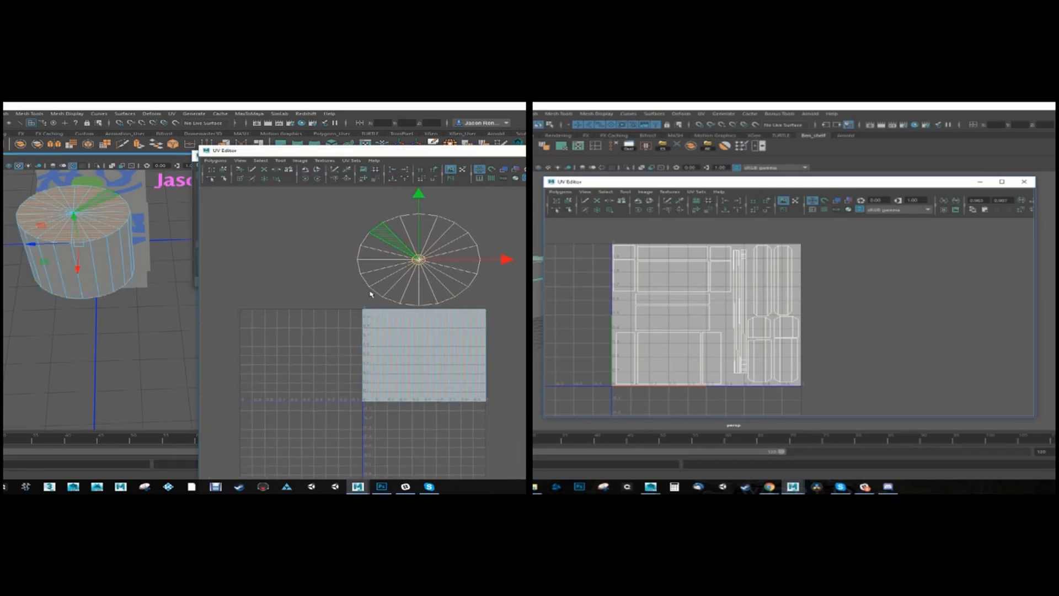
{"action": "left_click_drag", "start_coordinate": [277, 191], "coordinate": [508, 410]}
{"action": "key", "text": "e"}
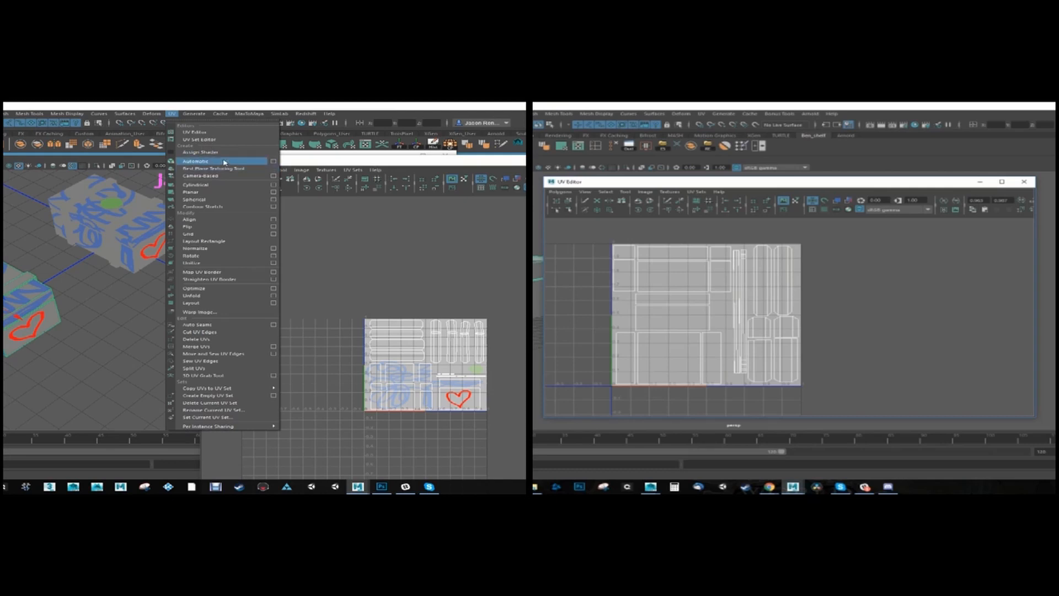
- Apply automatic UV mapping to the second chest, select all its new shells and move them above the UV tile
{"action": "left_click", "coordinate": [207, 161]}
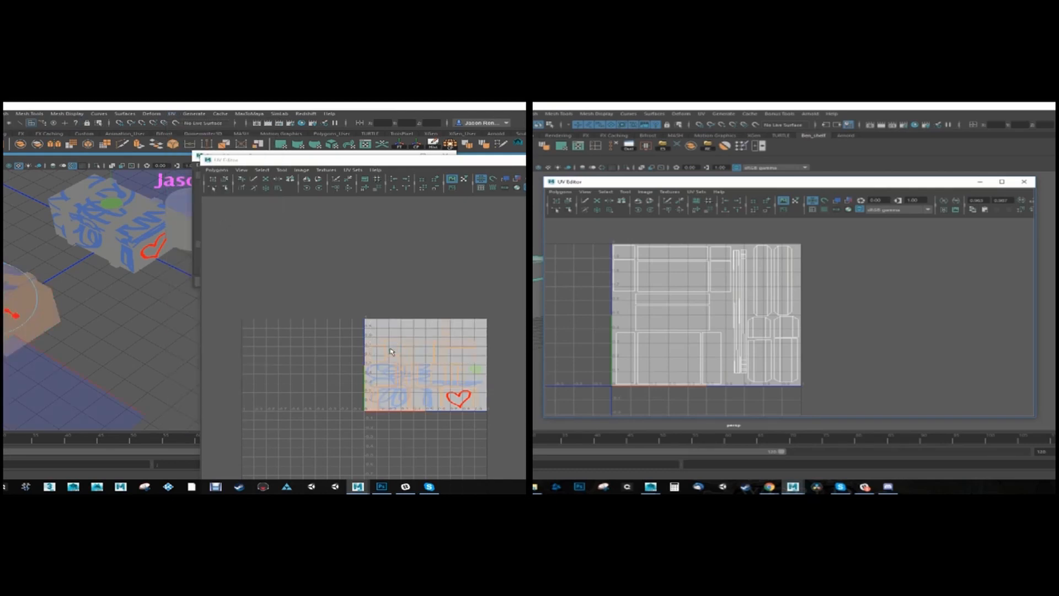
{"action": "left_click_drag", "start_coordinate": [312, 283], "coordinate": [506, 425]}
{"action": "left_click_drag", "start_coordinate": [440, 358], "coordinate": [411, 253]}
{"action": "scroll", "coordinate": [381, 278], "scroll_direction": "up", "scroll_amount": 5}
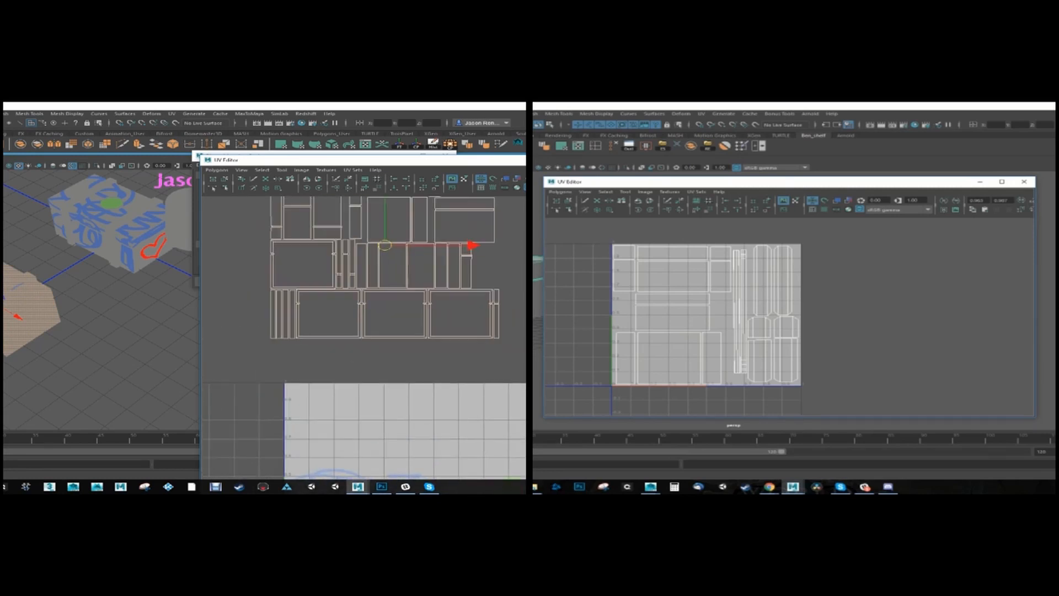
{"action": "middle_click_drag", "start_coordinate": [430, 338], "coordinate": [432, 347], "text": "alt"}
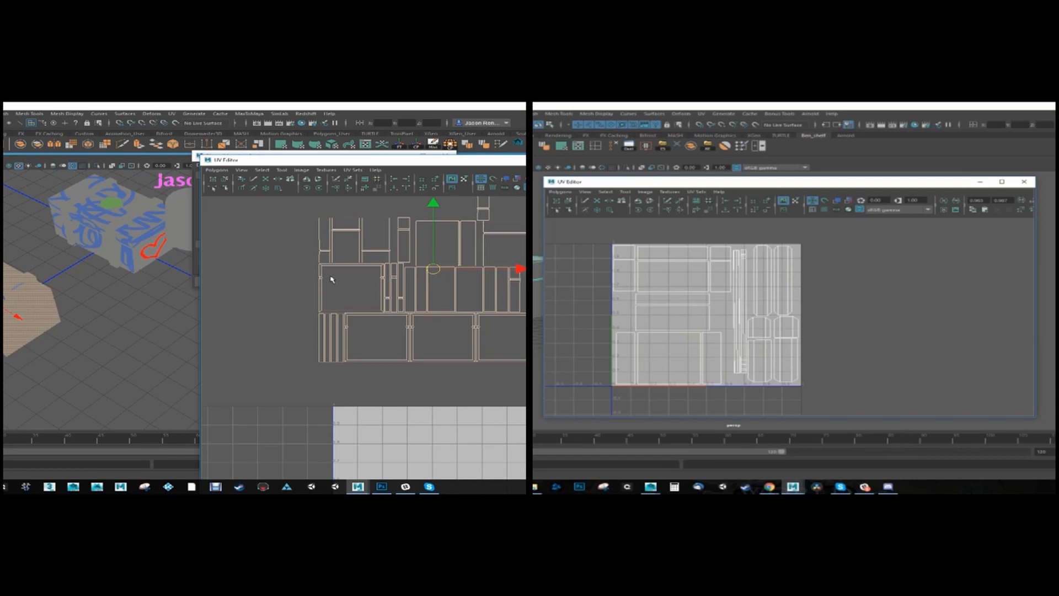
{"action": "scroll", "coordinate": [336, 305], "scroll_direction": "down", "scroll_amount": 2}
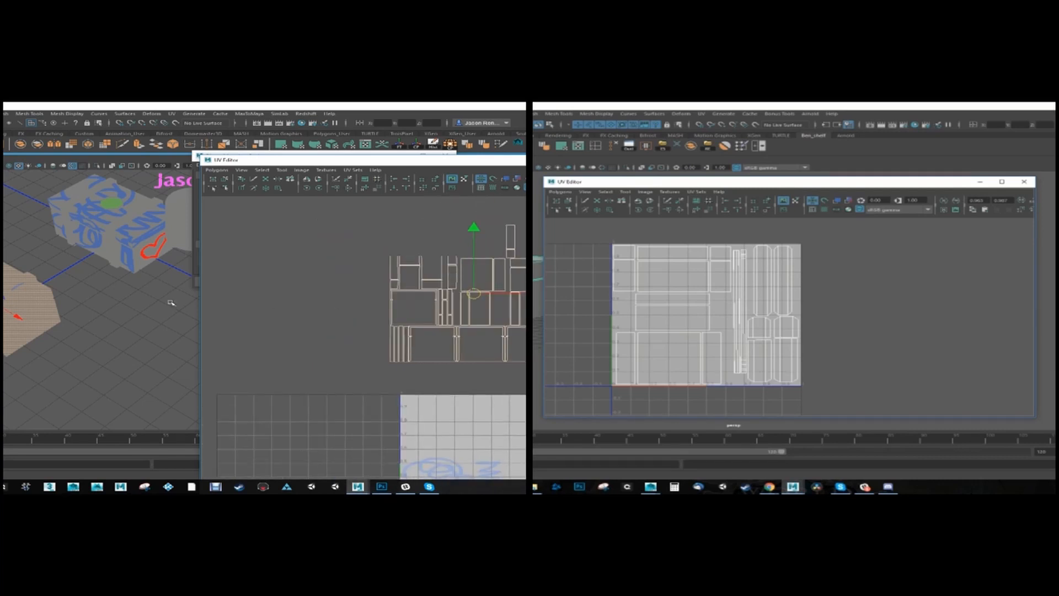
- Deform the sphere with soft-selected vertices, stretching it sideways and pulling its upper area into a peak
{"action": "left_click", "coordinate": [32, 260]}
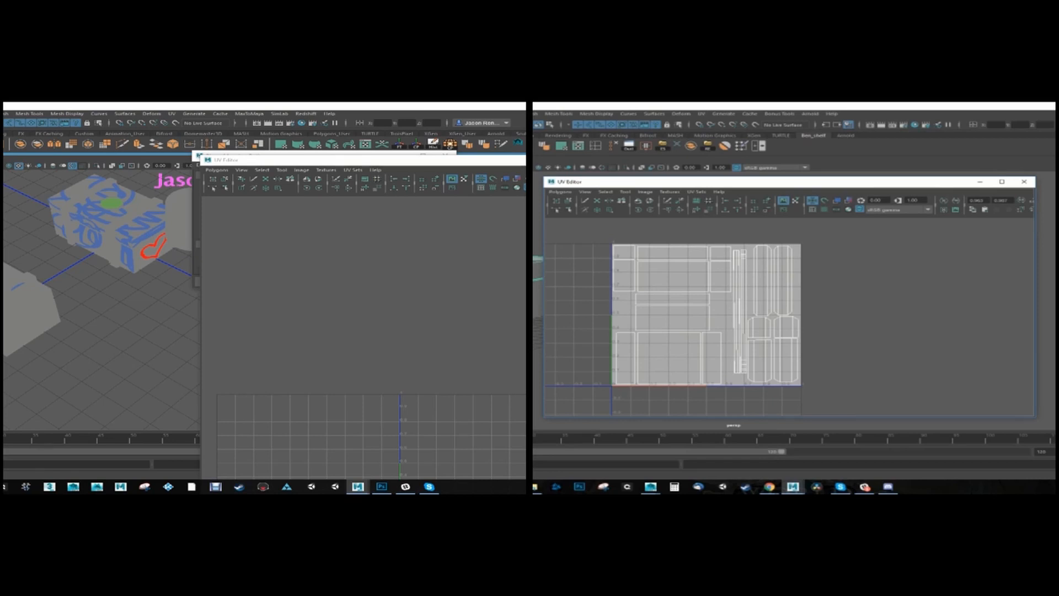
{"action": "left_click", "coordinate": [24, 309]}
{"action": "left_click_drag", "start_coordinate": [87, 323], "coordinate": [40, 305], "text": "alt"}
{"action": "left_click", "coordinate": [54, 271]}
{"action": "right_click_drag", "start_coordinate": [42, 282], "coordinate": [21, 284]}
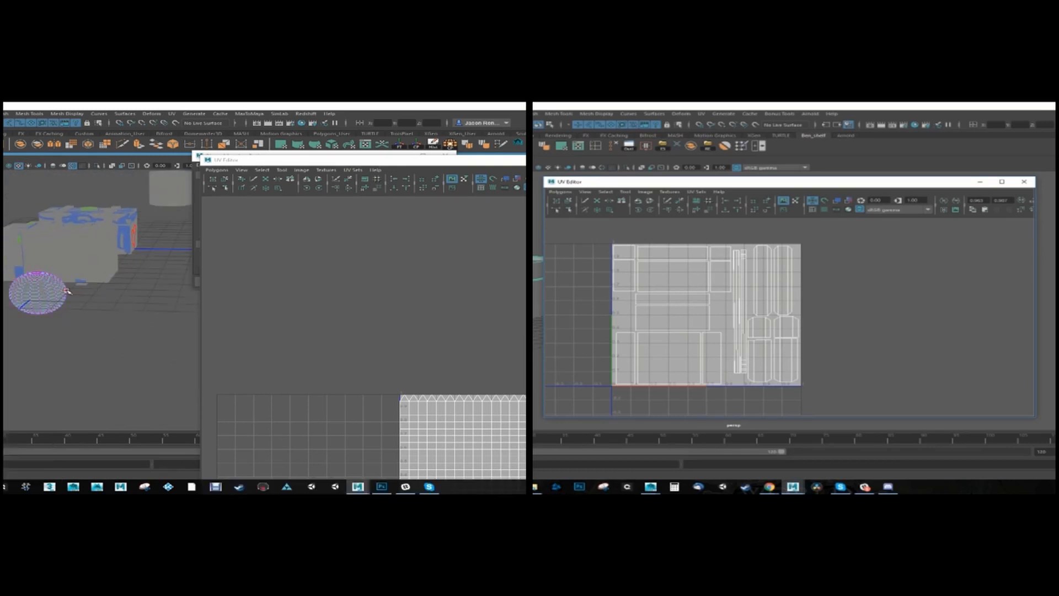
{"action": "left_click", "coordinate": [65, 289]}
{"action": "key", "text": "b"}
{"action": "left_click_drag", "start_coordinate": [66, 289], "coordinate": [124, 301]}
{"action": "left_click", "coordinate": [66, 284]}
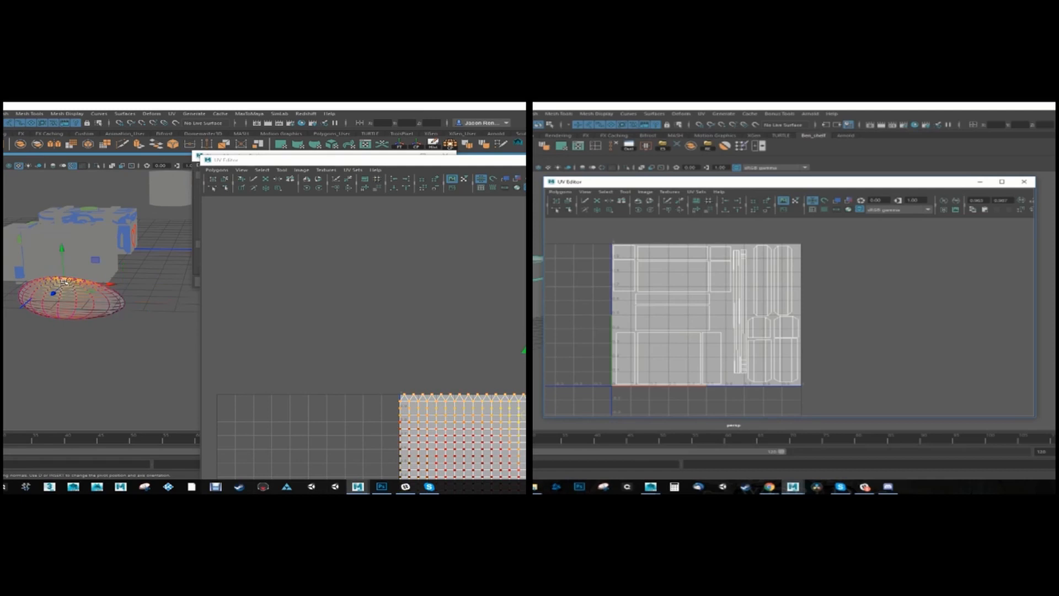
{"action": "left_click_drag", "start_coordinate": [64, 283], "coordinate": [66, 246]}
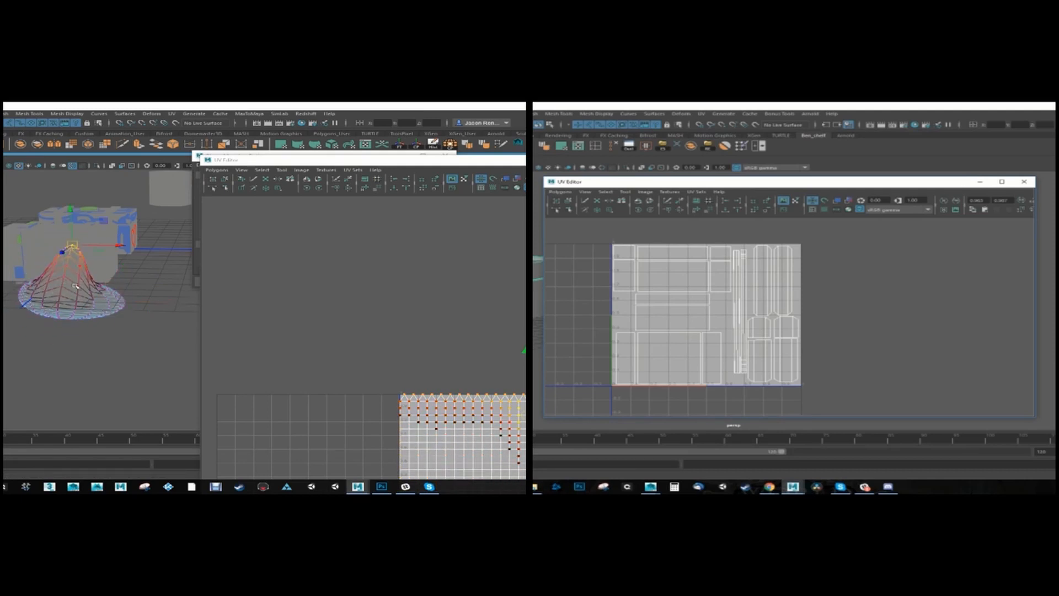
- Pull more soft-selected vertices outward on both sides of the sphere to form an irregular organic shape
{"action": "left_click", "coordinate": [34, 302]}
{"action": "left_click_drag", "start_coordinate": [33, 302], "coordinate": [16, 307]}
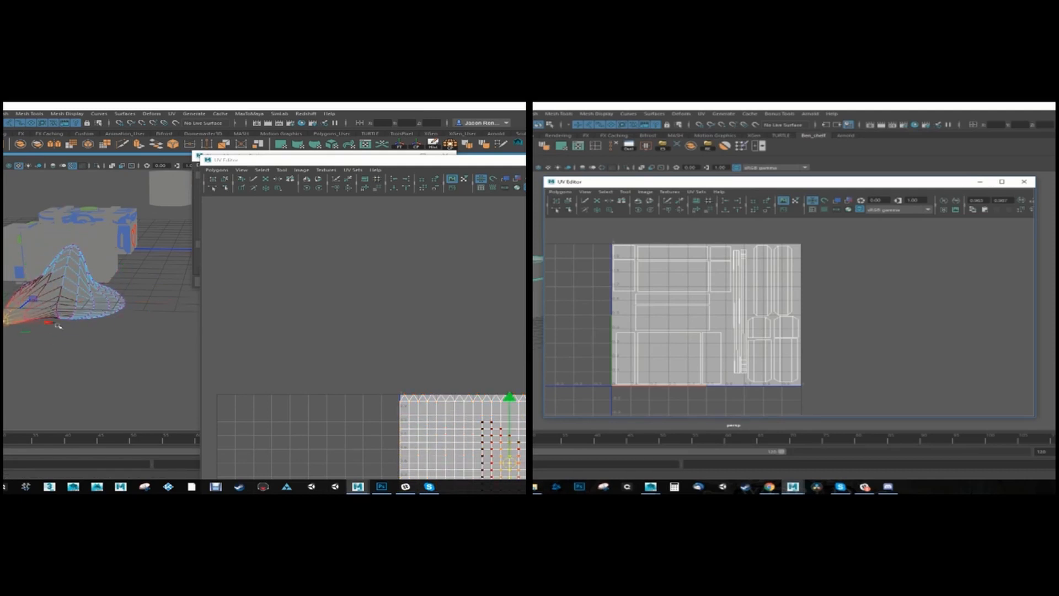
{"action": "left_click", "coordinate": [90, 315]}
{"action": "left_click_drag", "start_coordinate": [92, 326], "coordinate": [121, 353]}
{"action": "left_click", "coordinate": [102, 294]}
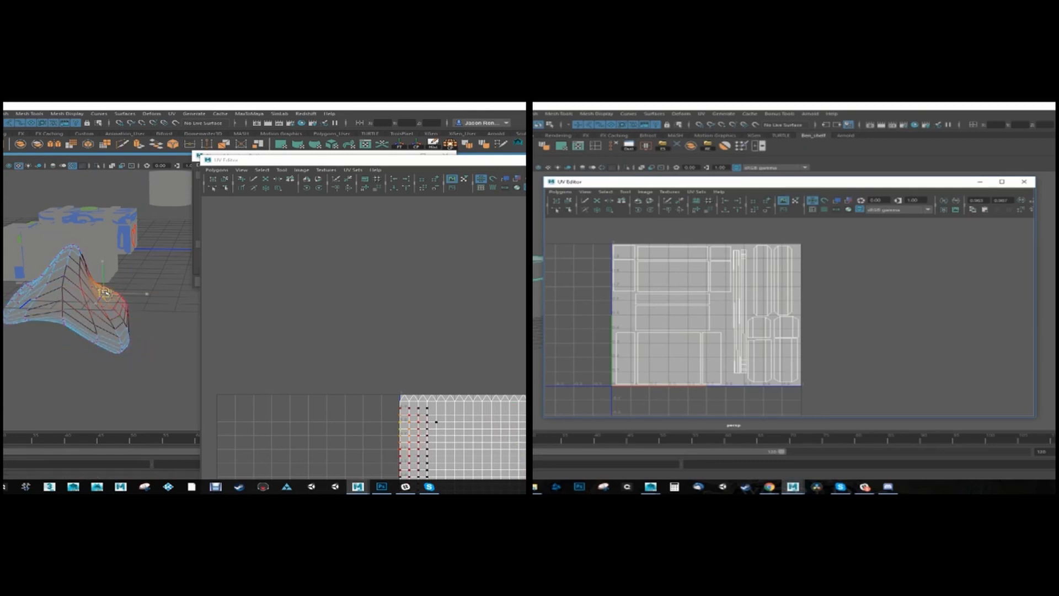
{"action": "left_click_drag", "start_coordinate": [103, 294], "coordinate": [120, 283]}
{"action": "left_click", "coordinate": [22, 297]}
{"action": "left_click_drag", "start_coordinate": [22, 297], "coordinate": [10, 289]}
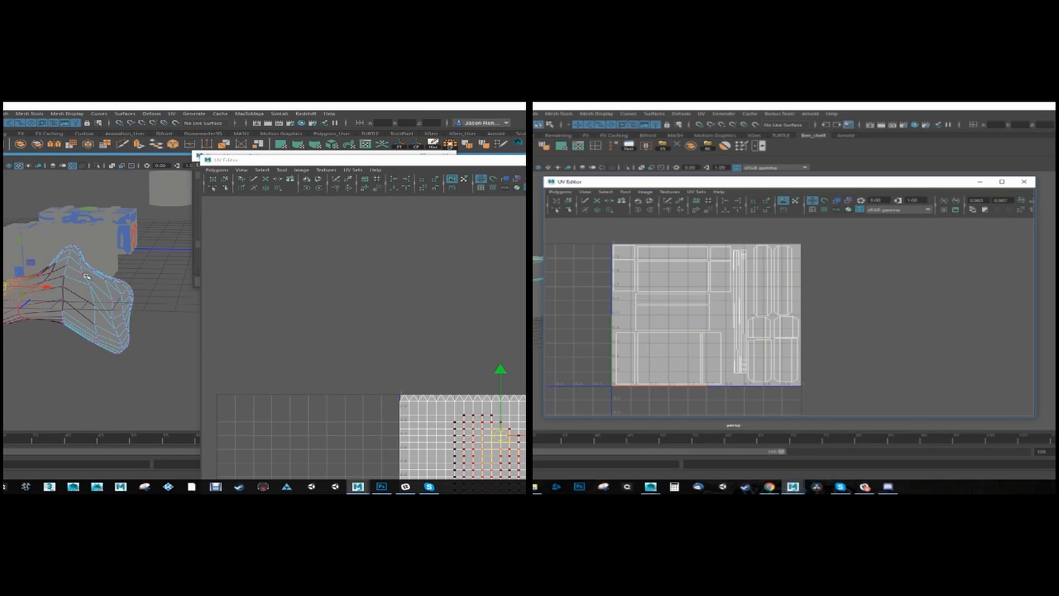
- Select the deformed sphere as an object and apply a planar UV projection from the Z axis
{"action": "right_click_drag", "start_coordinate": [81, 270], "coordinate": [135, 260]}
{"action": "left_click", "coordinate": [149, 280]}
{"action": "left_click", "coordinate": [99, 294]}
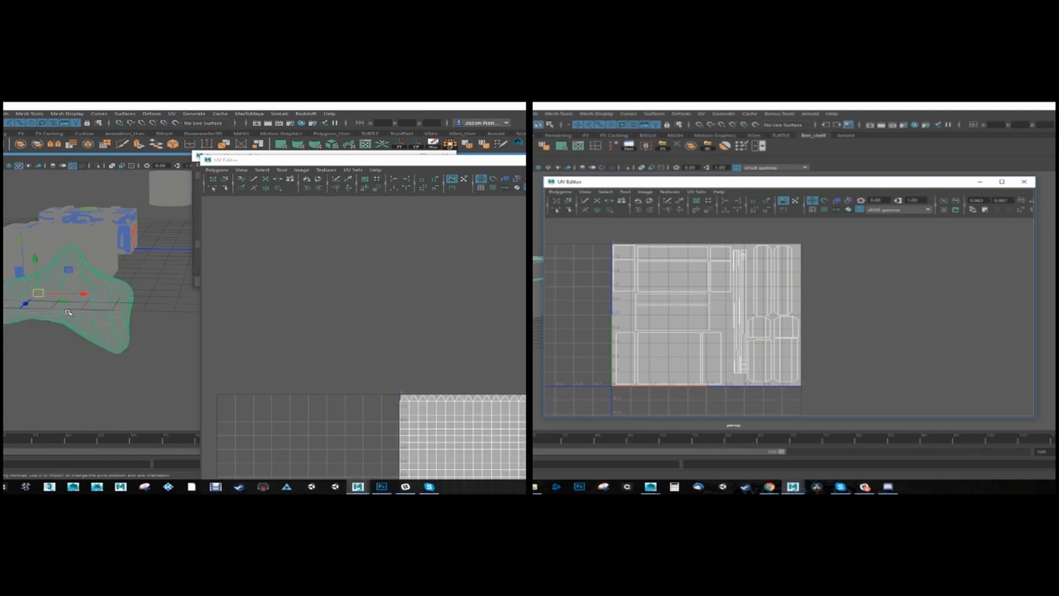
{"action": "left_click_drag", "start_coordinate": [71, 334], "coordinate": [26, 305], "text": "alt"}
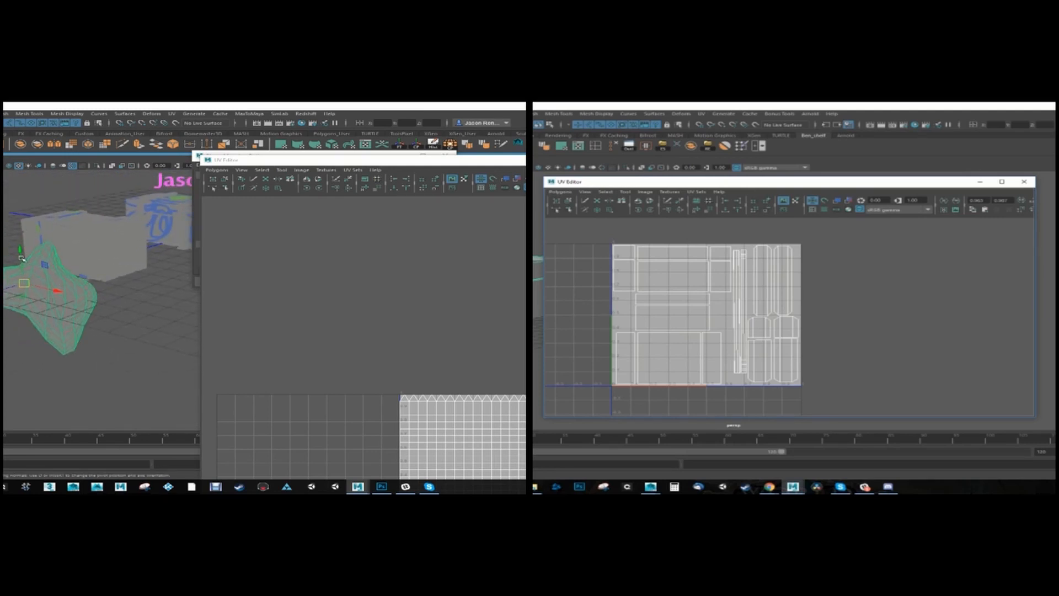
{"action": "left_click_drag", "start_coordinate": [22, 254], "coordinate": [68, 320], "text": "alt"}
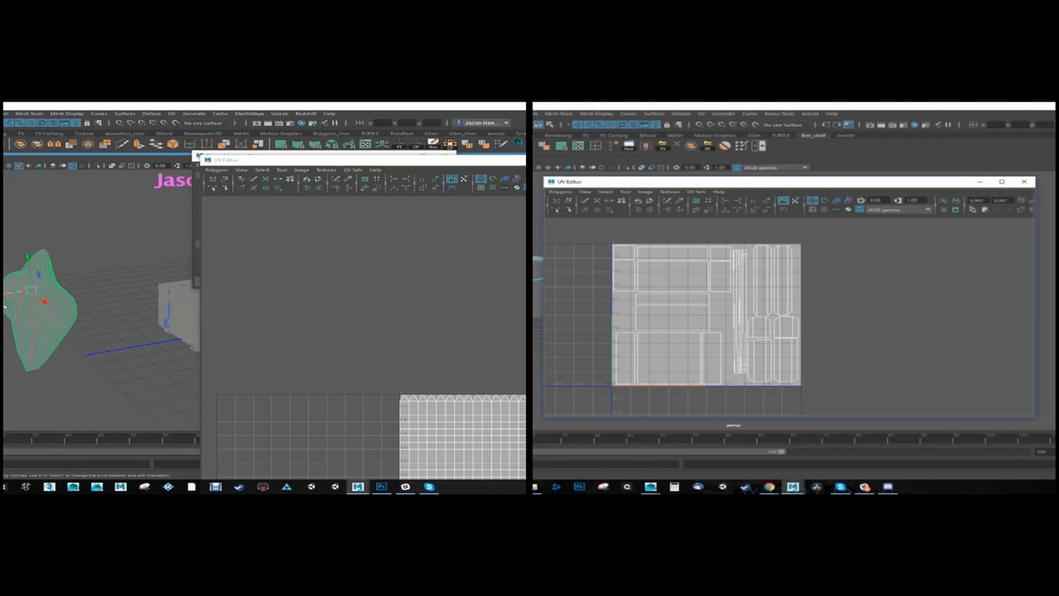
{"action": "left_click_drag", "start_coordinate": [5, 305], "coordinate": [56, 296], "text": "alt"}
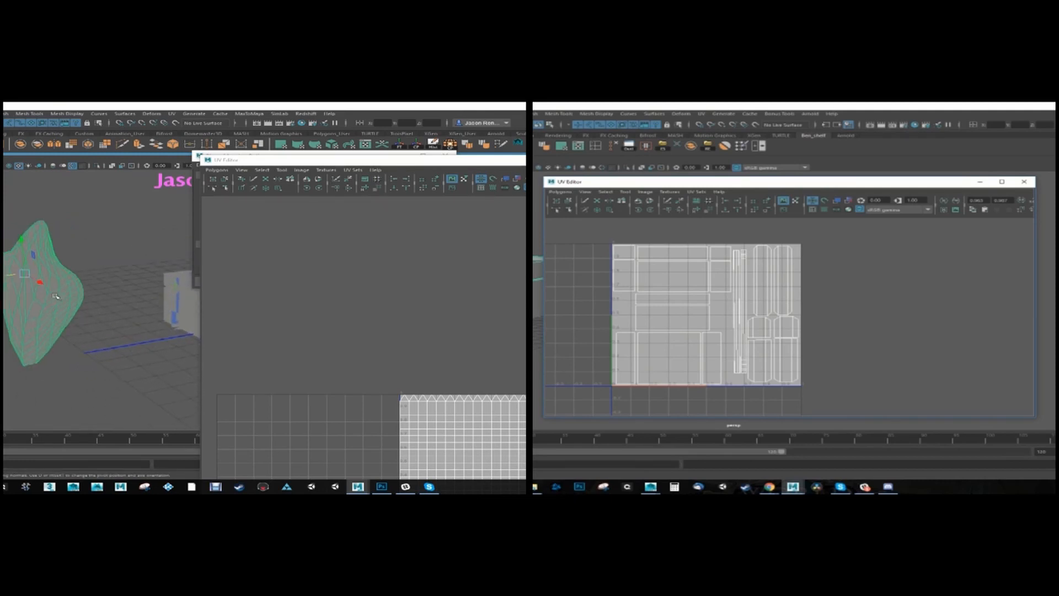
{"action": "left_click", "coordinate": [172, 114]}
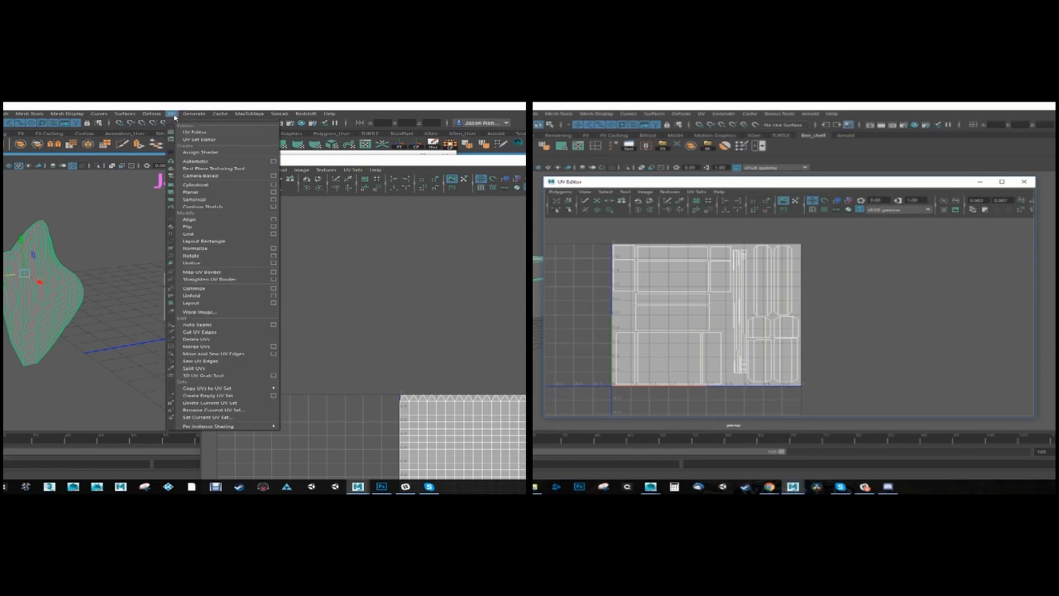
{"action": "left_click", "coordinate": [273, 192]}
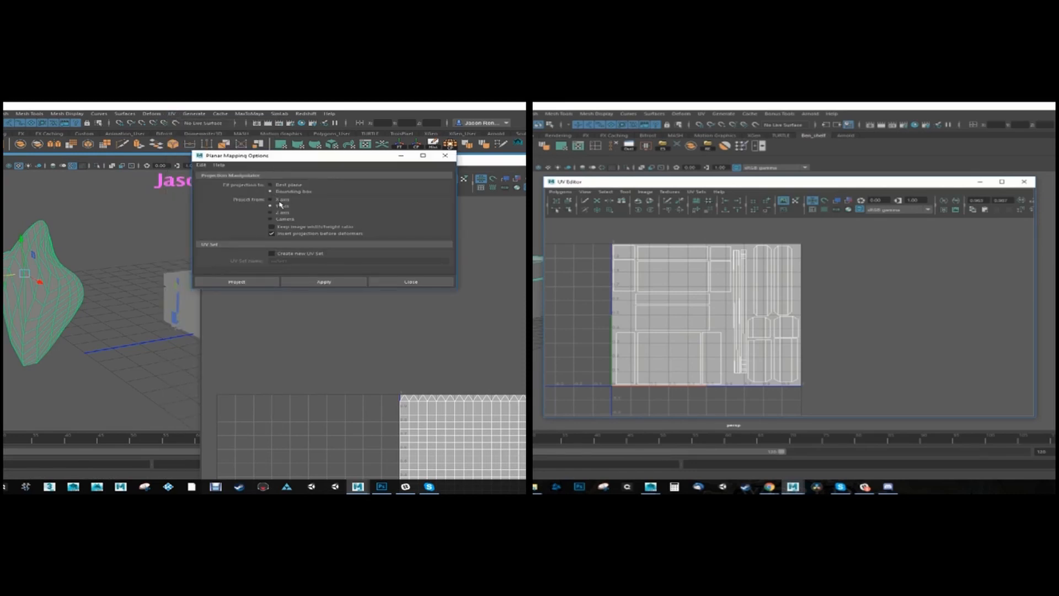
{"action": "left_click", "coordinate": [311, 284]}
- Select an edge loop running over the deformed sphere's peak and split its UVs along that loop
{"action": "right_click_drag", "start_coordinate": [22, 287], "coordinate": [22, 254]}
{"action": "left_click_drag", "start_coordinate": [22, 287], "coordinate": [105, 306], "text": "alt"}
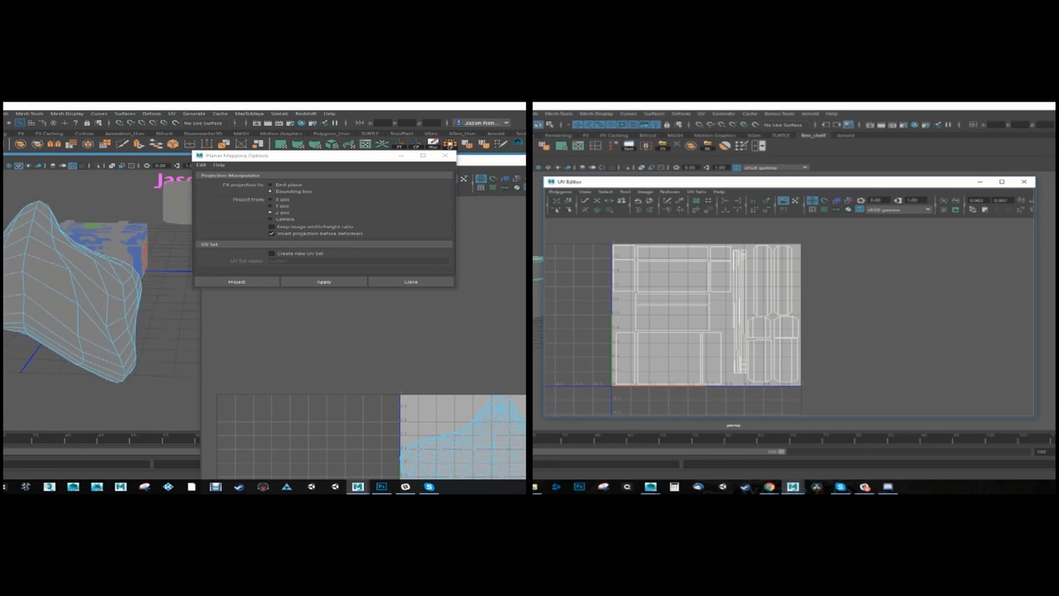
{"action": "left_click", "coordinate": [20, 263]}
{"action": "double_click", "coordinate": [25, 264]}
{"action": "left_click_drag", "start_coordinate": [27, 265], "coordinate": [170, 235], "text": "alt"}
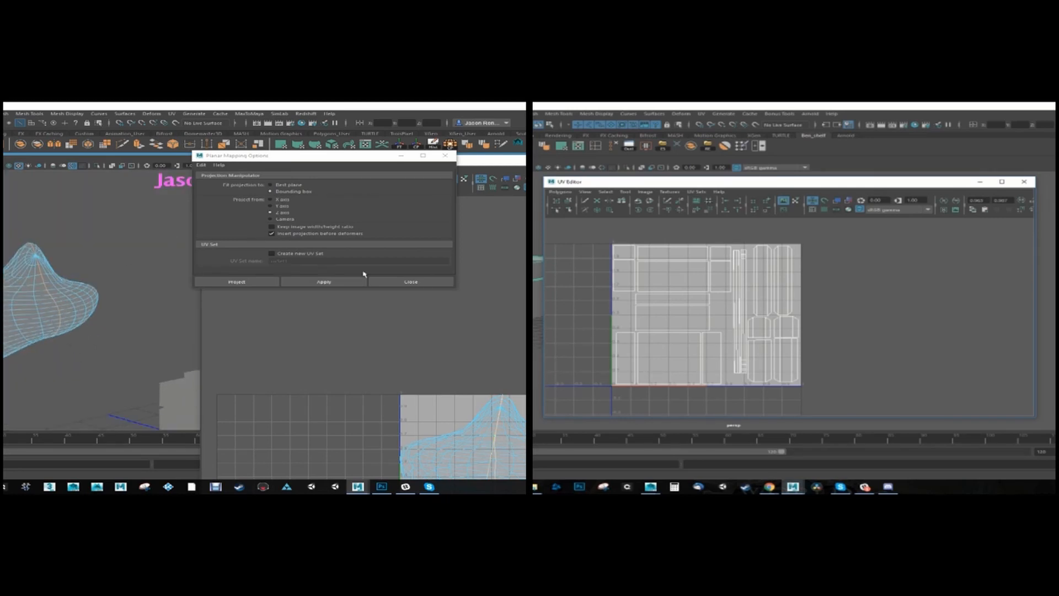
{"action": "left_click", "coordinate": [380, 282]}
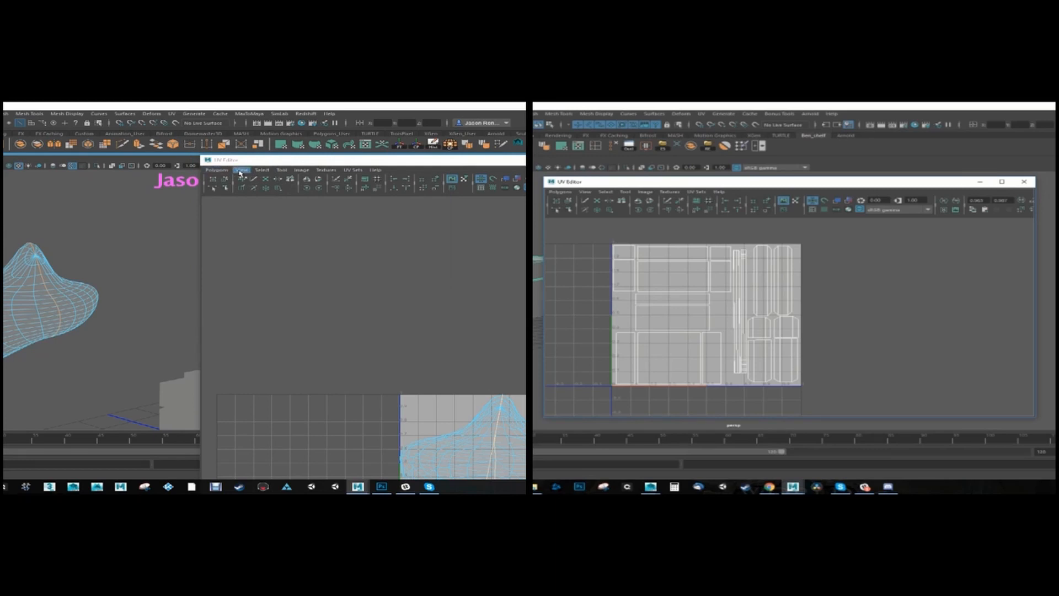
{"action": "left_click", "coordinate": [216, 170]}
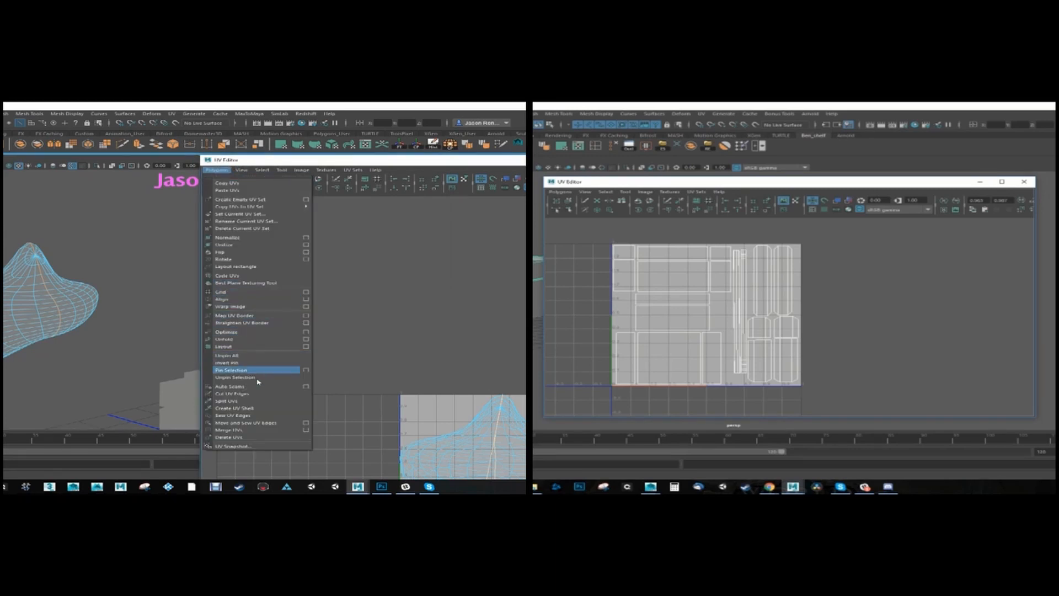
{"action": "left_click", "coordinate": [234, 402]}
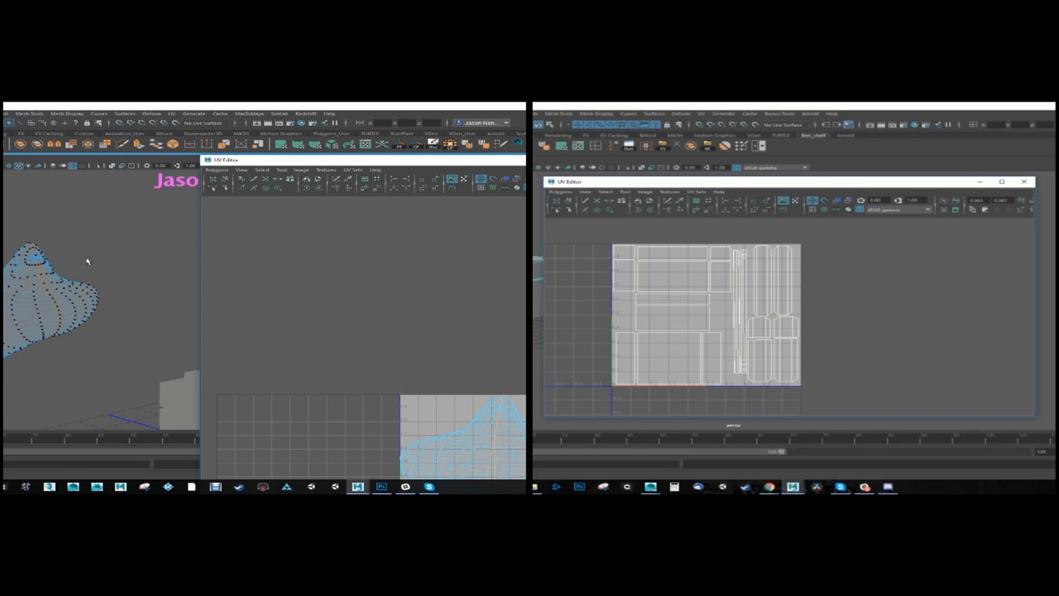
- Select each of the two split UV shells and move them apart above the UV tile
{"action": "right_click_drag", "start_coordinate": [54, 294], "coordinate": [54, 309]}
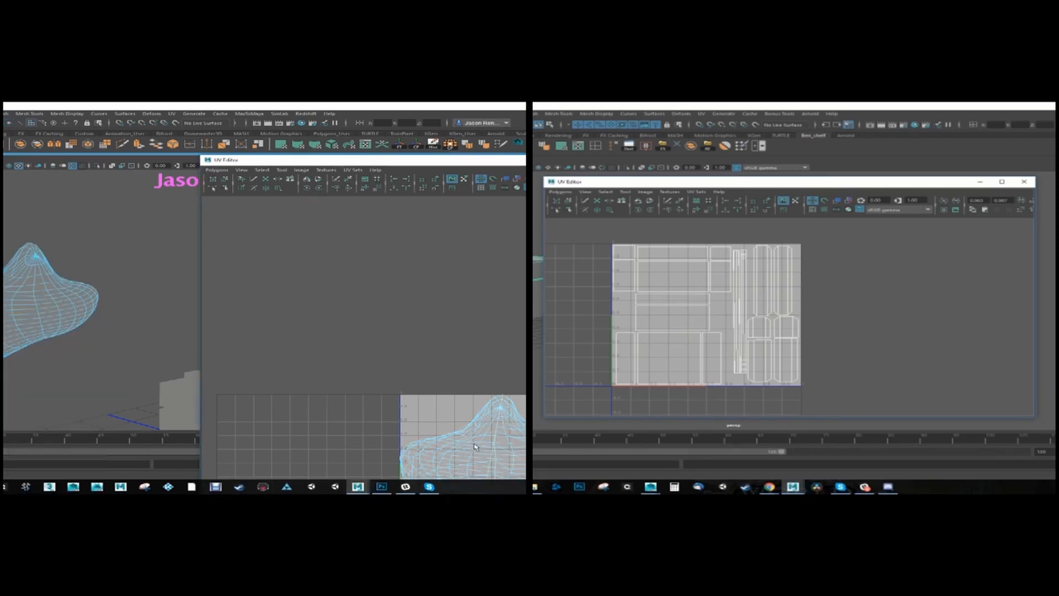
{"action": "double_click", "coordinate": [472, 445]}
{"action": "key", "text": "w"}
{"action": "left_click_drag", "start_coordinate": [451, 447], "coordinate": [402, 305]}
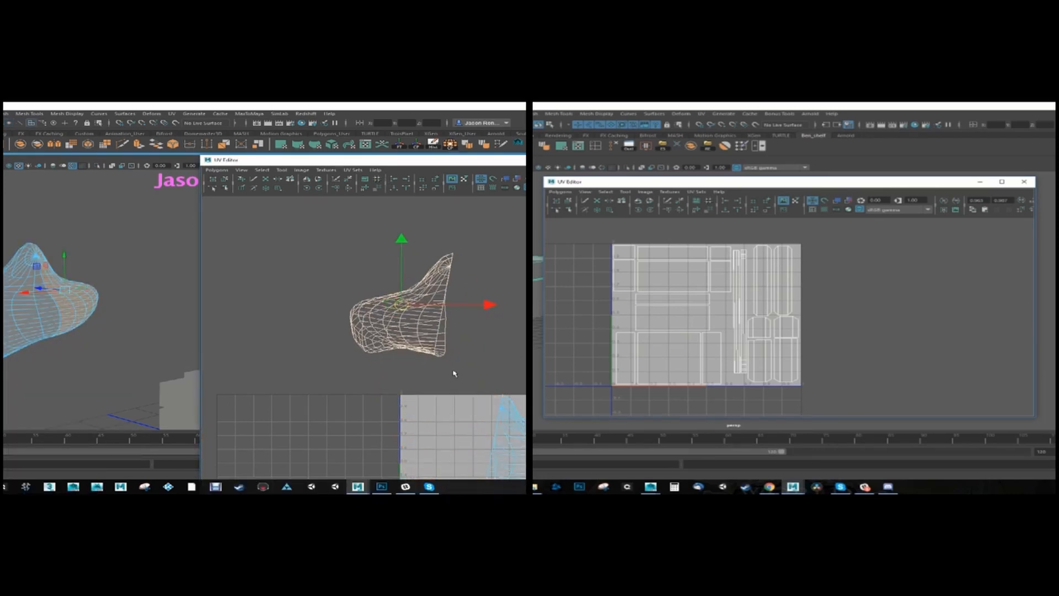
{"action": "middle_click_drag", "start_coordinate": [487, 455], "coordinate": [400, 387], "text": "alt"}
{"action": "double_click", "coordinate": [425, 390]}
{"action": "left_click_drag", "start_coordinate": [446, 394], "coordinate": [471, 260]}
{"action": "middle_click_drag", "start_coordinate": [365, 261], "coordinate": [367, 276], "text": "alt"}
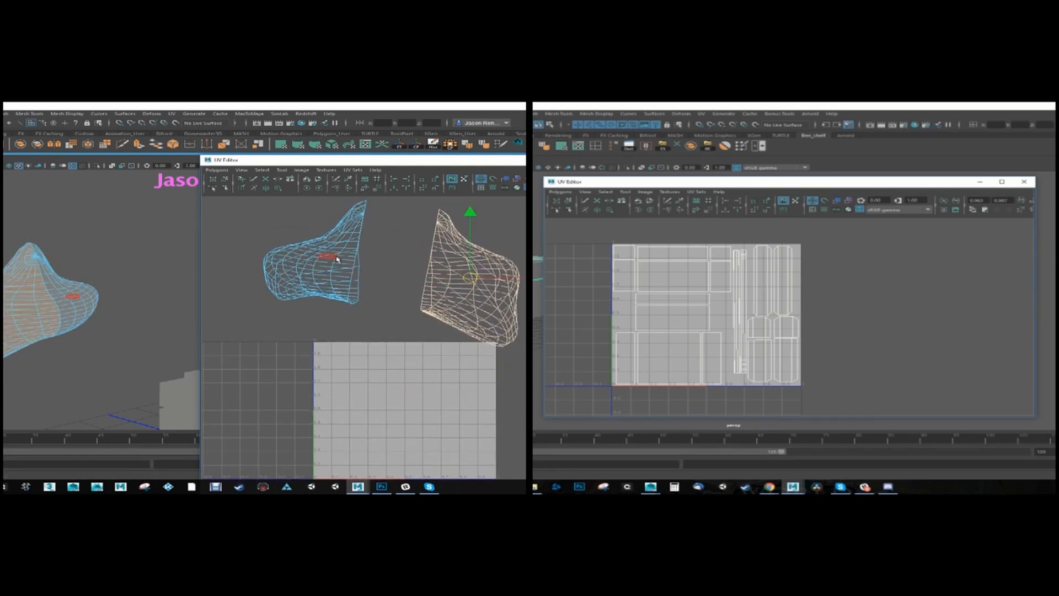
- Split the UVs along another edge loop to separate the overlapping layers of the larger half
{"action": "left_click_drag", "start_coordinate": [29, 320], "coordinate": [54, 276], "text": "alt"}
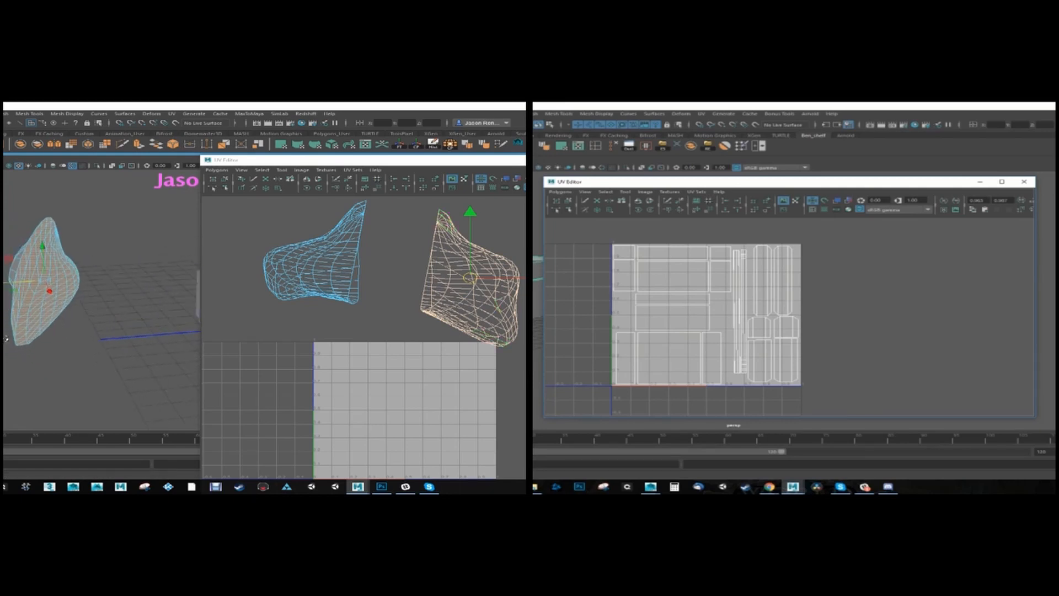
{"action": "left_click_drag", "start_coordinate": [49, 231], "coordinate": [22, 243], "text": "alt"}
{"action": "middle_click_drag", "start_coordinate": [39, 291], "coordinate": [25, 326], "text": "alt"}
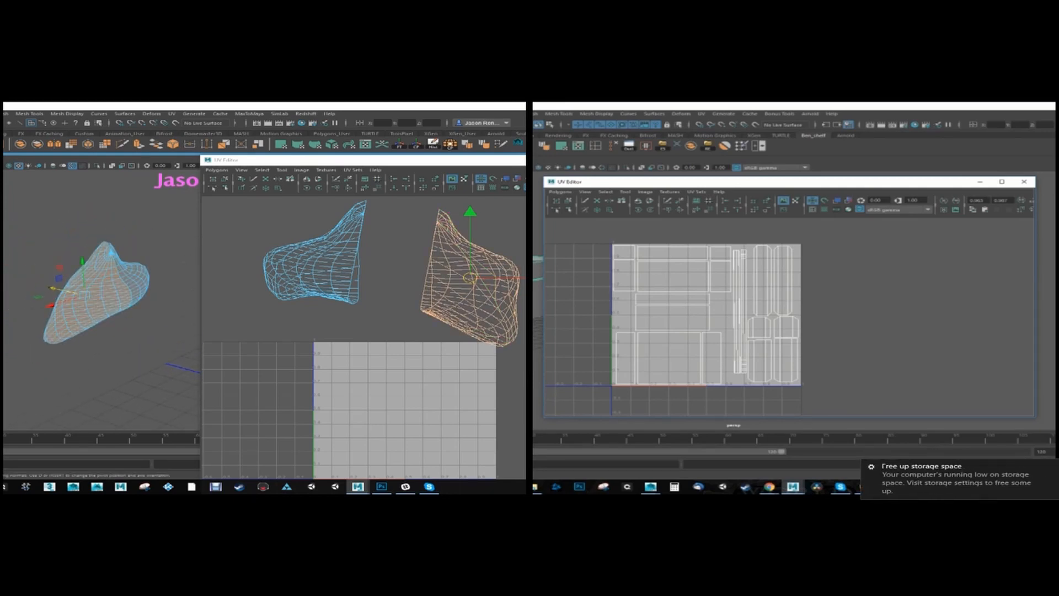
{"action": "left_click", "coordinate": [1048, 467]}
{"action": "left_click_drag", "start_coordinate": [171, 347], "coordinate": [42, 298], "text": "alt"}
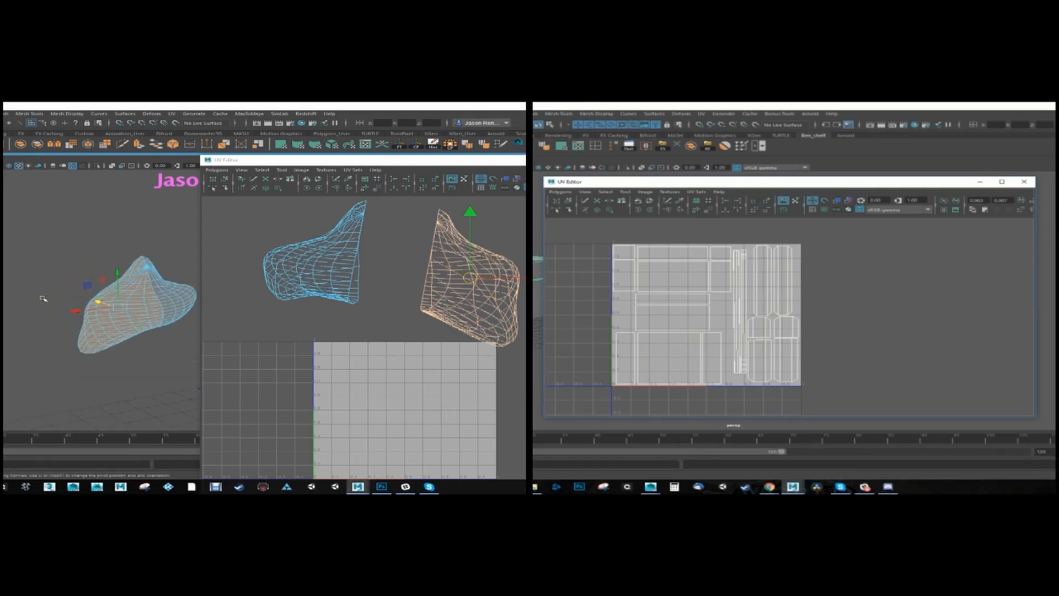
{"action": "right_click_drag", "start_coordinate": [43, 297], "coordinate": [64, 302], "text": "alt"}
{"action": "left_click_drag", "start_coordinate": [55, 326], "coordinate": [44, 314], "text": "alt"}
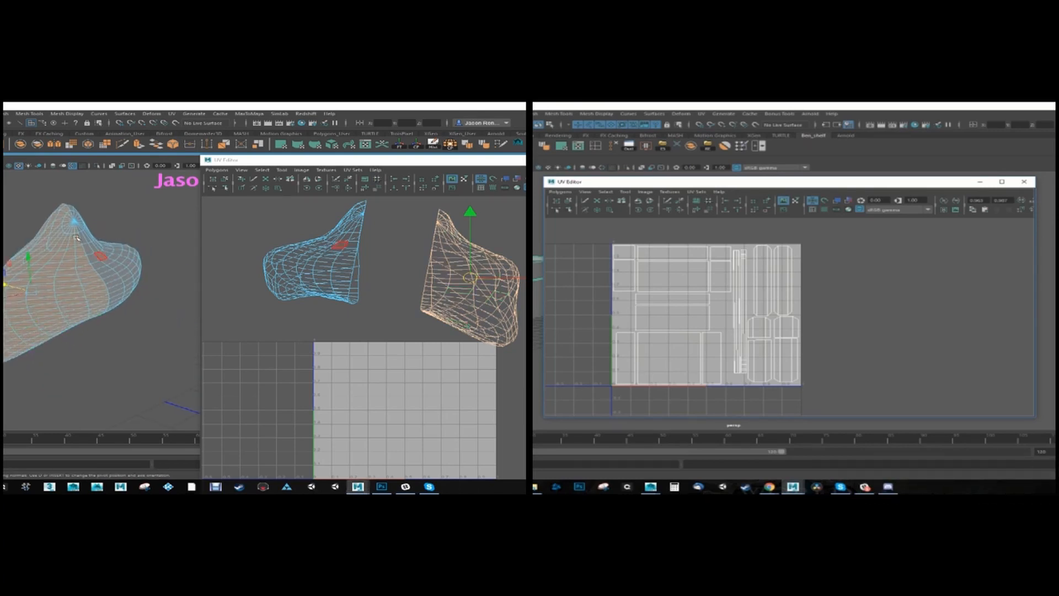
{"action": "right_click_drag", "start_coordinate": [74, 238], "coordinate": [75, 222]}
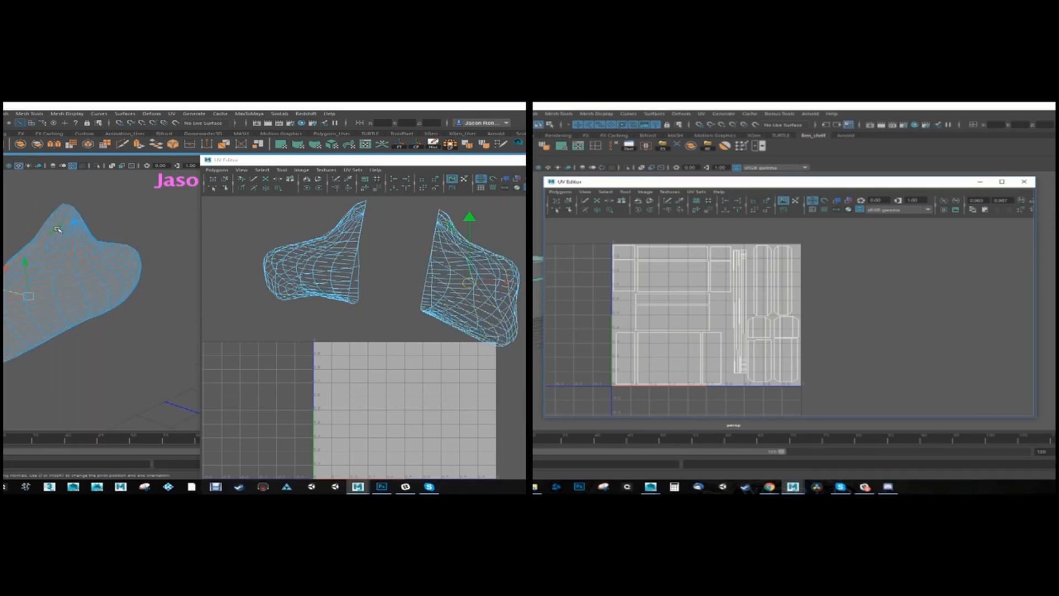
{"action": "left_click_drag", "start_coordinate": [66, 232], "coordinate": [196, 256], "text": "alt"}
{"action": "left_click", "coordinate": [217, 170]}
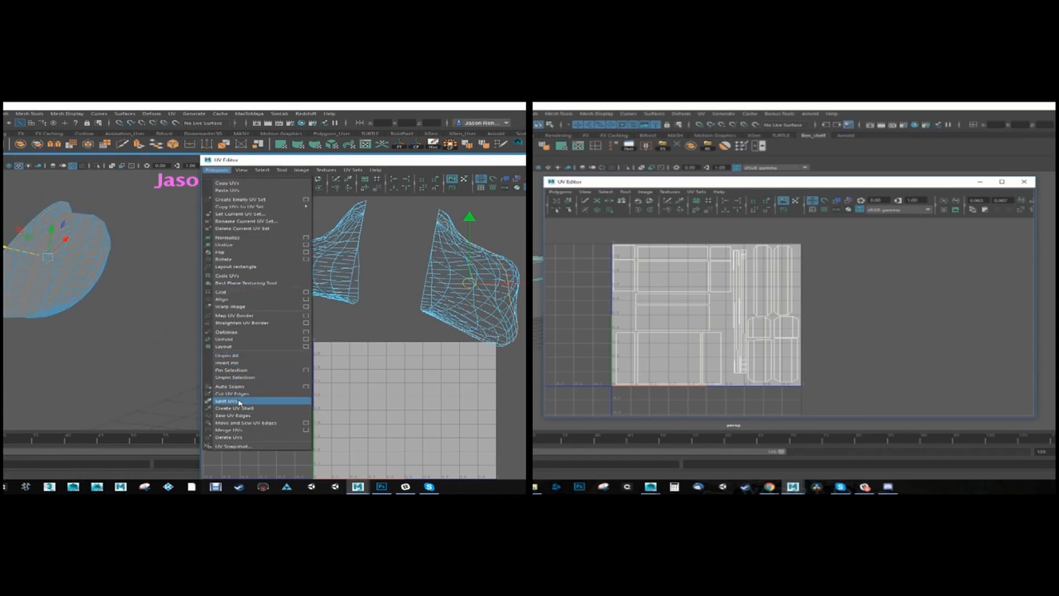
{"action": "left_click", "coordinate": [240, 403]}
- Select all the UV shells of the deformed sphere and unfold them
{"action": "right_click_drag", "start_coordinate": [434, 287], "coordinate": [433, 302]}
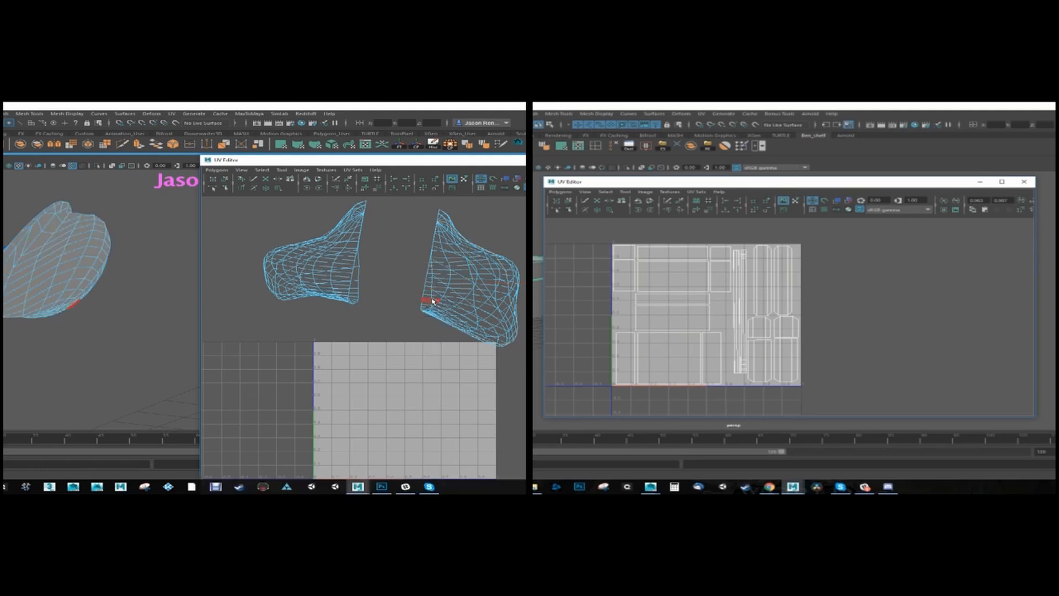
{"action": "double_click", "coordinate": [448, 296]}
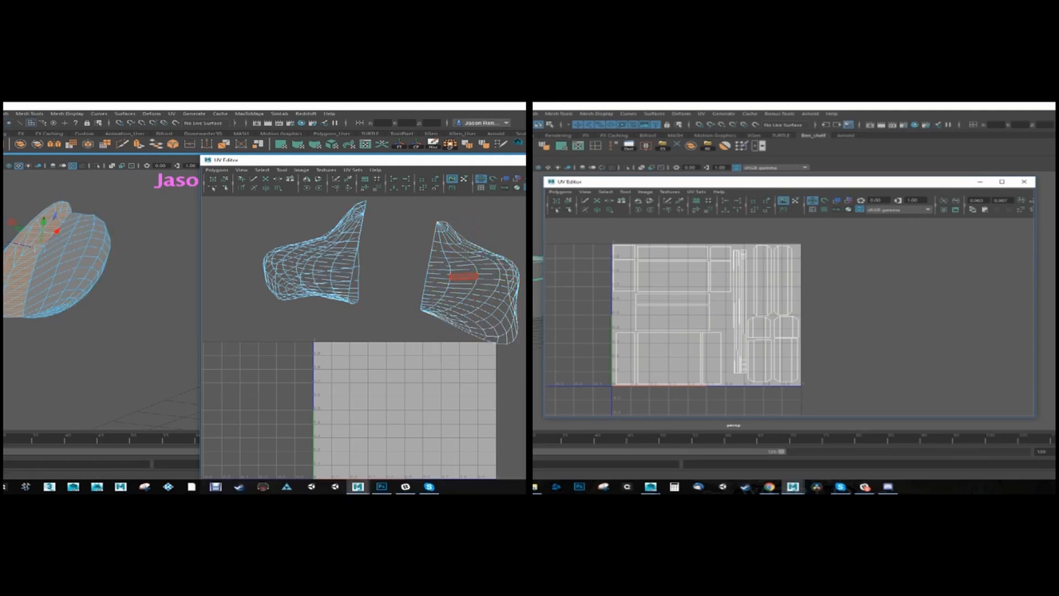
{"action": "left_click_drag", "start_coordinate": [469, 278], "coordinate": [464, 289]}
{"action": "double_click", "coordinate": [326, 279], "text": "shift"}
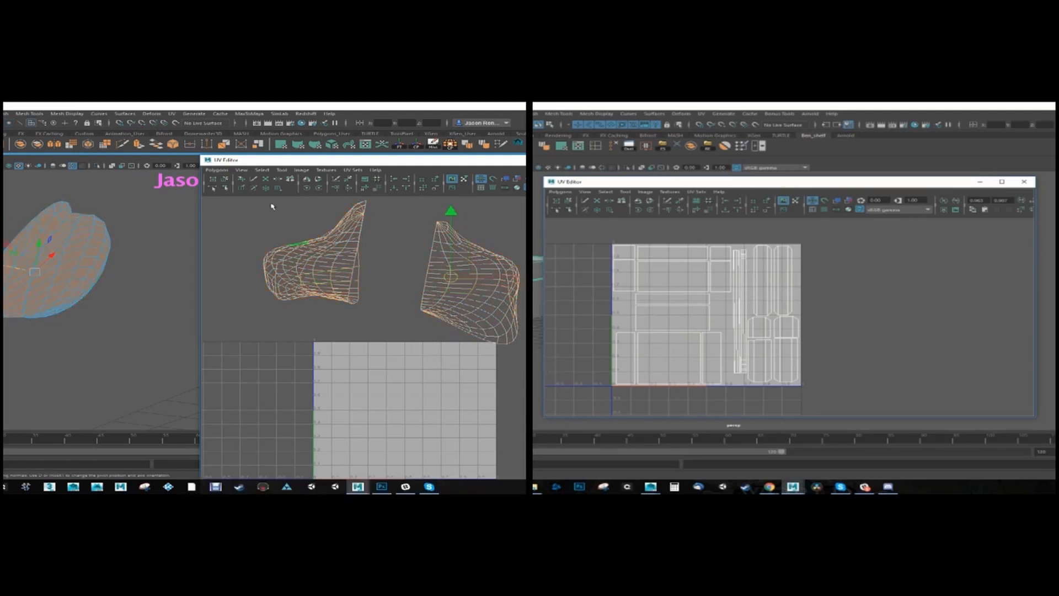
{"action": "left_click", "coordinate": [223, 172]}
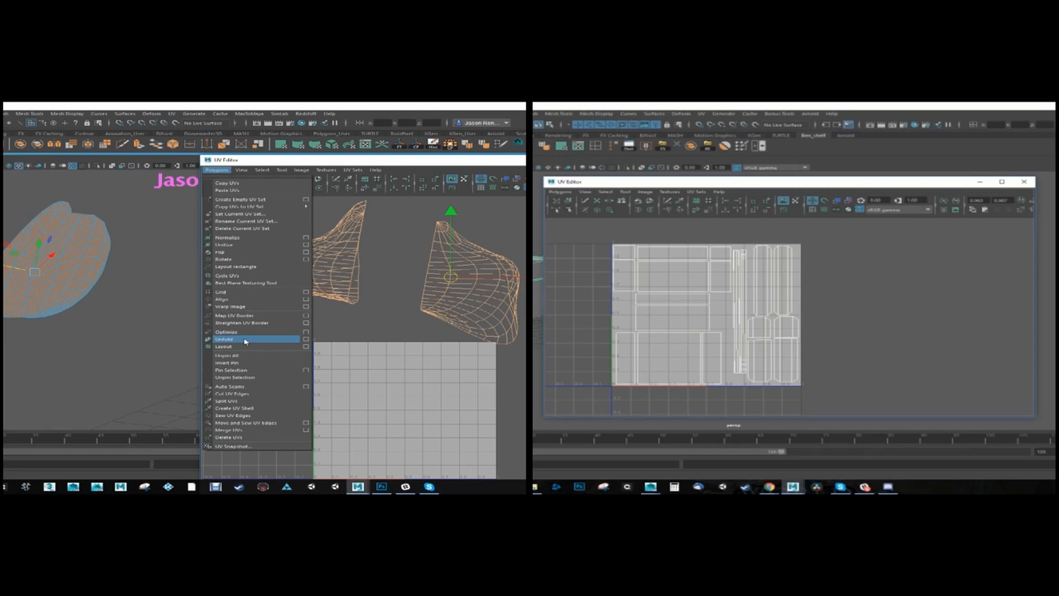
{"action": "left_click_drag", "start_coordinate": [808, 182], "coordinate": [805, 216]}
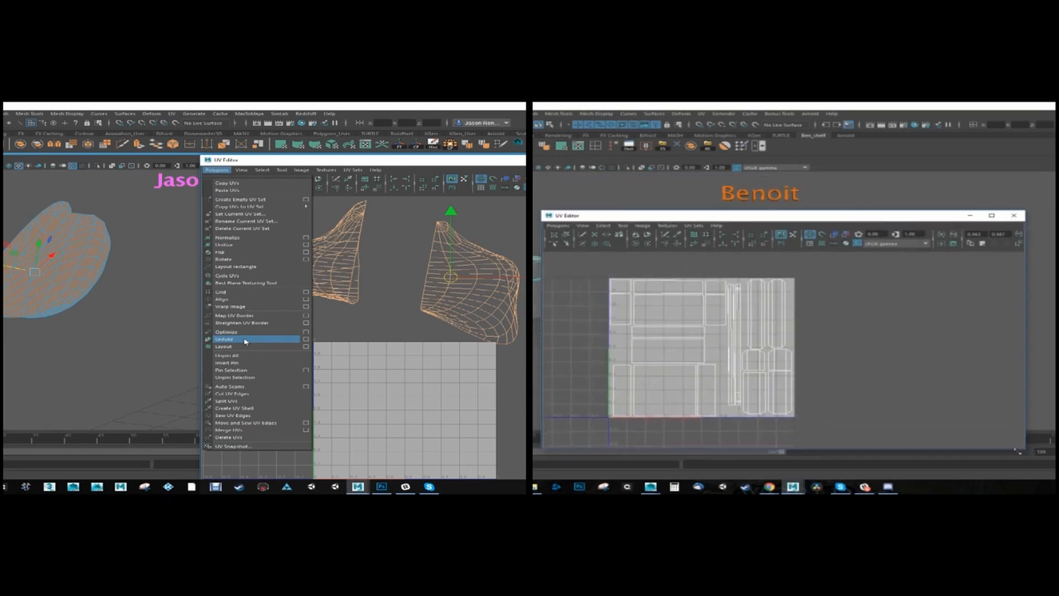
{"action": "left_click", "coordinate": [245, 339]}
- Separate the overlapping unfolded shells, moving one beyond the others and shifting the upper shell slightly
{"action": "middle_click_drag", "start_coordinate": [399, 398], "coordinate": [351, 301], "text": "alt"}
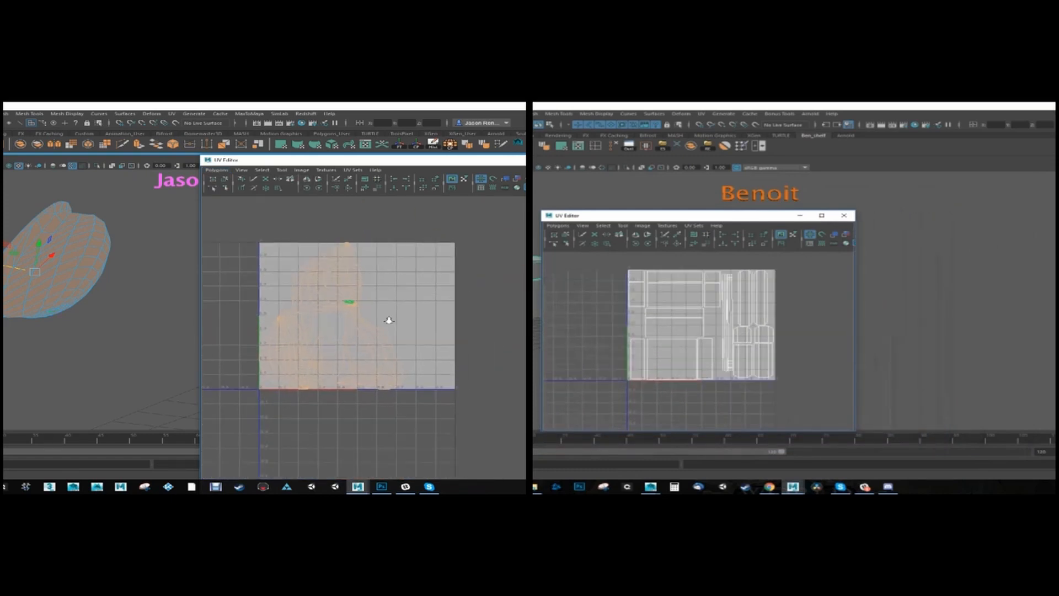
{"action": "right_click_drag", "start_coordinate": [387, 316], "coordinate": [436, 320], "text": "alt"}
{"action": "left_click", "coordinate": [445, 365]}
{"action": "left_click_drag", "start_coordinate": [726, 215], "coordinate": [851, 223]}
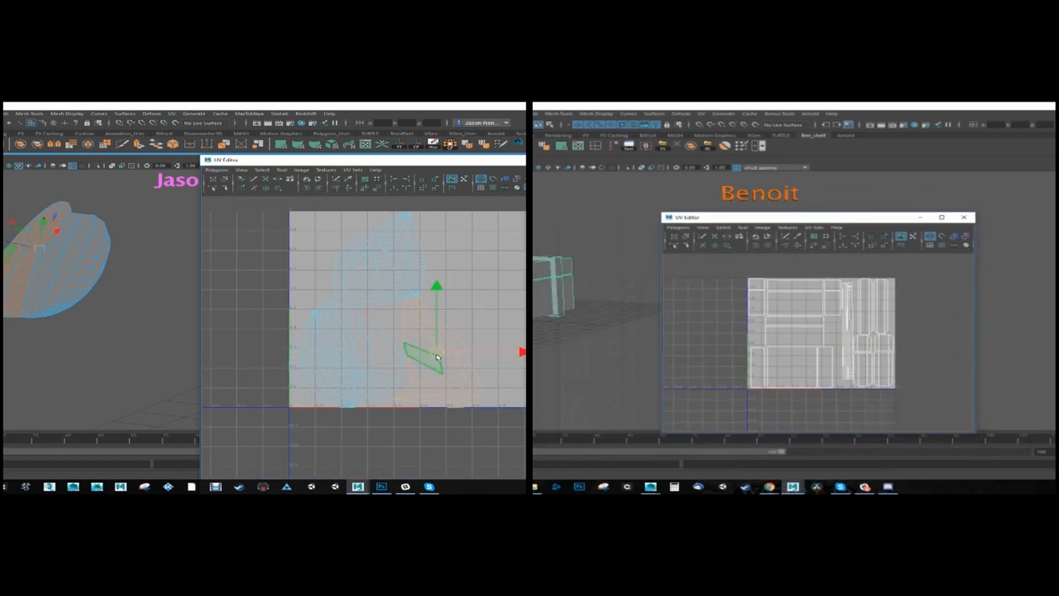
{"action": "left_click_drag", "start_coordinate": [437, 352], "coordinate": [517, 259]}
{"action": "left_click_drag", "start_coordinate": [364, 266], "coordinate": [378, 276]}
{"action": "left_click", "coordinate": [746, 219]}
{"action": "left_click_drag", "start_coordinate": [747, 219], "coordinate": [805, 216]}
{"action": "left_click_drag", "start_coordinate": [114, 277], "coordinate": [160, 281], "text": "alt"}
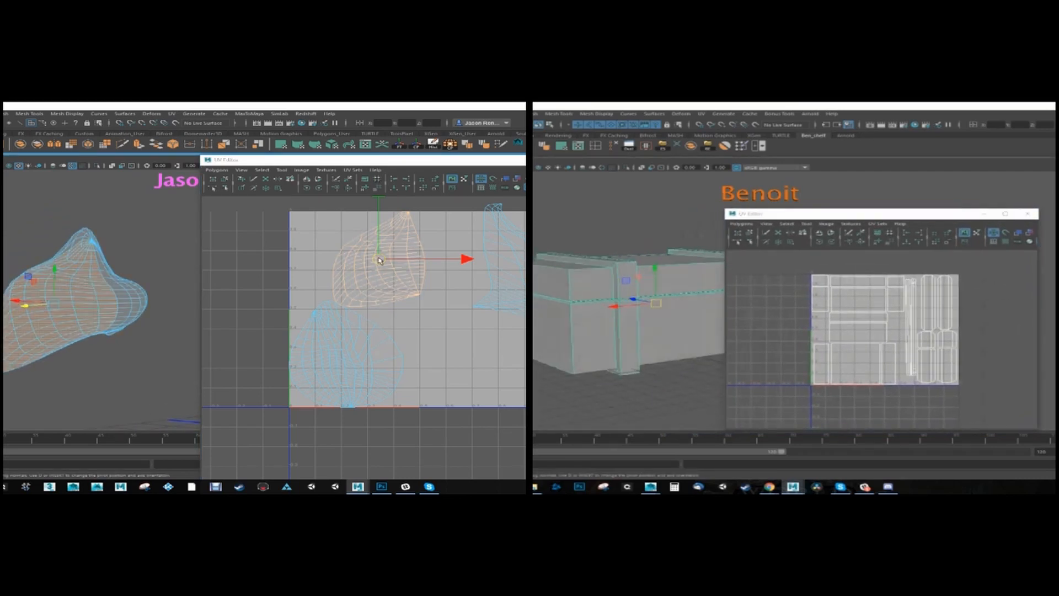
- Reposition the upper UV shell of the deformed sphere, select the lower shell and display the checker pattern
{"action": "left_click_drag", "start_coordinate": [379, 259], "coordinate": [408, 244]}
{"action": "left_click", "coordinate": [326, 334]}
{"action": "left_click_drag", "start_coordinate": [100, 306], "coordinate": [154, 325], "text": "alt"}
{"action": "left_click", "coordinate": [493, 188]}
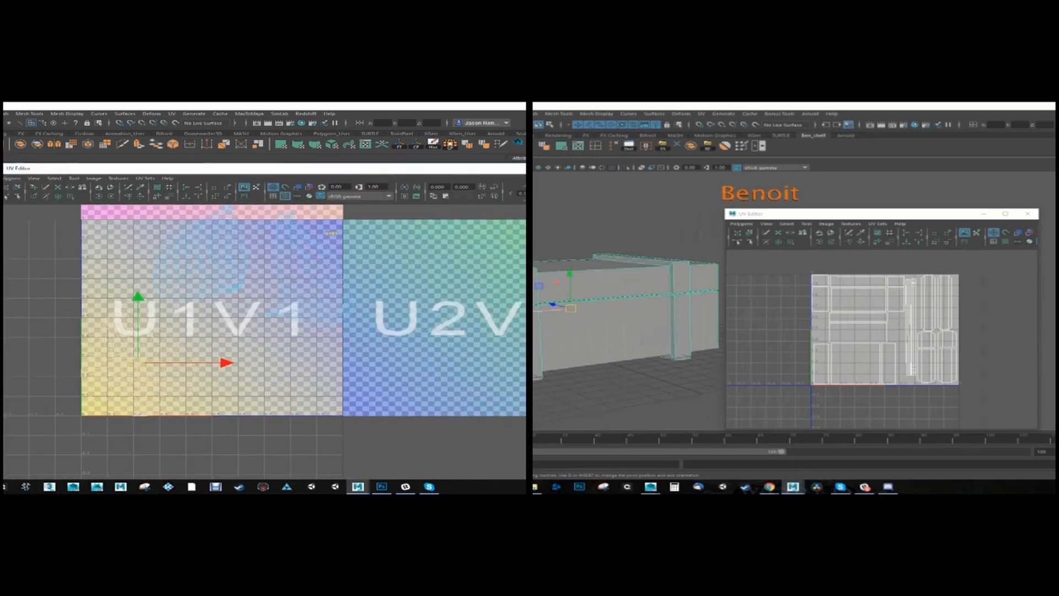
- Move the UV Editor out of the way, return to object mode and deselect the deformed sphere
{"action": "left_click_drag", "start_coordinate": [309, 169], "coordinate": [244, 171]}
{"action": "left_click_drag", "start_coordinate": [300, 300], "coordinate": [190, 270], "text": "alt"}
{"action": "right_click_drag", "start_coordinate": [204, 257], "coordinate": [245, 244]}
{"action": "left_click", "coordinate": [273, 223]}
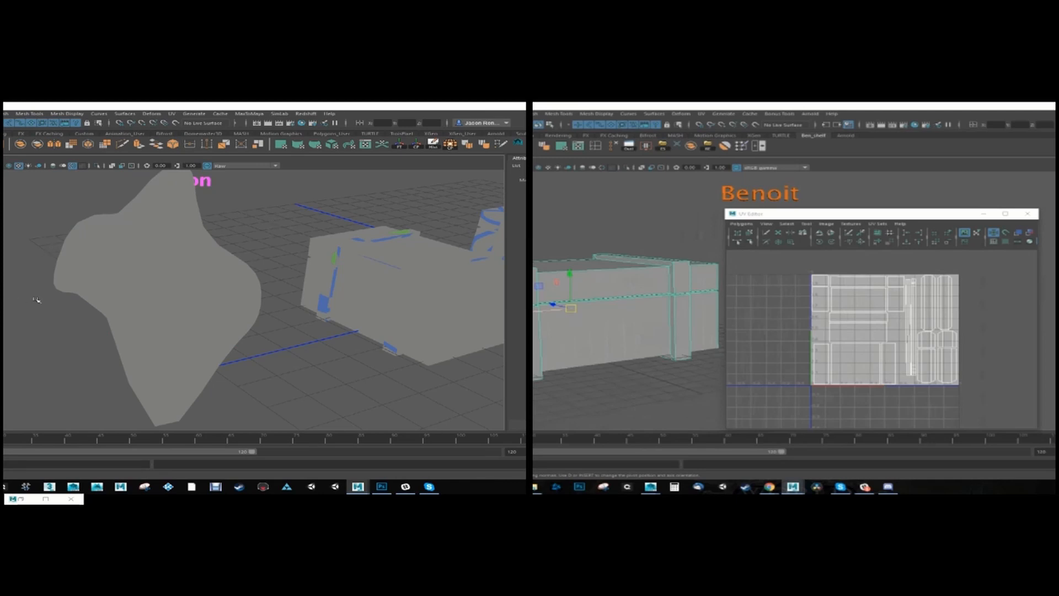
- Examine the deformed sphere, the cylinder and the two chests together from several angles and distances
{"action": "right_click_drag", "start_coordinate": [243, 223], "coordinate": [137, 213], "text": "alt"}
{"action": "left_click_drag", "start_coordinate": [137, 213], "coordinate": [253, 233], "text": "alt"}
{"action": "right_click_drag", "start_coordinate": [253, 233], "coordinate": [190, 235], "text": "alt"}
{"action": "middle_click_drag", "start_coordinate": [190, 235], "coordinate": [371, 243], "text": "alt"}
{"action": "right_click_drag", "start_coordinate": [371, 243], "coordinate": [210, 257], "text": "alt"}
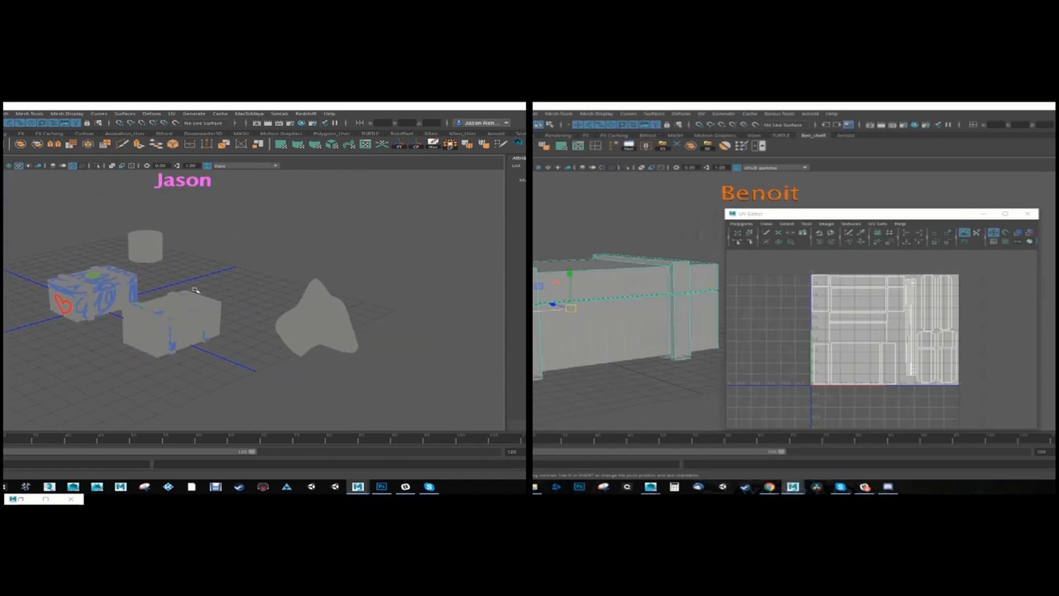
{"action": "left_click_drag", "start_coordinate": [190, 300], "coordinate": [248, 293], "text": "alt"}
{"action": "middle_click_drag", "start_coordinate": [190, 295], "coordinate": [262, 270], "text": "alt"}
{"action": "right_click_drag", "start_coordinate": [262, 270], "coordinate": [288, 287], "text": "alt"}
{"action": "left_click_drag", "start_coordinate": [237, 289], "coordinate": [233, 278], "text": "alt"}
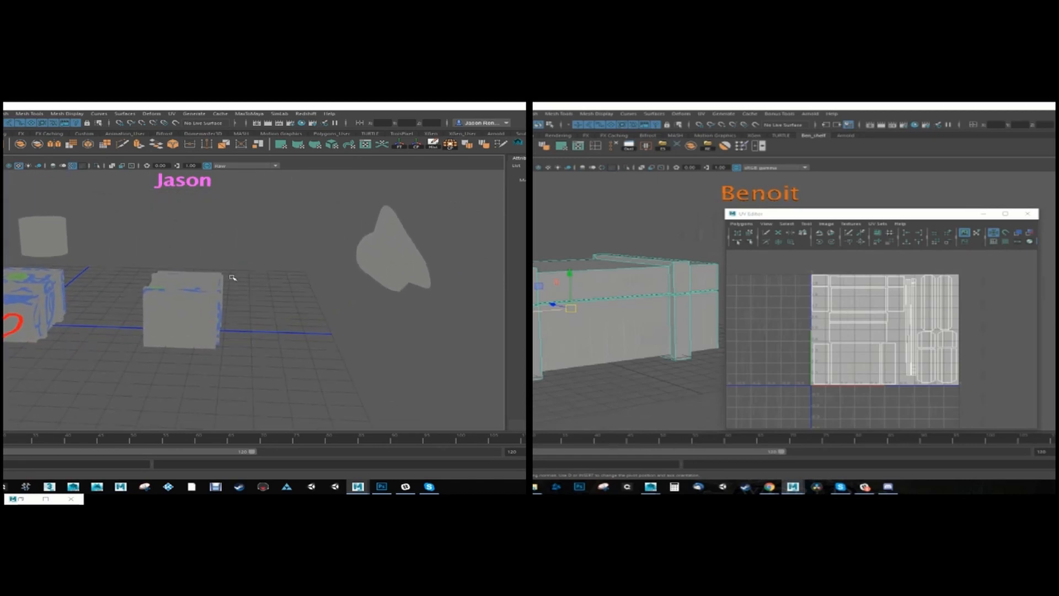
- Delete the deformed sphere, the chest without the heart drawing and the cylinder from the scene
{"action": "left_click", "coordinate": [389, 246]}
{"action": "left_click_drag", "start_coordinate": [429, 259], "coordinate": [342, 260]}
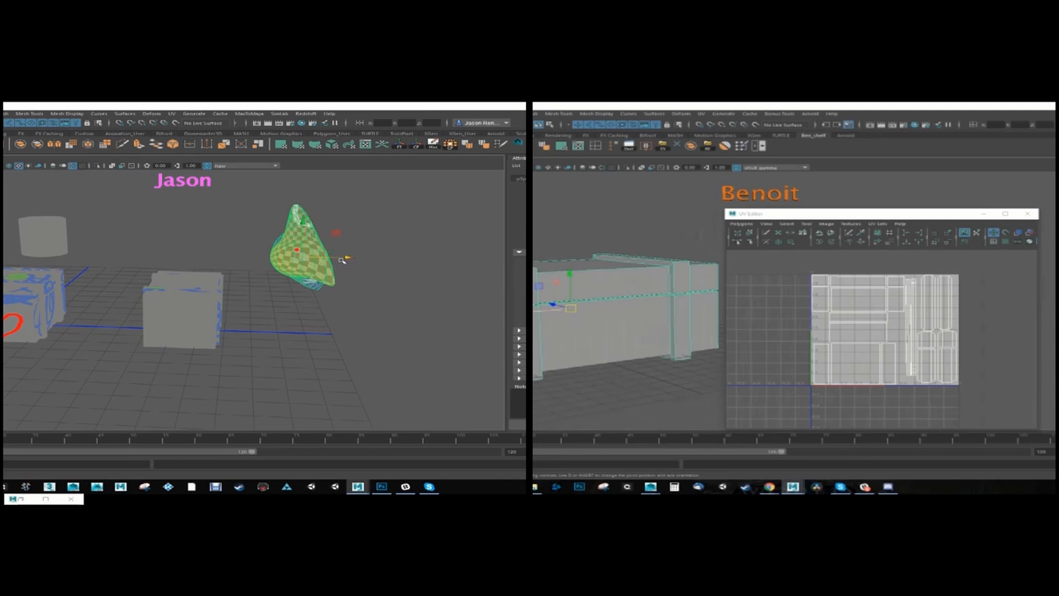
{"action": "key", "text": "Delete"}
{"action": "left_click", "coordinate": [191, 282]}
{"action": "key", "text": "Delete"}
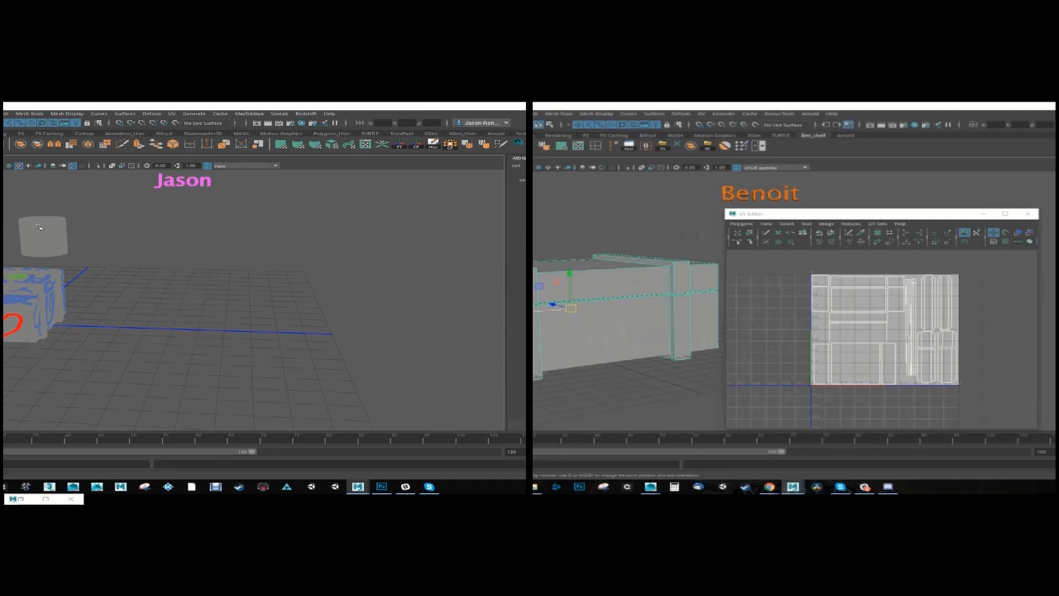
{"action": "left_click", "coordinate": [52, 237]}
{"action": "key", "text": "Delete"}
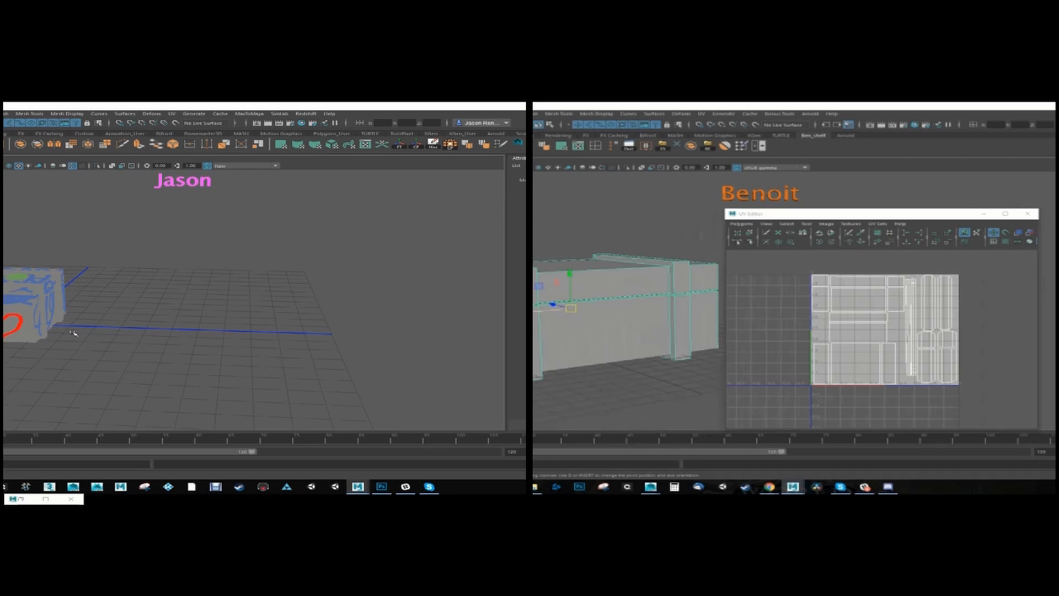
- Select the remaining chest with the painted heart and activate the Move tool
{"action": "middle_click_drag", "start_coordinate": [73, 333], "coordinate": [182, 322], "text": "alt"}
{"action": "mouse_move", "coordinate": [182, 322]}
{"action": "left_mouse_down", "text": "alt"}
{"action": "mouse_move", "coordinate": [177, 314]}
{"action": "mouse_move", "coordinate": [349, 303]}
{"action": "mouse_move", "coordinate": [324, 274]}
{"action": "mouse_move", "coordinate": [373, 289]}
{"action": "left_mouse_up", "text": "alt"}
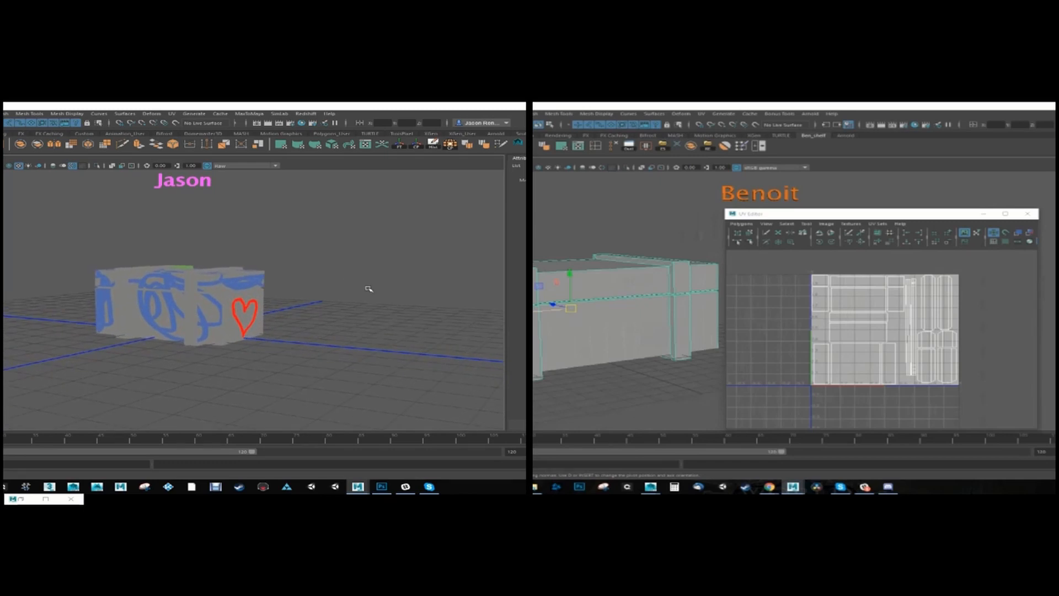
{"action": "key", "text": "w"}
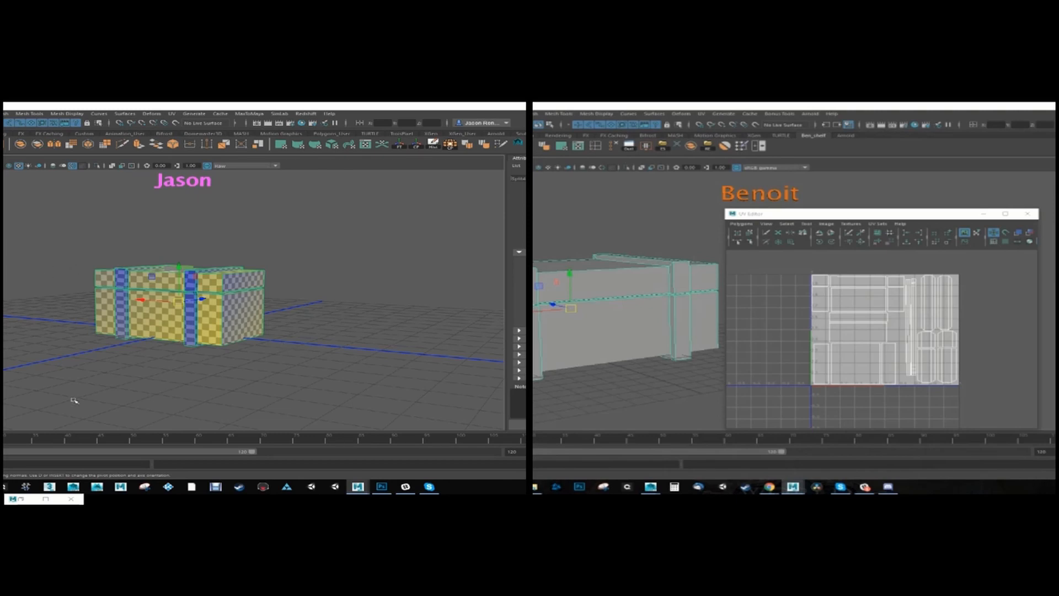
{"action": "key", "text": "alt+z"}
{"action": "left_click", "coordinate": [537, 189]}
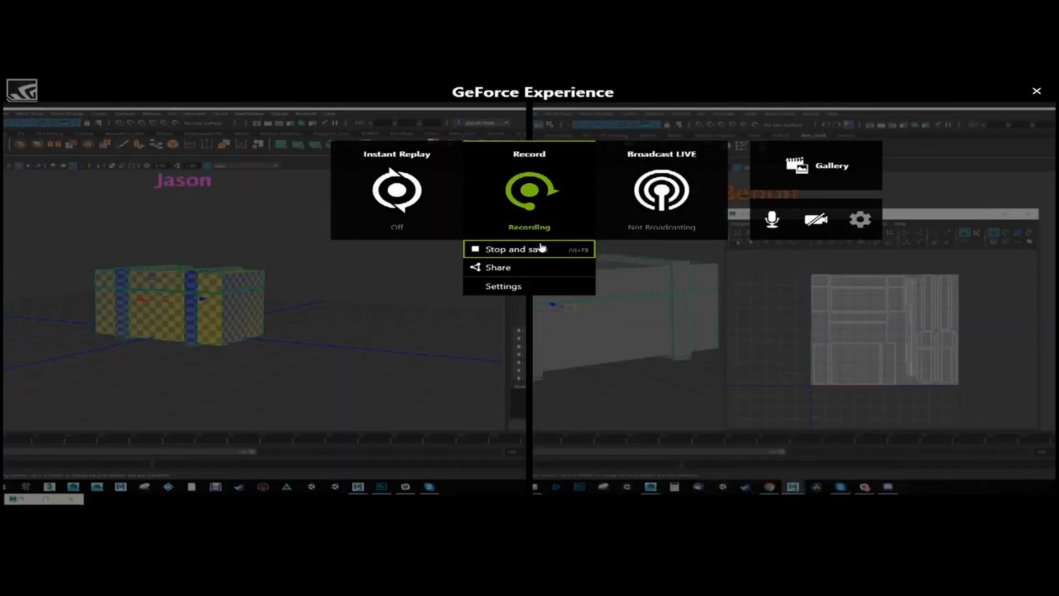